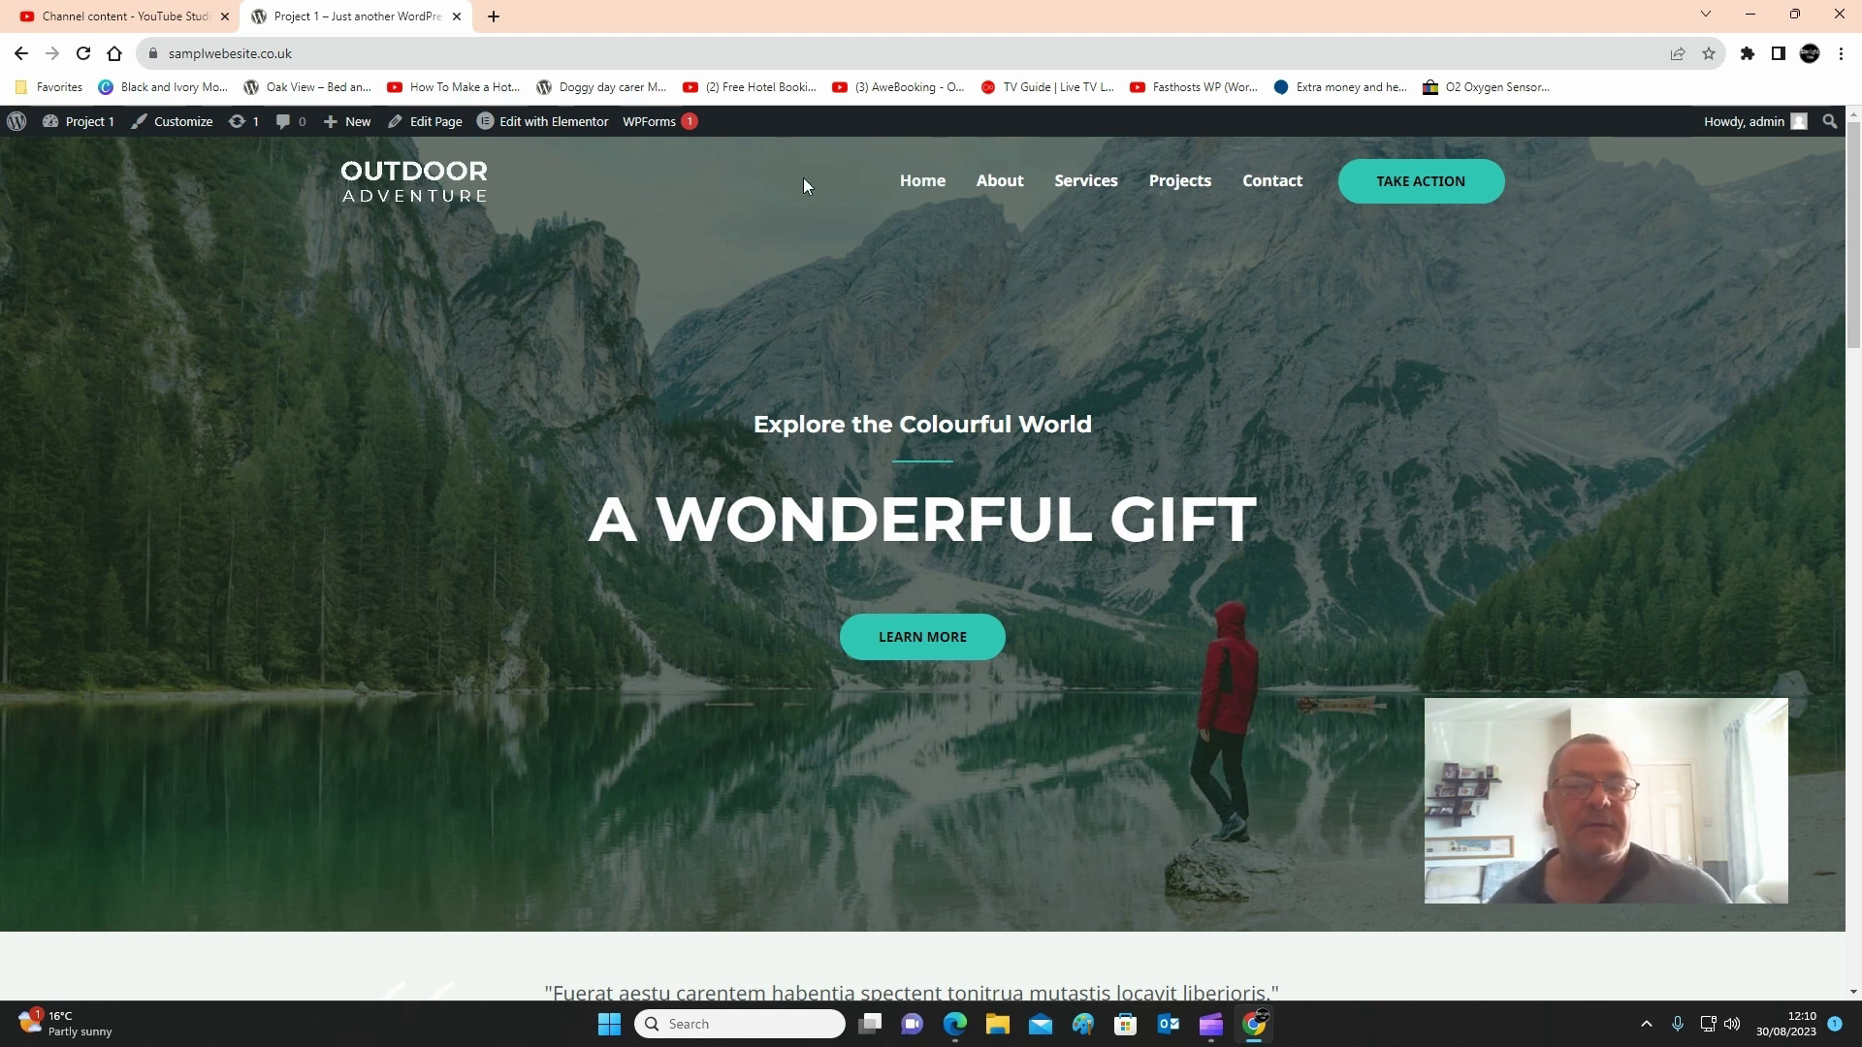
- Go from the admin dashboard through Appearance > Customize into the Header Builder
{"action": "scroll", "coordinate": [925, 531], "scroll_direction": "down", "scroll_amount": 20}
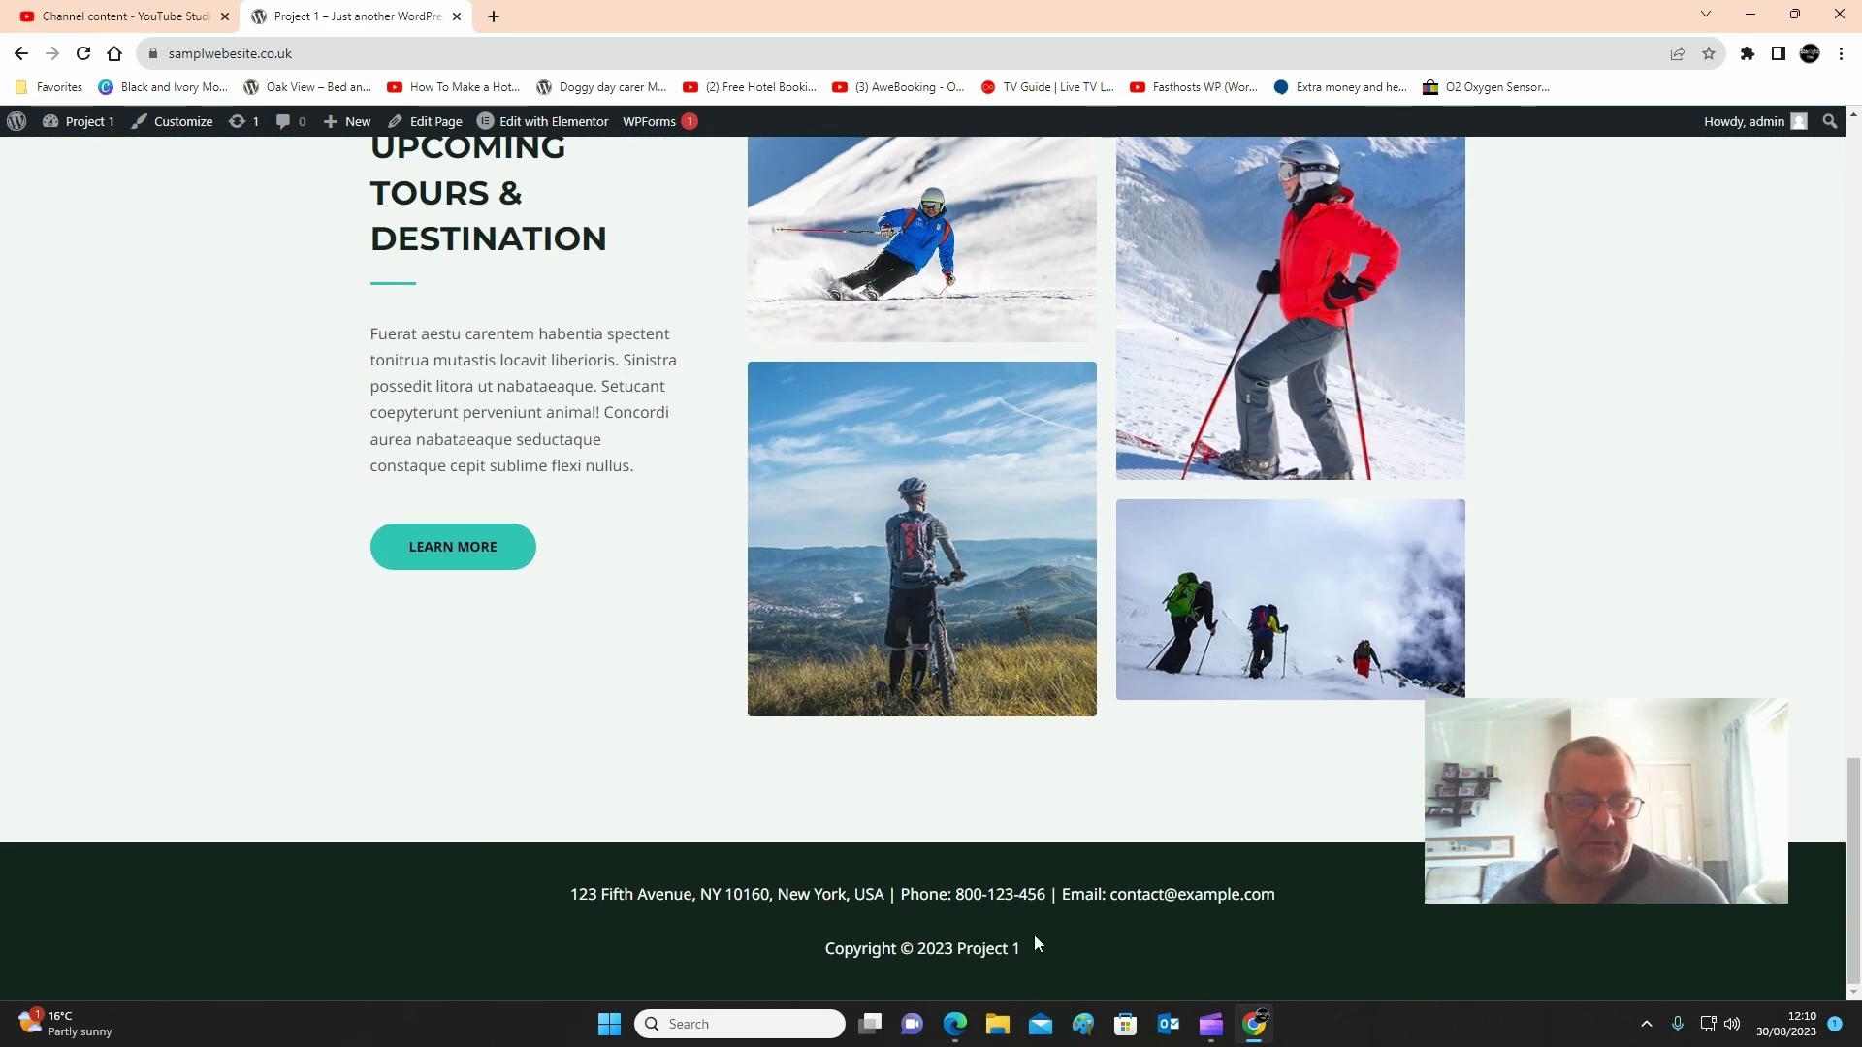
{"action": "scroll", "coordinate": [840, 923], "scroll_direction": "up", "scroll_amount": 20}
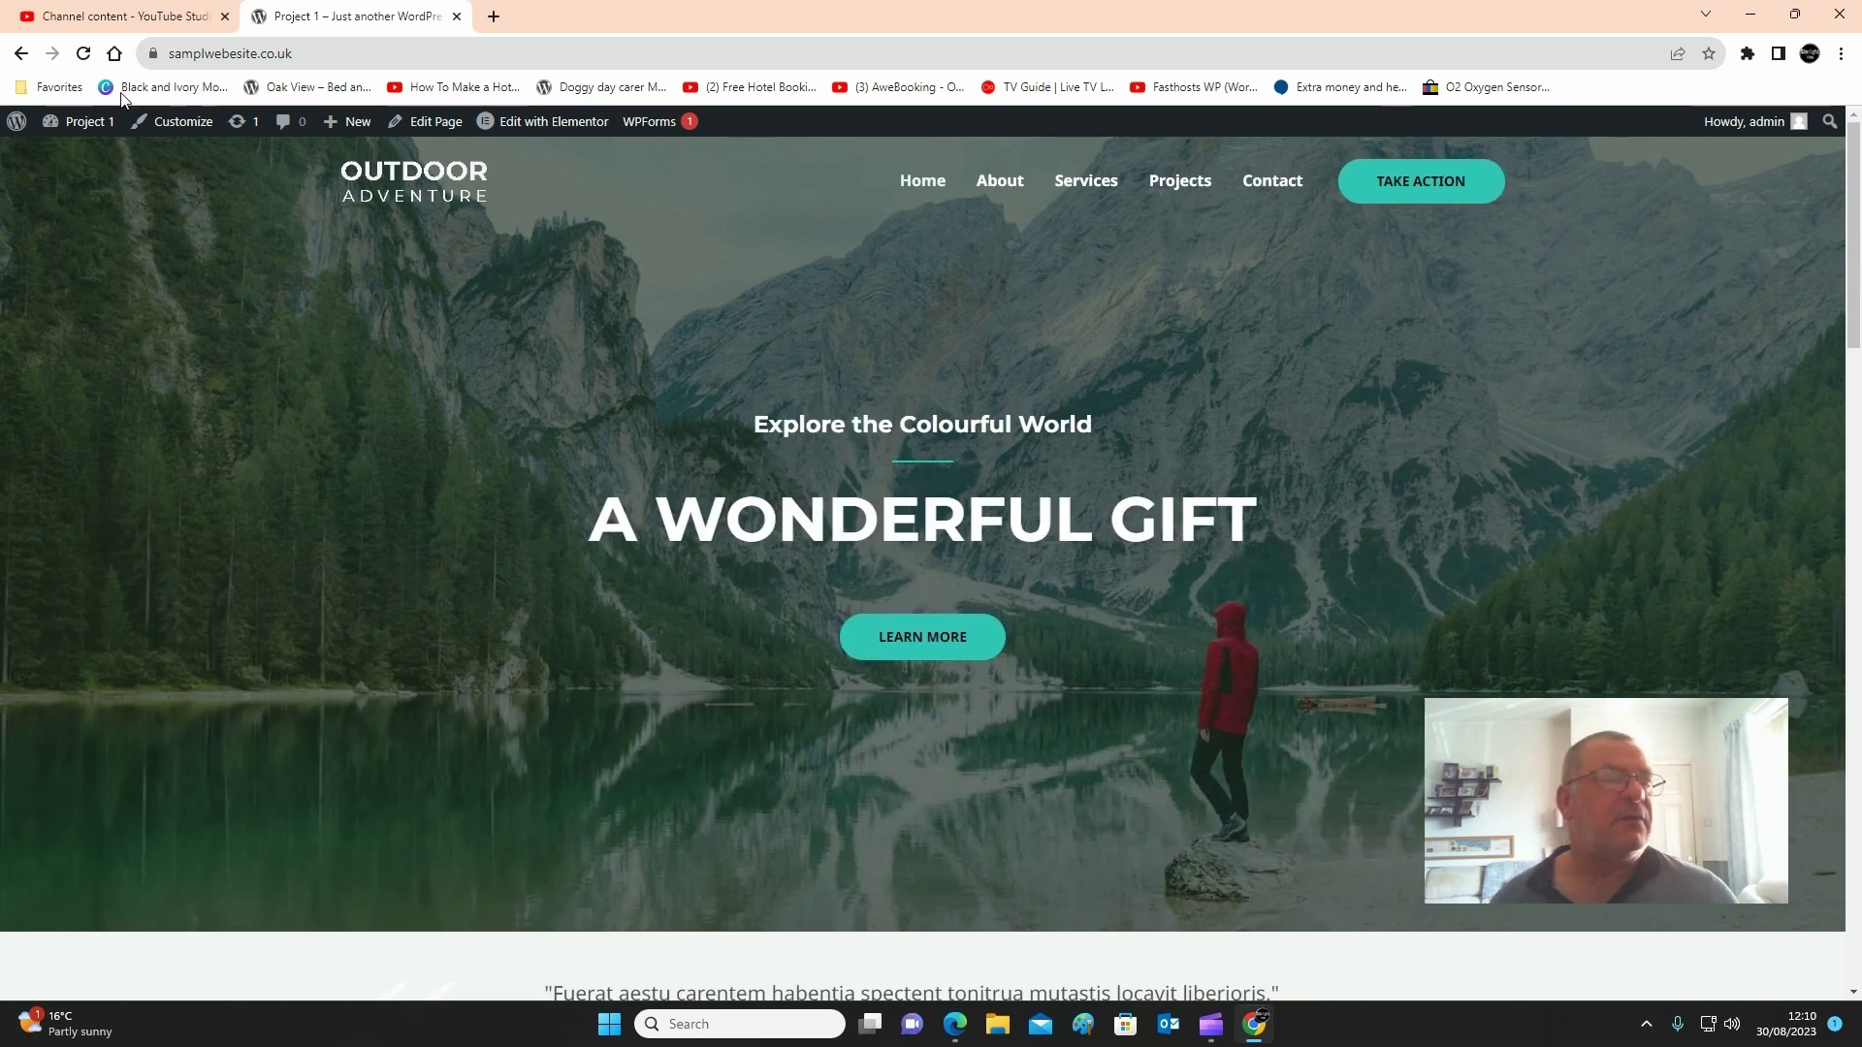
{"action": "mouse_move", "coordinate": [95, 124]}
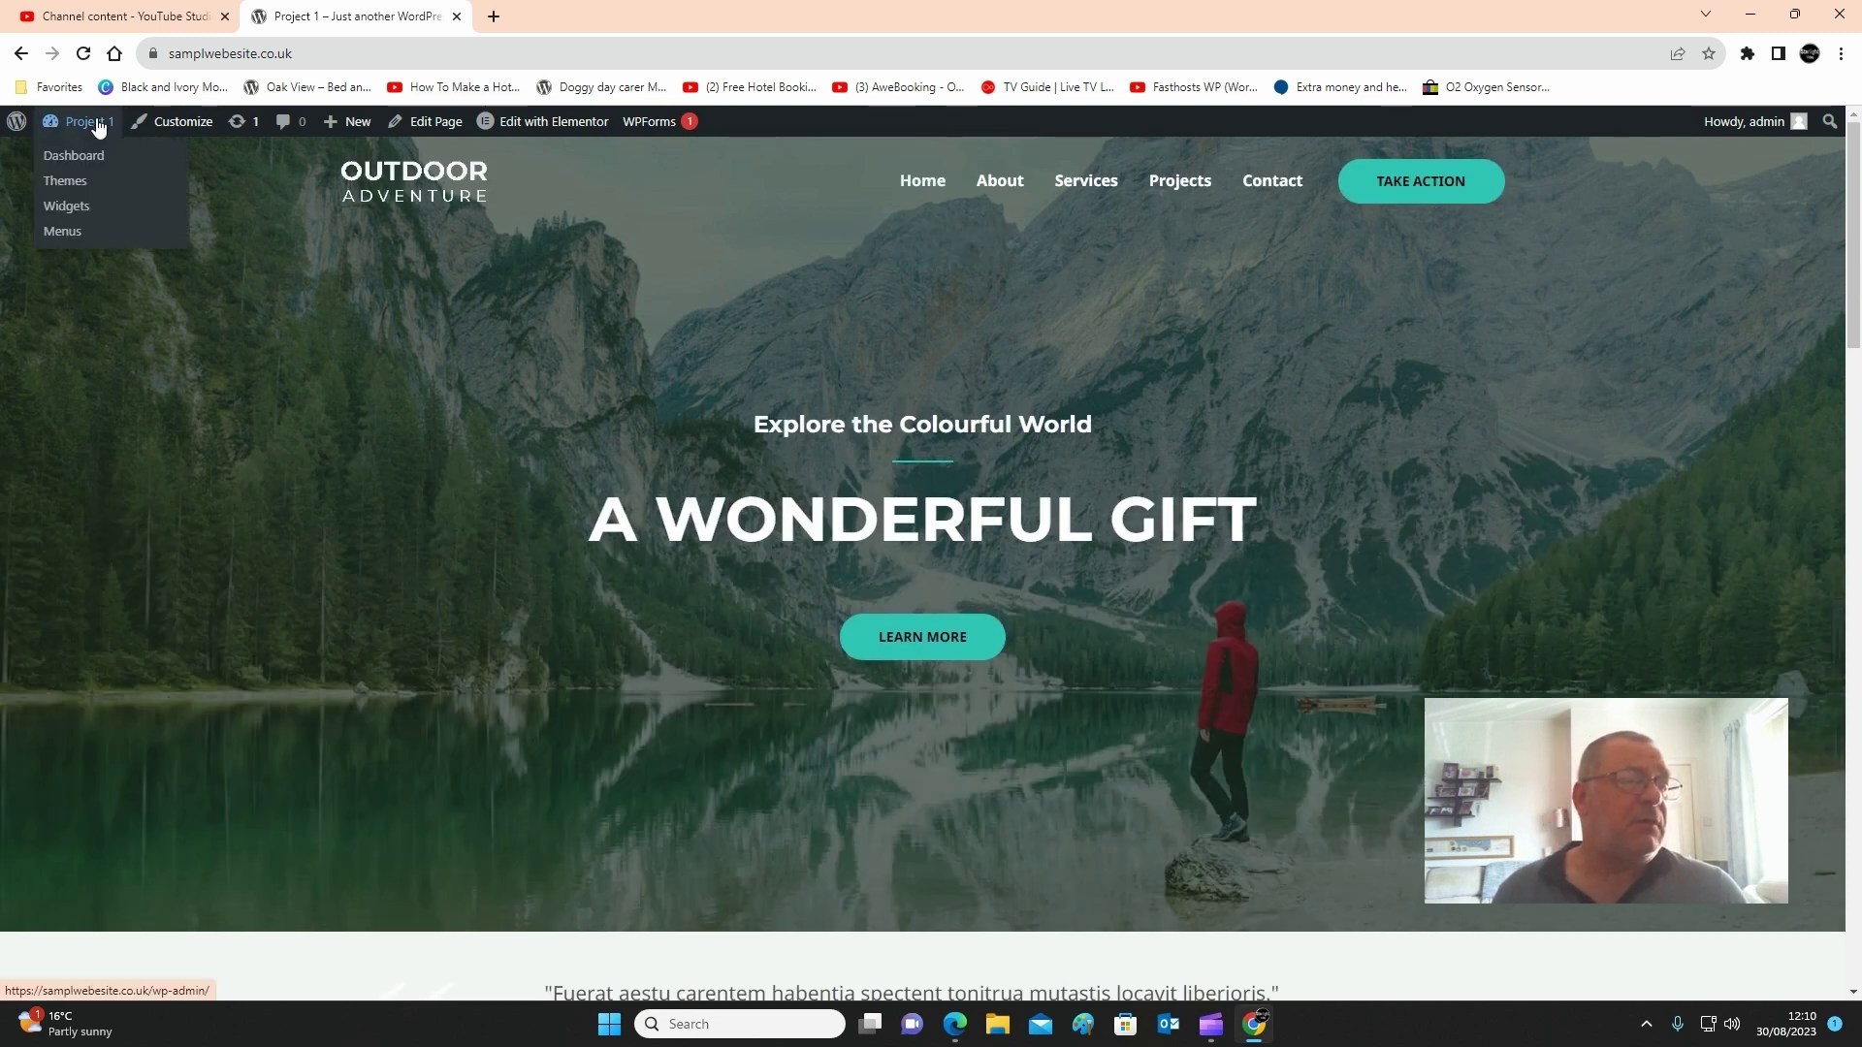
{"action": "left_click", "coordinate": [75, 157]}
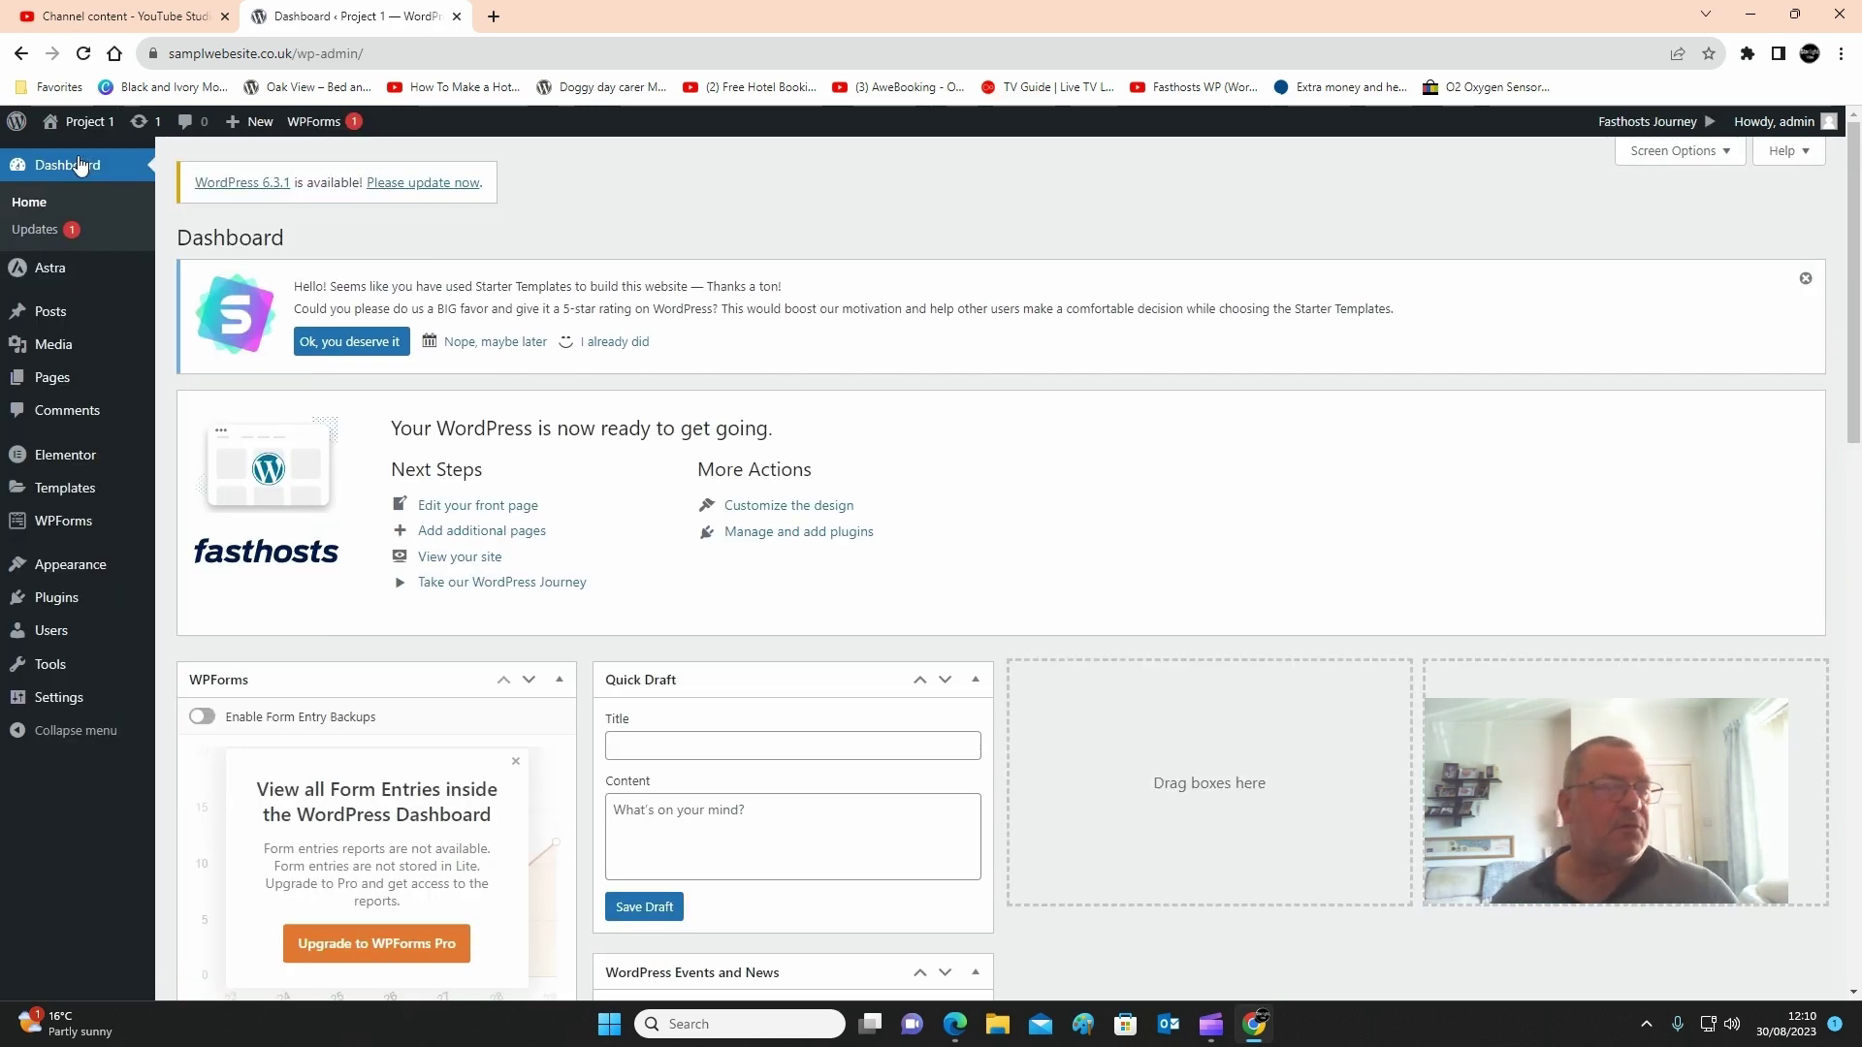
{"action": "mouse_move", "coordinate": [83, 580]}
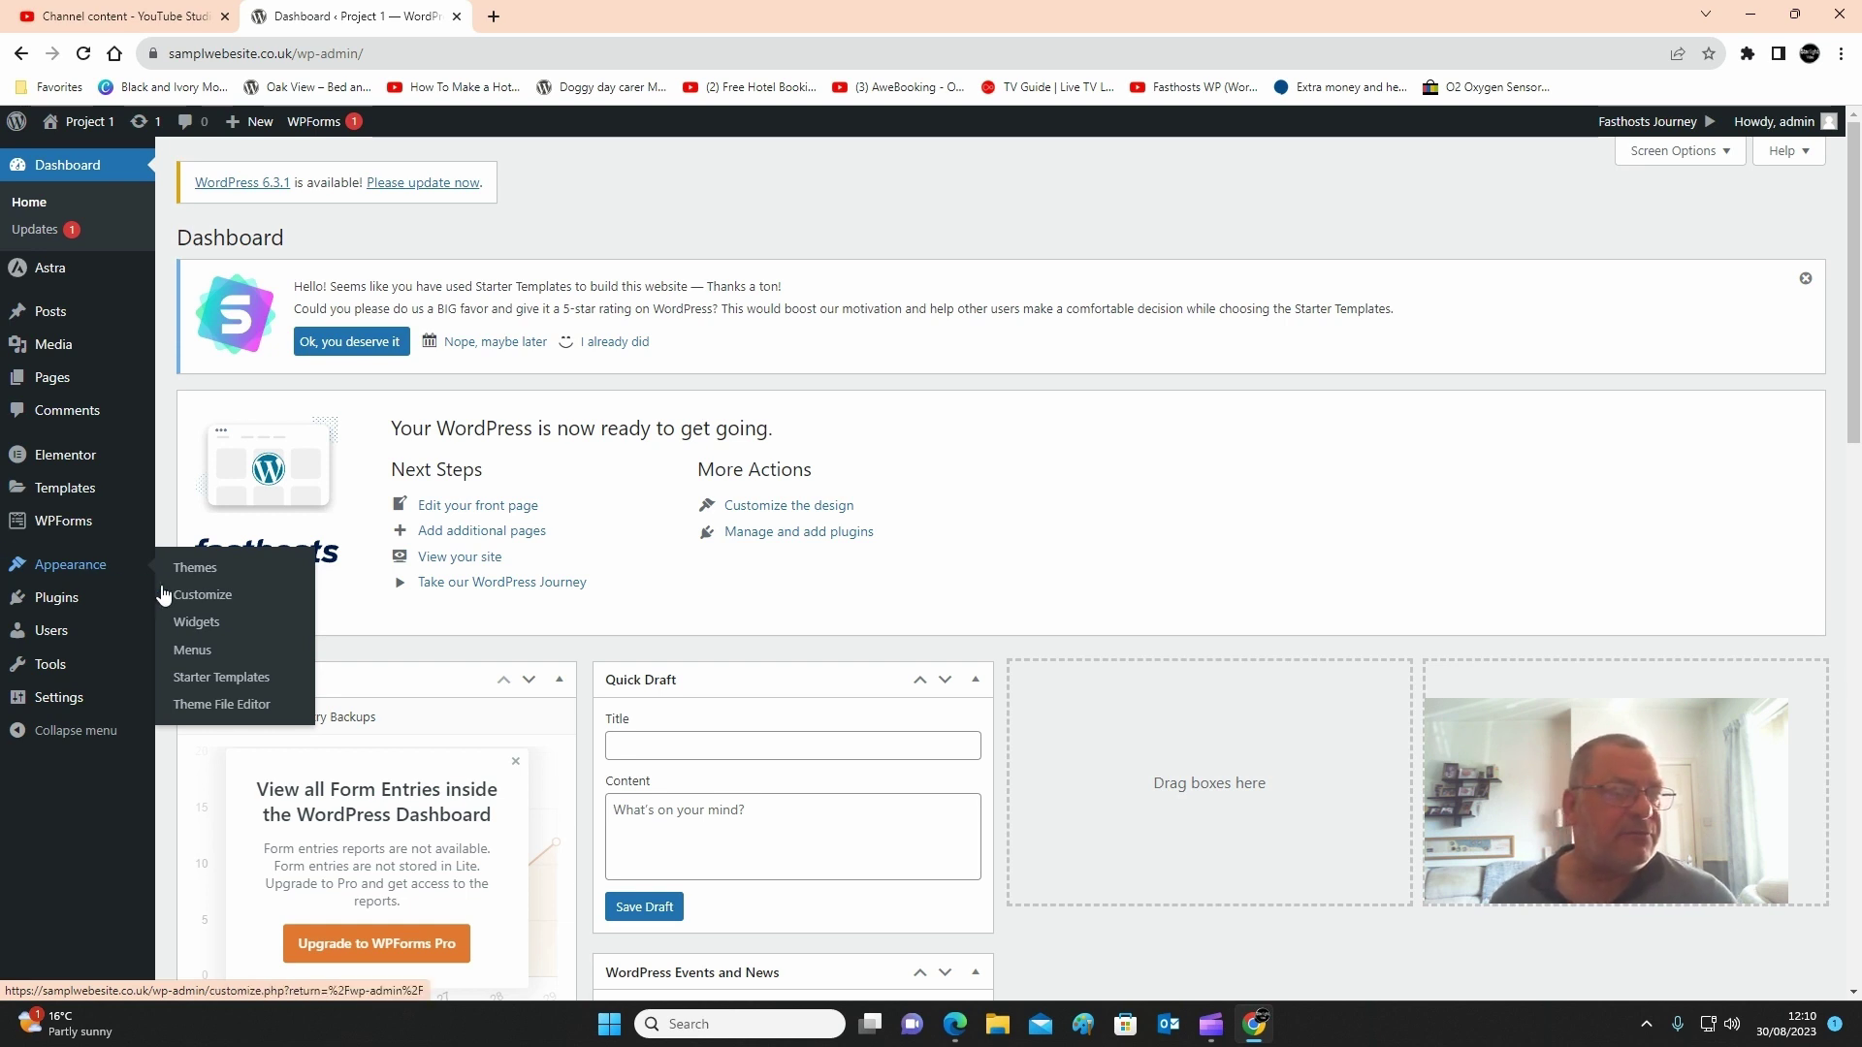
{"action": "left_click", "coordinate": [212, 605]}
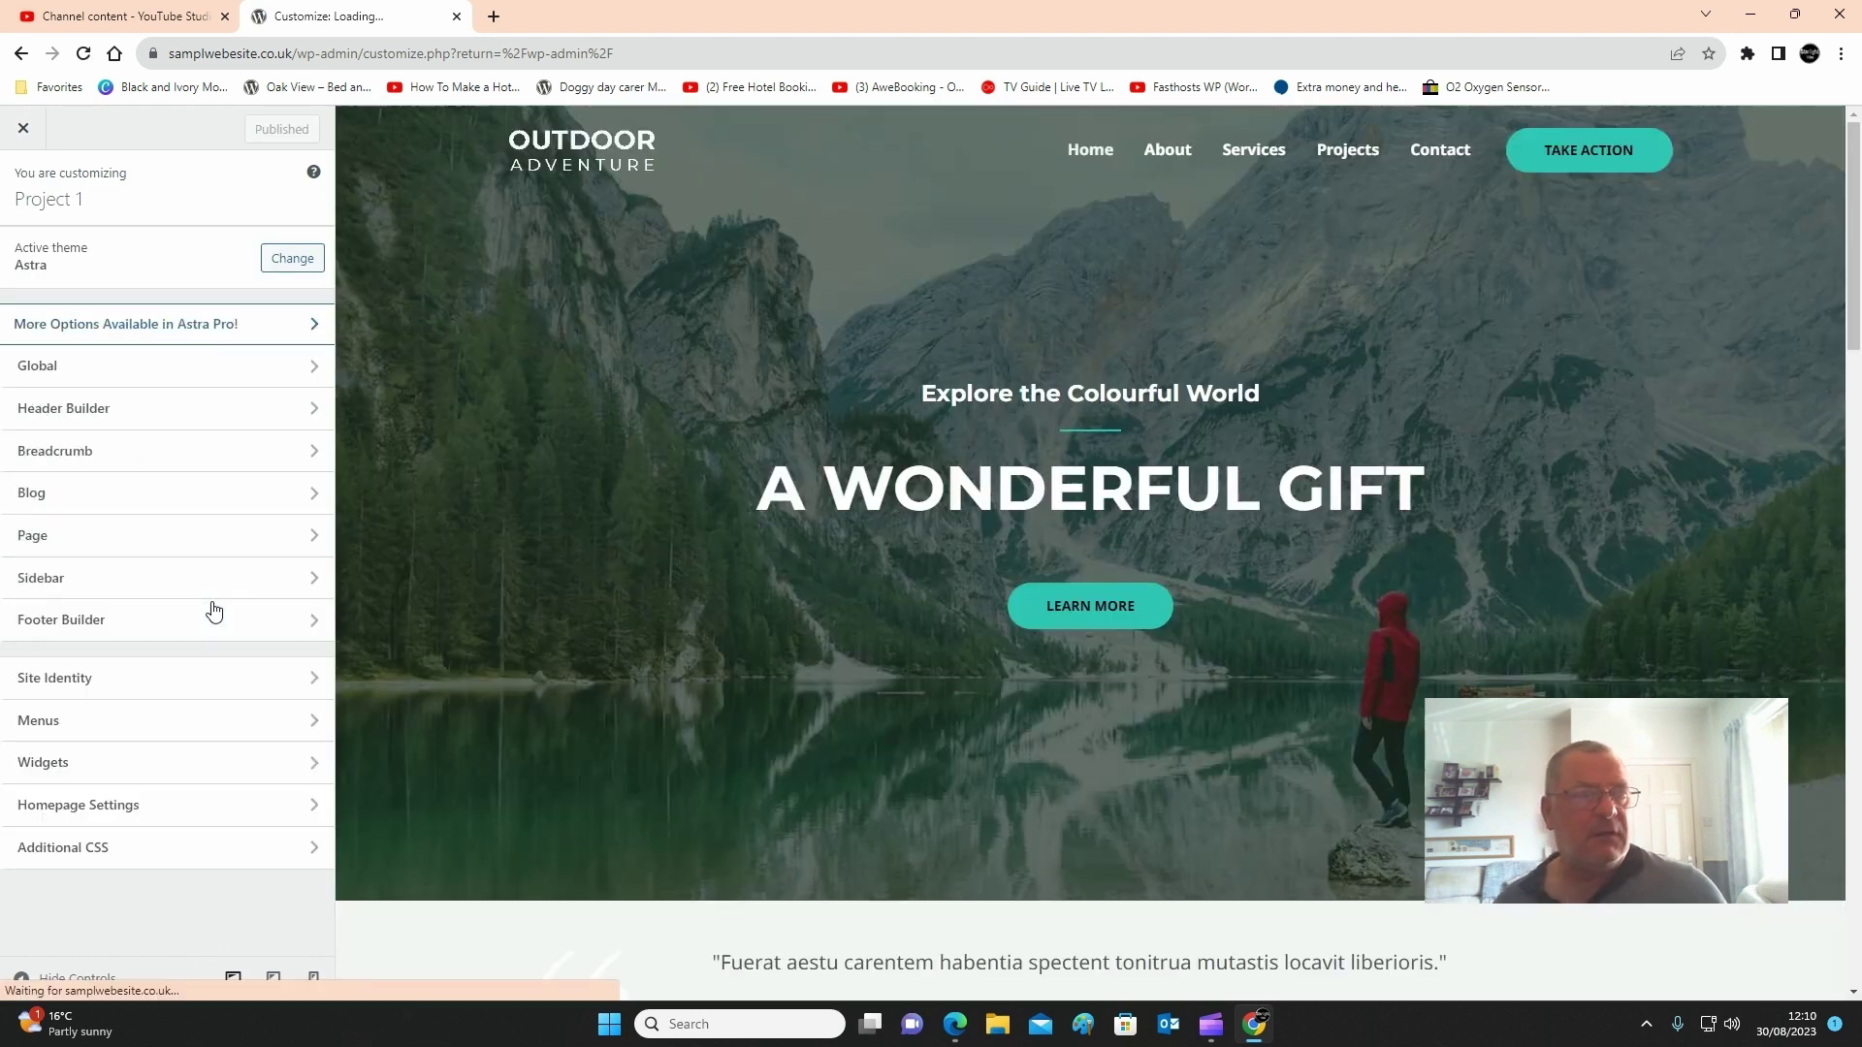
{"action": "left_click", "coordinate": [126, 411]}
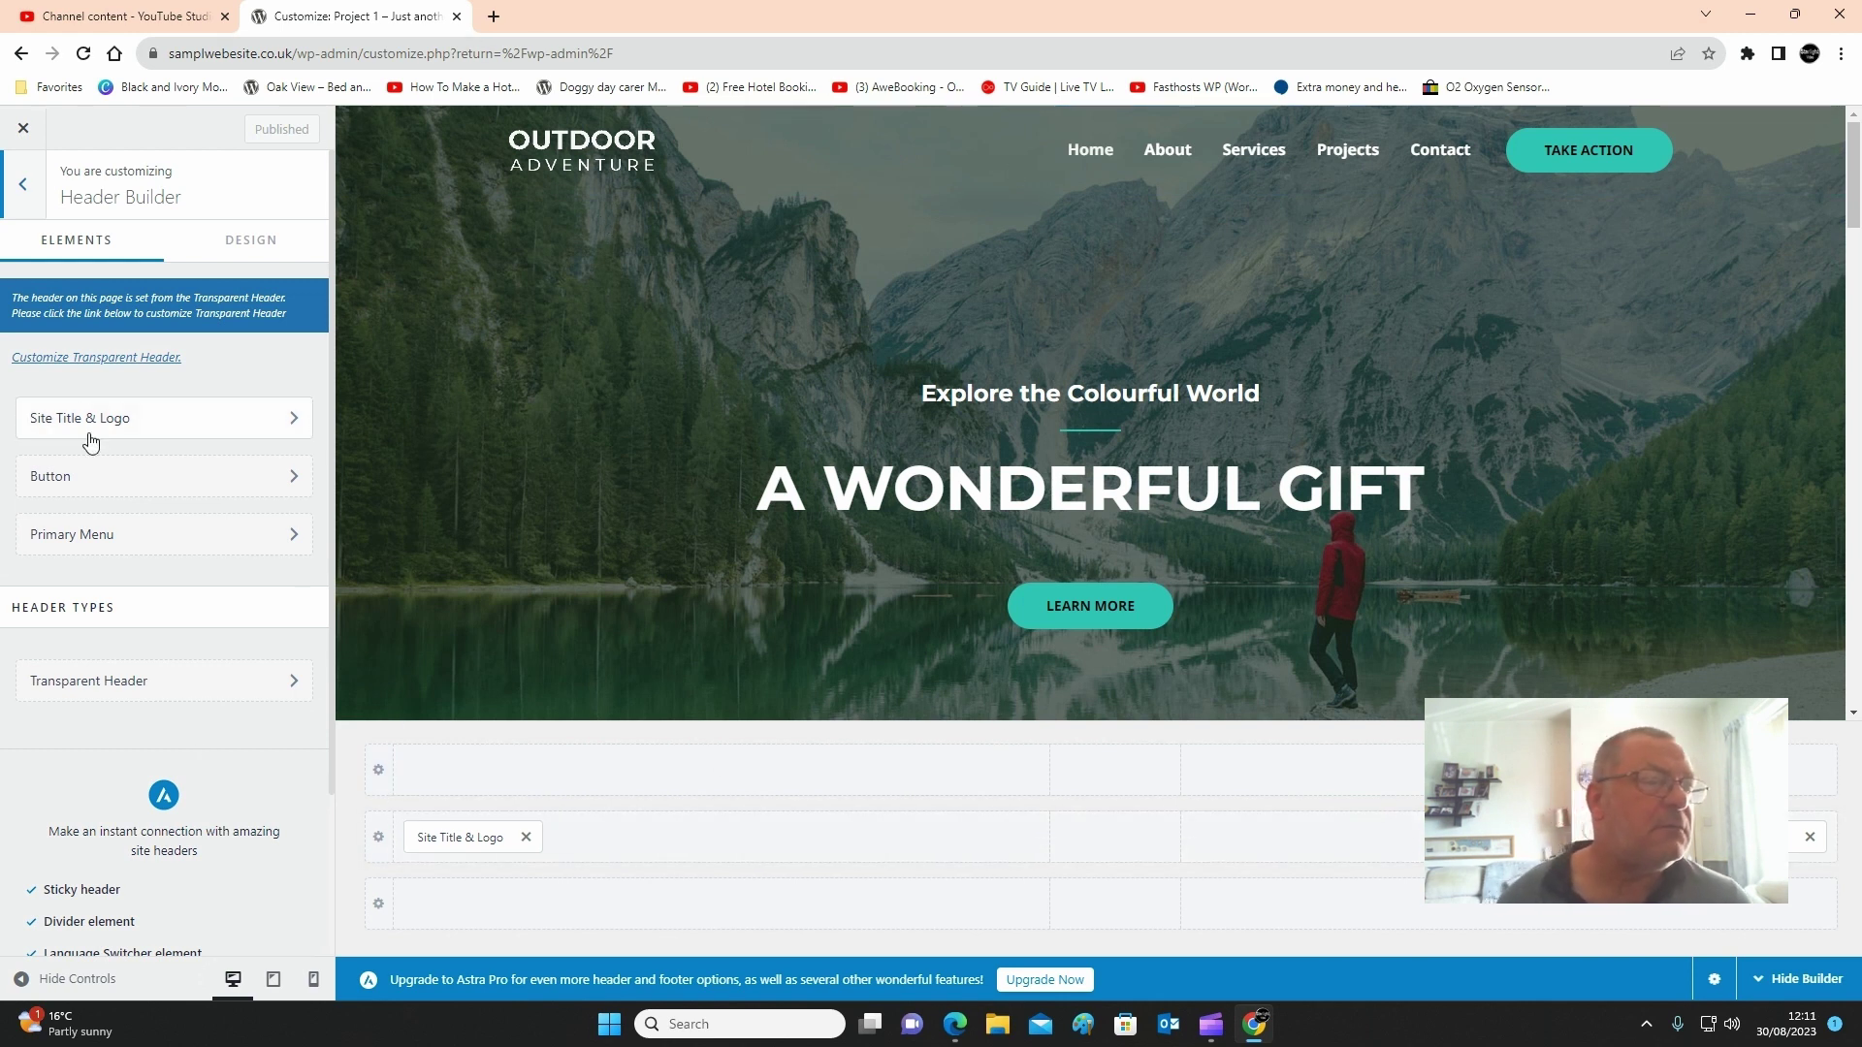
- Replace the site title 'Project 1' with 'Doggy day carer' in Site Title & Logo
{"action": "left_click", "coordinate": [35, 427]}
{"action": "scroll", "coordinate": [94, 587], "scroll_direction": "down", "scroll_amount": 8}
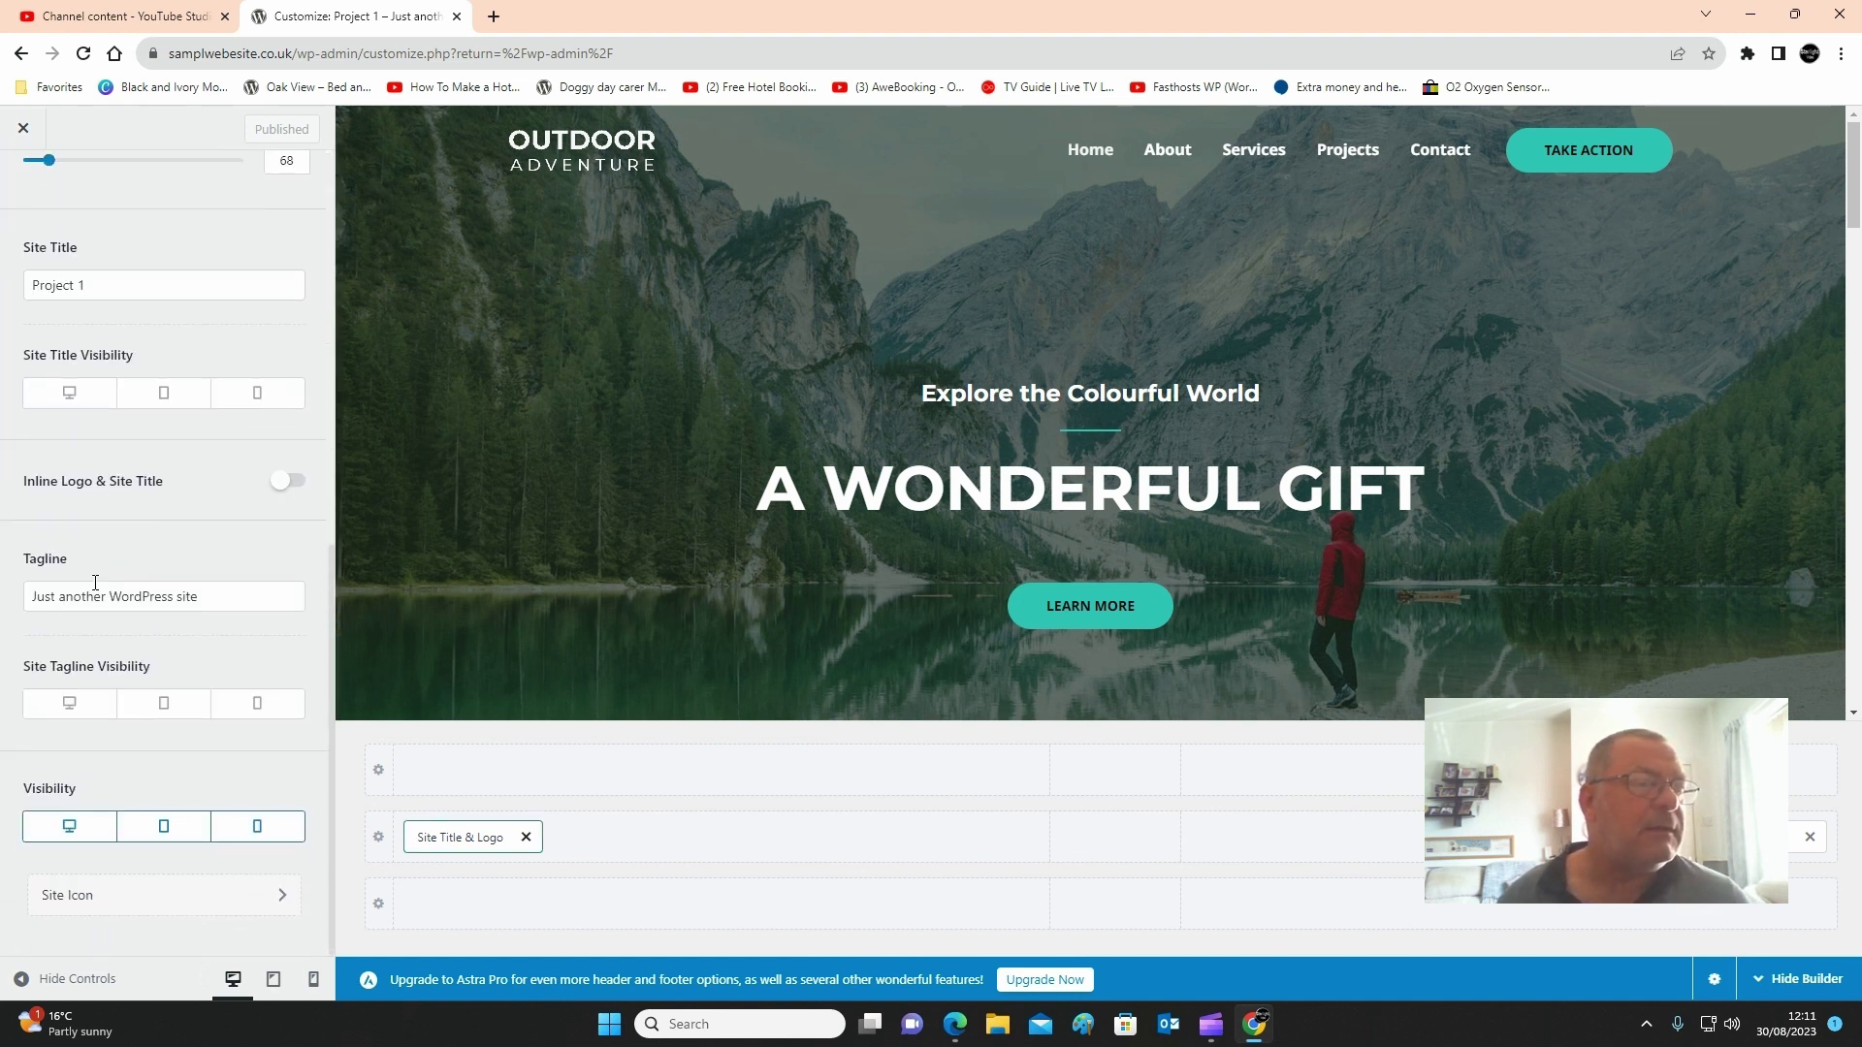
{"action": "scroll", "coordinate": [96, 582], "scroll_direction": "up", "scroll_amount": 2}
{"action": "left_click_drag", "start_coordinate": [89, 479], "coordinate": [8, 482]}
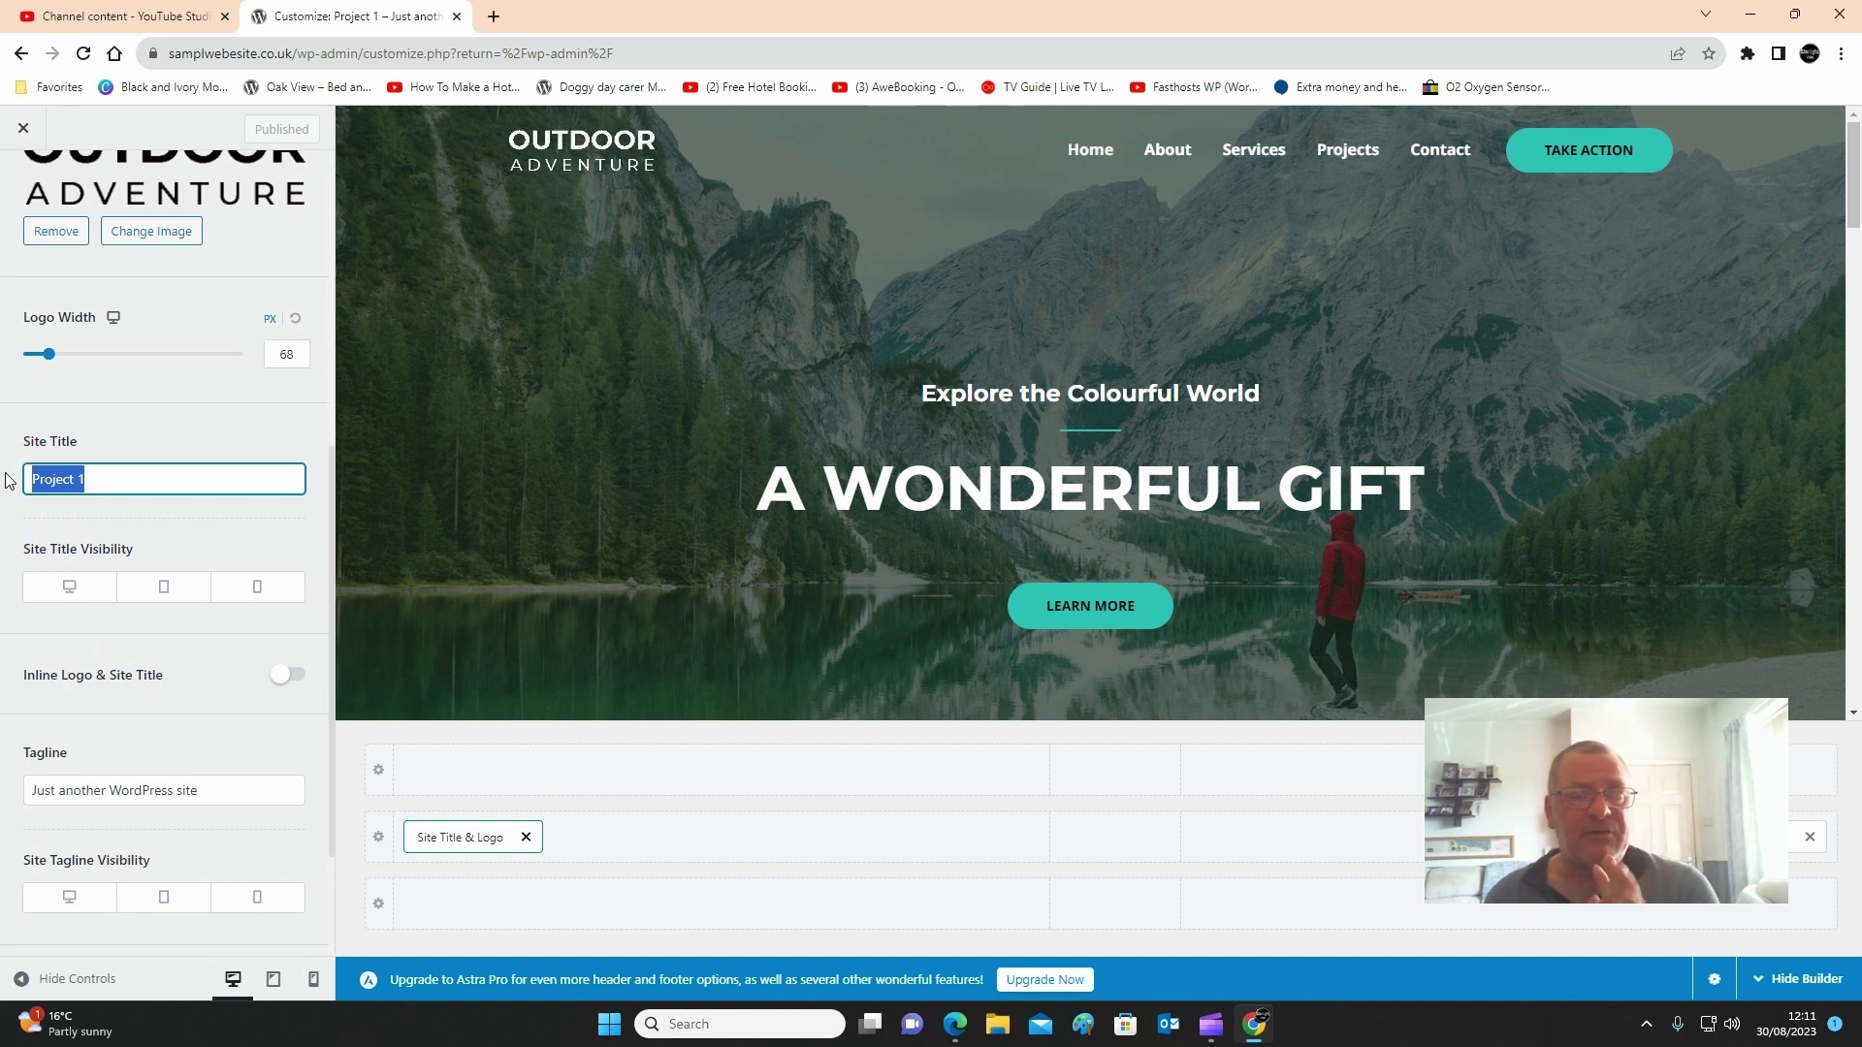
{"action": "type", "text": "D"}
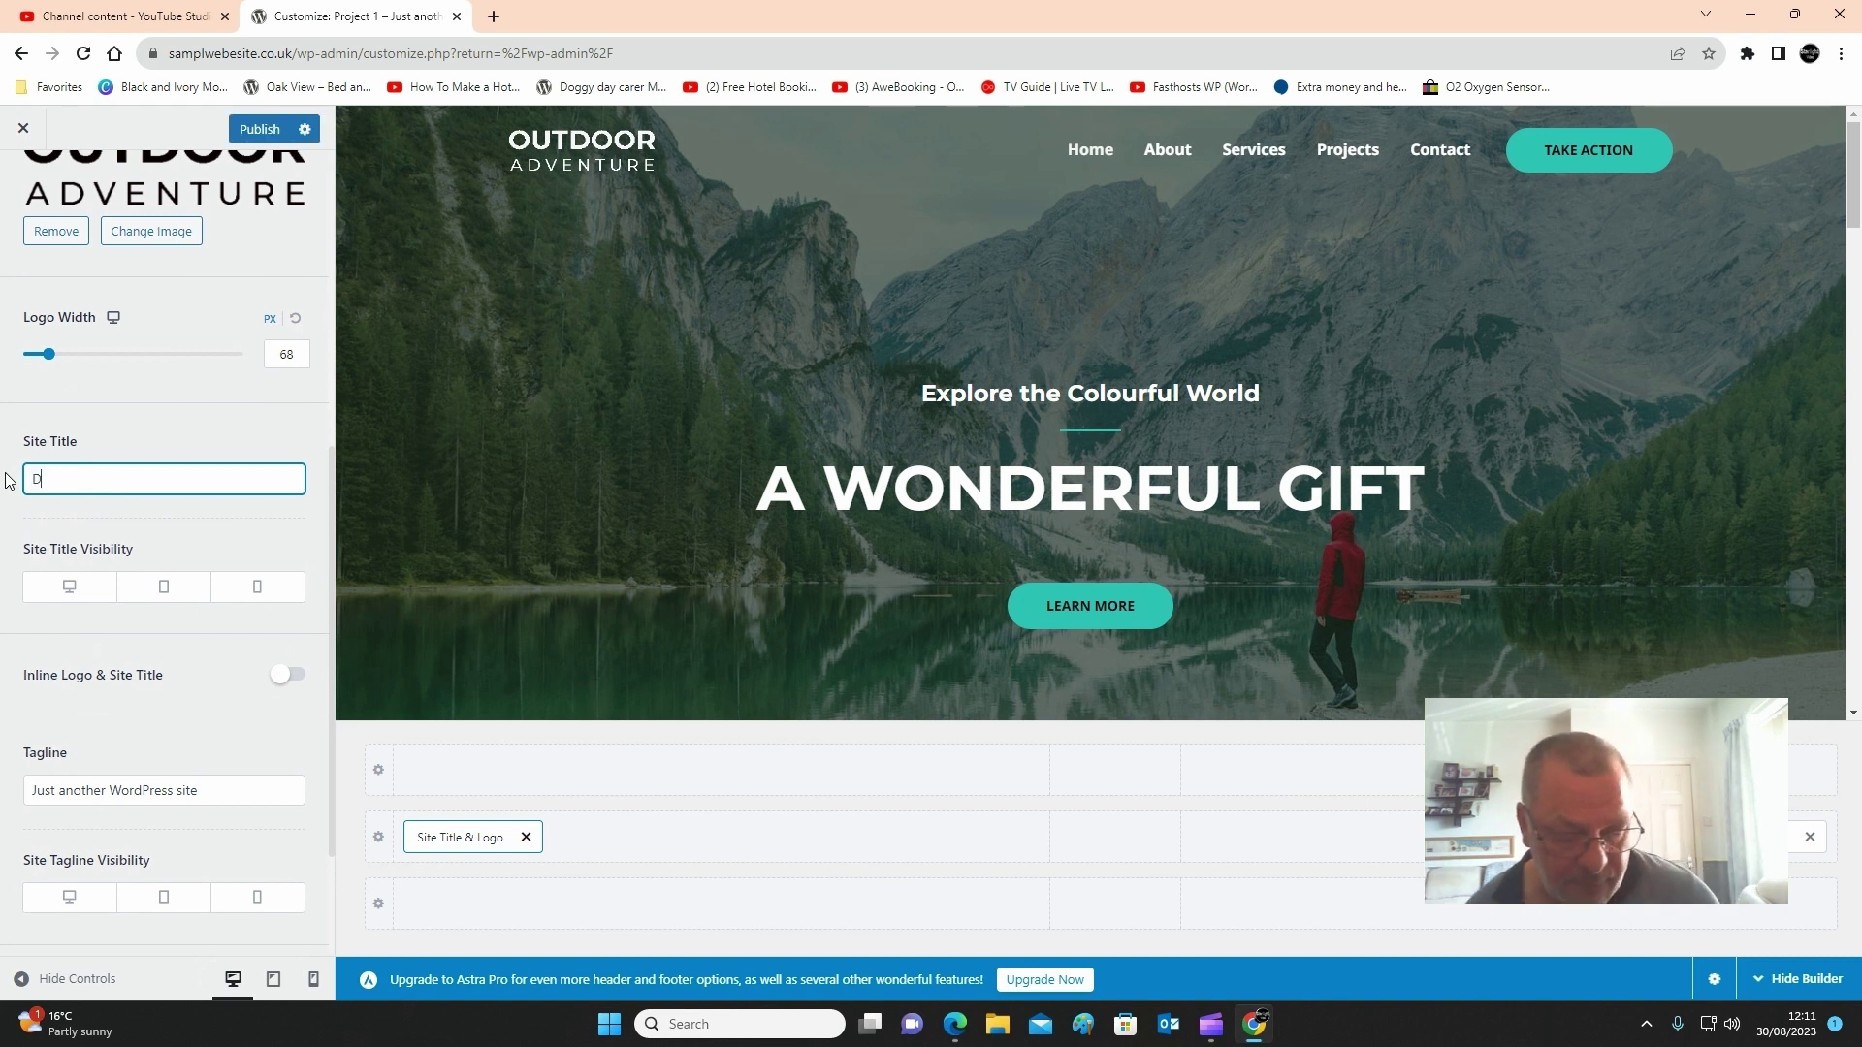
{"action": "type", "text": "o"}
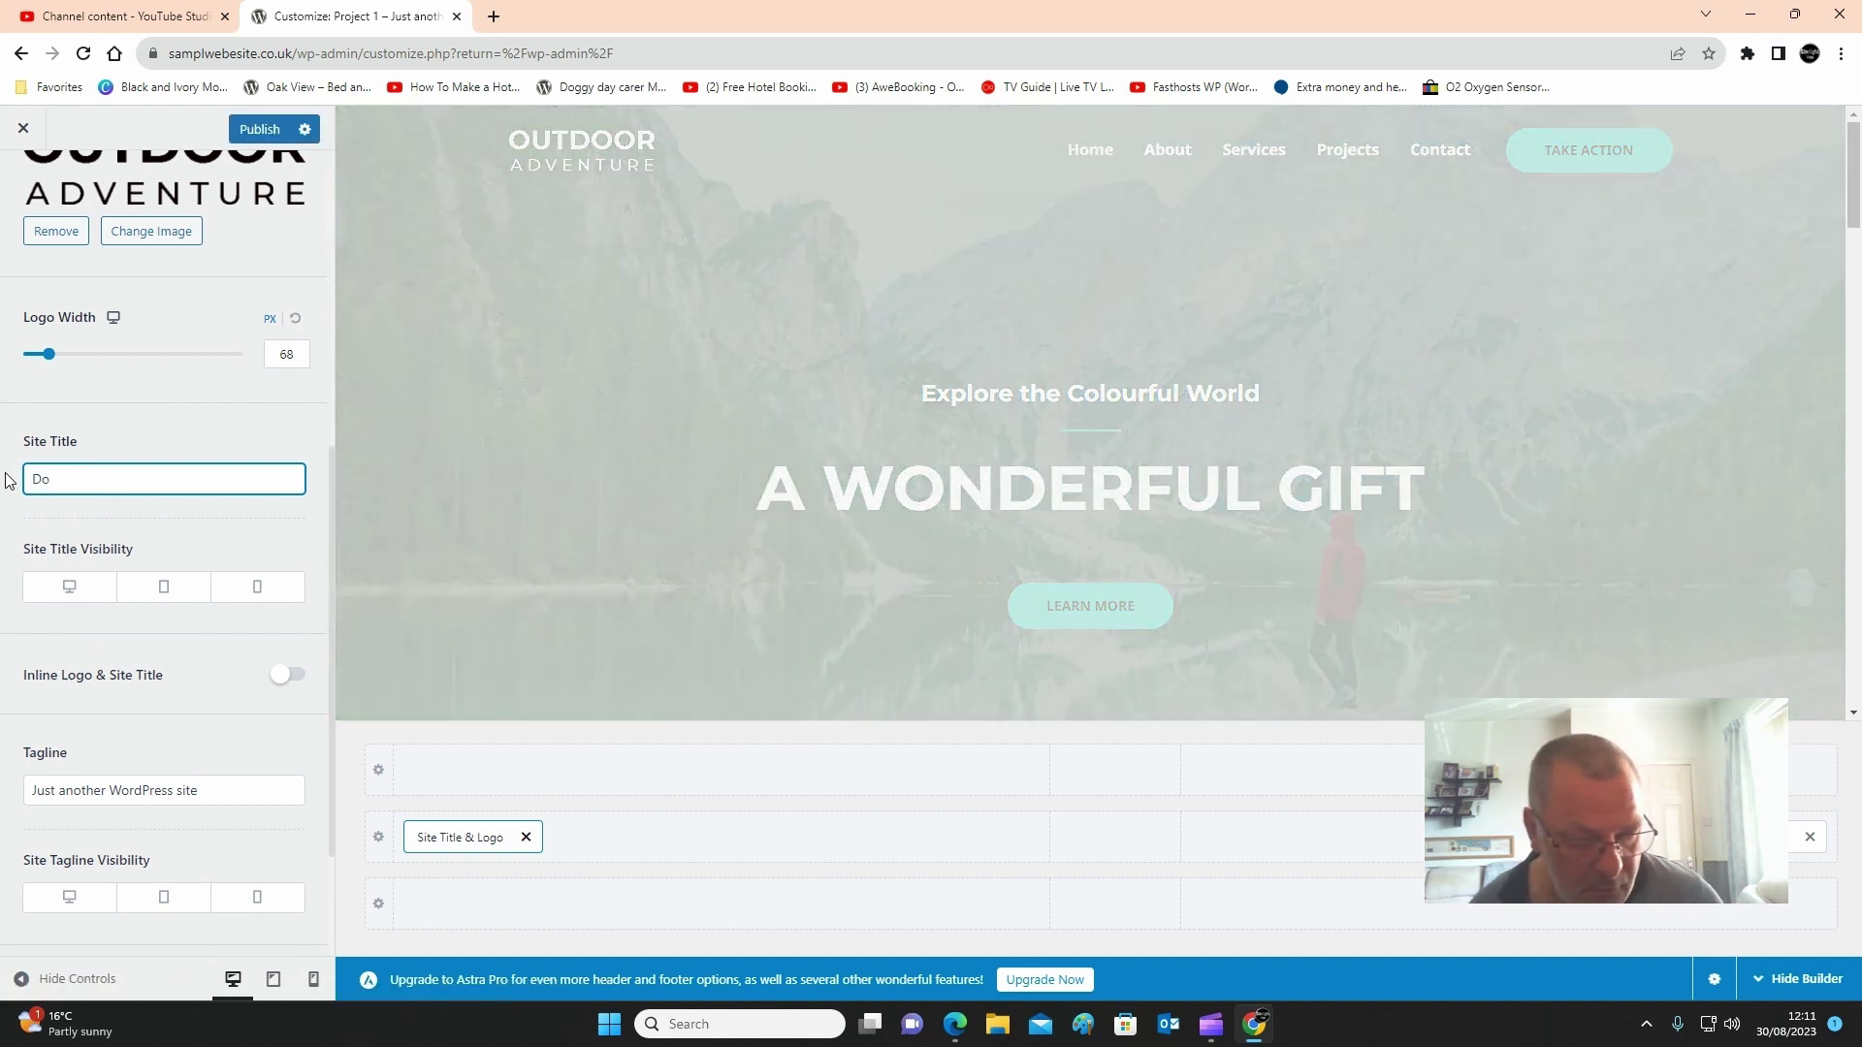
{"action": "type", "text": "ggy"}
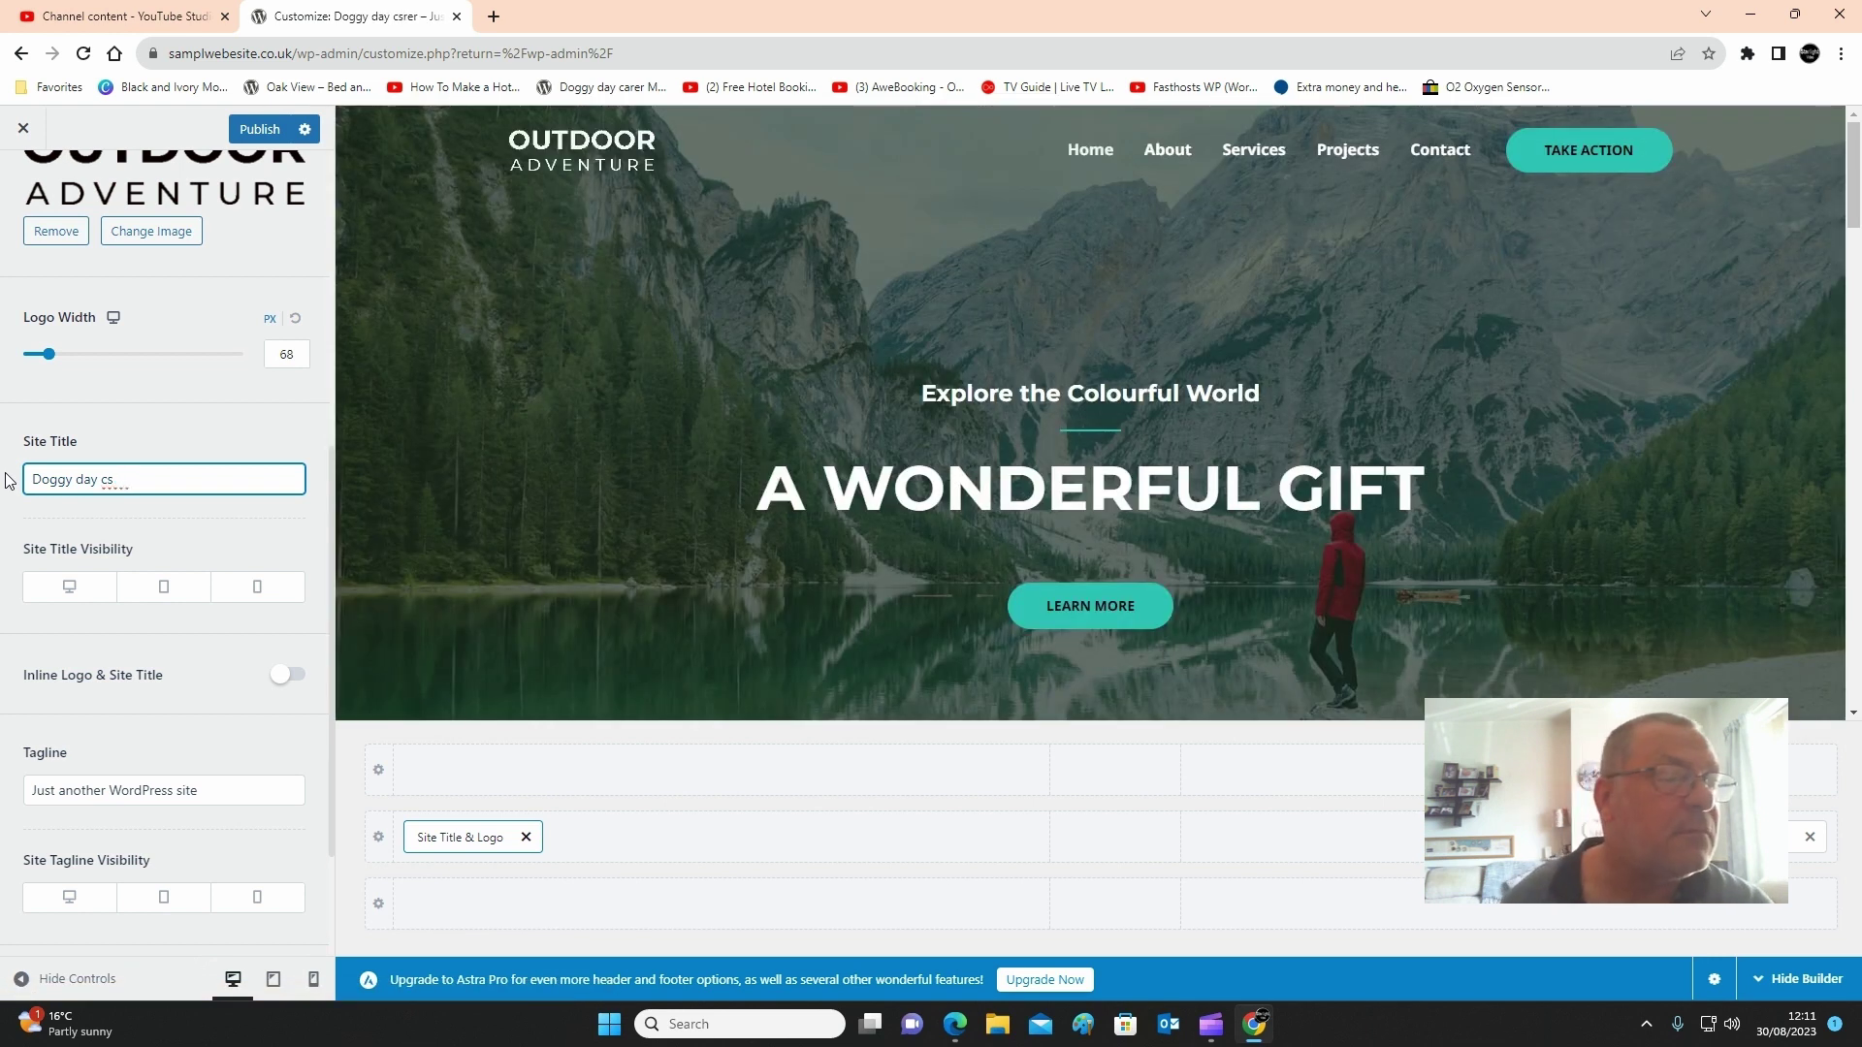
{"action": "type", "text": "day carer"}
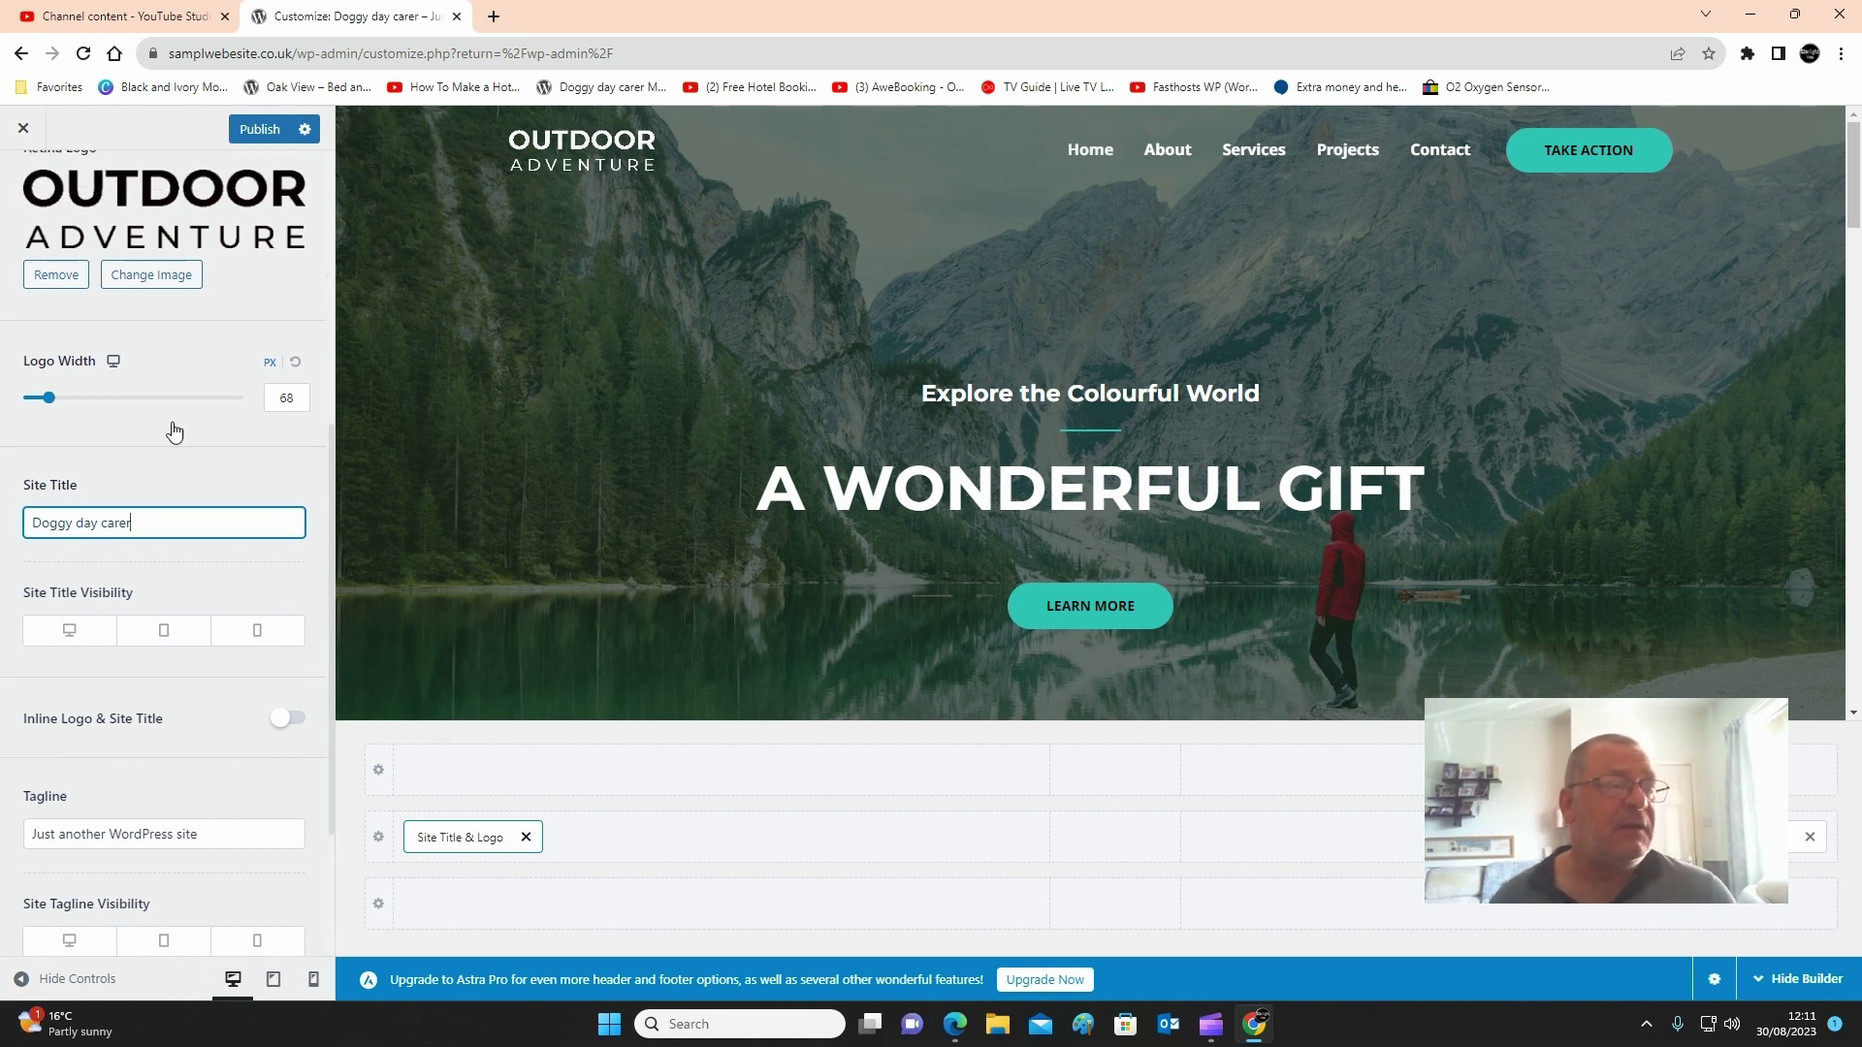
{"action": "scroll", "coordinate": [170, 428], "scroll_direction": "up", "scroll_amount": 6}
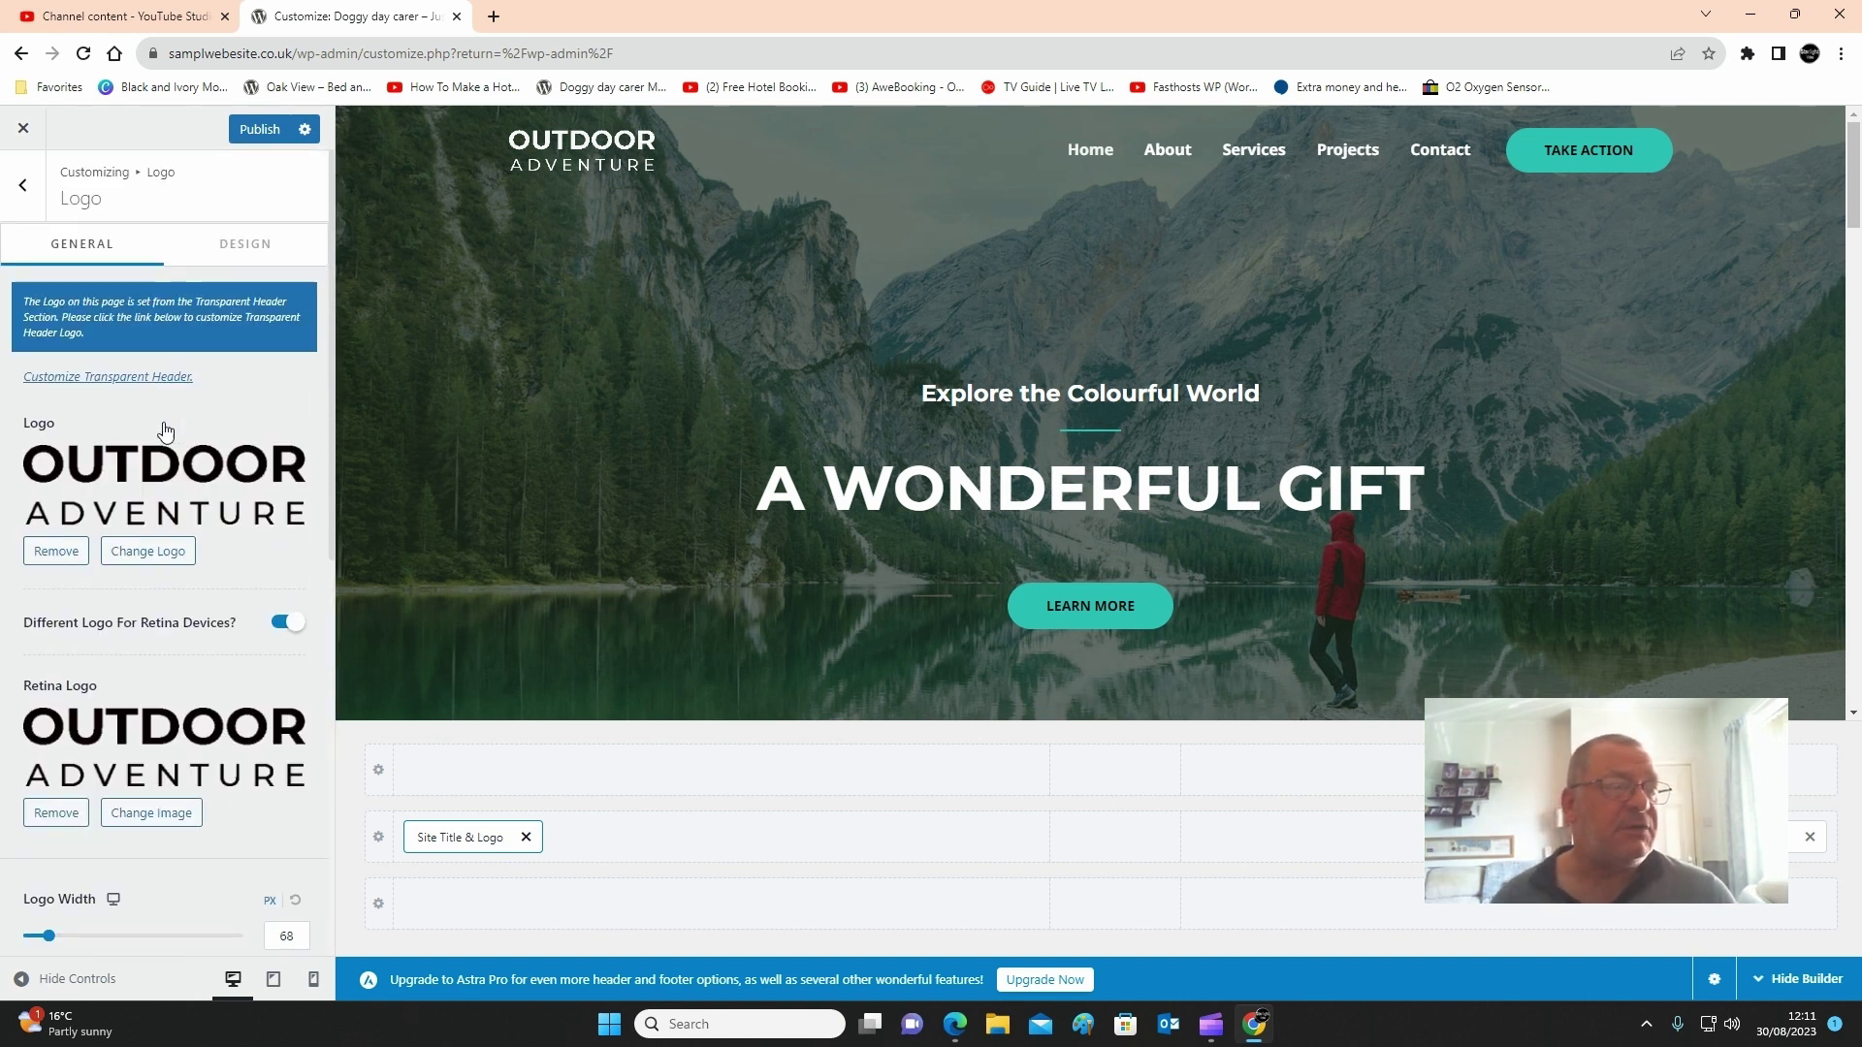
- Remove the Outdoor Adventure logo and retina logo, then browse files to upload a new logo
{"action": "left_click", "coordinate": [54, 550]}
{"action": "left_click", "coordinate": [46, 665]}
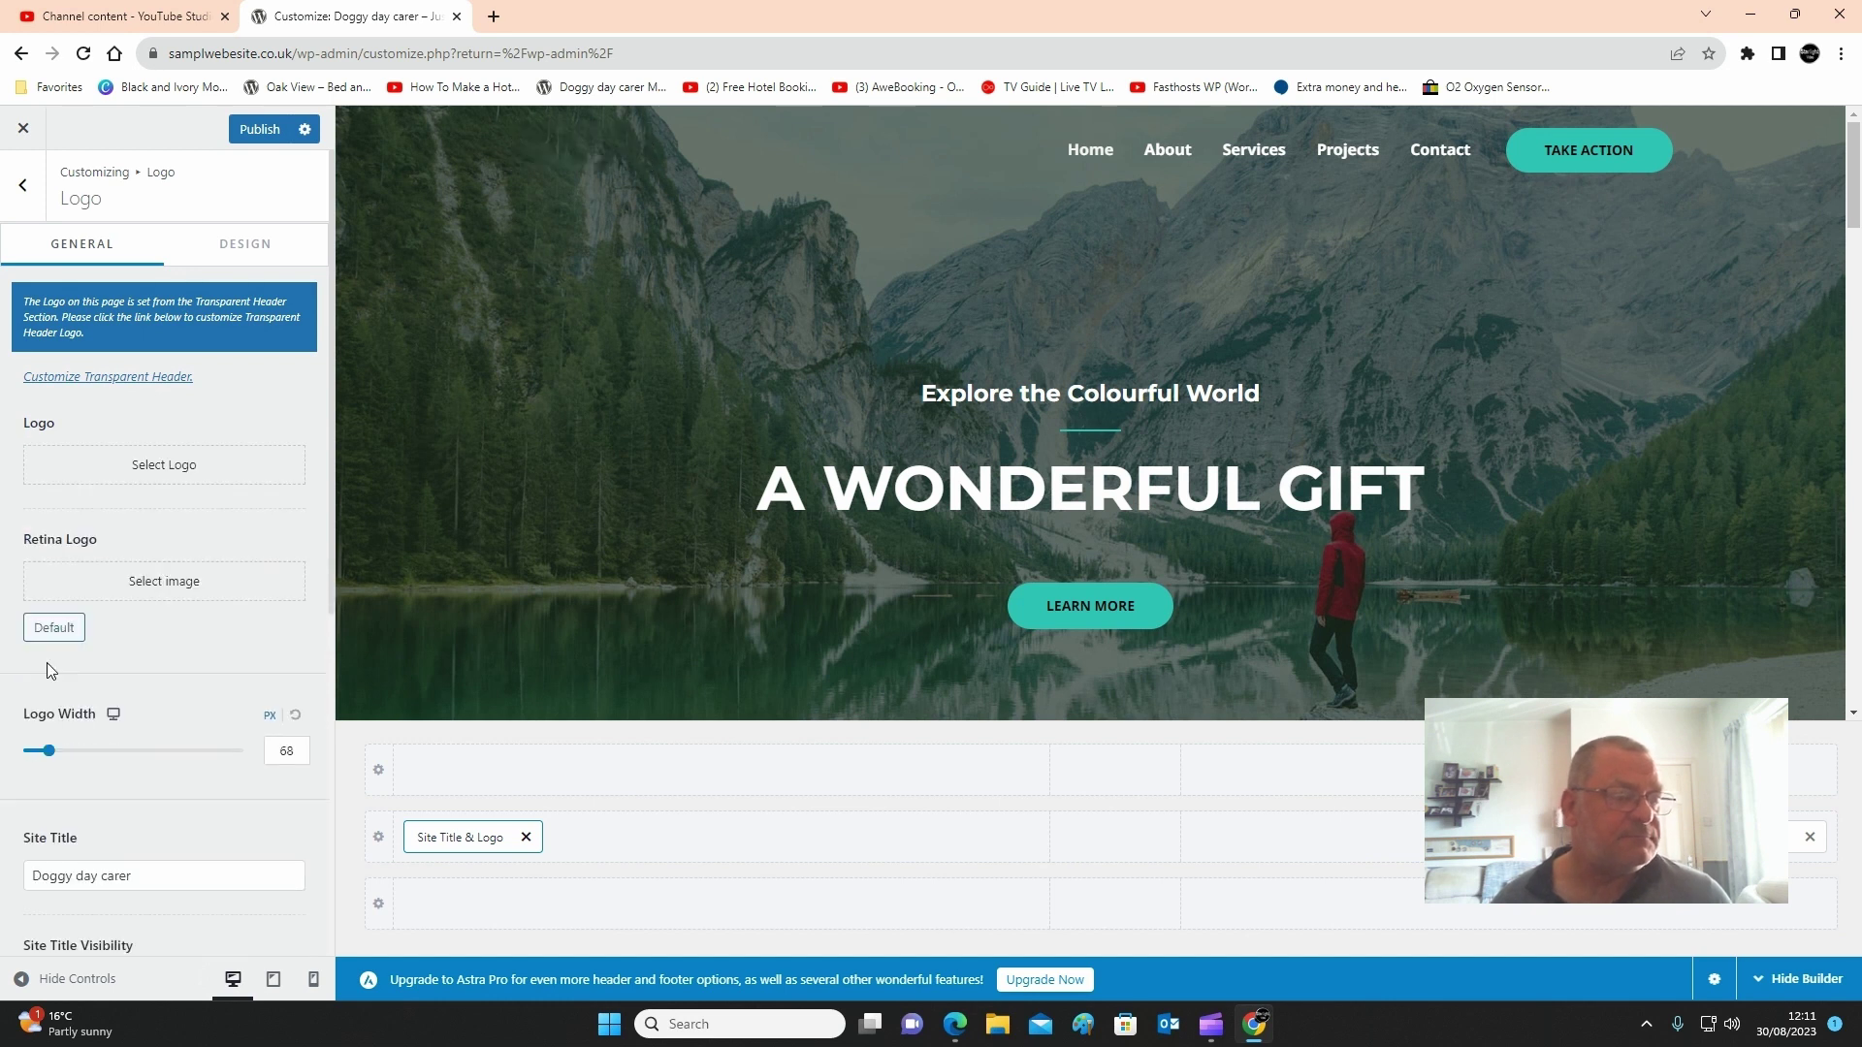
{"action": "left_click", "coordinate": [164, 465]}
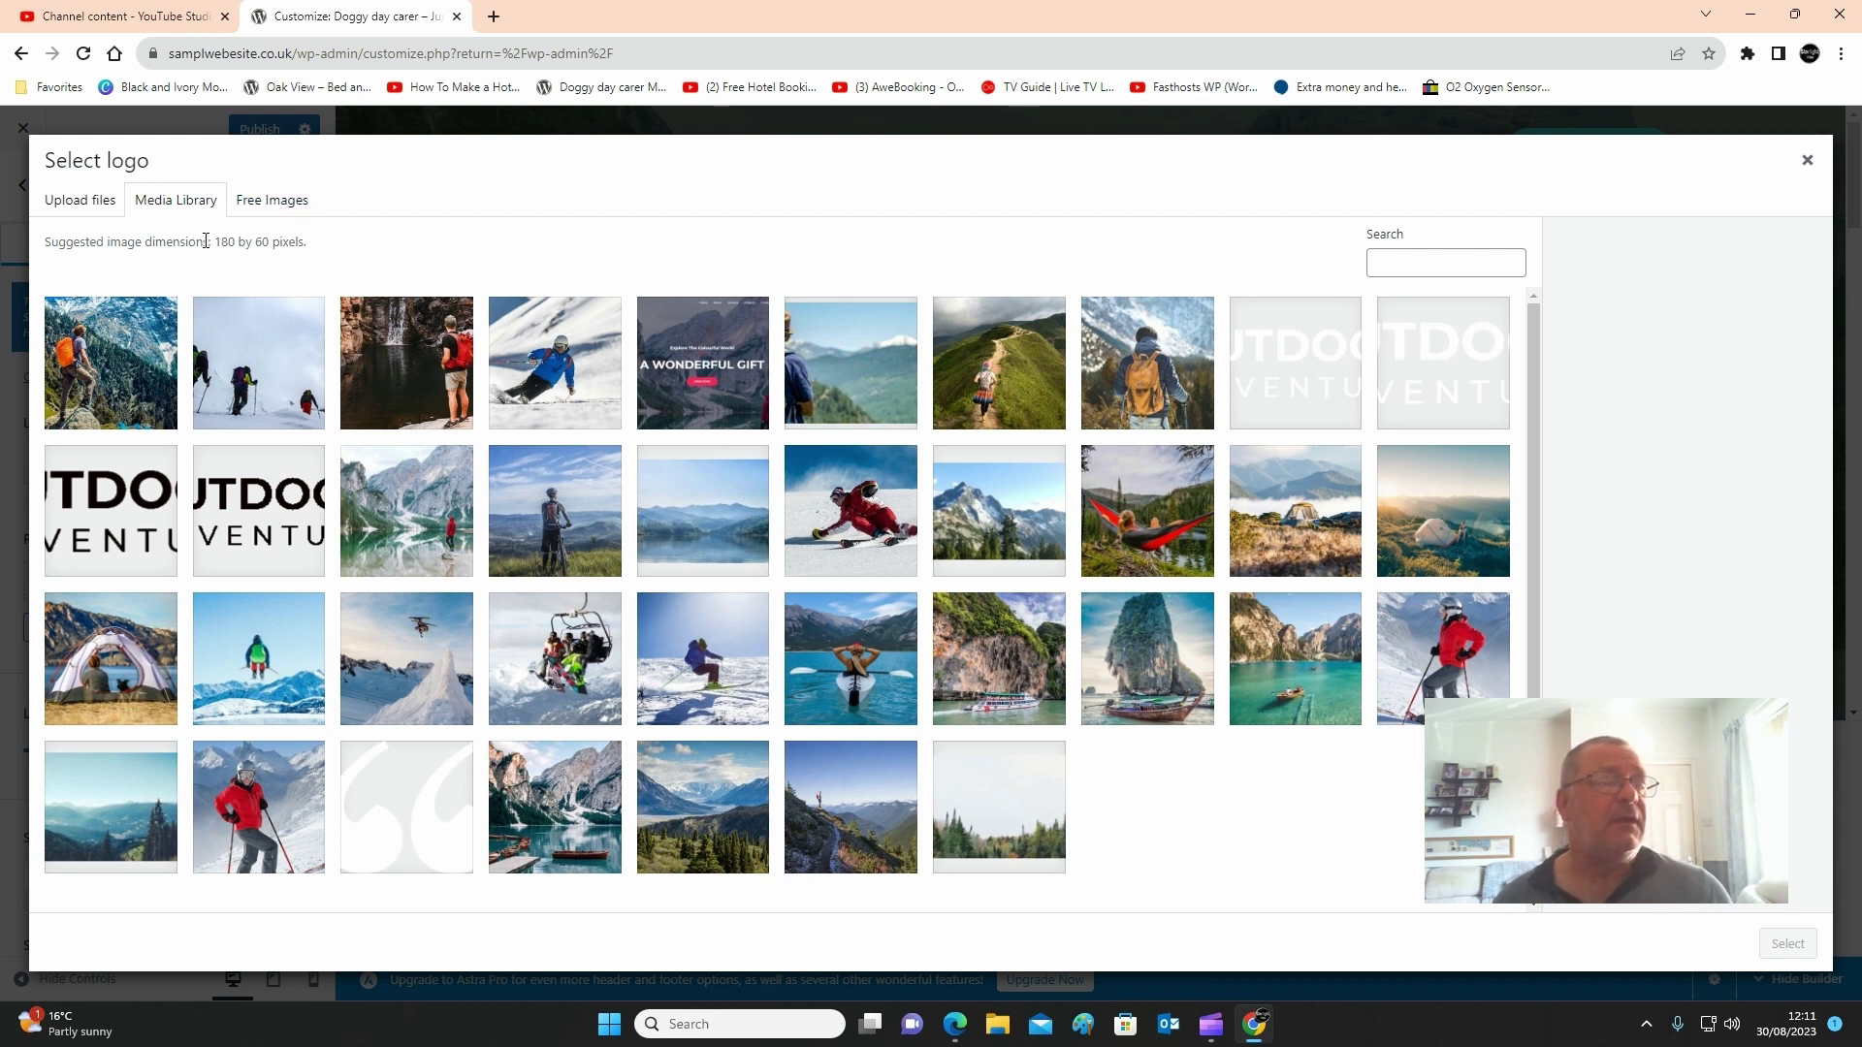
{"action": "left_click", "coordinate": [68, 208]}
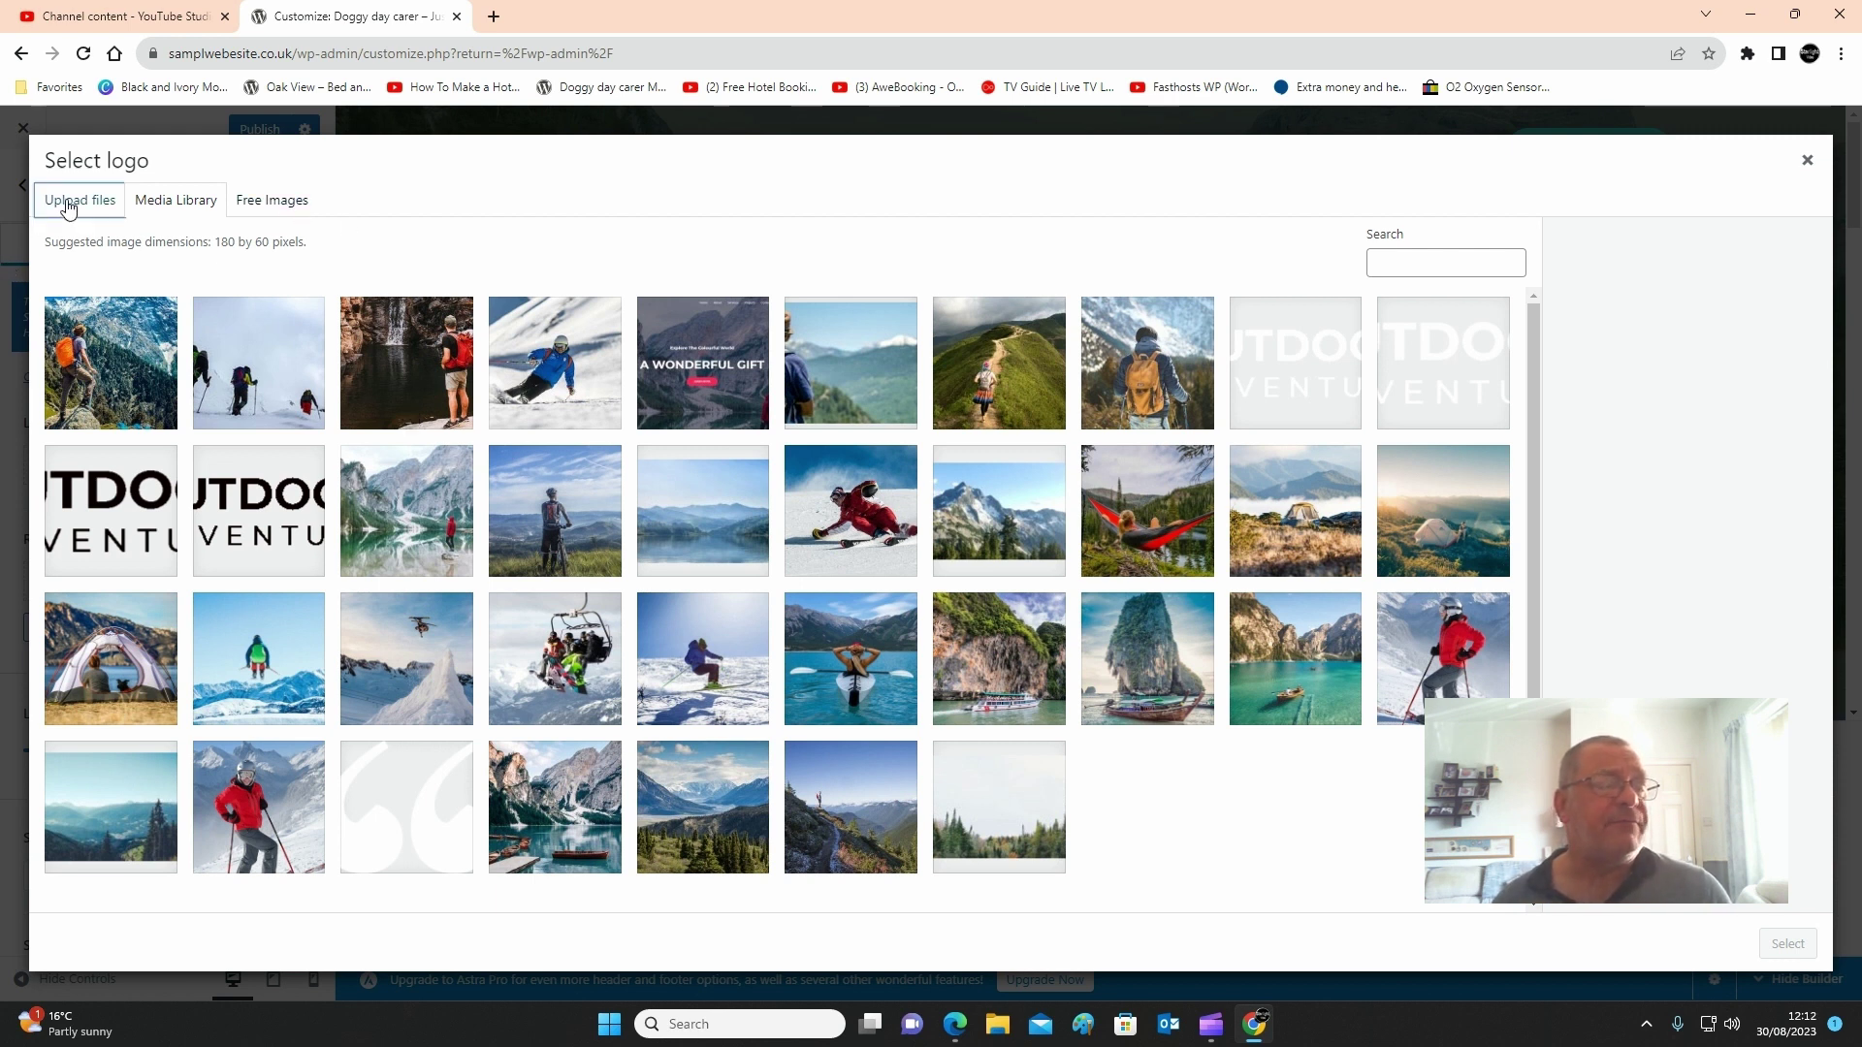
{"action": "left_click", "coordinate": [926, 539]}
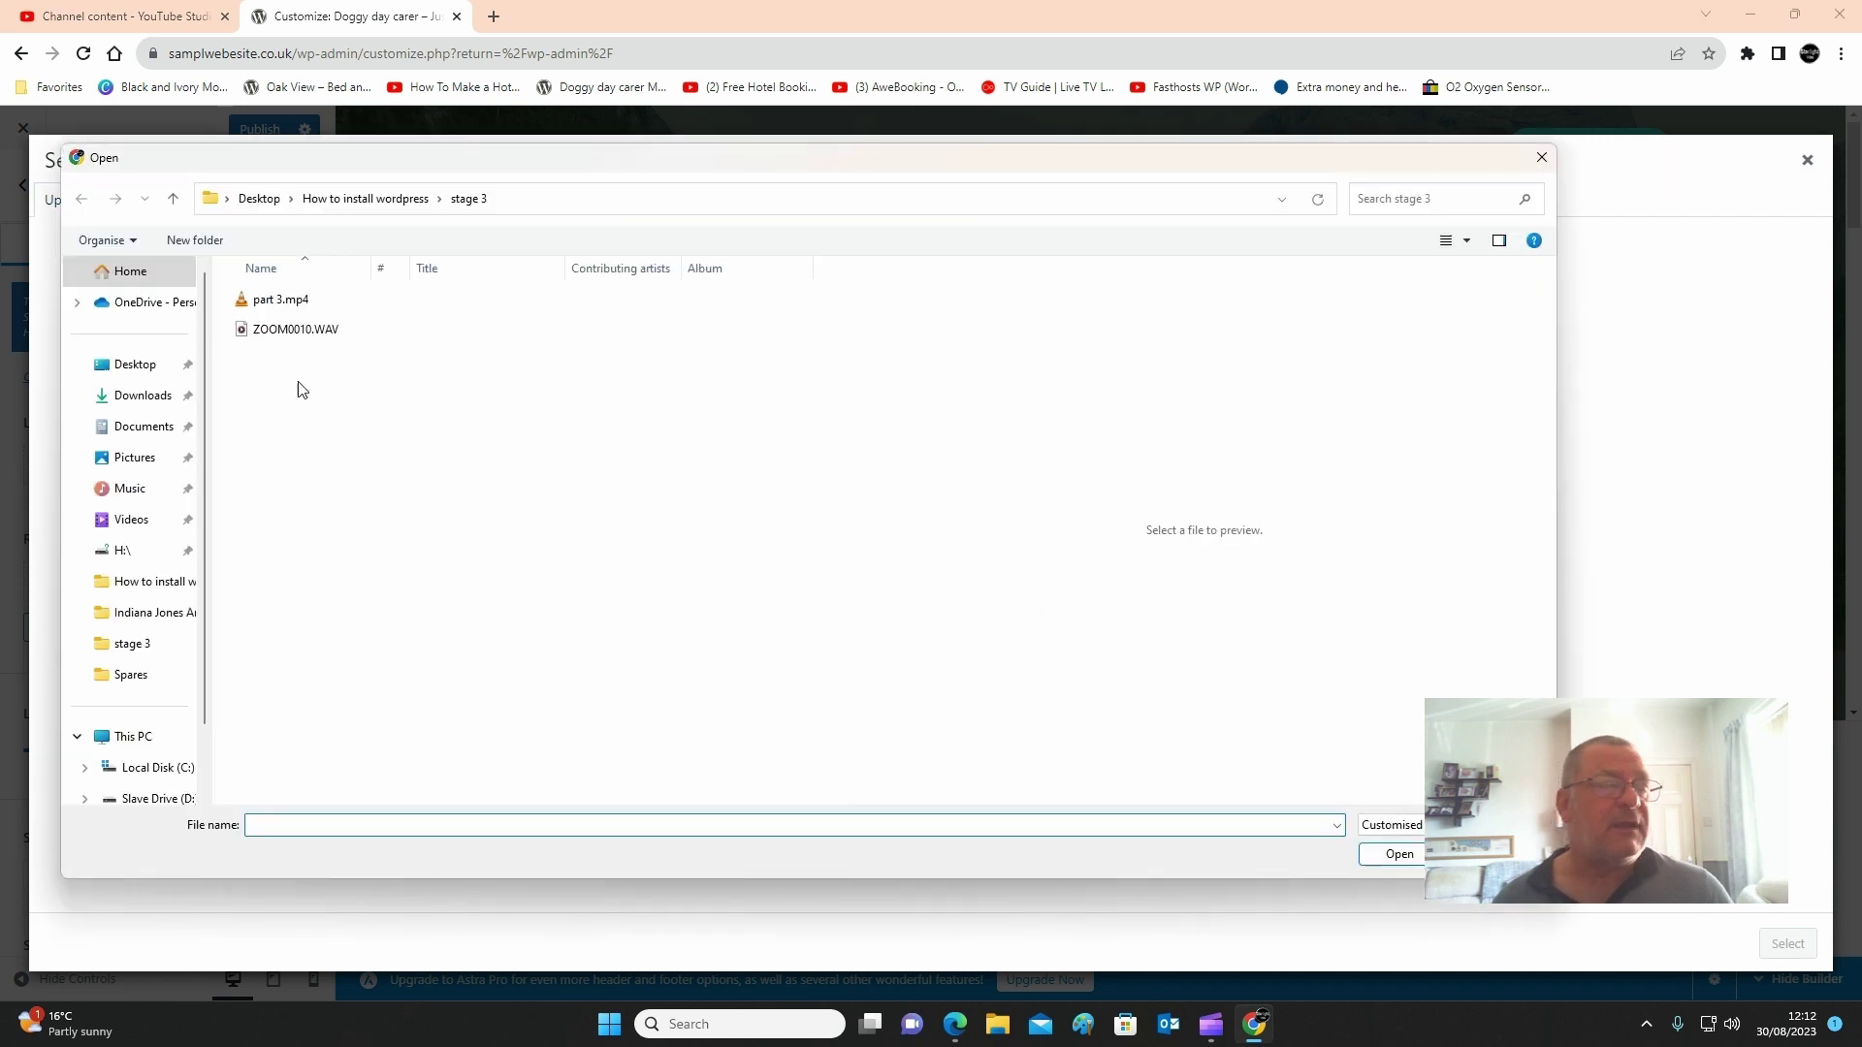
- Upload the doggy-day-carer-logo PNG from D: > Website Files > Doggy Day Care
{"action": "scroll", "coordinate": [115, 776], "scroll_direction": "down", "scroll_amount": 1}
{"action": "left_click", "coordinate": [171, 744]}
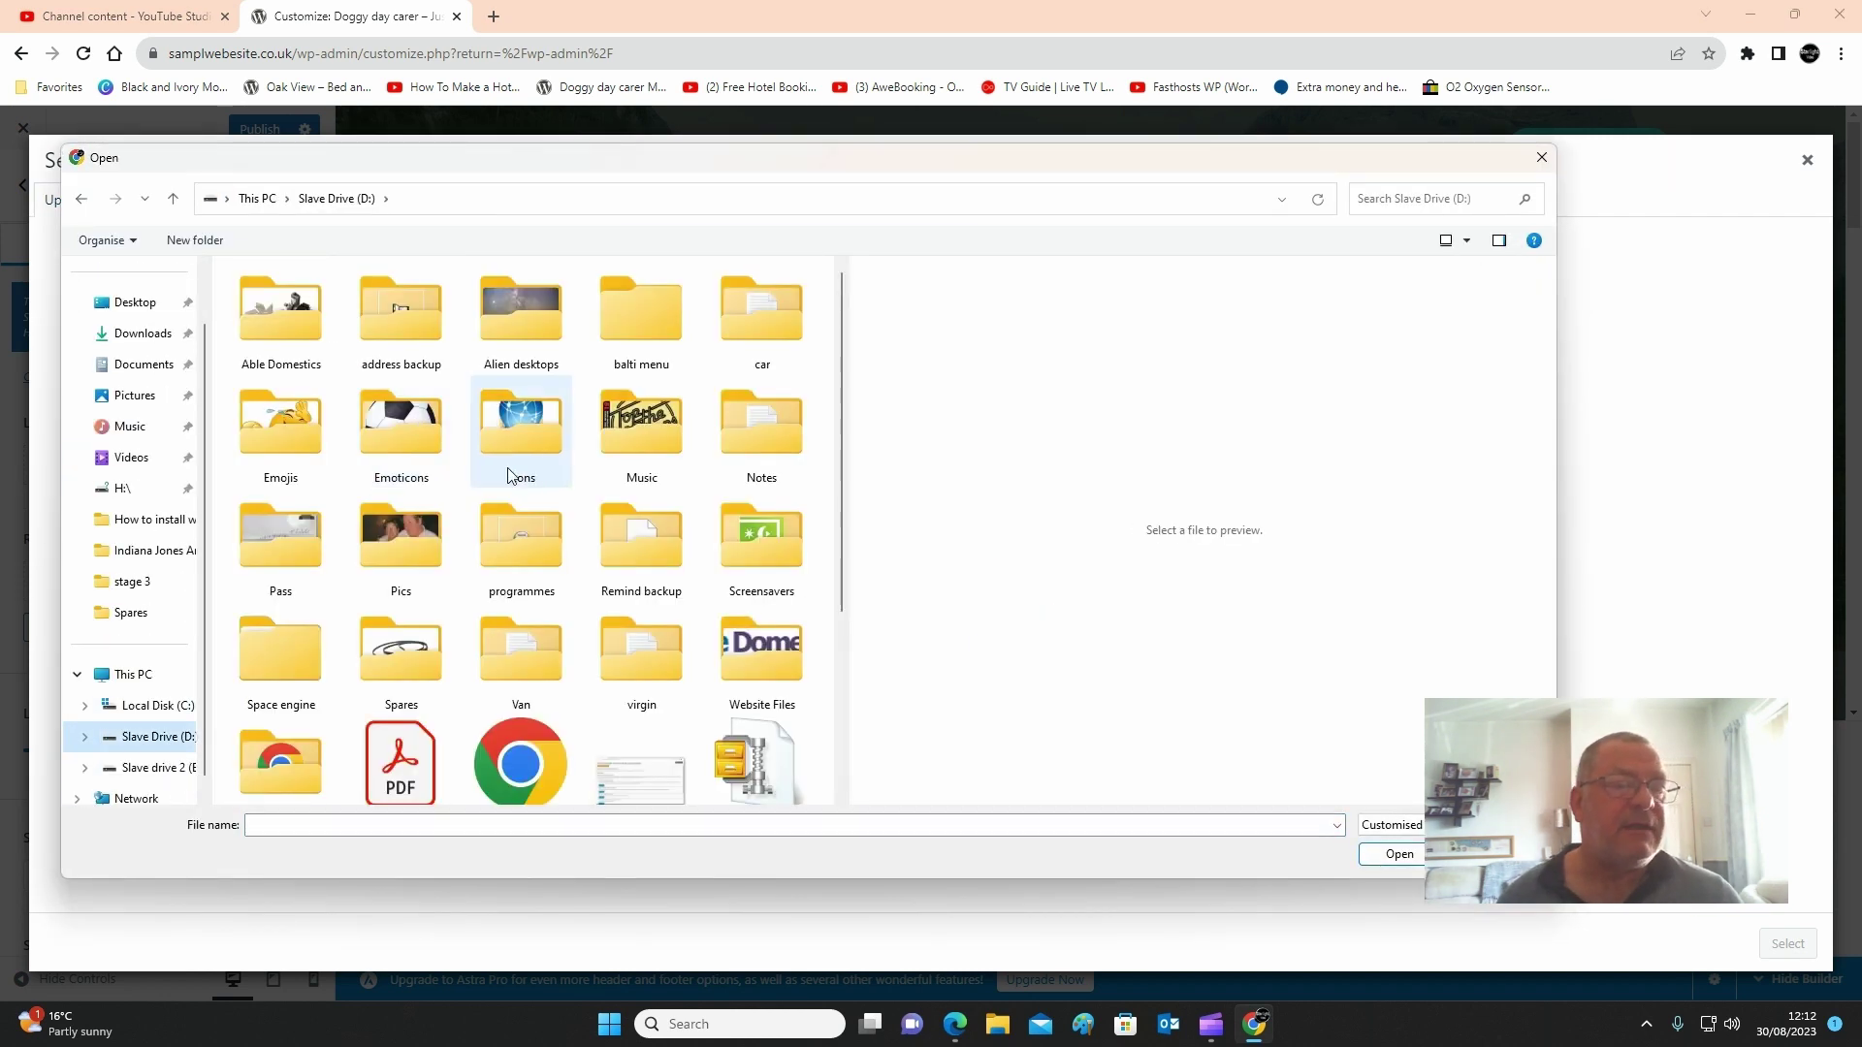
{"action": "double_click", "coordinate": [795, 640]}
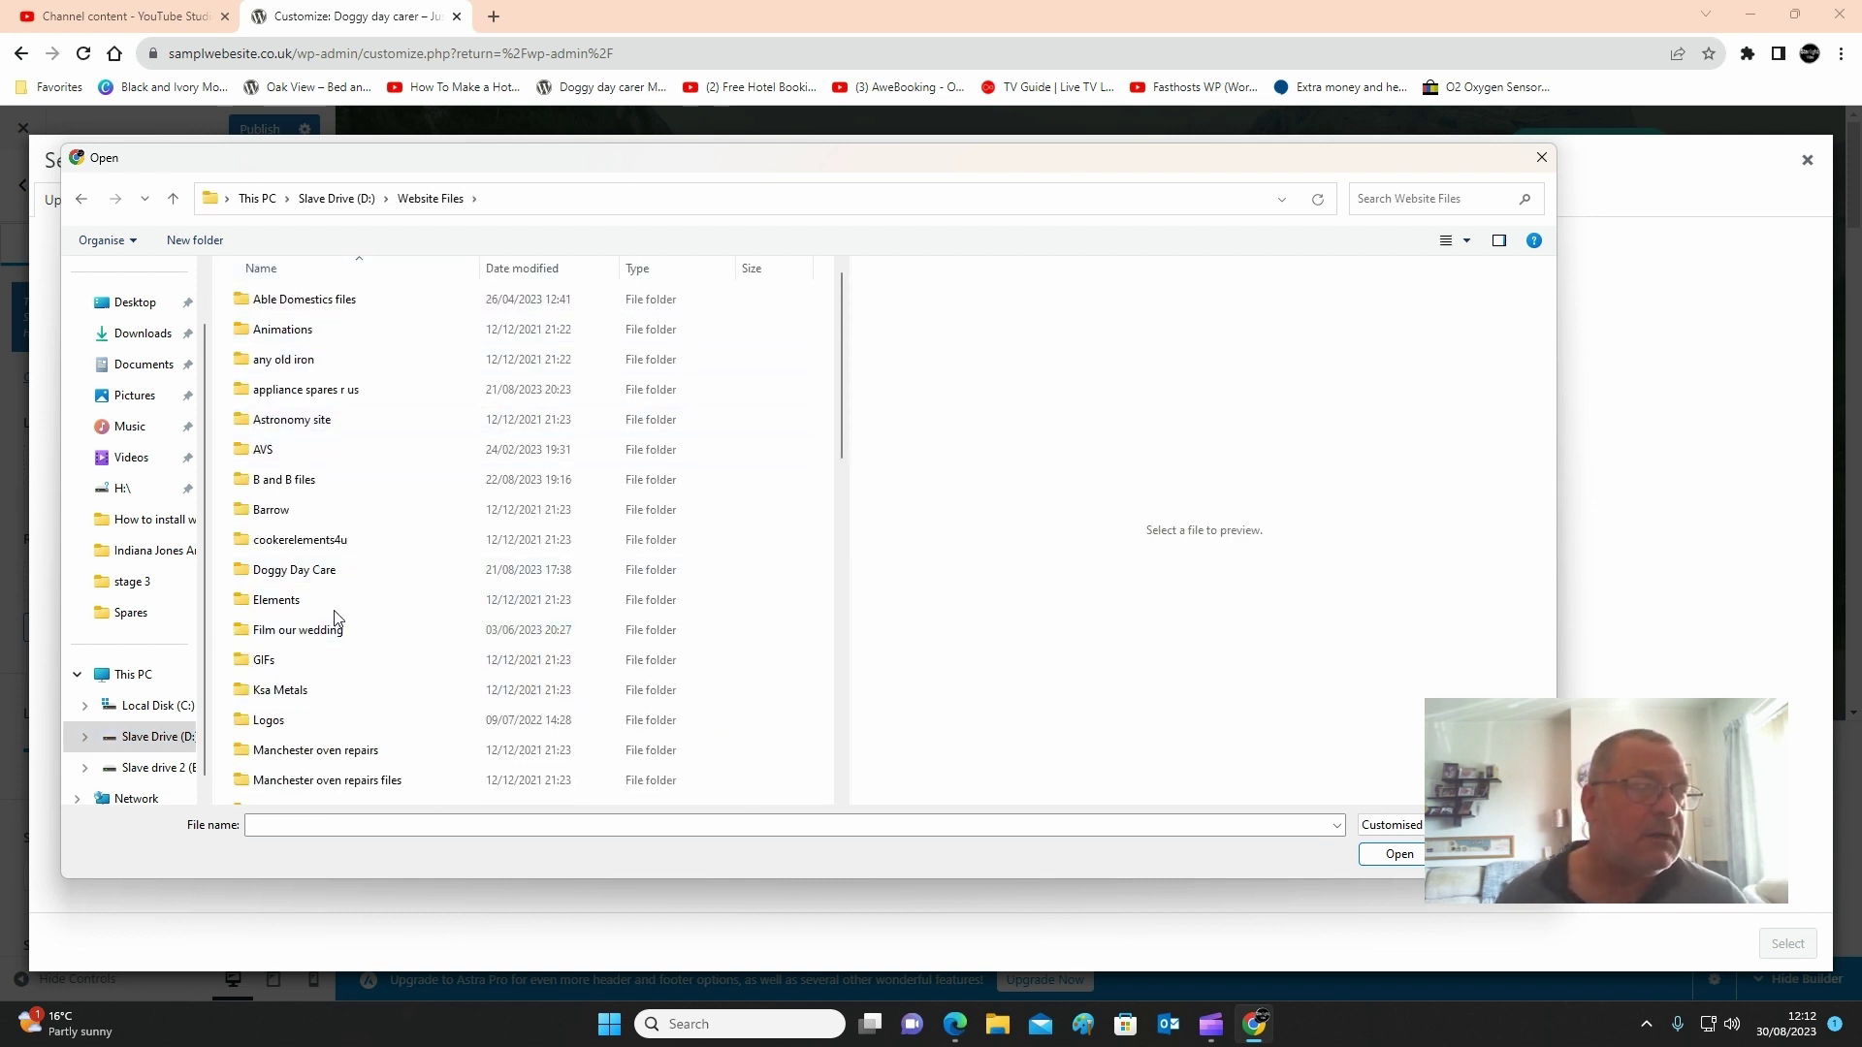
{"action": "left_click", "coordinate": [331, 582]}
{"action": "double_click", "coordinate": [331, 582]}
{"action": "left_click", "coordinate": [330, 579]}
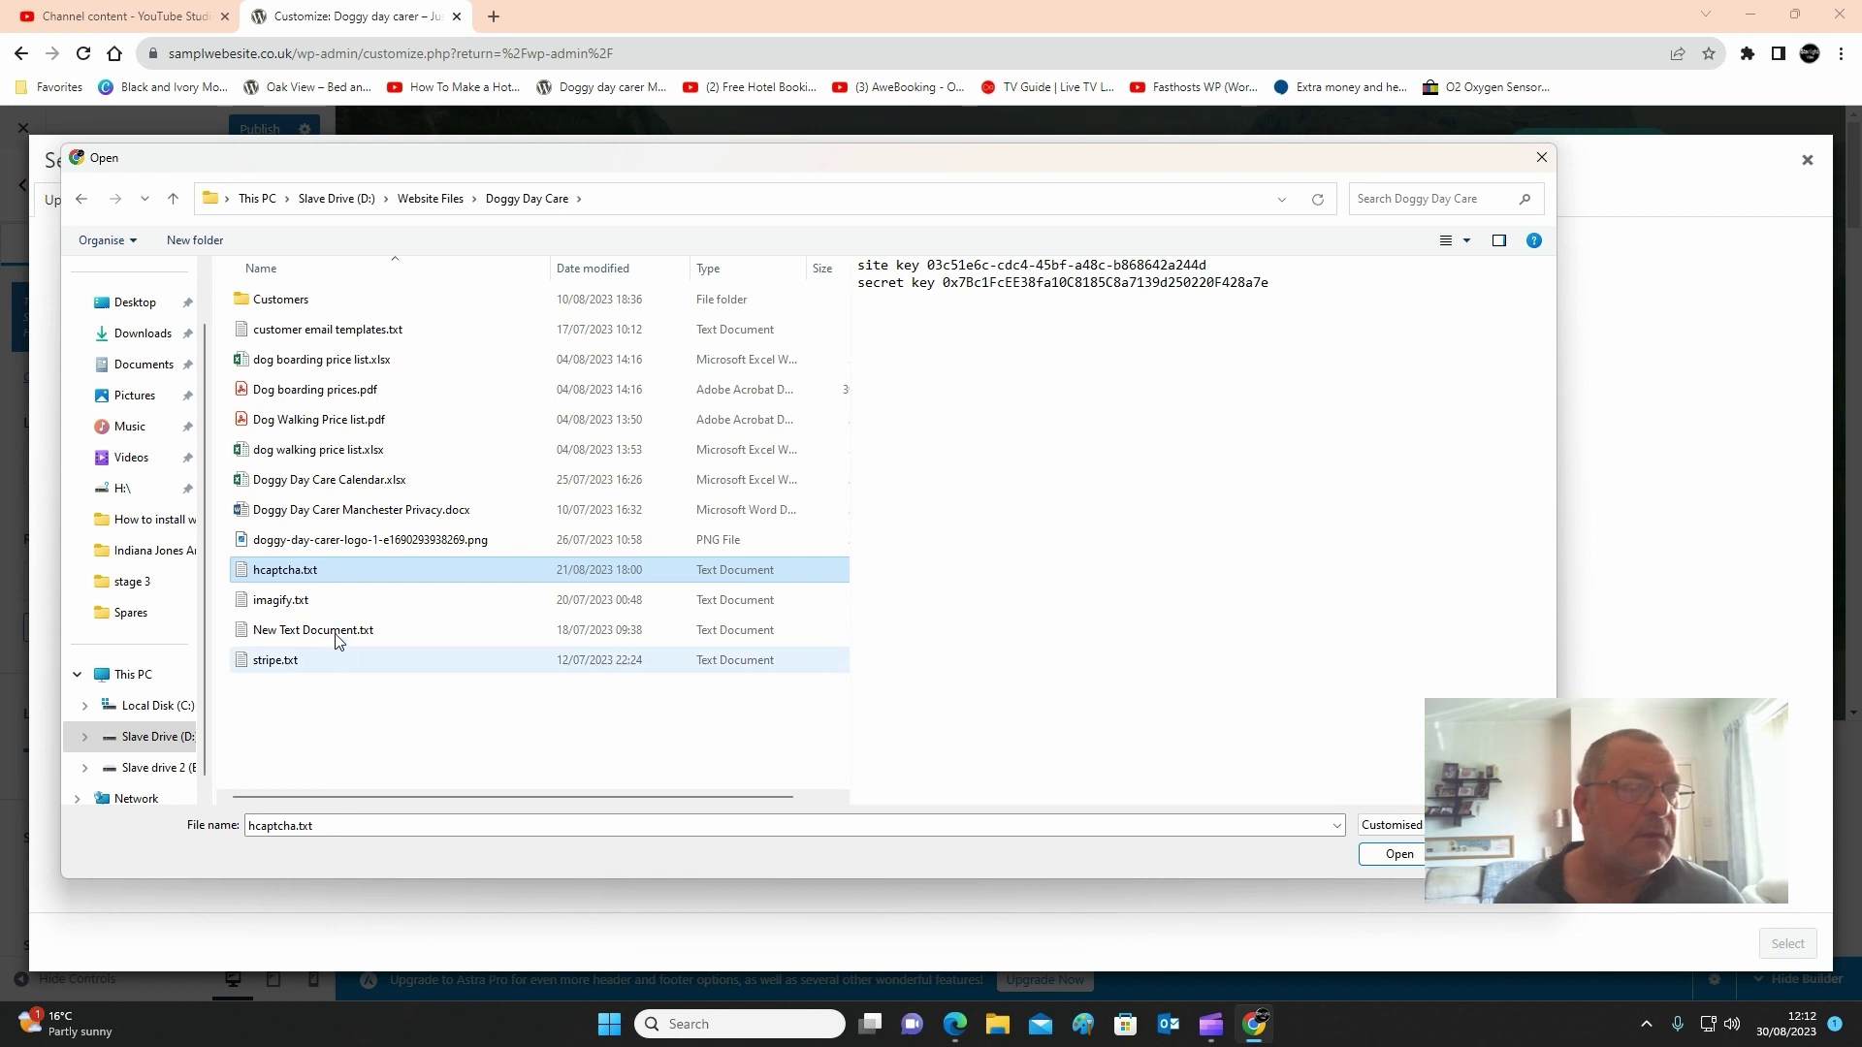
{"action": "left_click", "coordinate": [358, 543]}
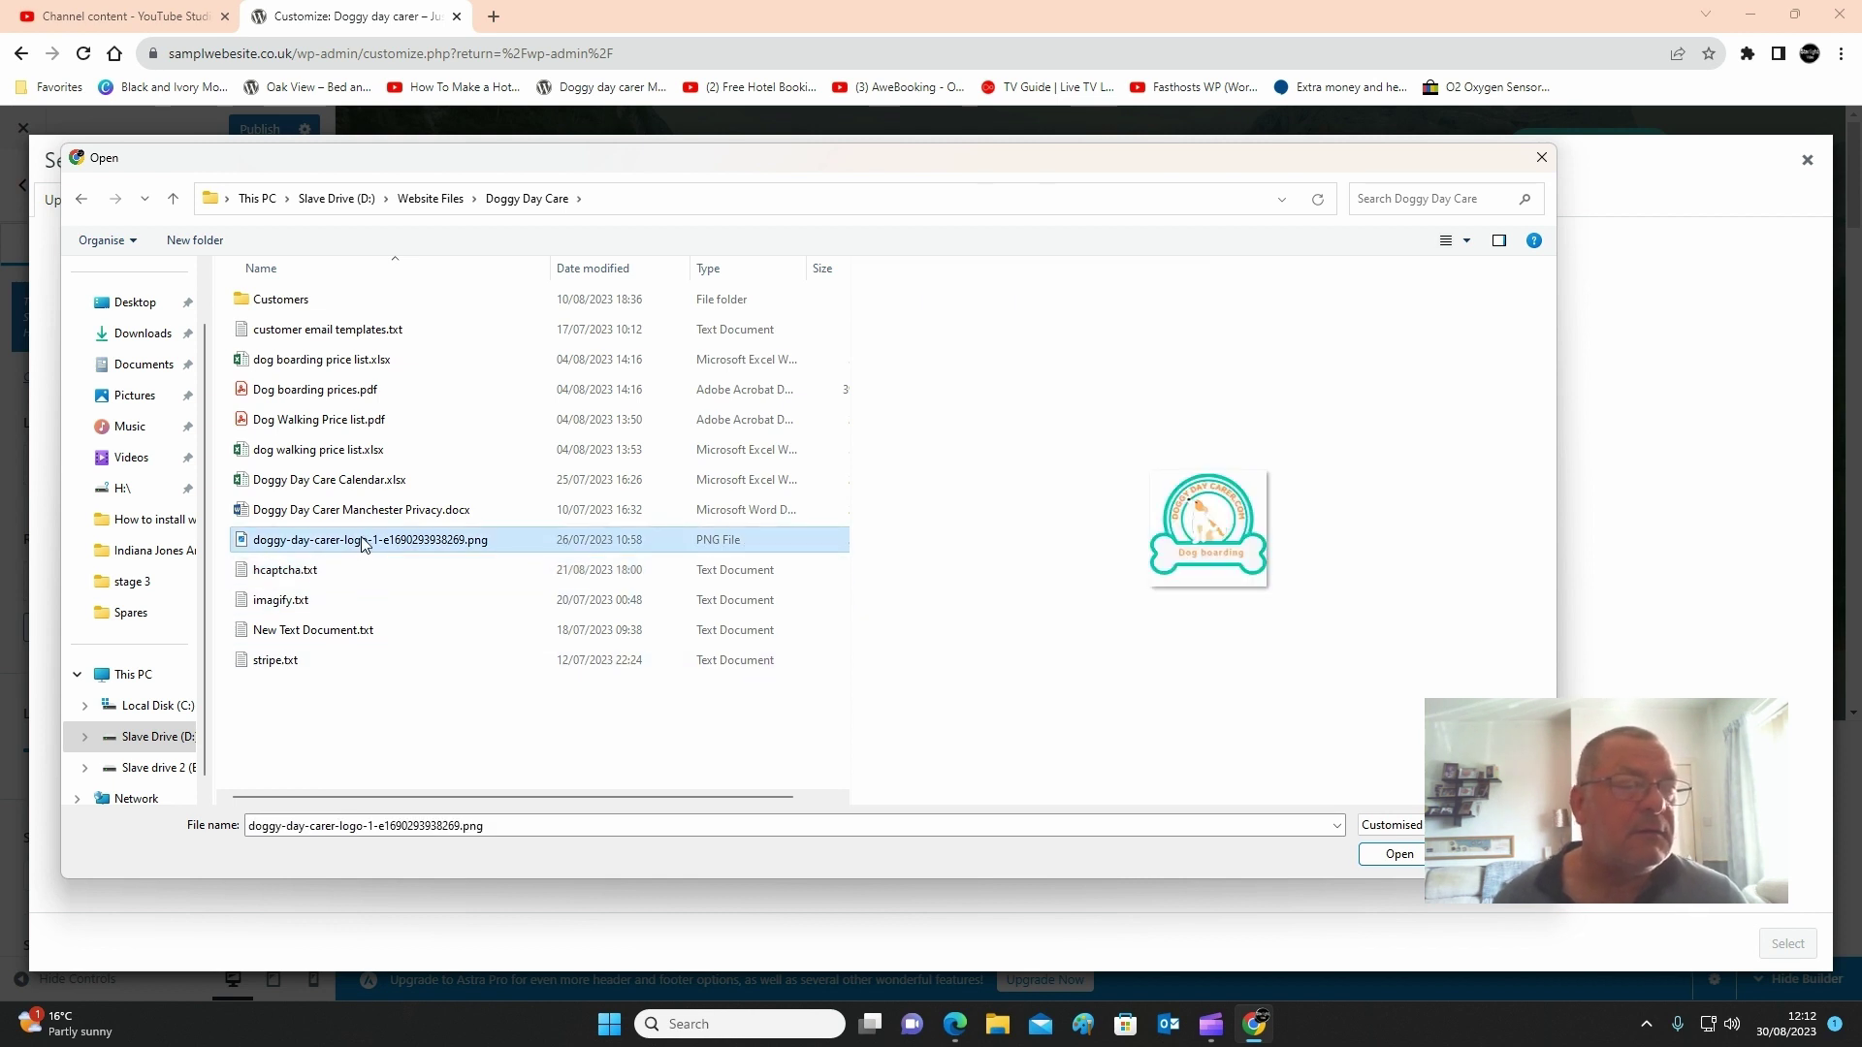
{"action": "double_click", "coordinate": [363, 543]}
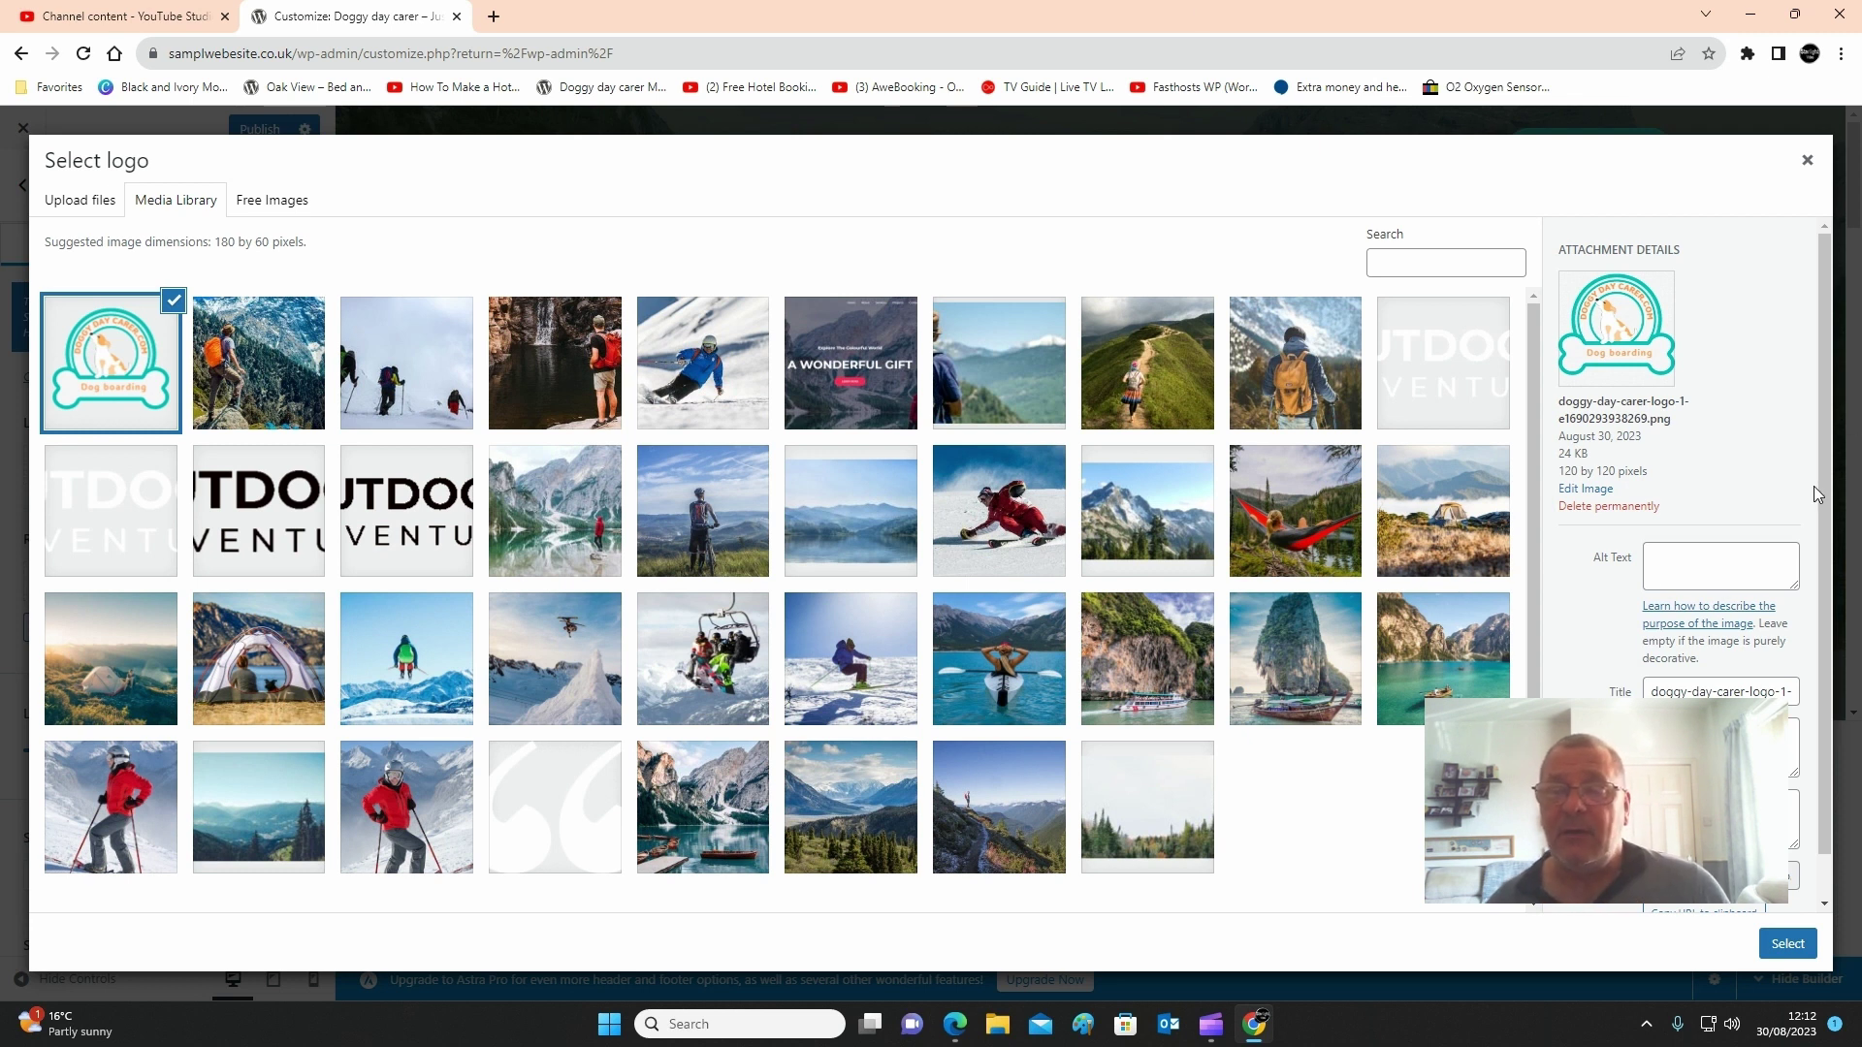
- Give the uploaded image alt text 'logo' and apply it as the site logo uncropped
{"action": "left_click", "coordinate": [1699, 557]}
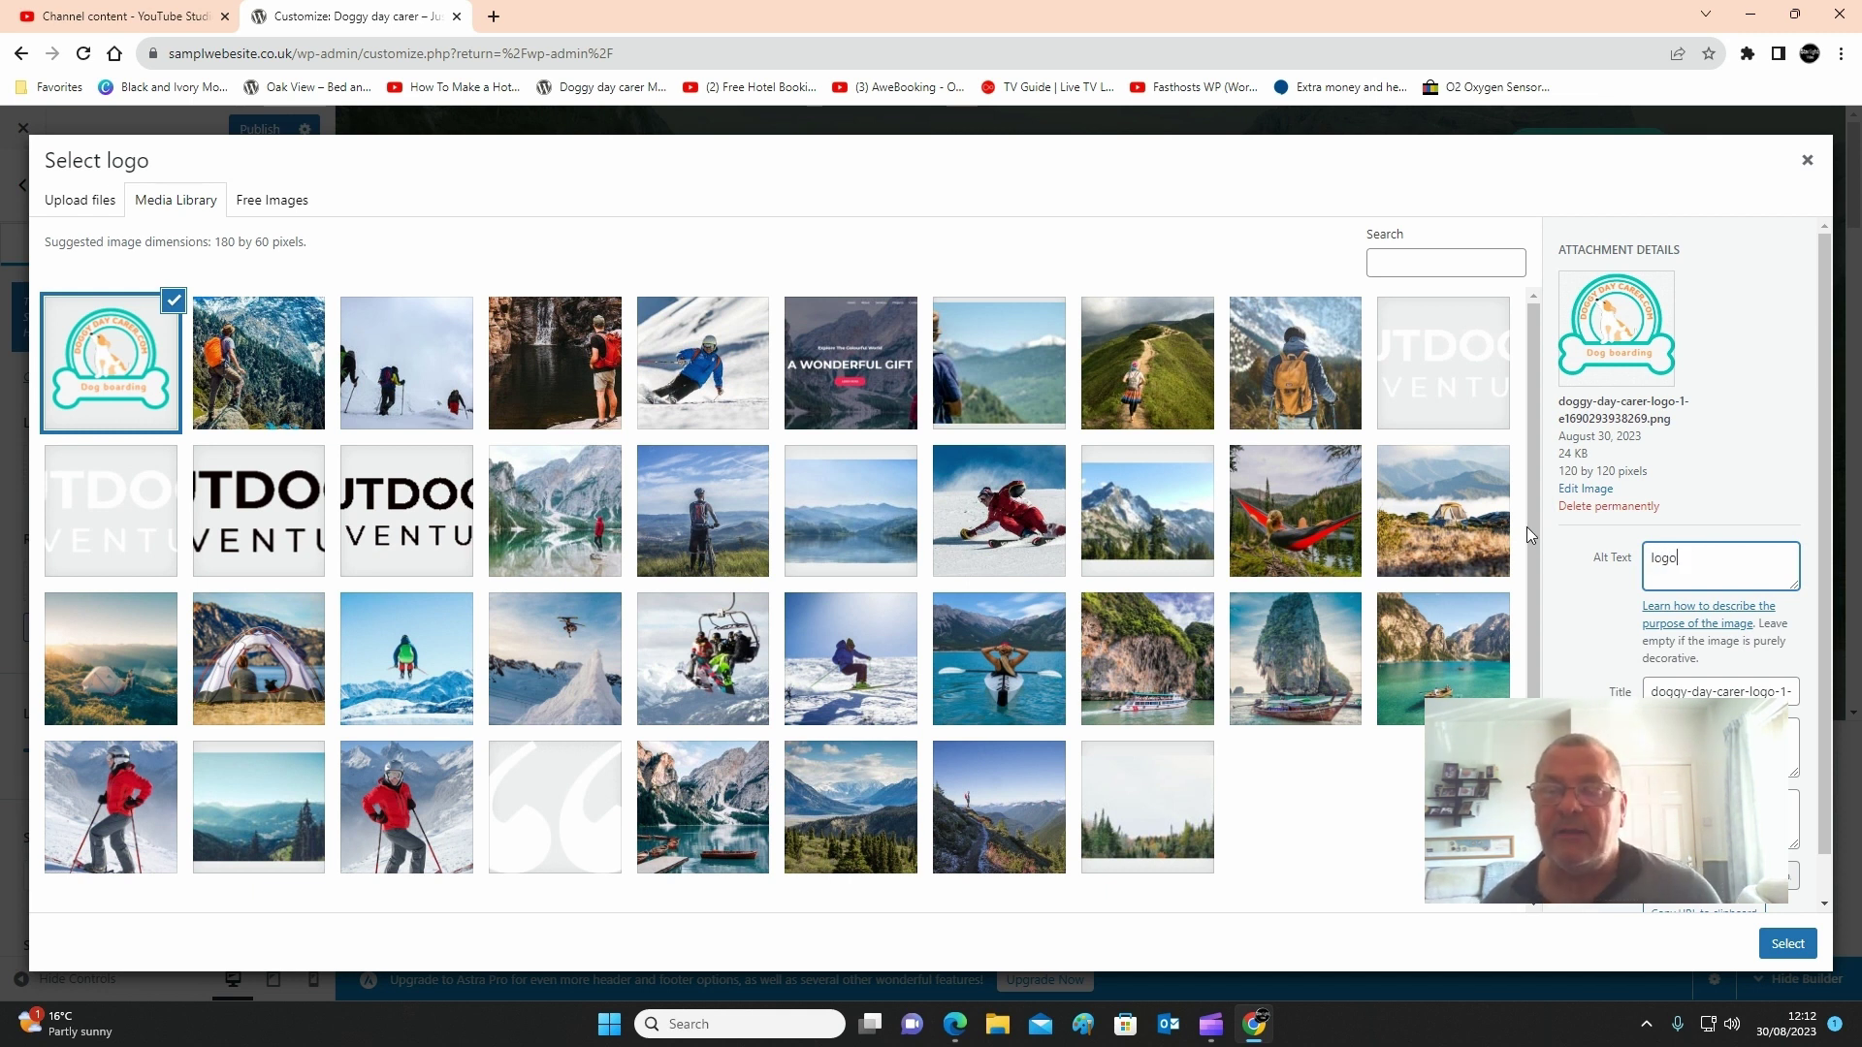
{"action": "left_click", "coordinate": [1716, 820]}
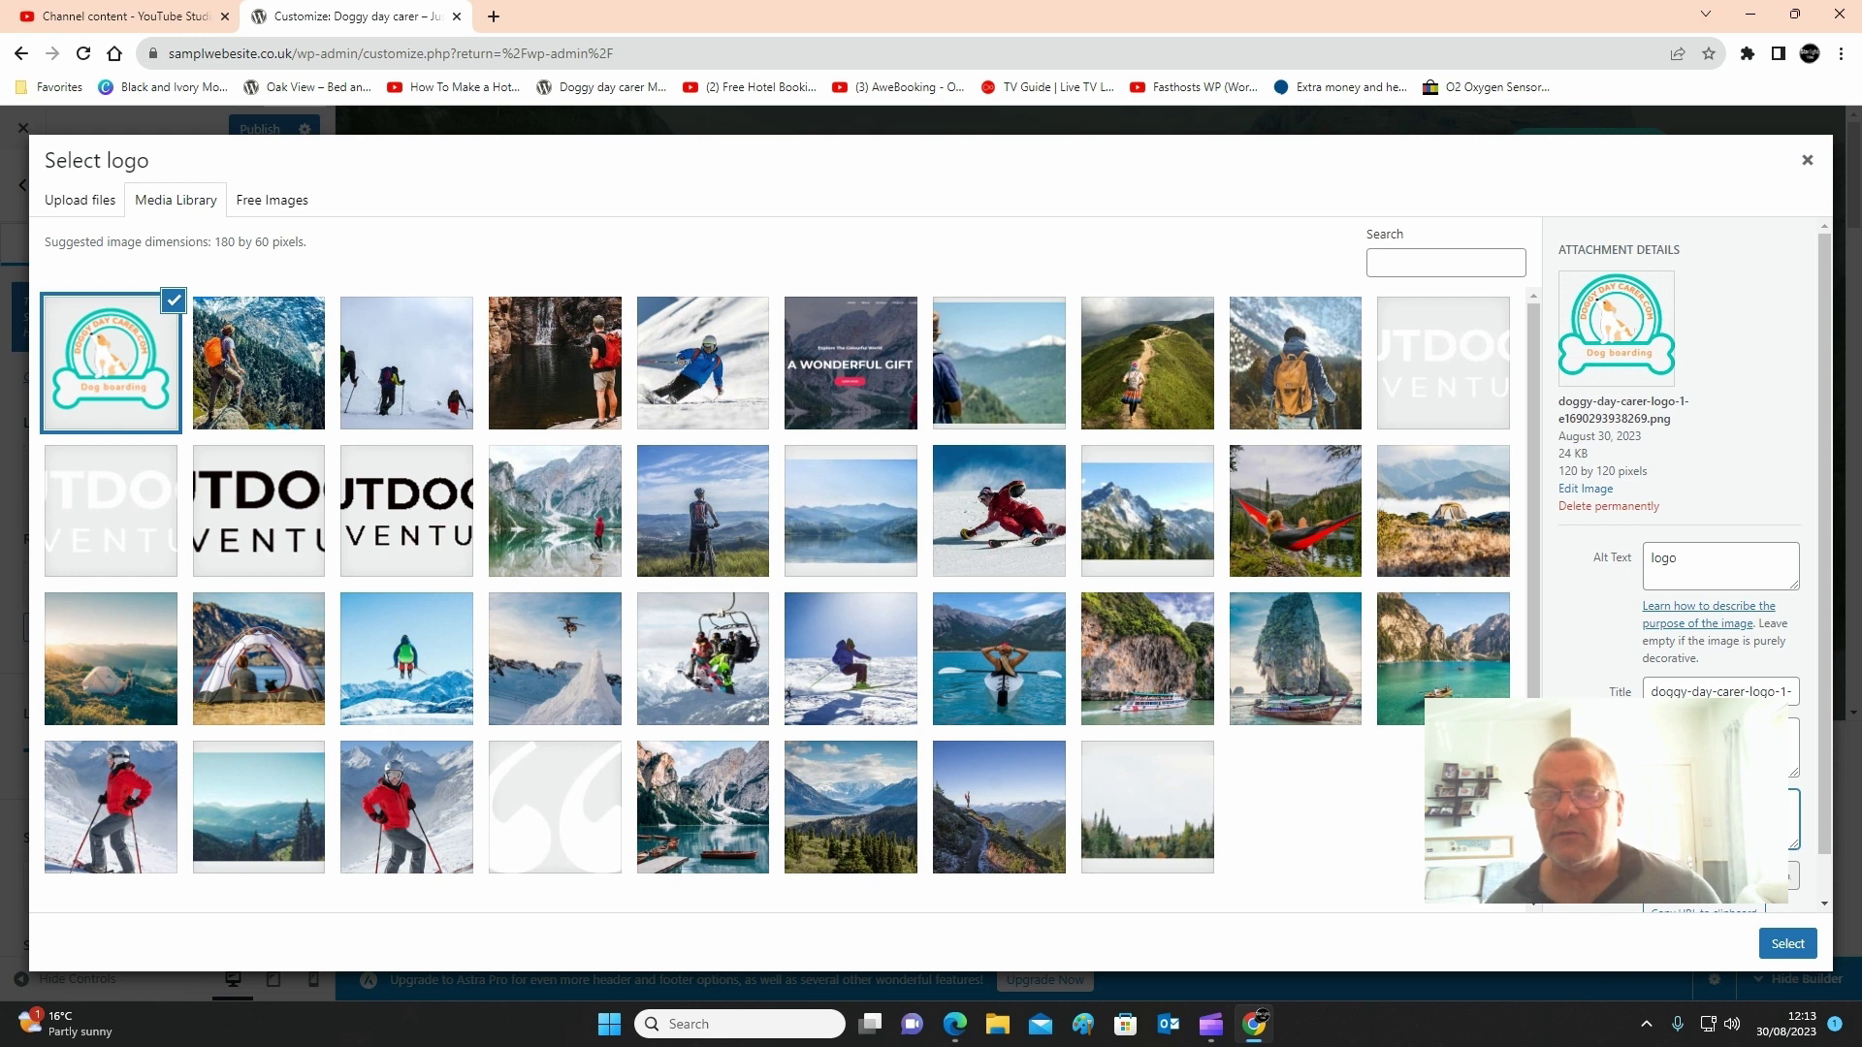
{"action": "left_click", "coordinate": [1789, 946]}
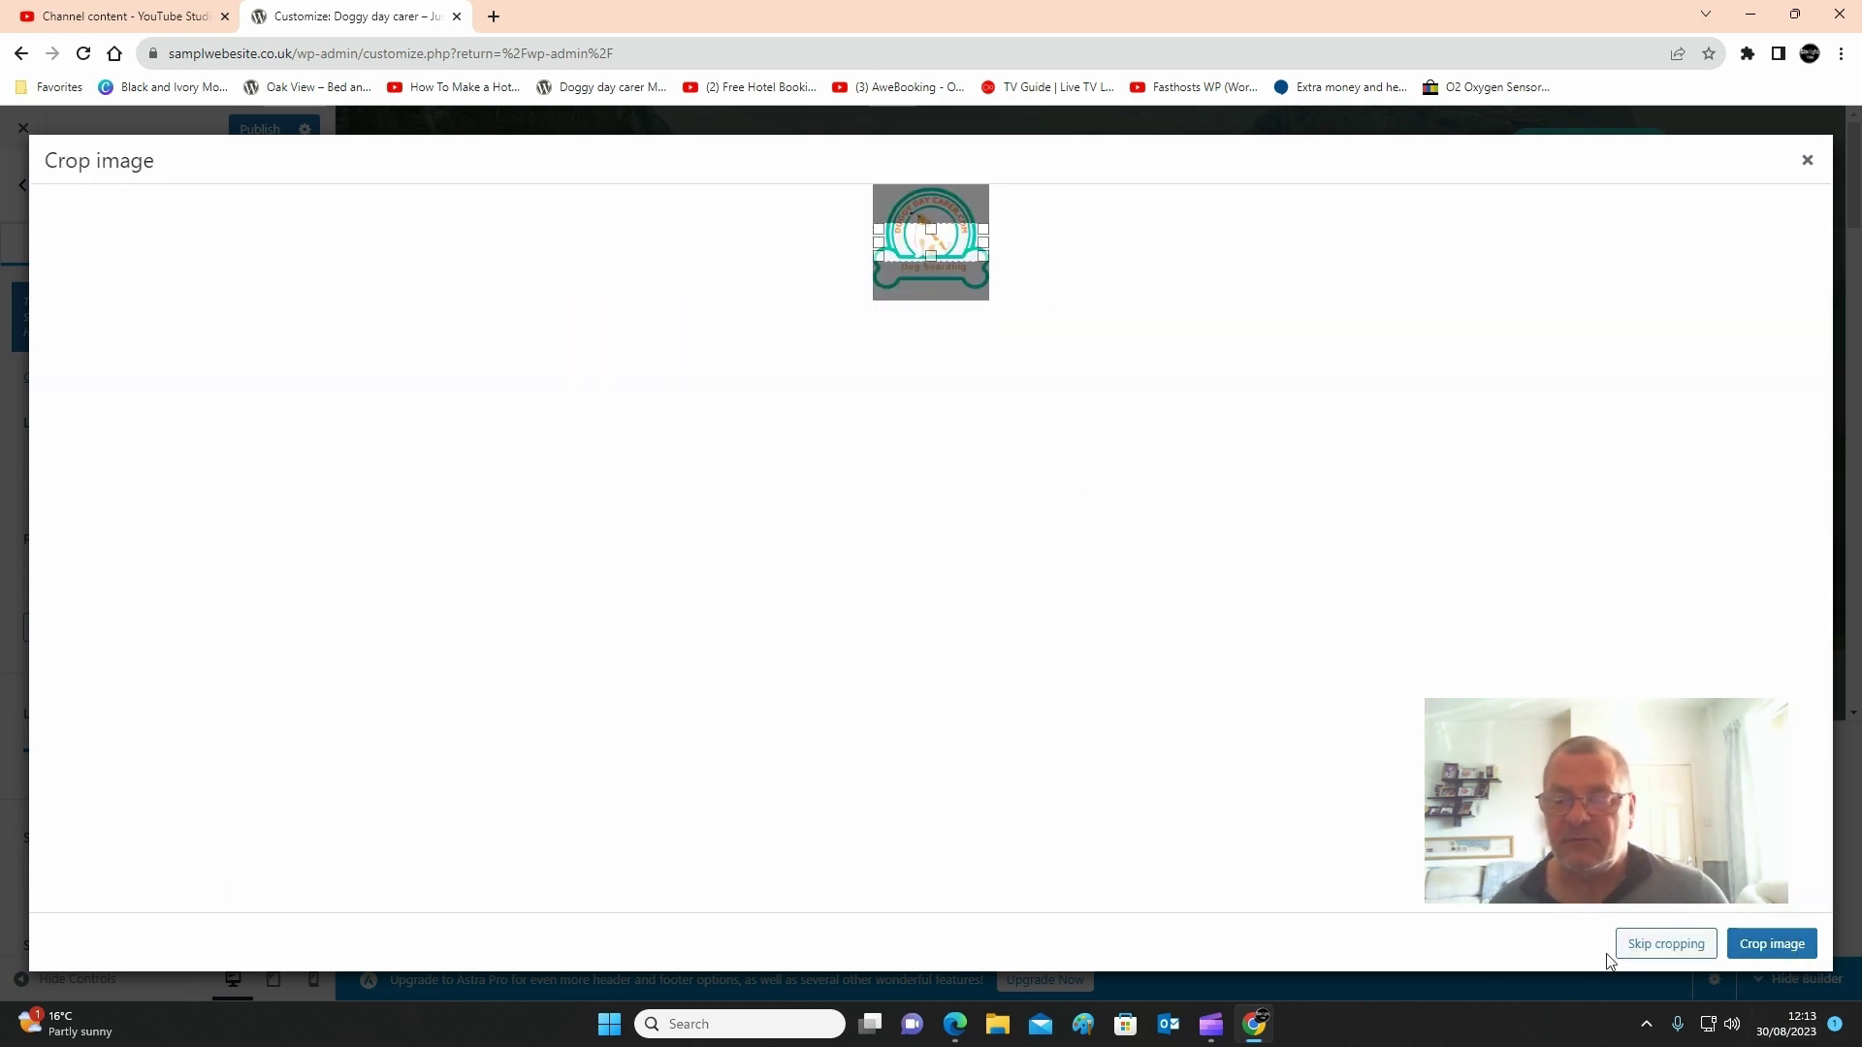
{"action": "left_click", "coordinate": [1644, 947]}
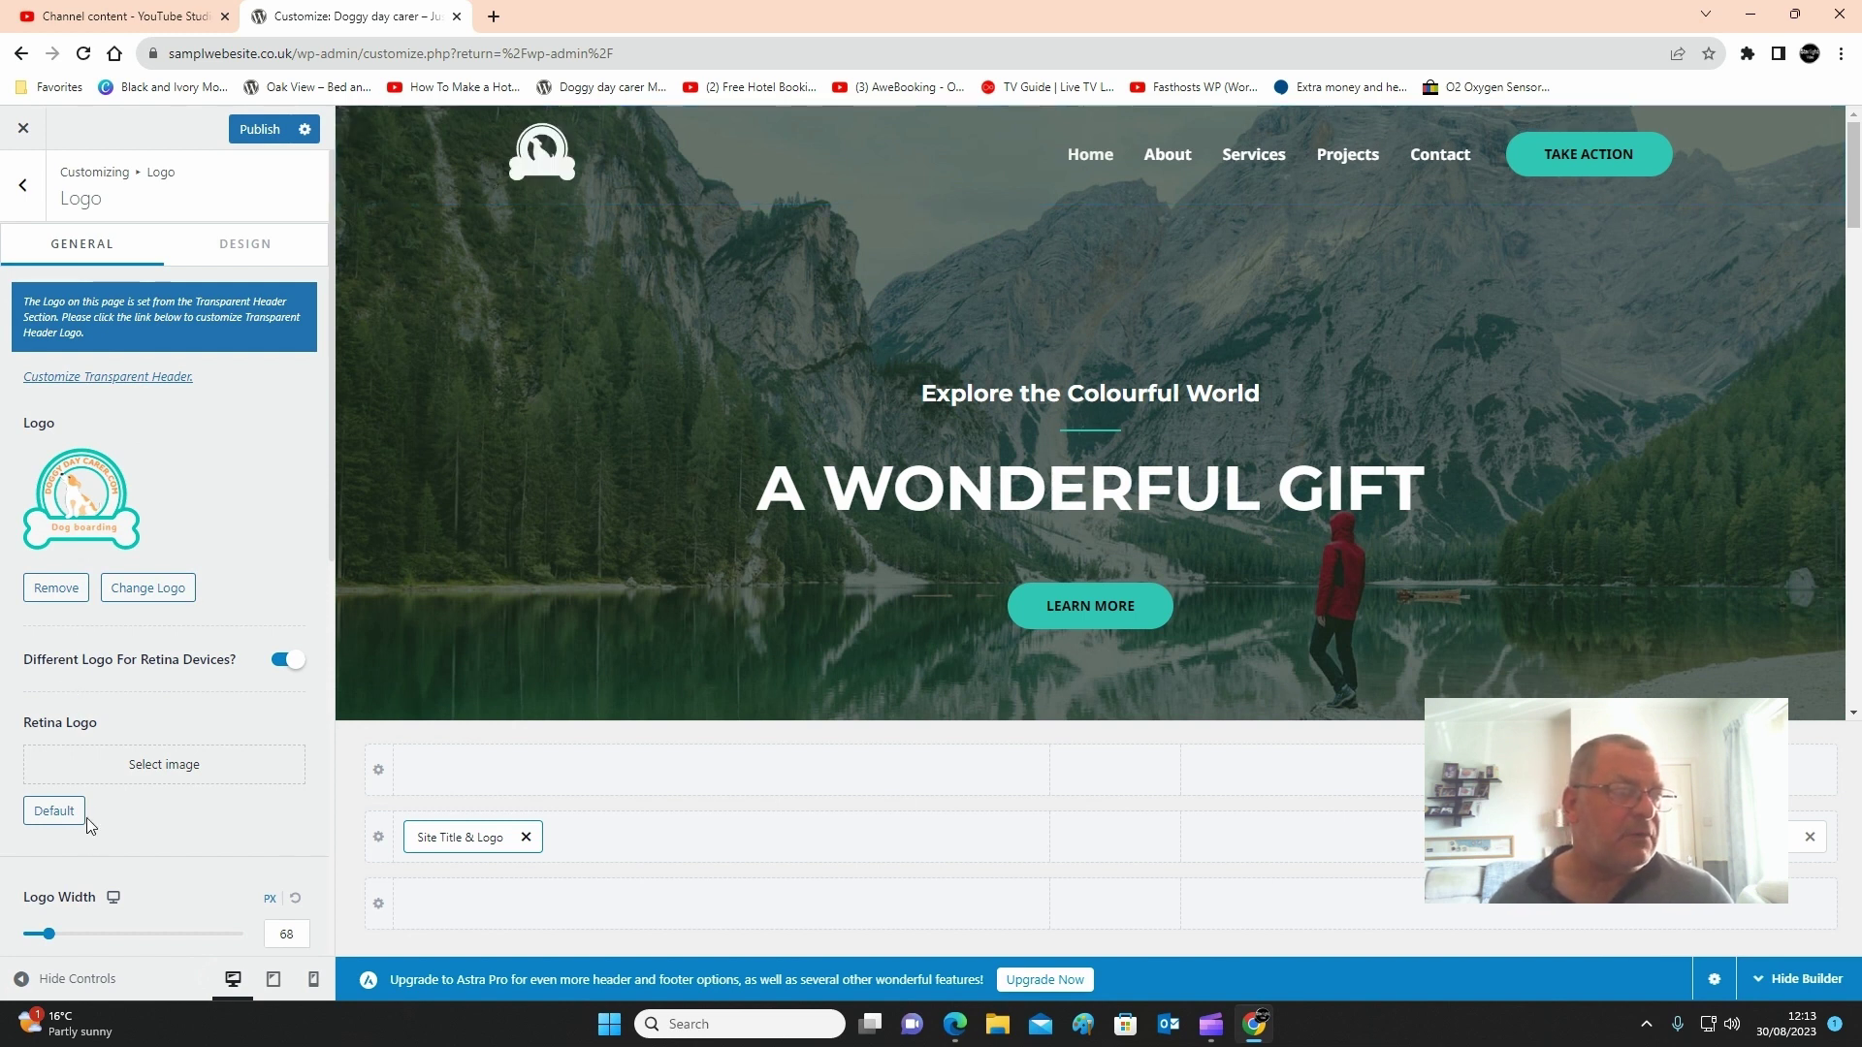
- Use the dog logo as the retina logo and widen the logo from 68 to 74 px
{"action": "left_click", "coordinate": [160, 765]}
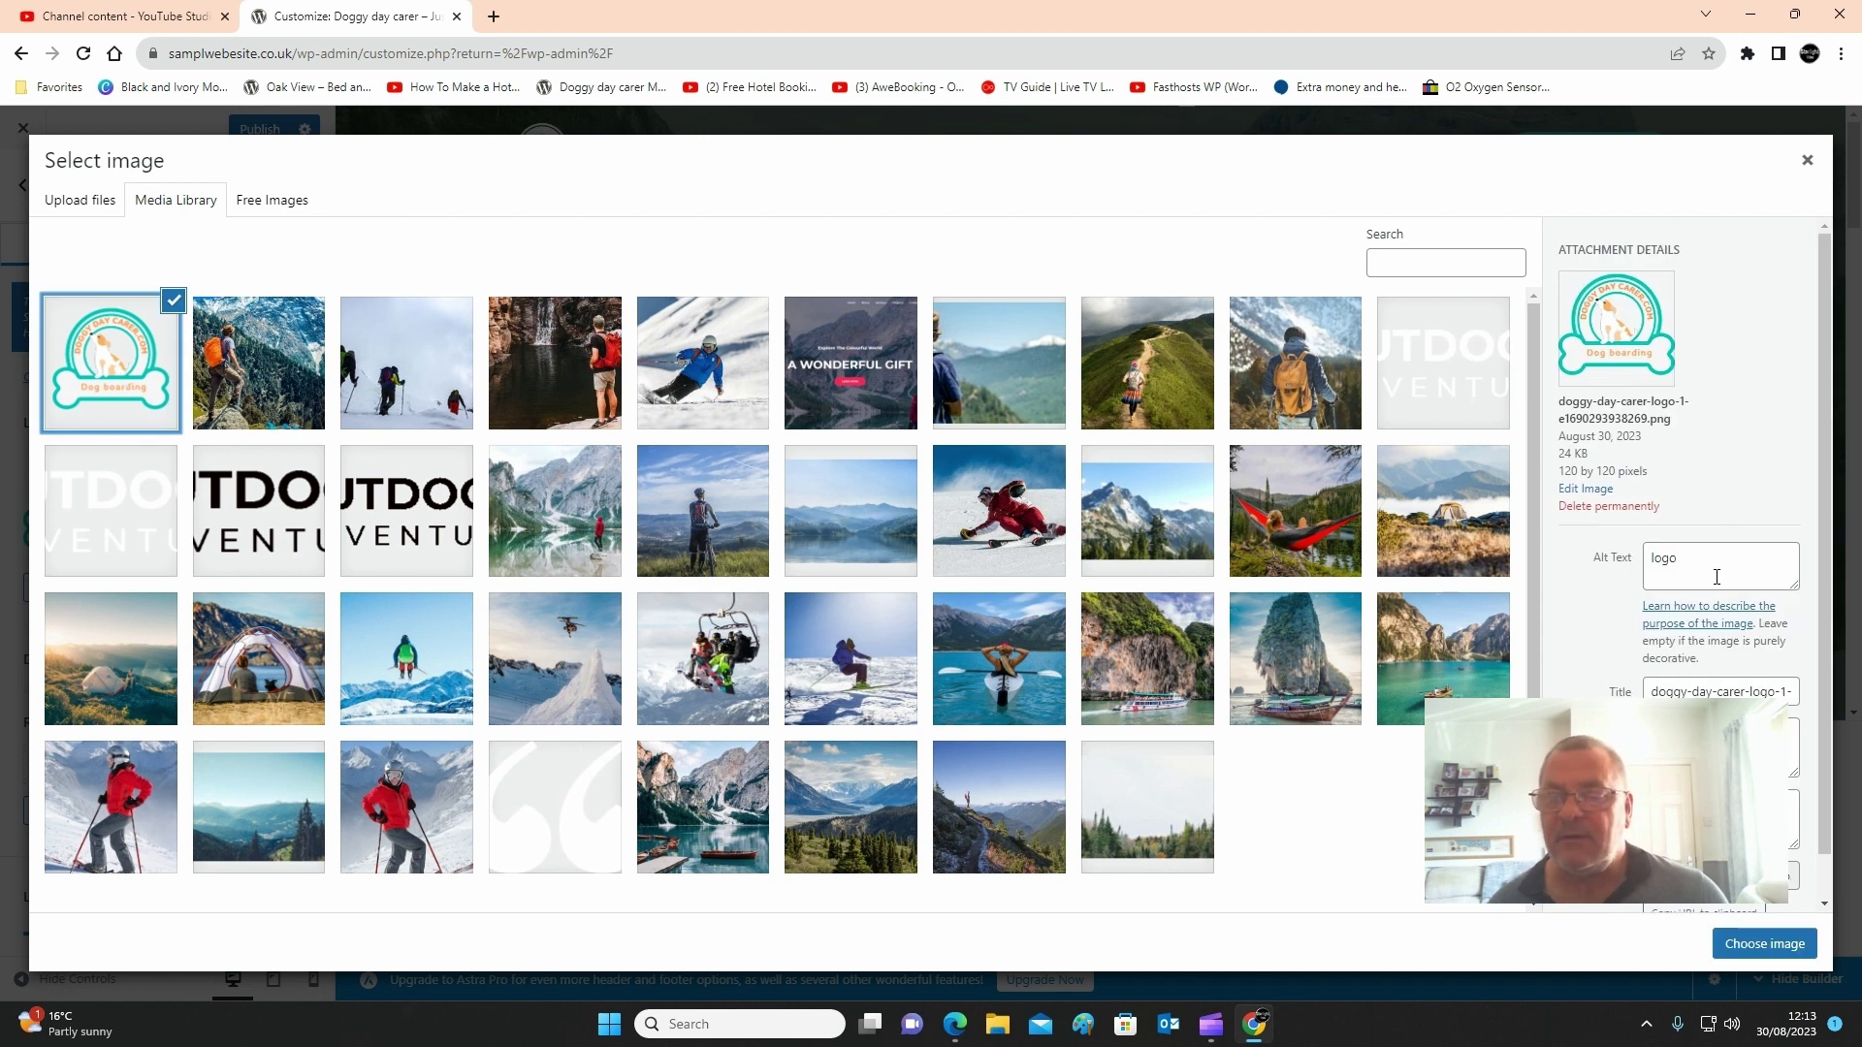
{"action": "left_click", "coordinate": [1767, 944]}
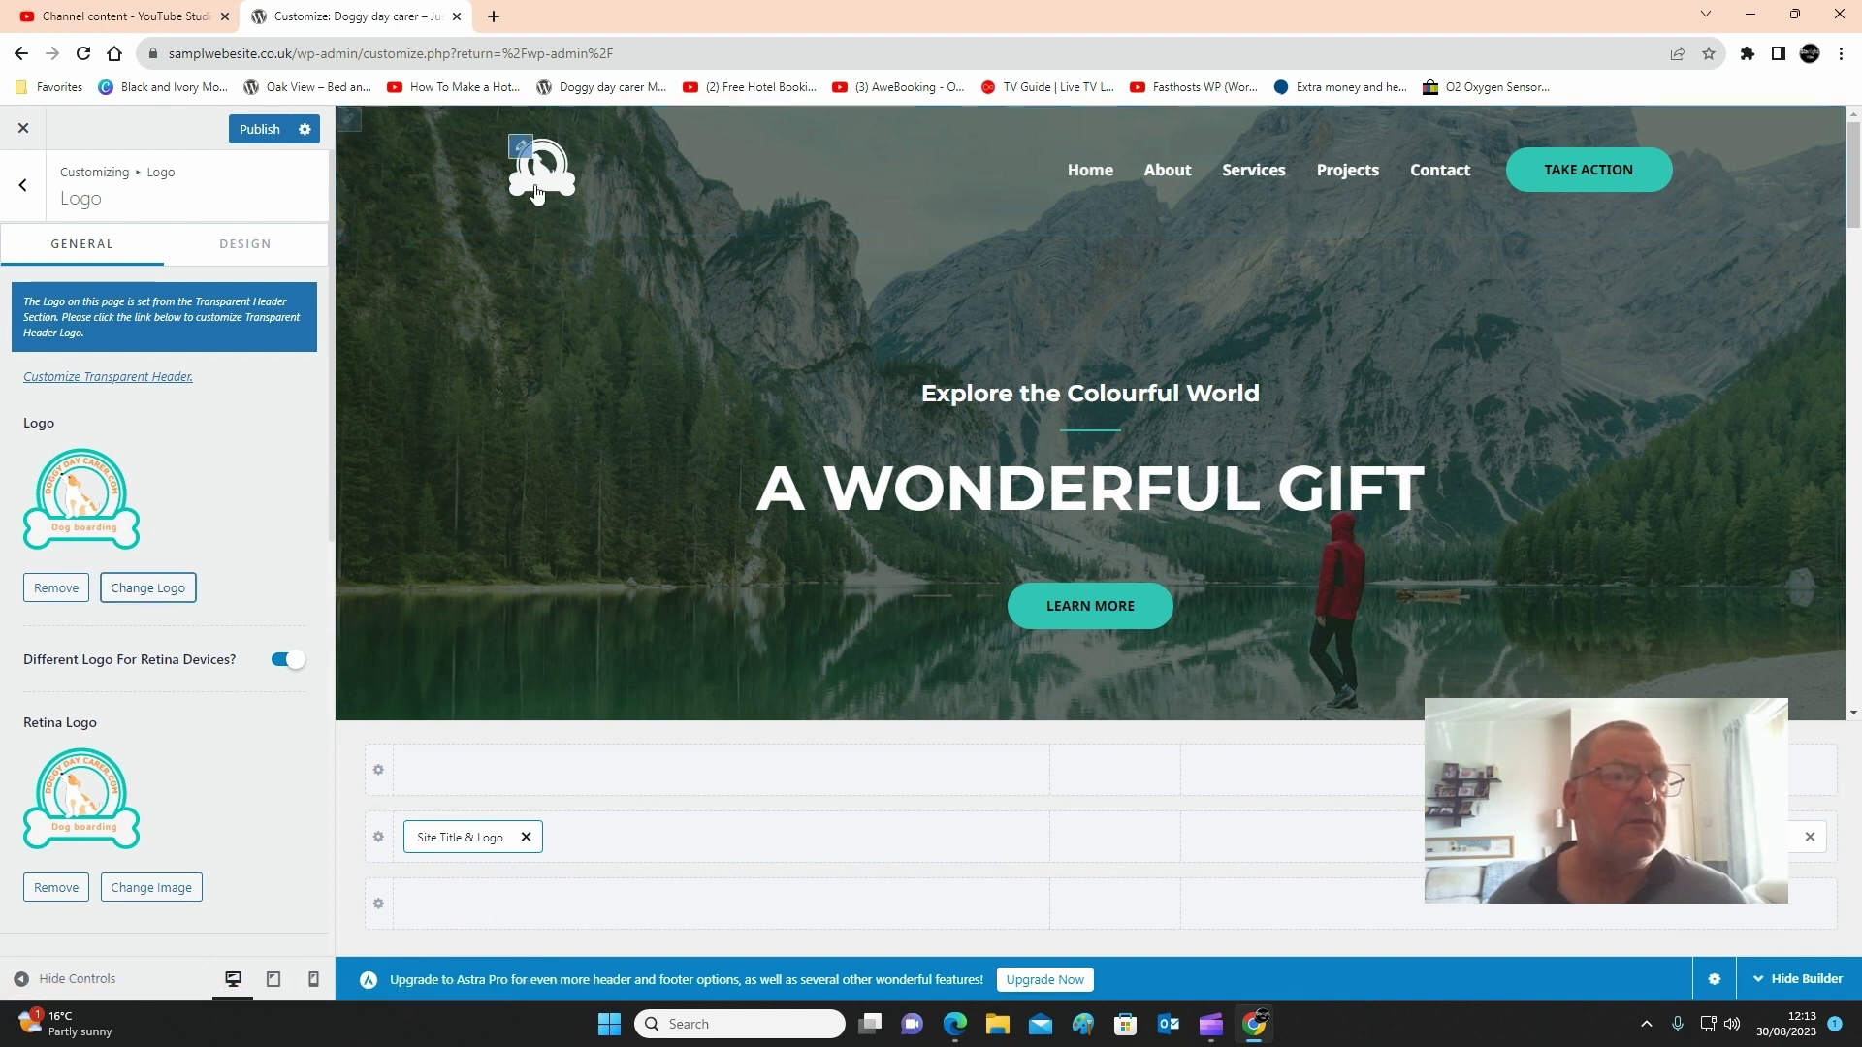
{"action": "scroll", "coordinate": [121, 892], "scroll_direction": "down", "scroll_amount": 4}
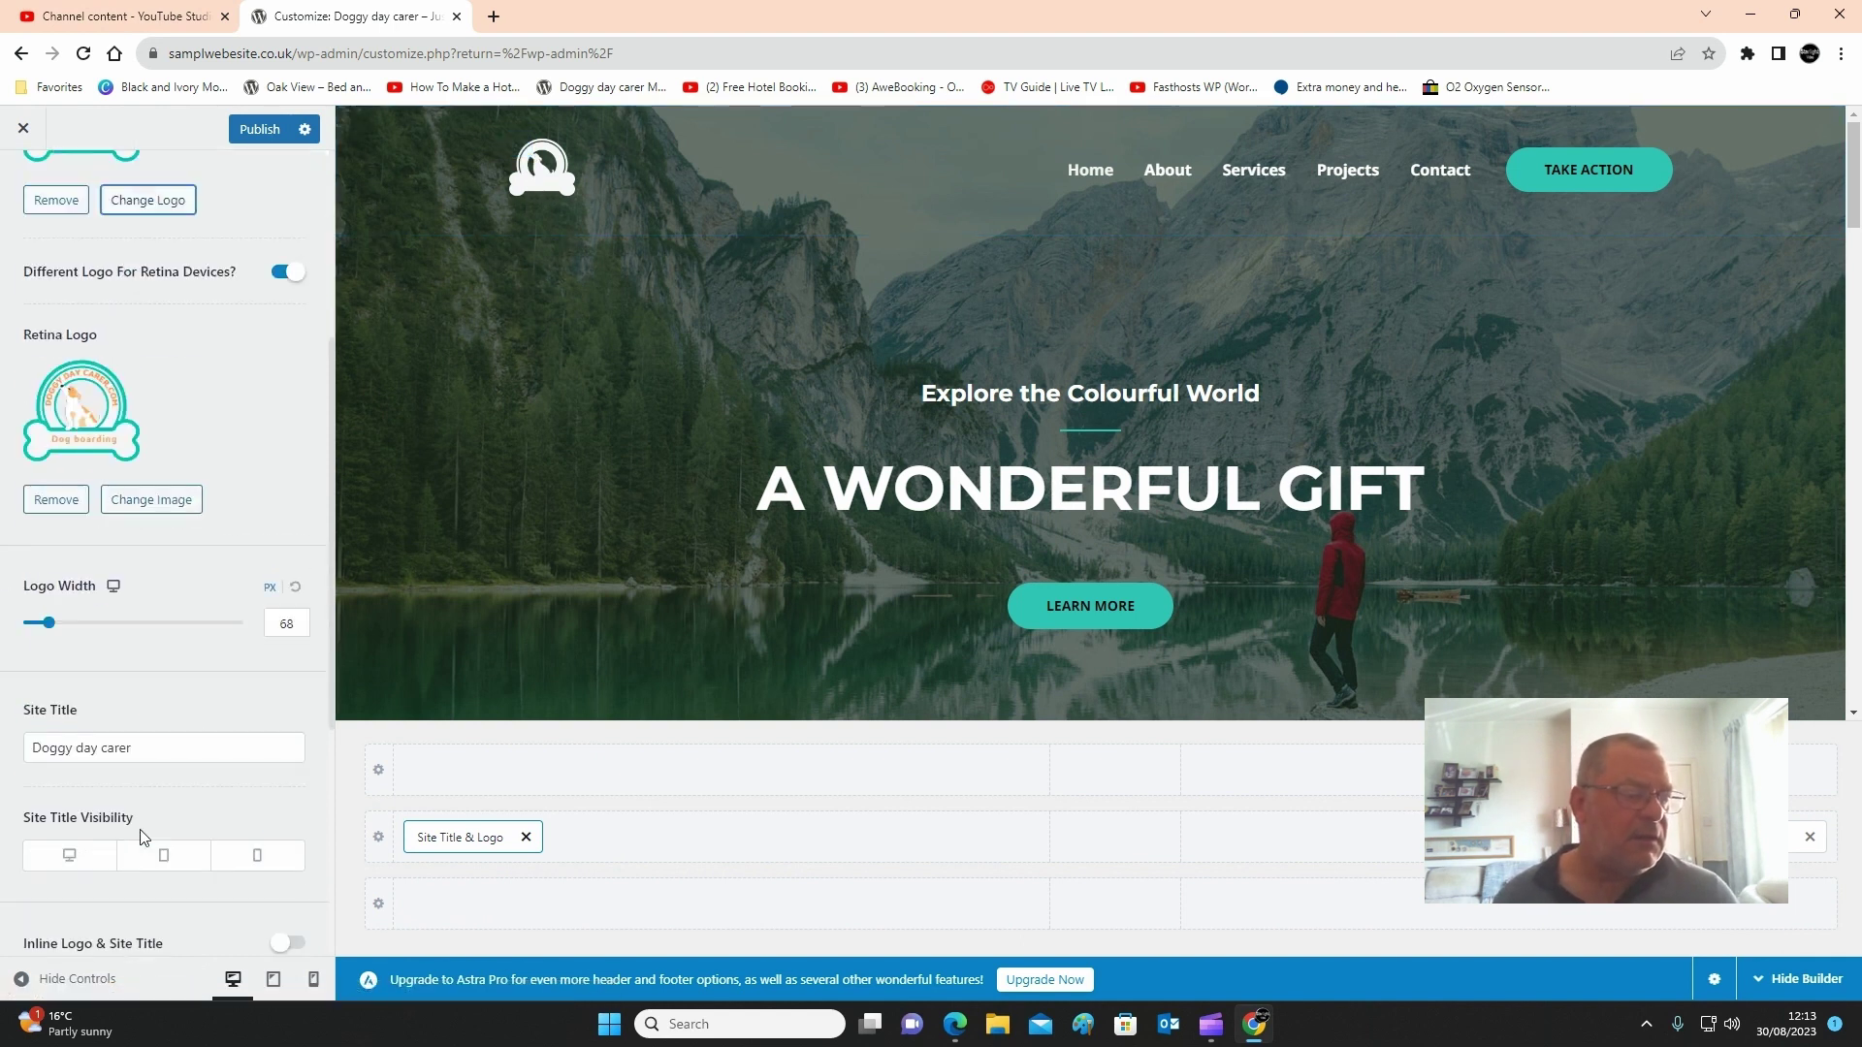
{"action": "left_click_drag", "start_coordinate": [46, 629], "coordinate": [58, 634]}
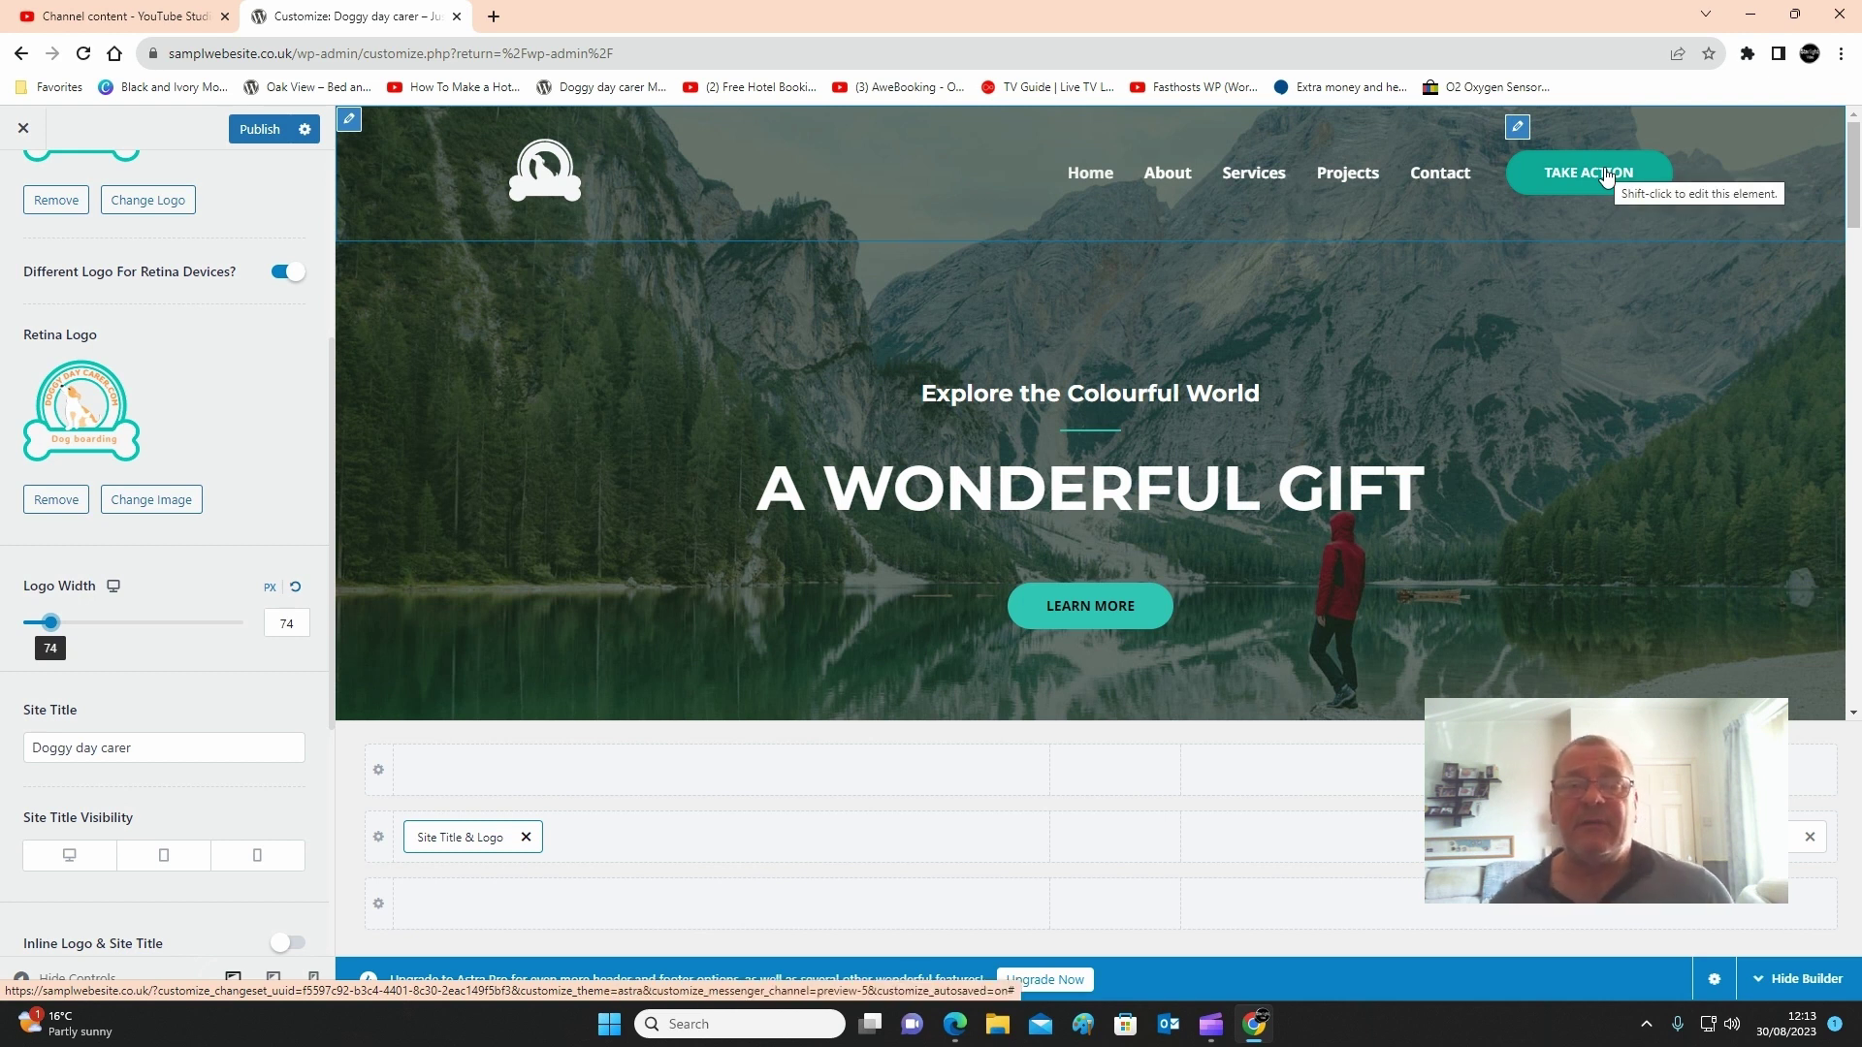
- Copy the samplwebsite.co.uk Contact page address in a new tab, then close that tab
{"action": "left_click", "coordinate": [492, 16]}
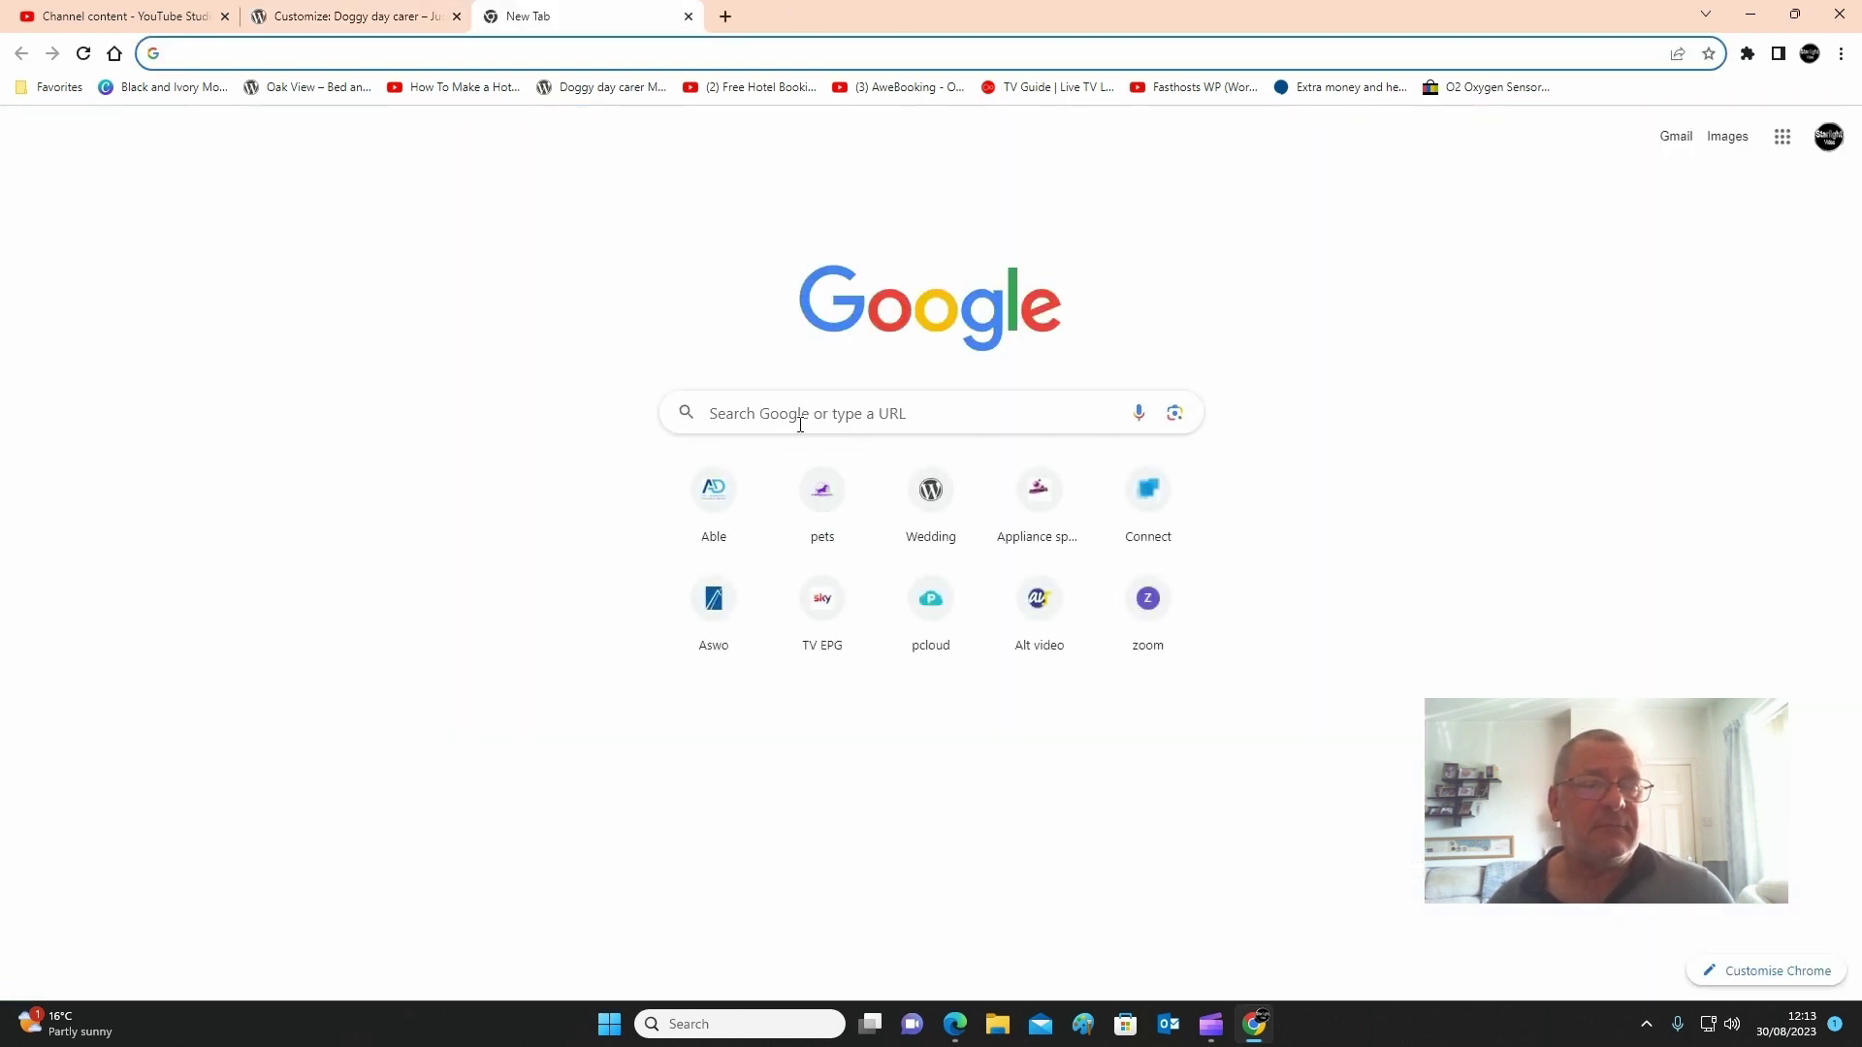
{"action": "left_click", "coordinate": [419, 54]}
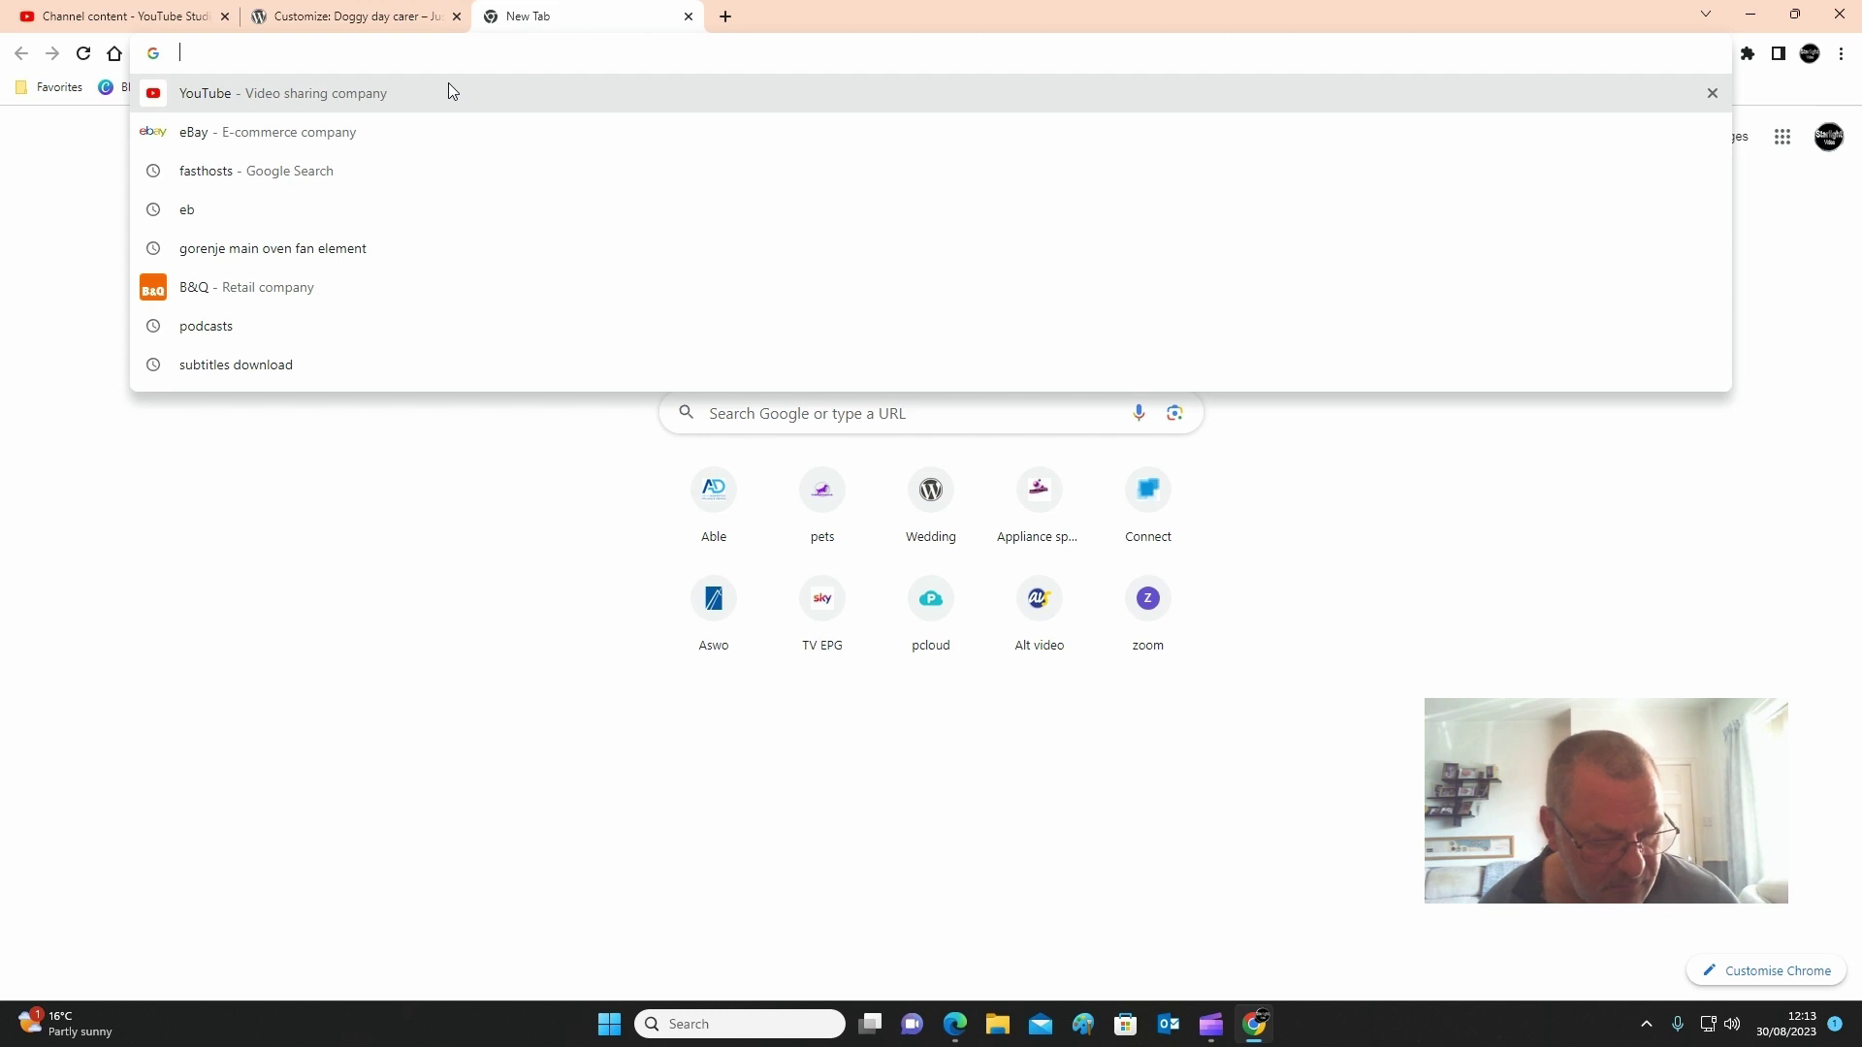
{"action": "type", "text": "samplwebsite.co.uk"}
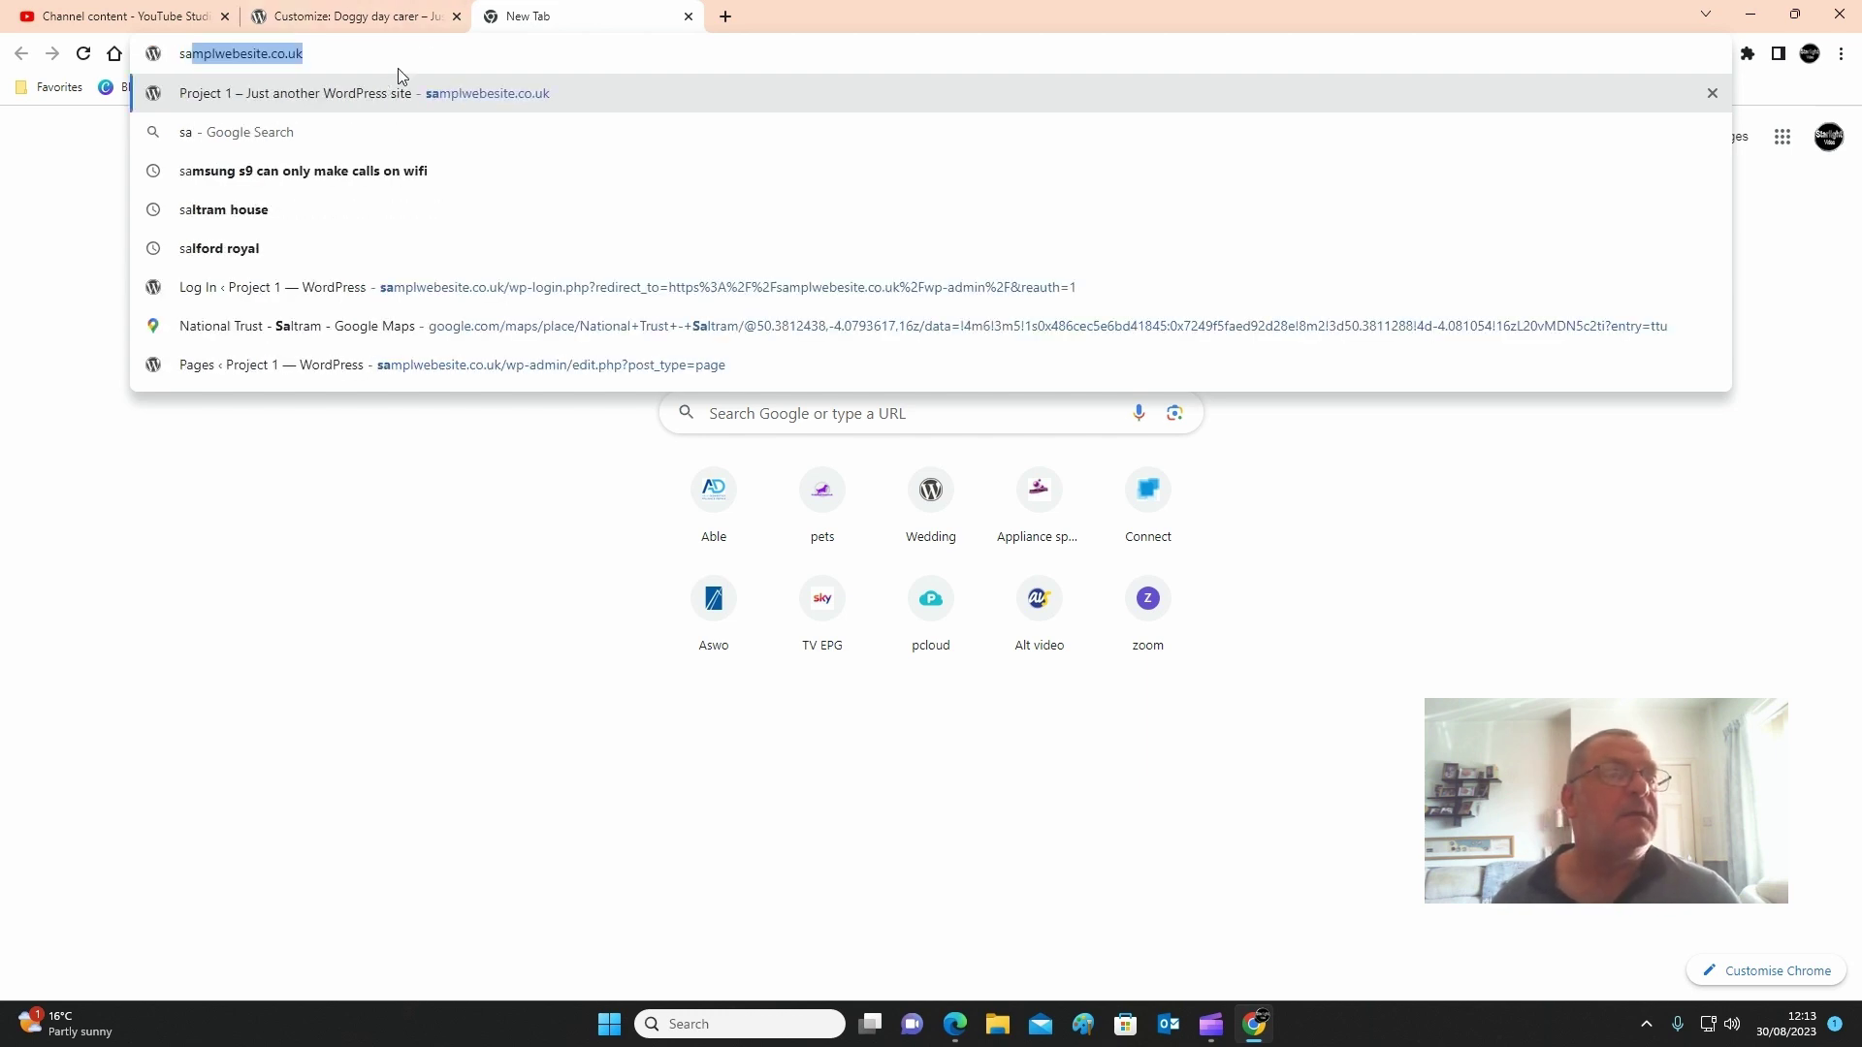
{"action": "key", "text": "Return"}
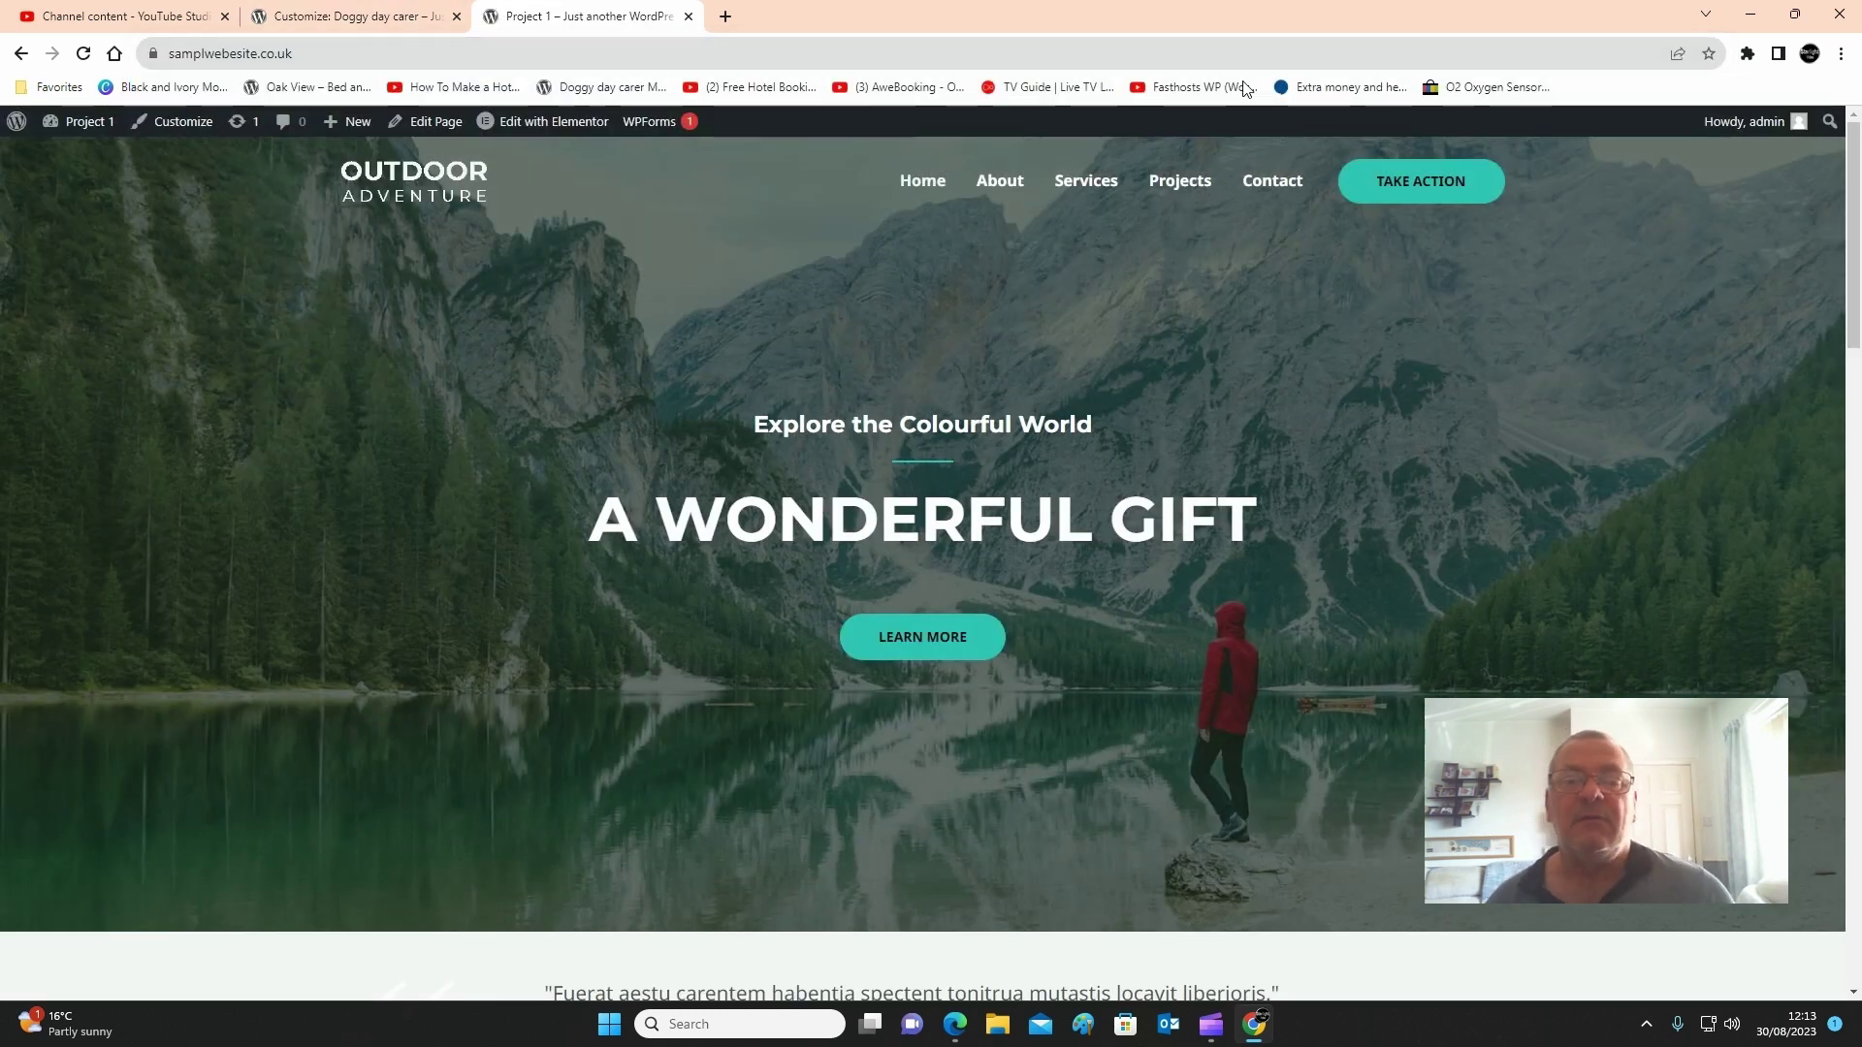
{"action": "left_click", "coordinate": [1272, 183]}
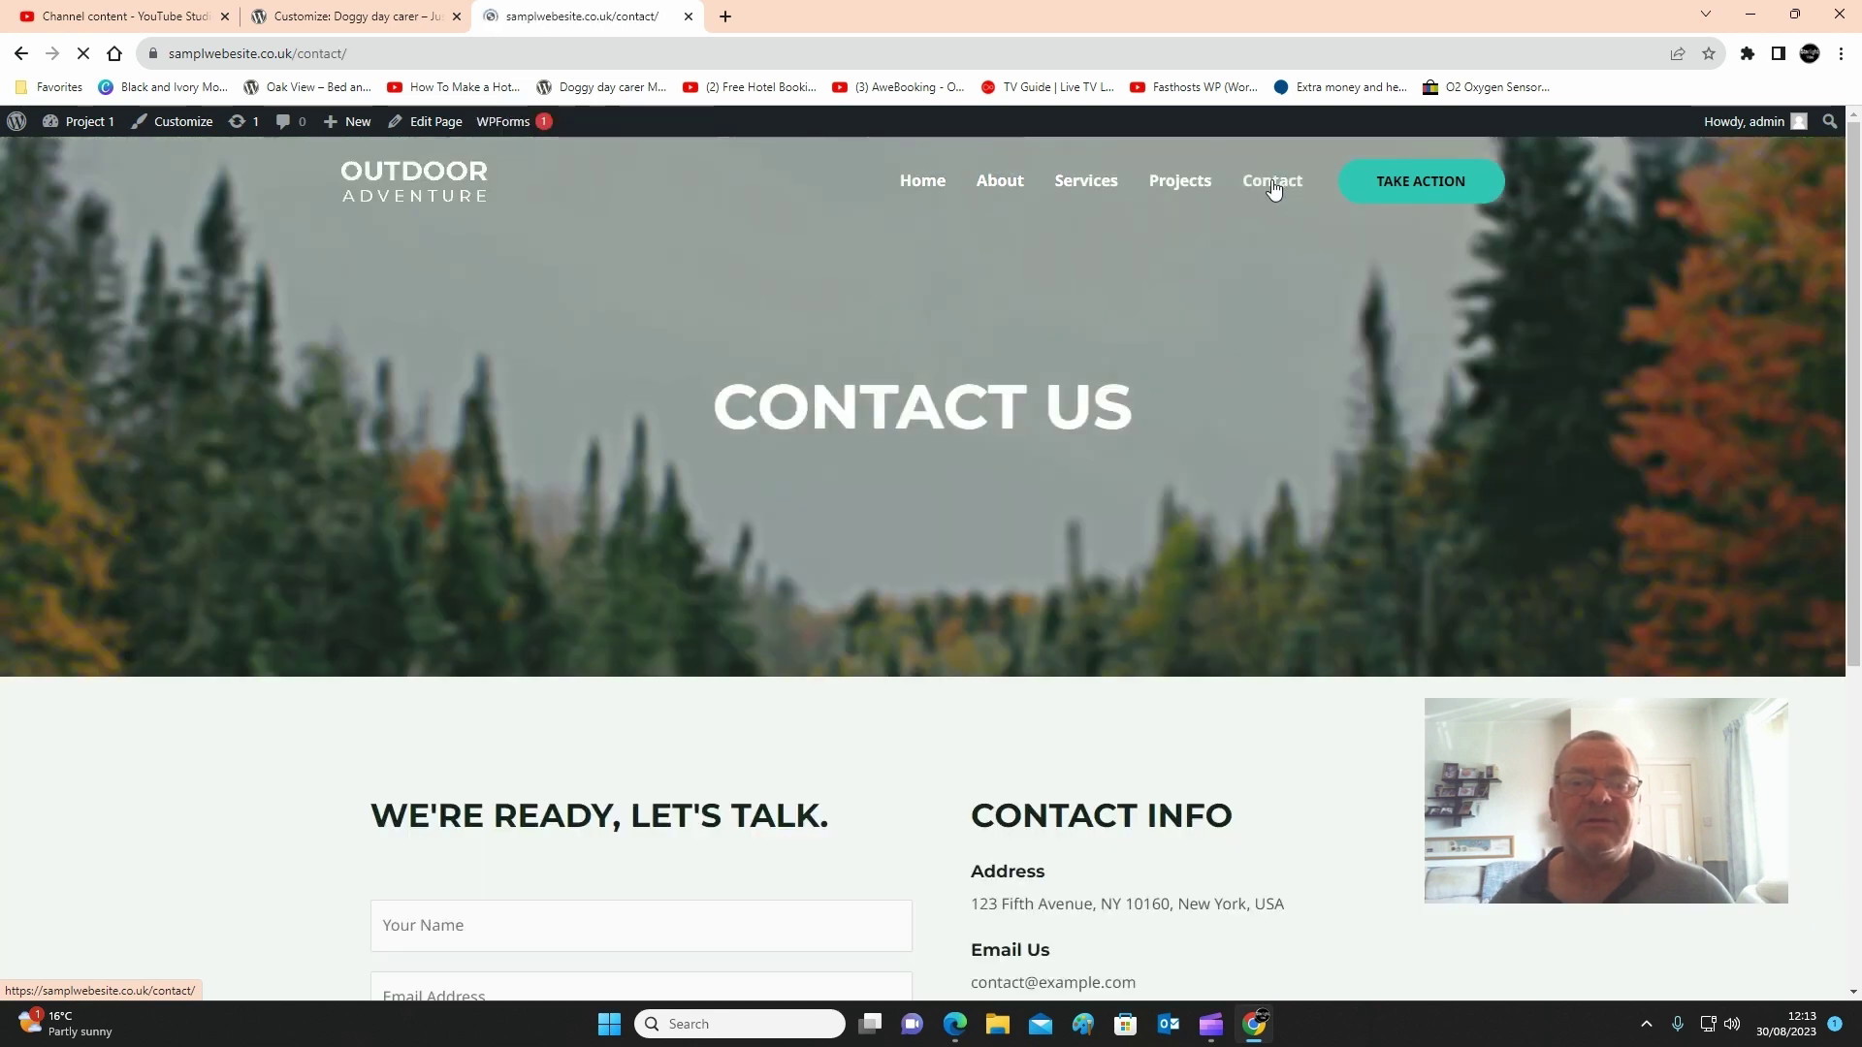
{"action": "left_click", "coordinate": [296, 53]}
{"action": "key", "text": "ctrl+c"}
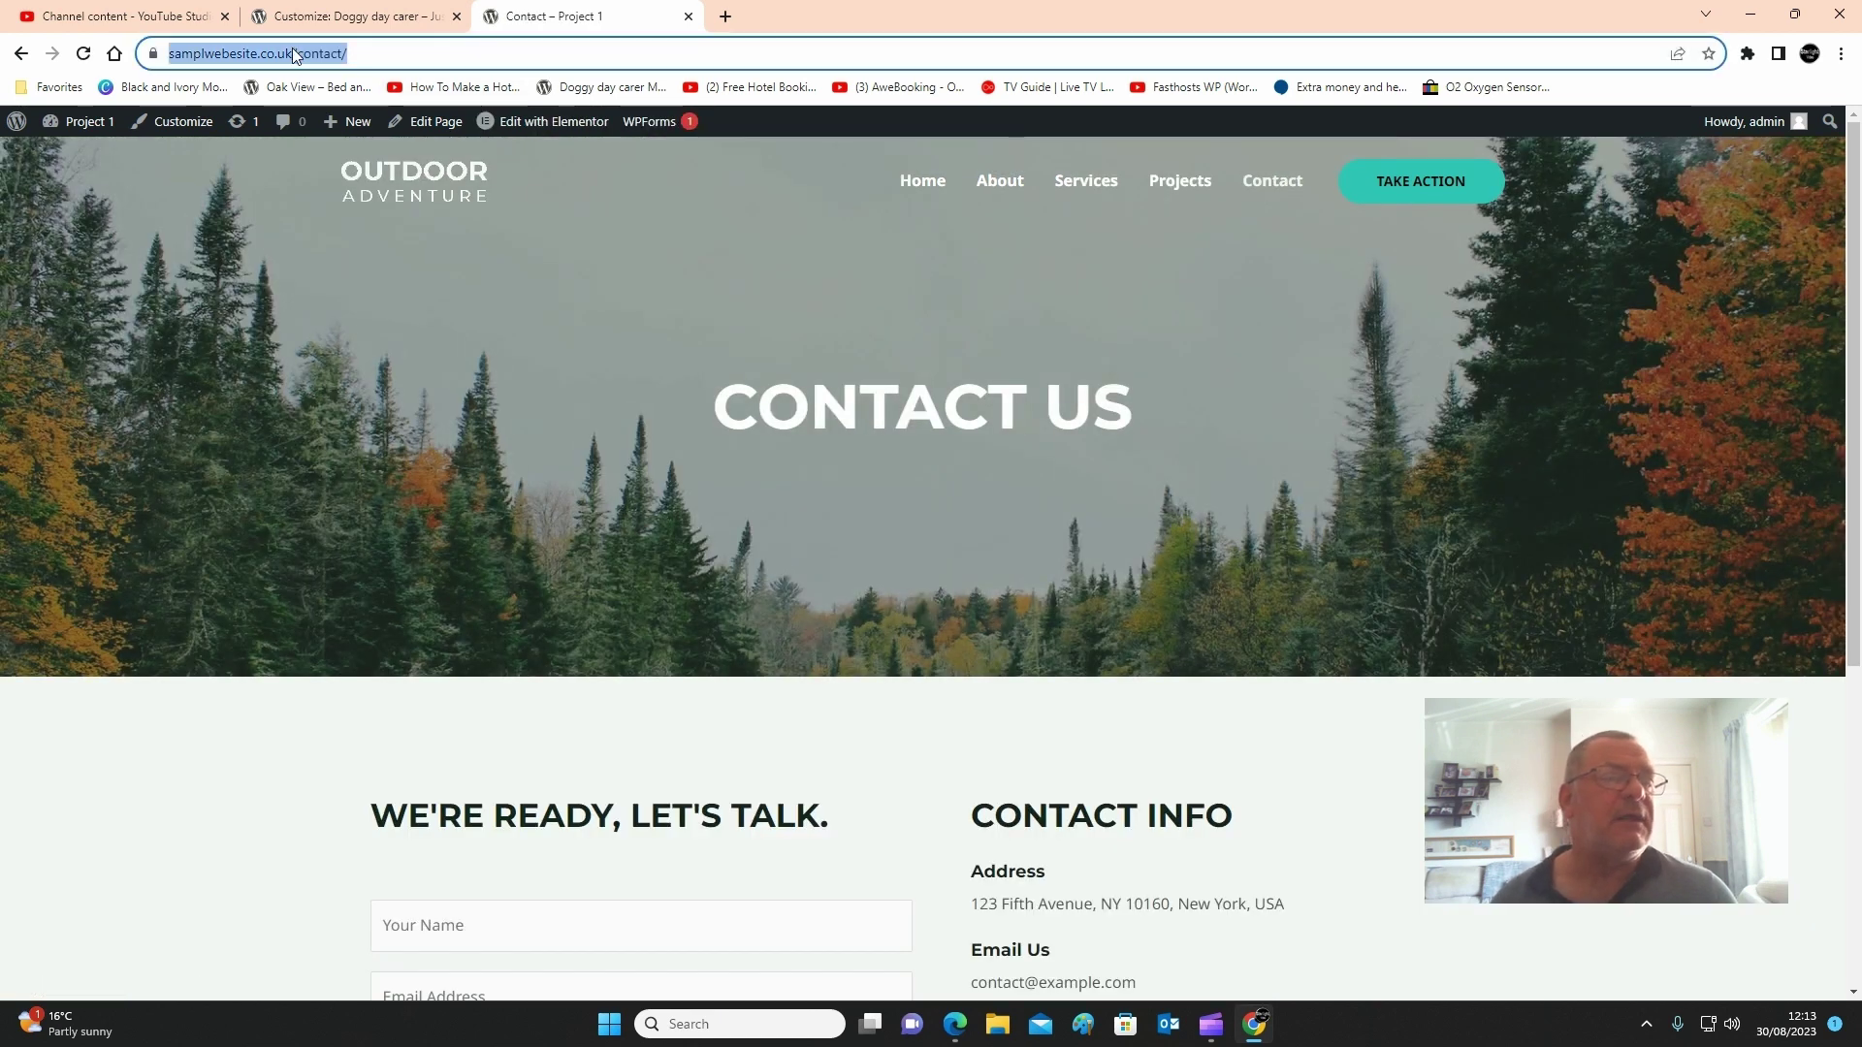
{"action": "right_click", "coordinate": [306, 55]}
{"action": "left_click", "coordinate": [357, 155]}
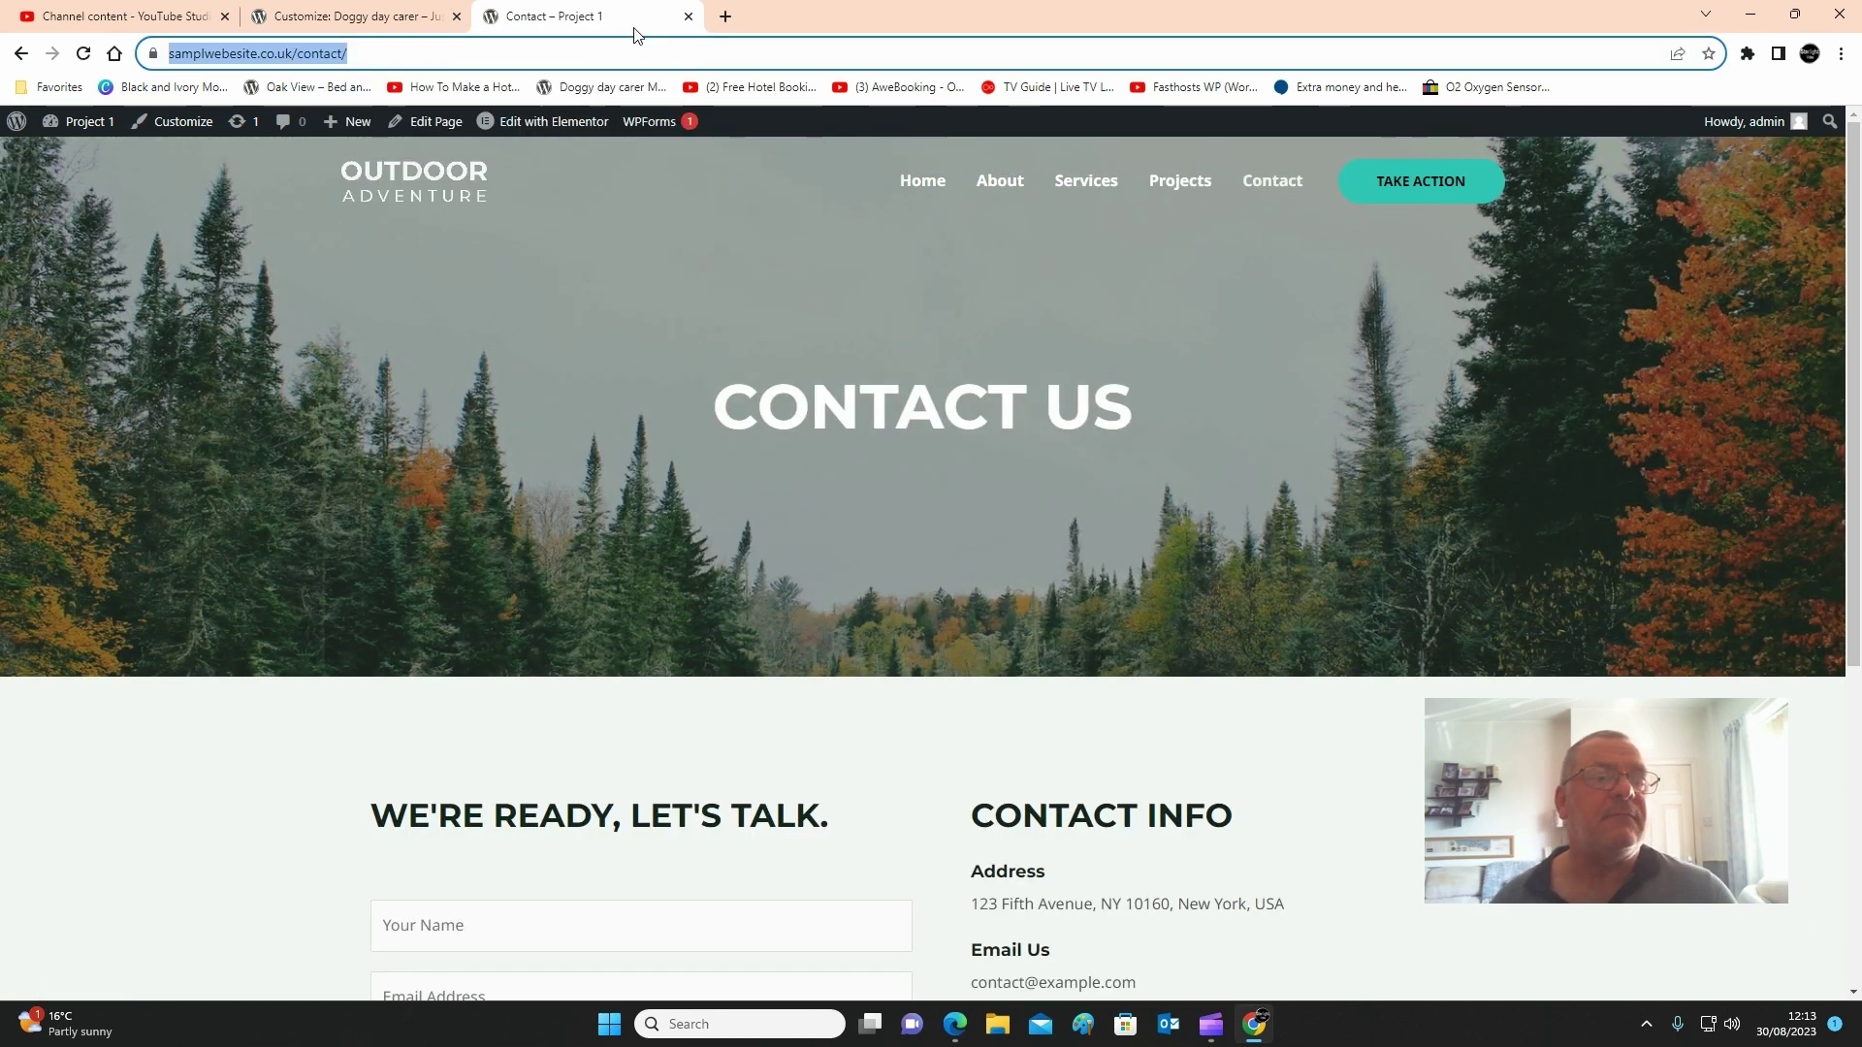
{"action": "left_click", "coordinate": [688, 17]}
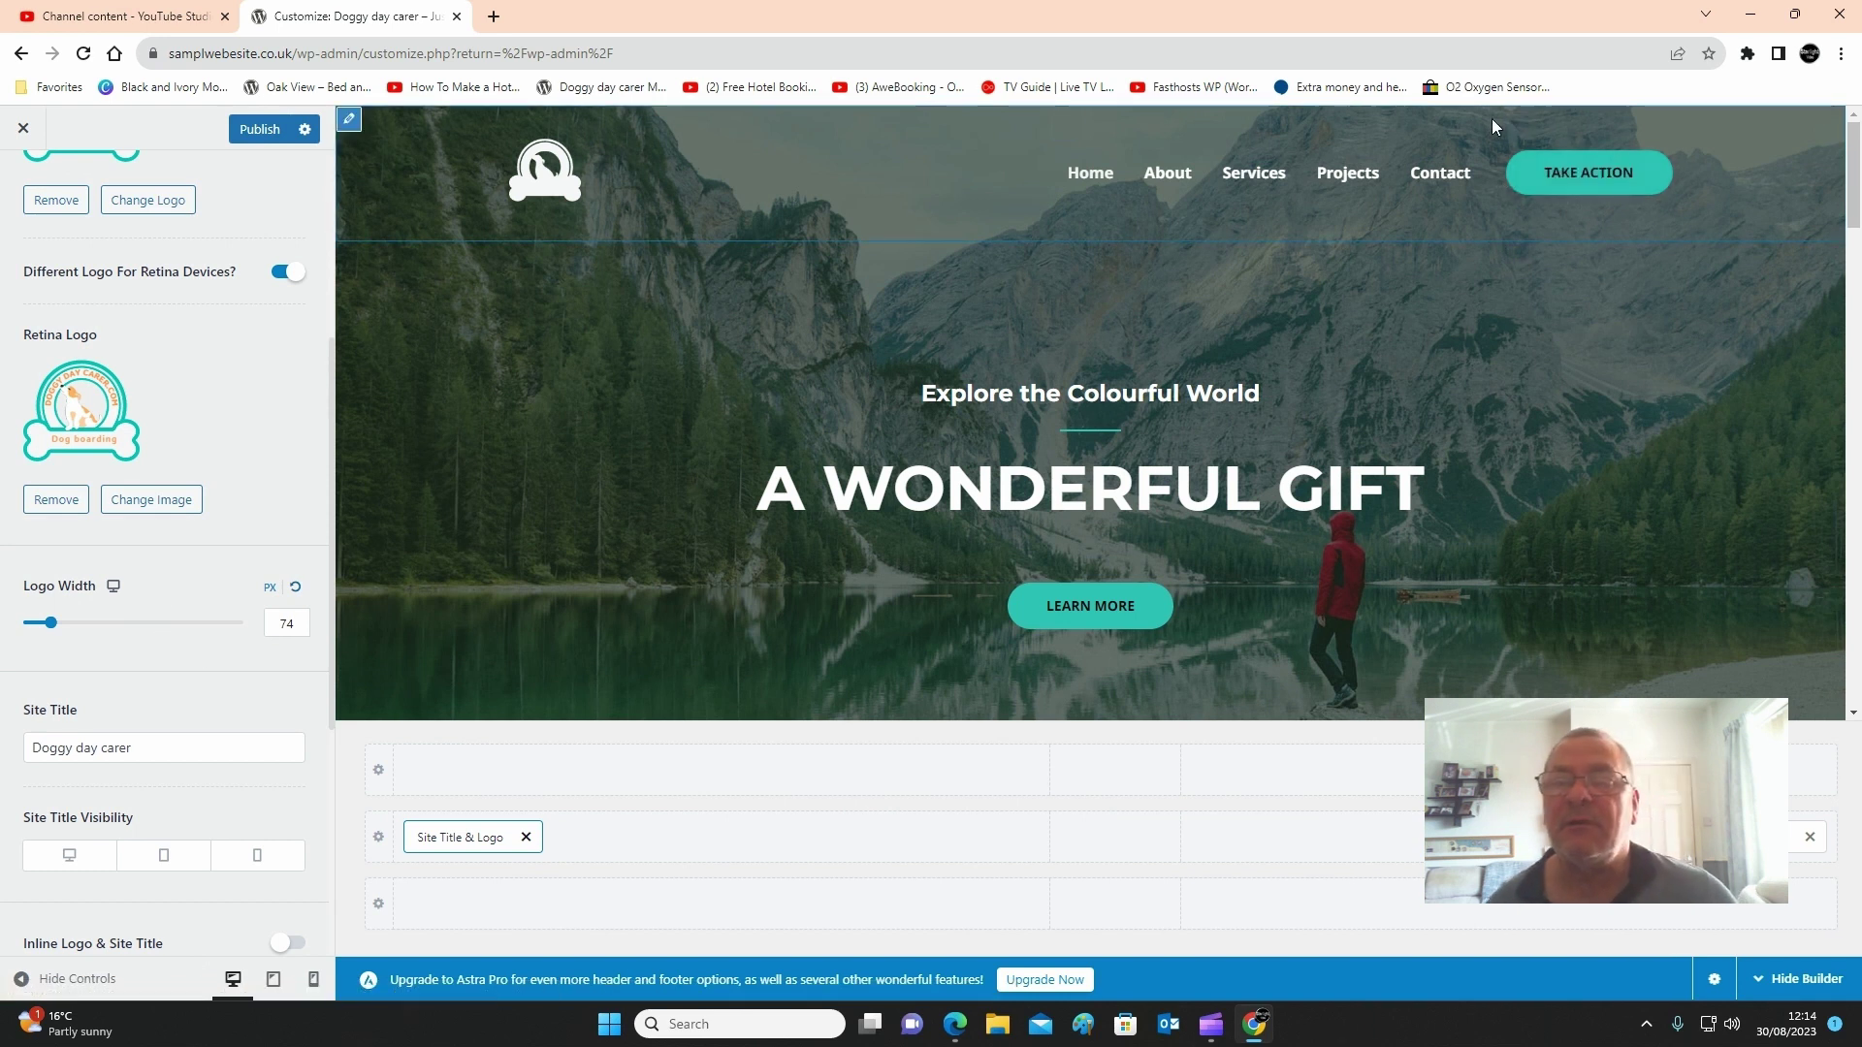
{"action": "left_click", "coordinate": [1518, 130]}
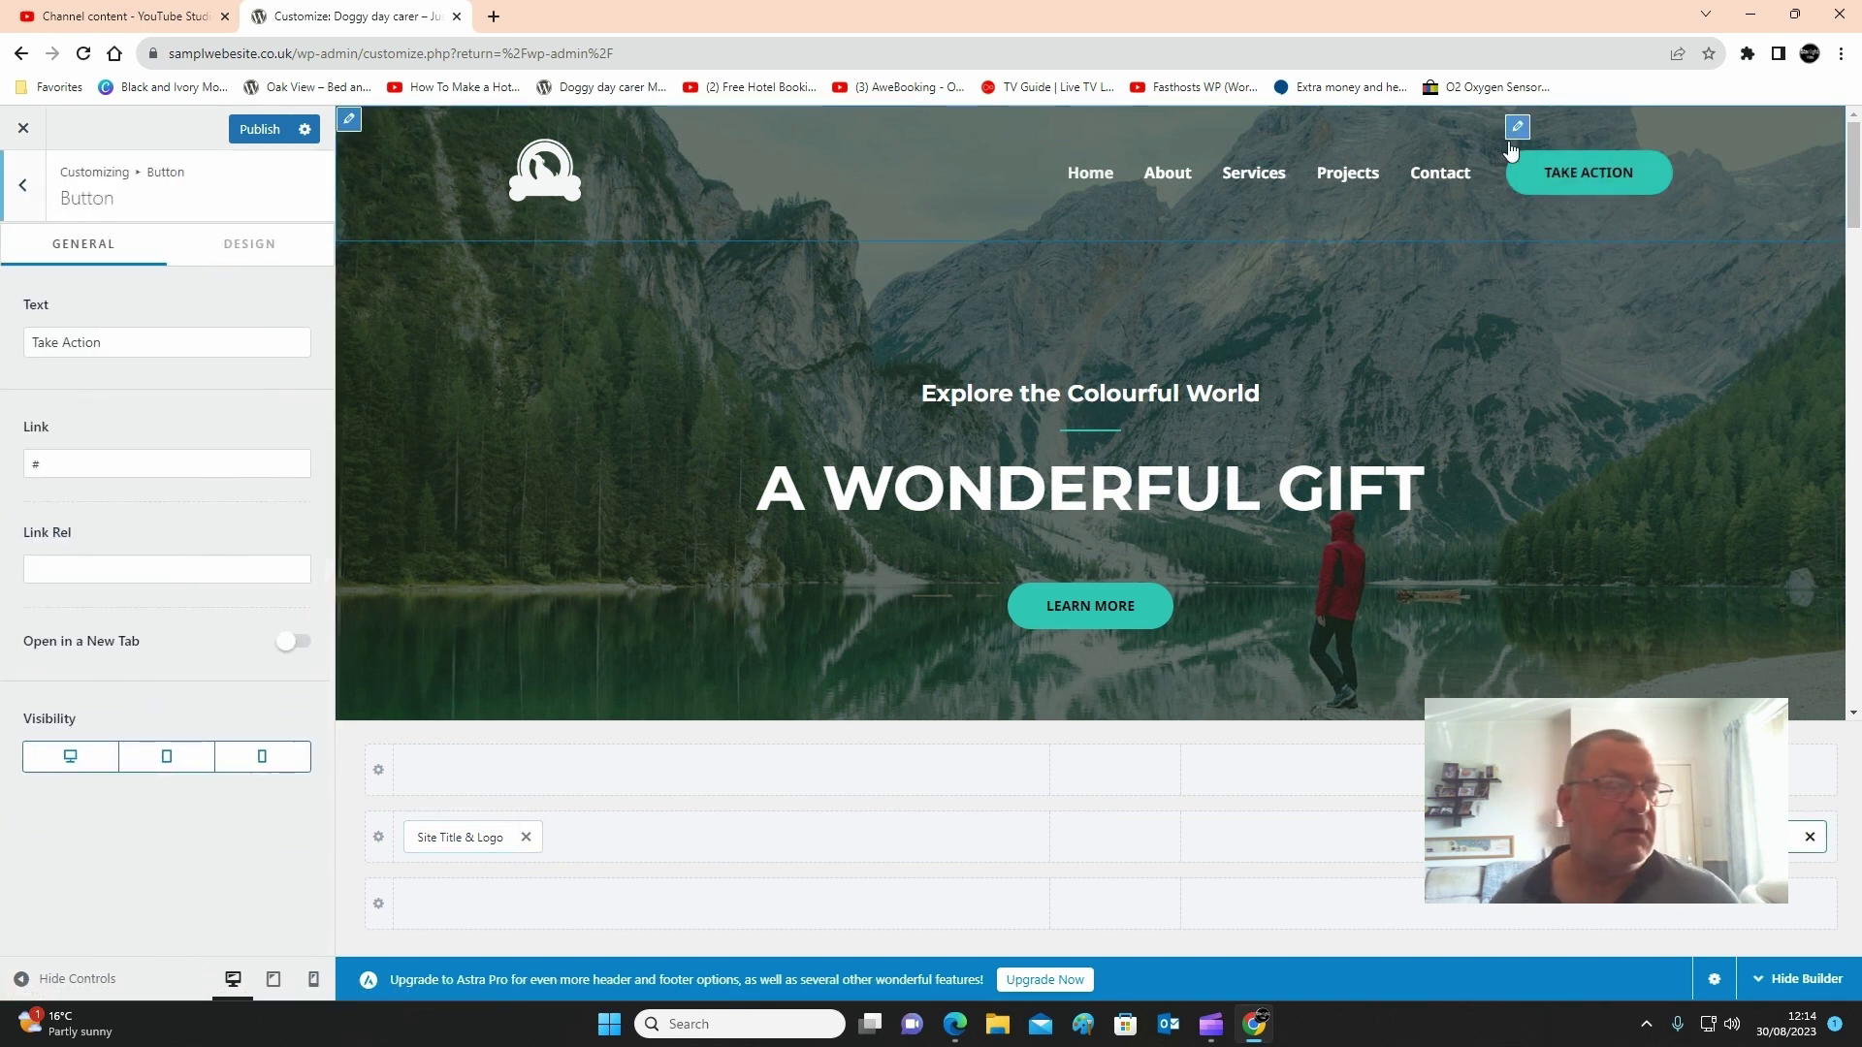
{"action": "left_click_drag", "start_coordinate": [59, 473], "coordinate": [25, 478]}
{"action": "right_click", "coordinate": [36, 466]}
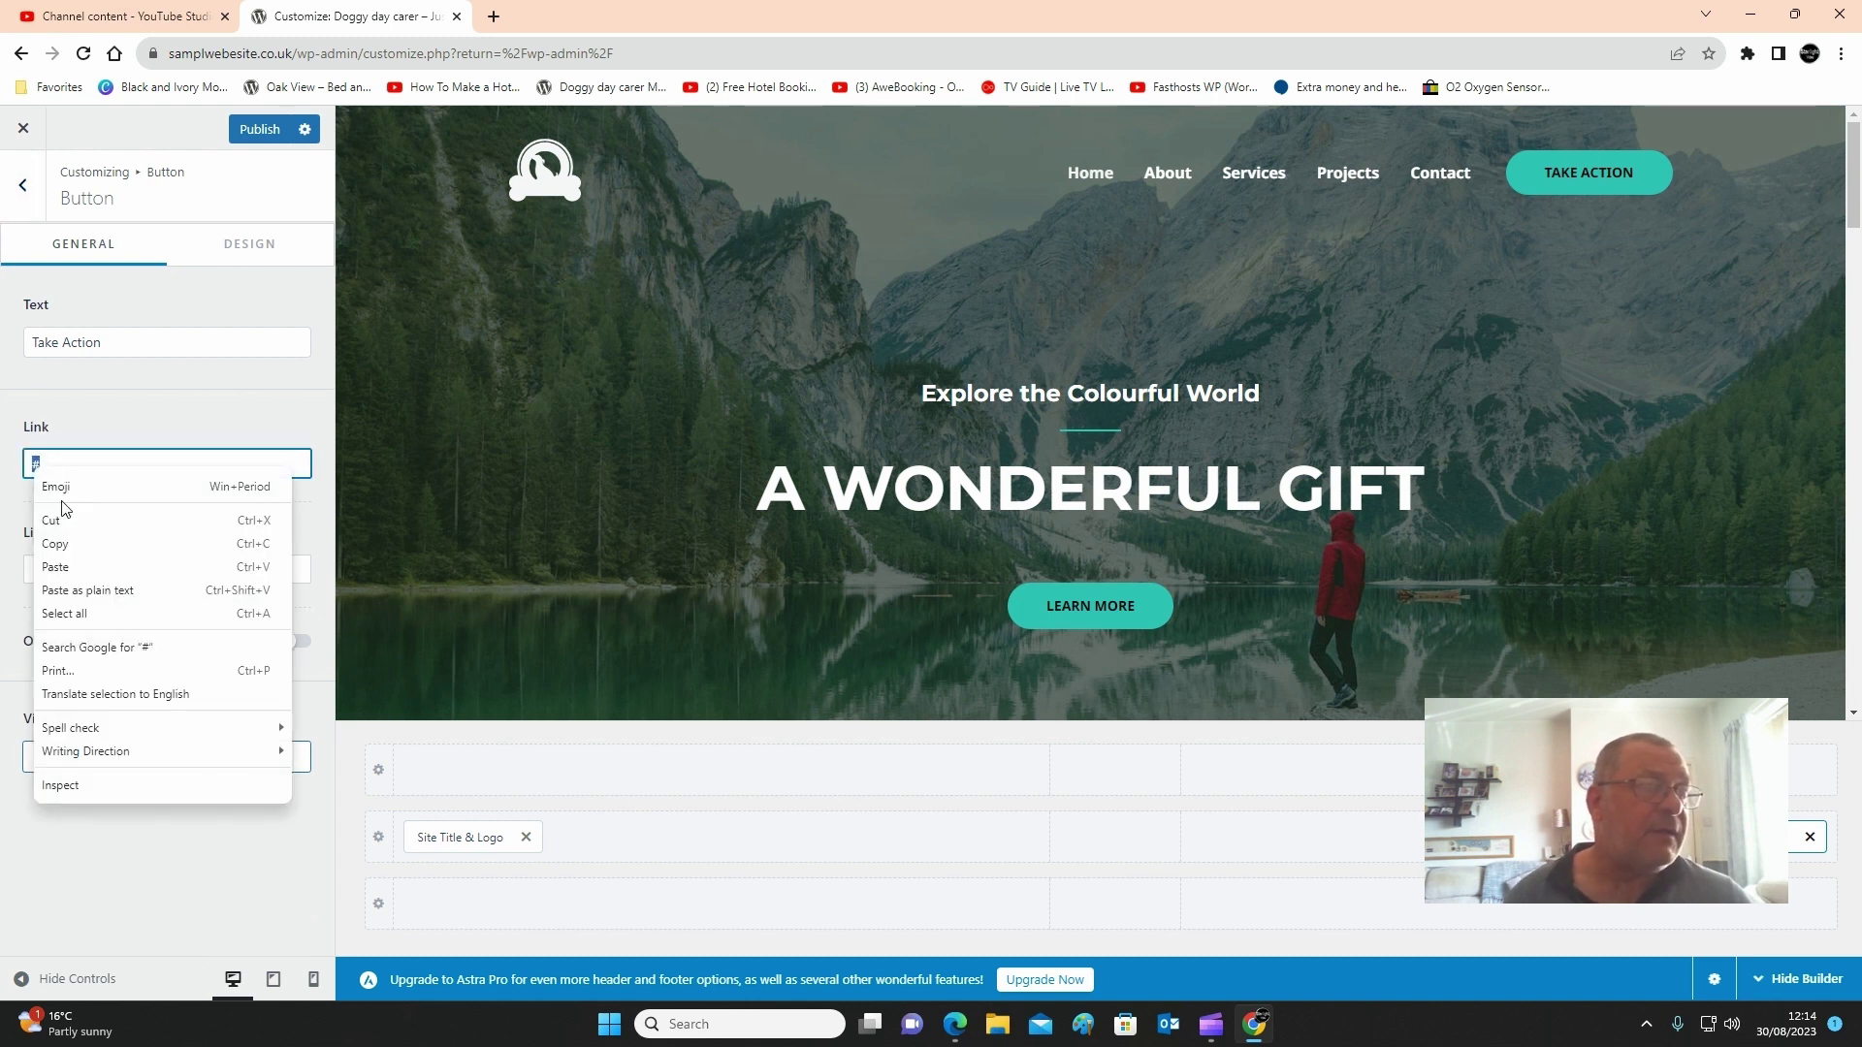
{"action": "left_click", "coordinate": [93, 594]}
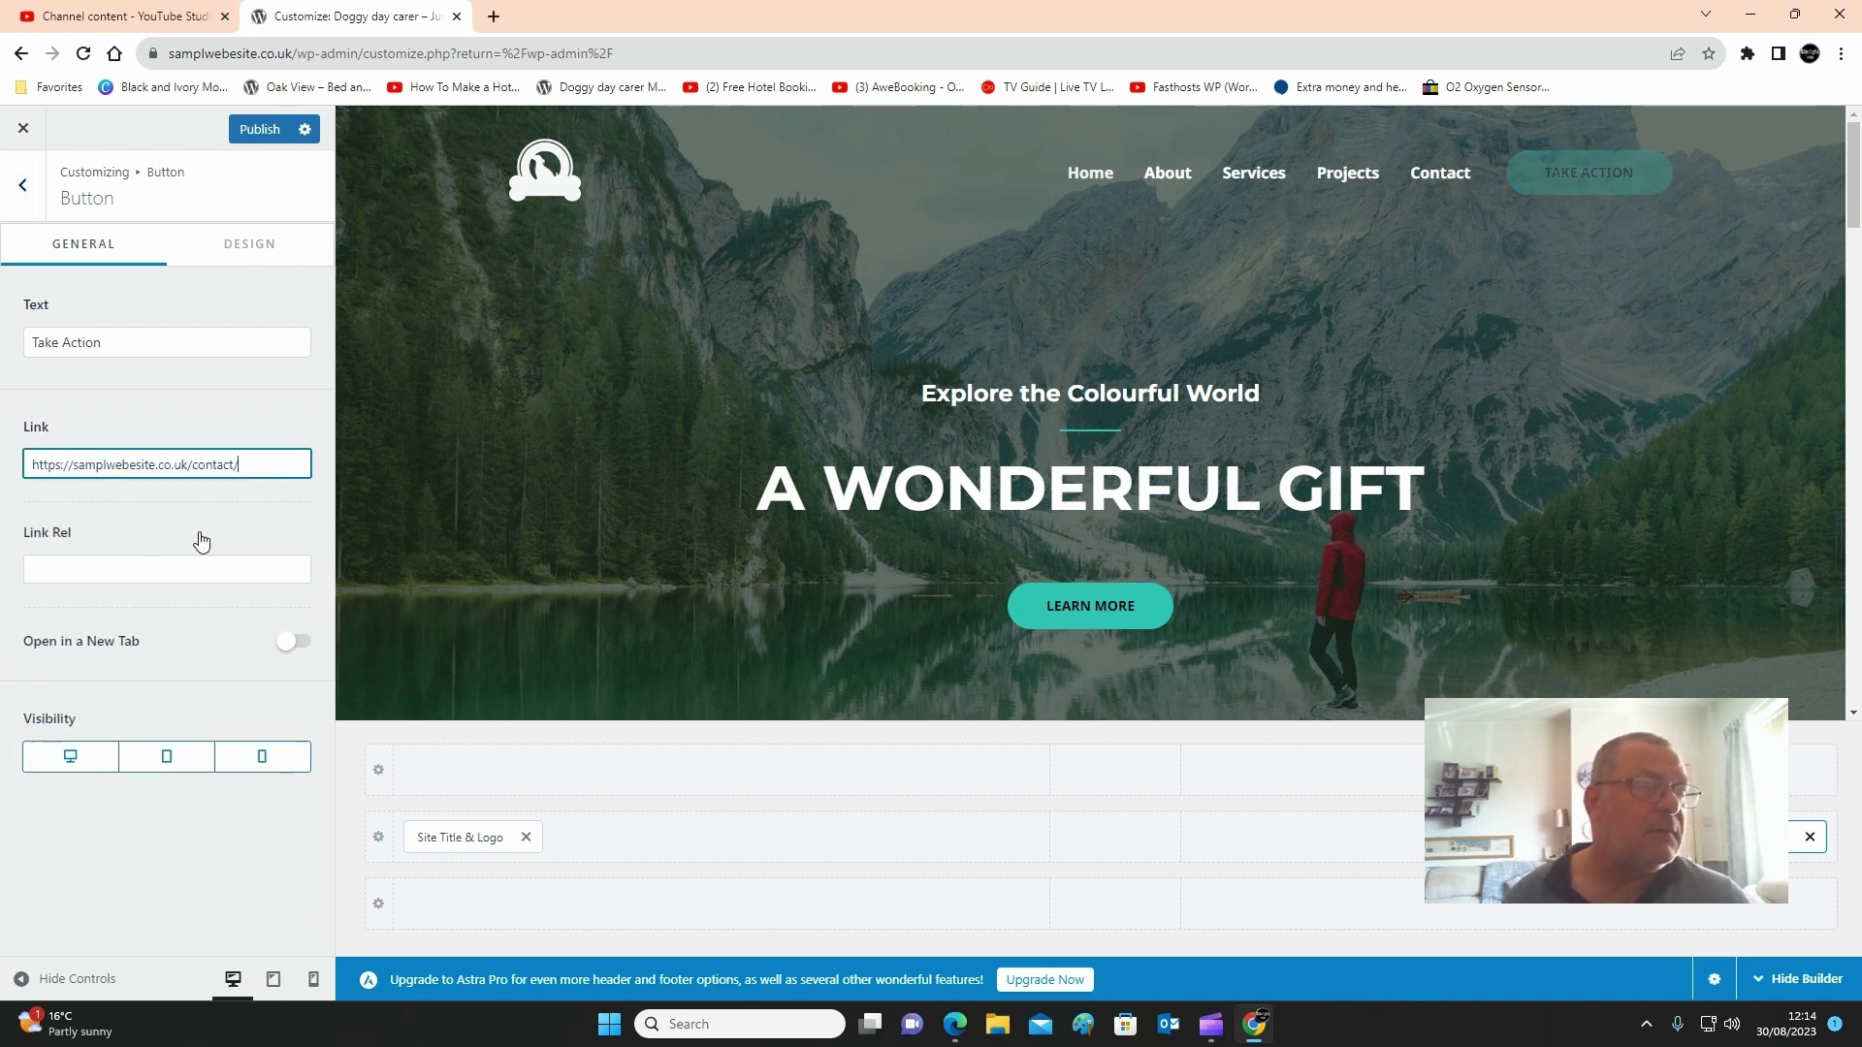
{"action": "left_click", "coordinate": [262, 131]}
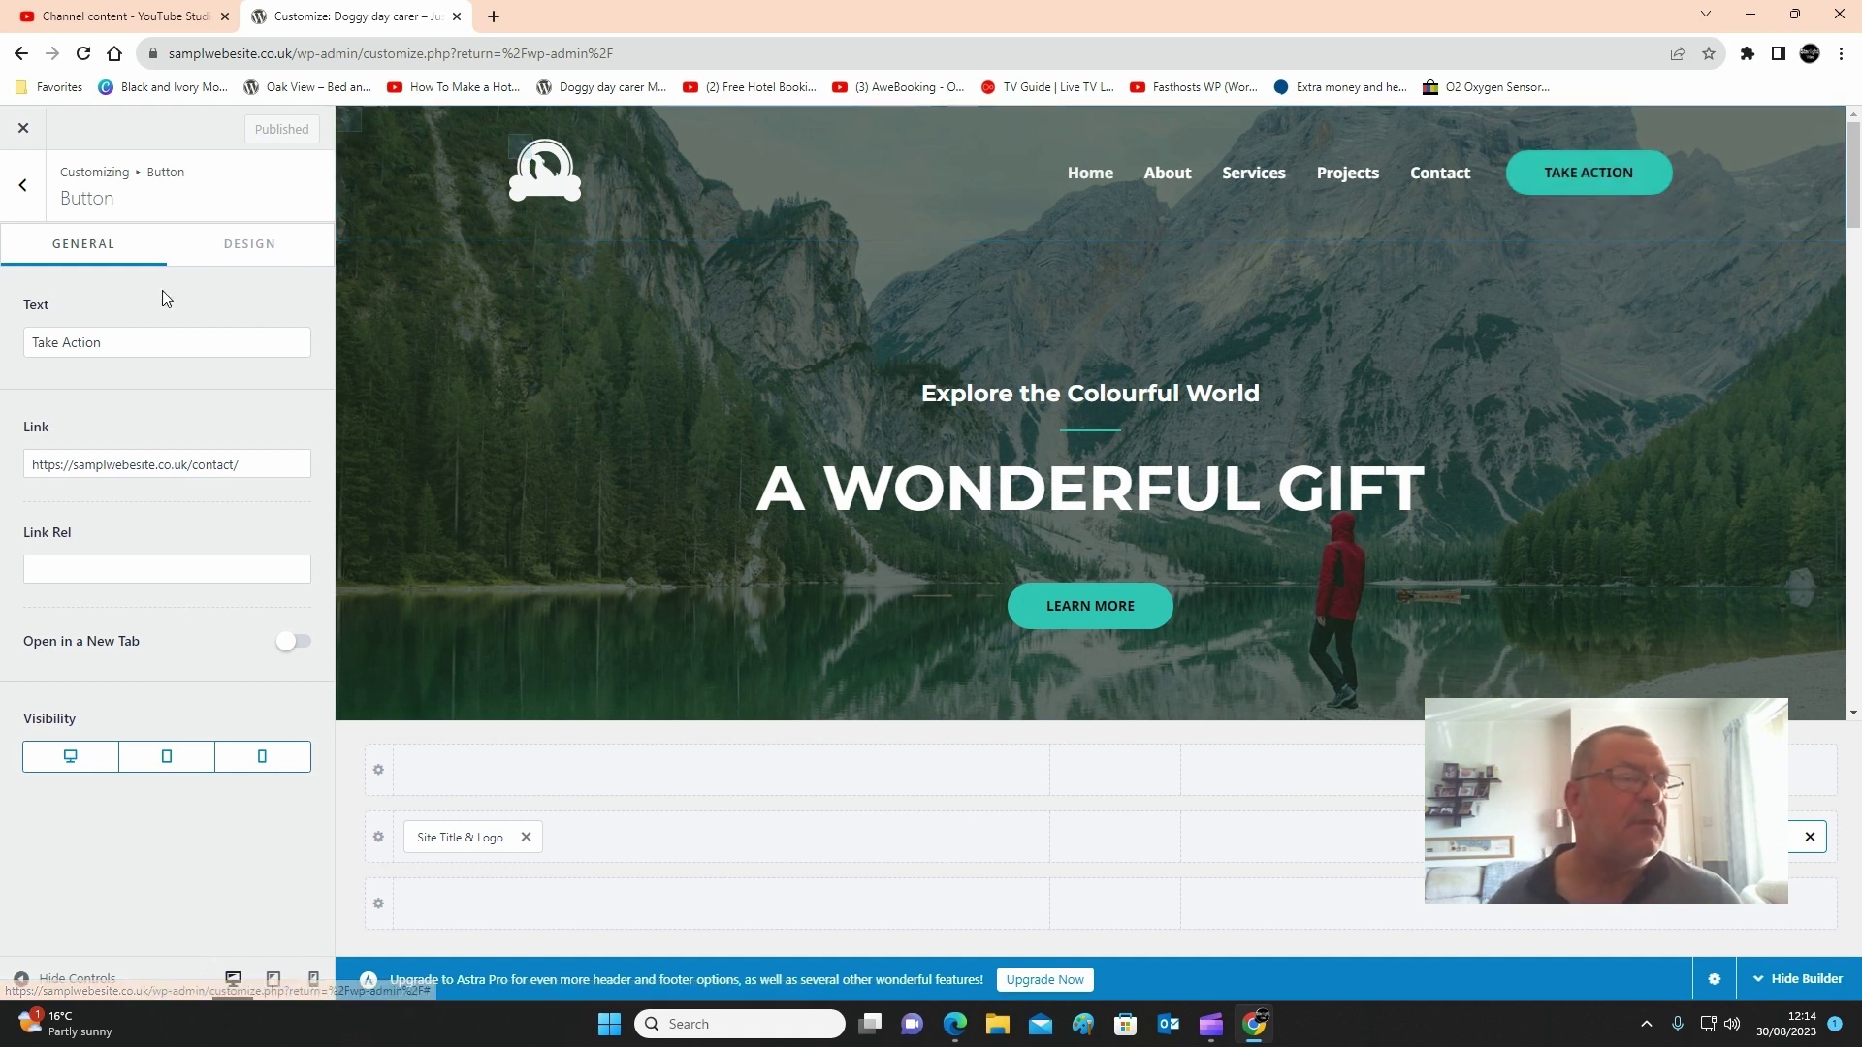
- Look over the button's design settings, then return to the Header Builder overview
{"action": "left_click", "coordinate": [254, 245]}
{"action": "scroll", "coordinate": [126, 640], "scroll_direction": "down", "scroll_amount": 2}
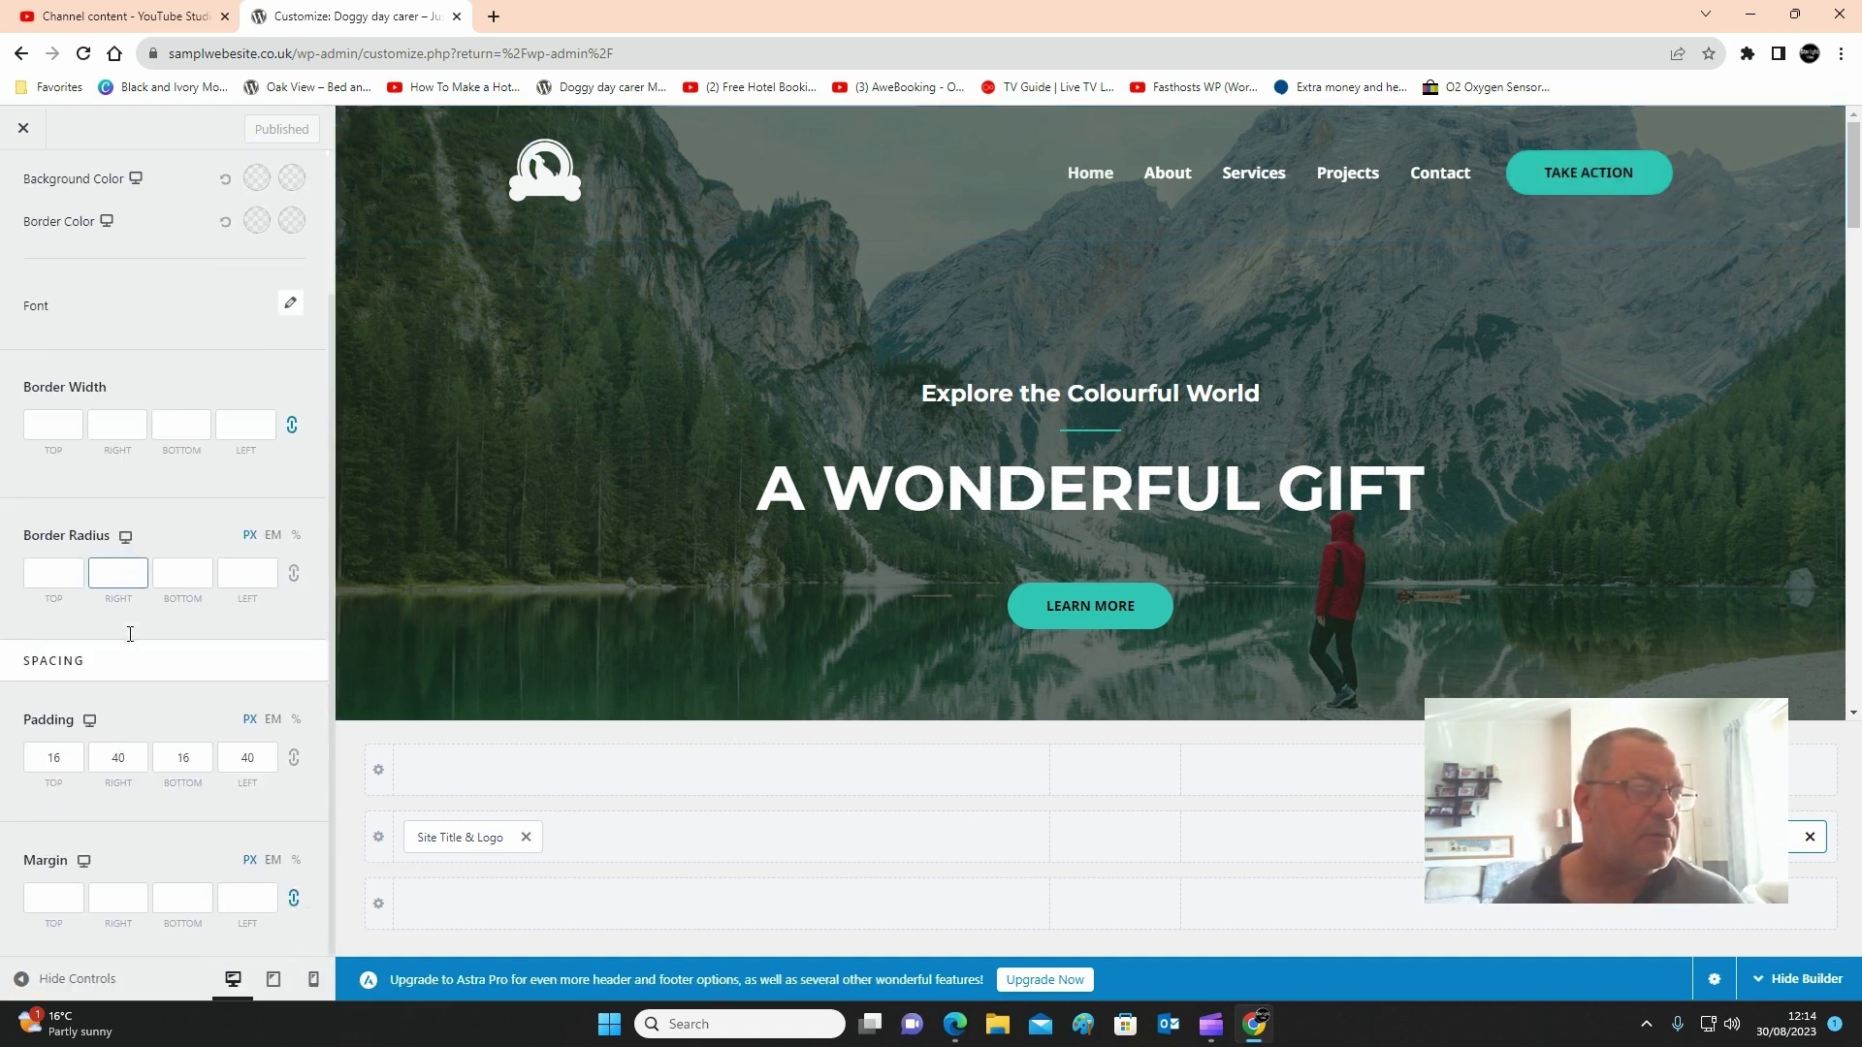
{"action": "scroll", "coordinate": [133, 632], "scroll_direction": "up", "scroll_amount": 2}
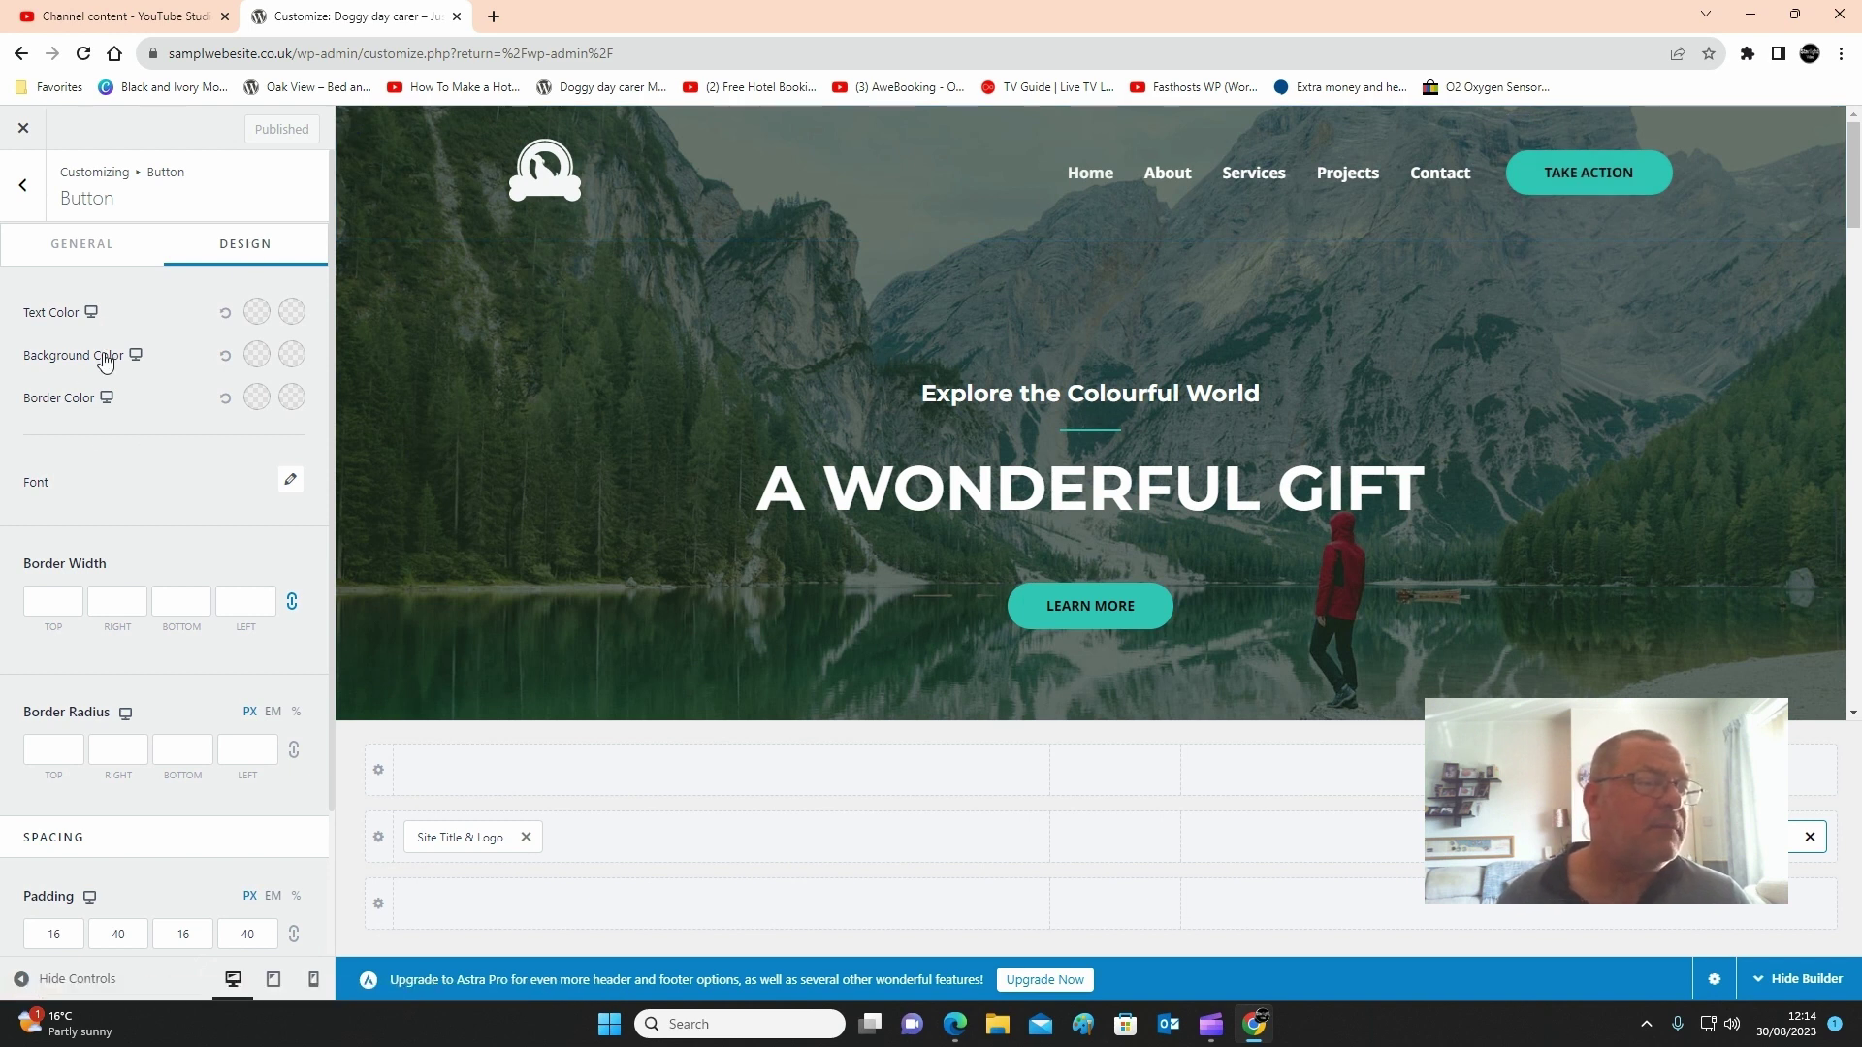
{"action": "scroll", "coordinate": [131, 577], "scroll_direction": "down", "scroll_amount": 2}
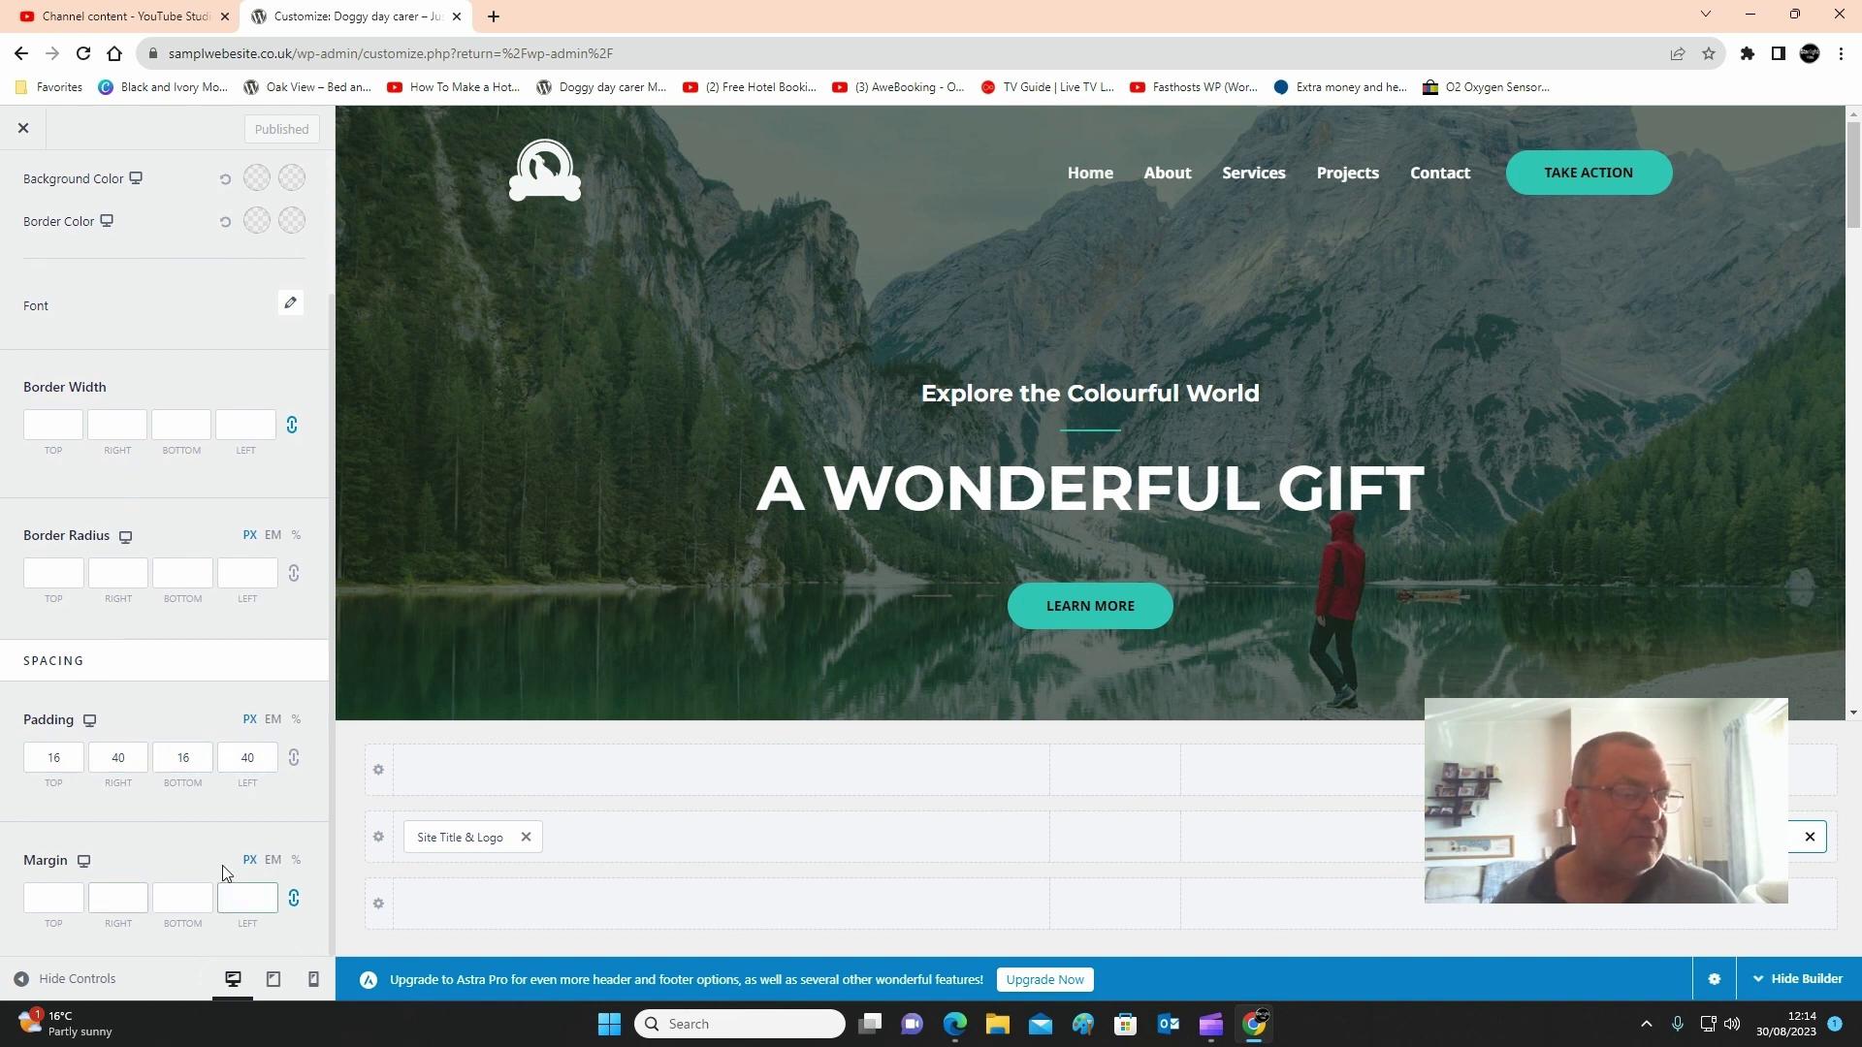
{"action": "scroll", "coordinate": [207, 835], "scroll_direction": "up", "scroll_amount": 2}
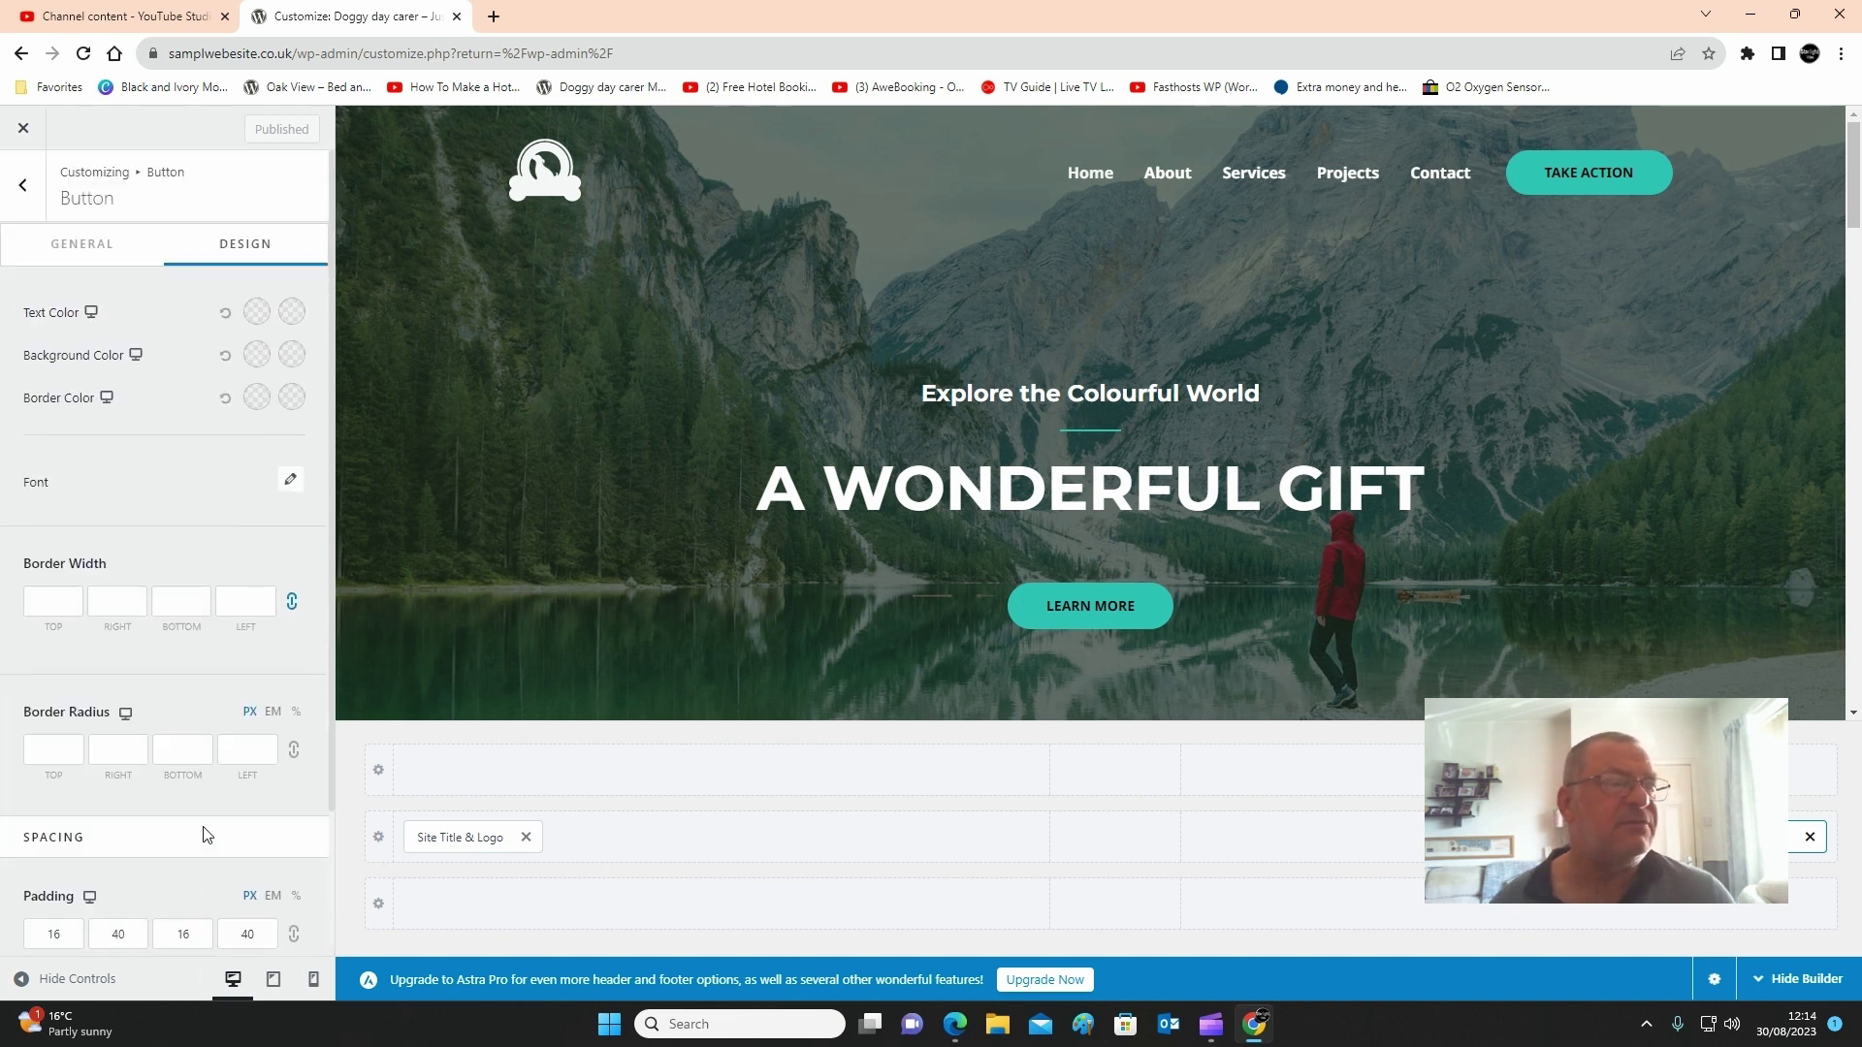
{"action": "left_click", "coordinate": [47, 247]}
{"action": "left_click", "coordinate": [21, 185]}
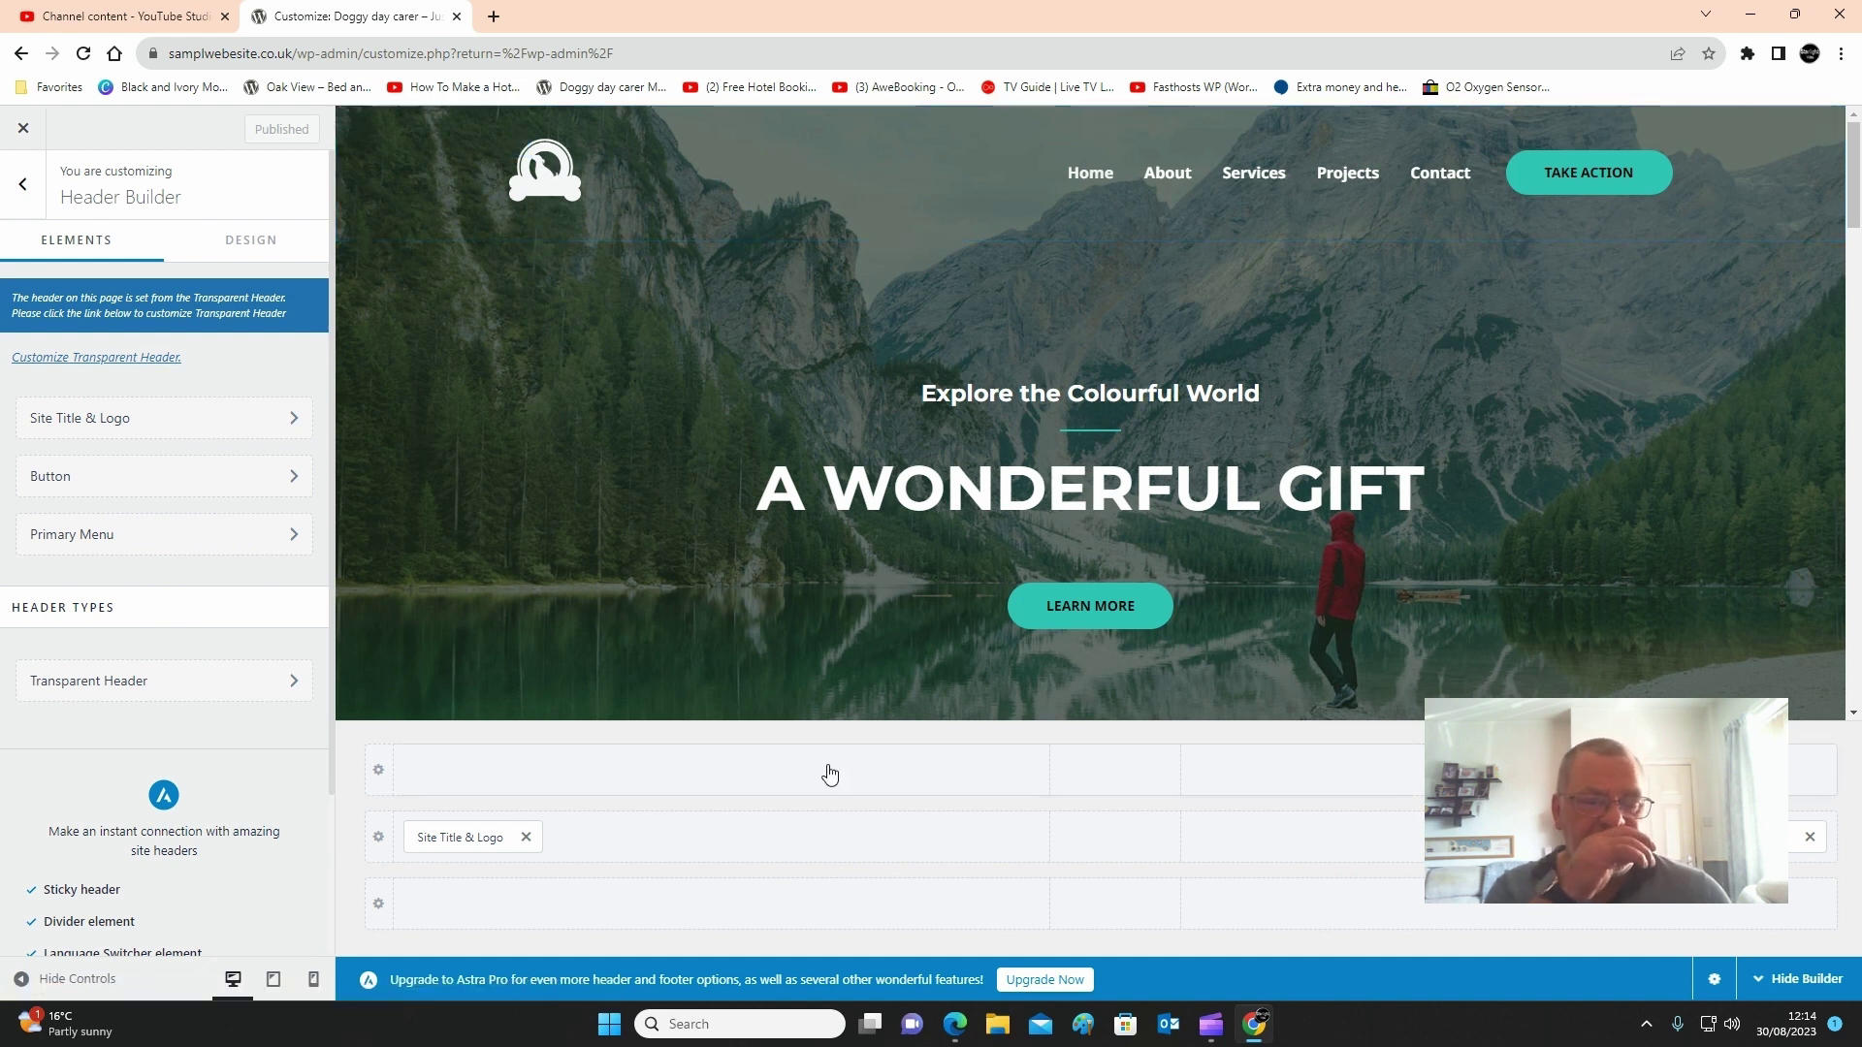
- Add an HTML 1 header element and replace its placeholder with 'Doggy Day Carer'
{"action": "left_click", "coordinate": [722, 906]}
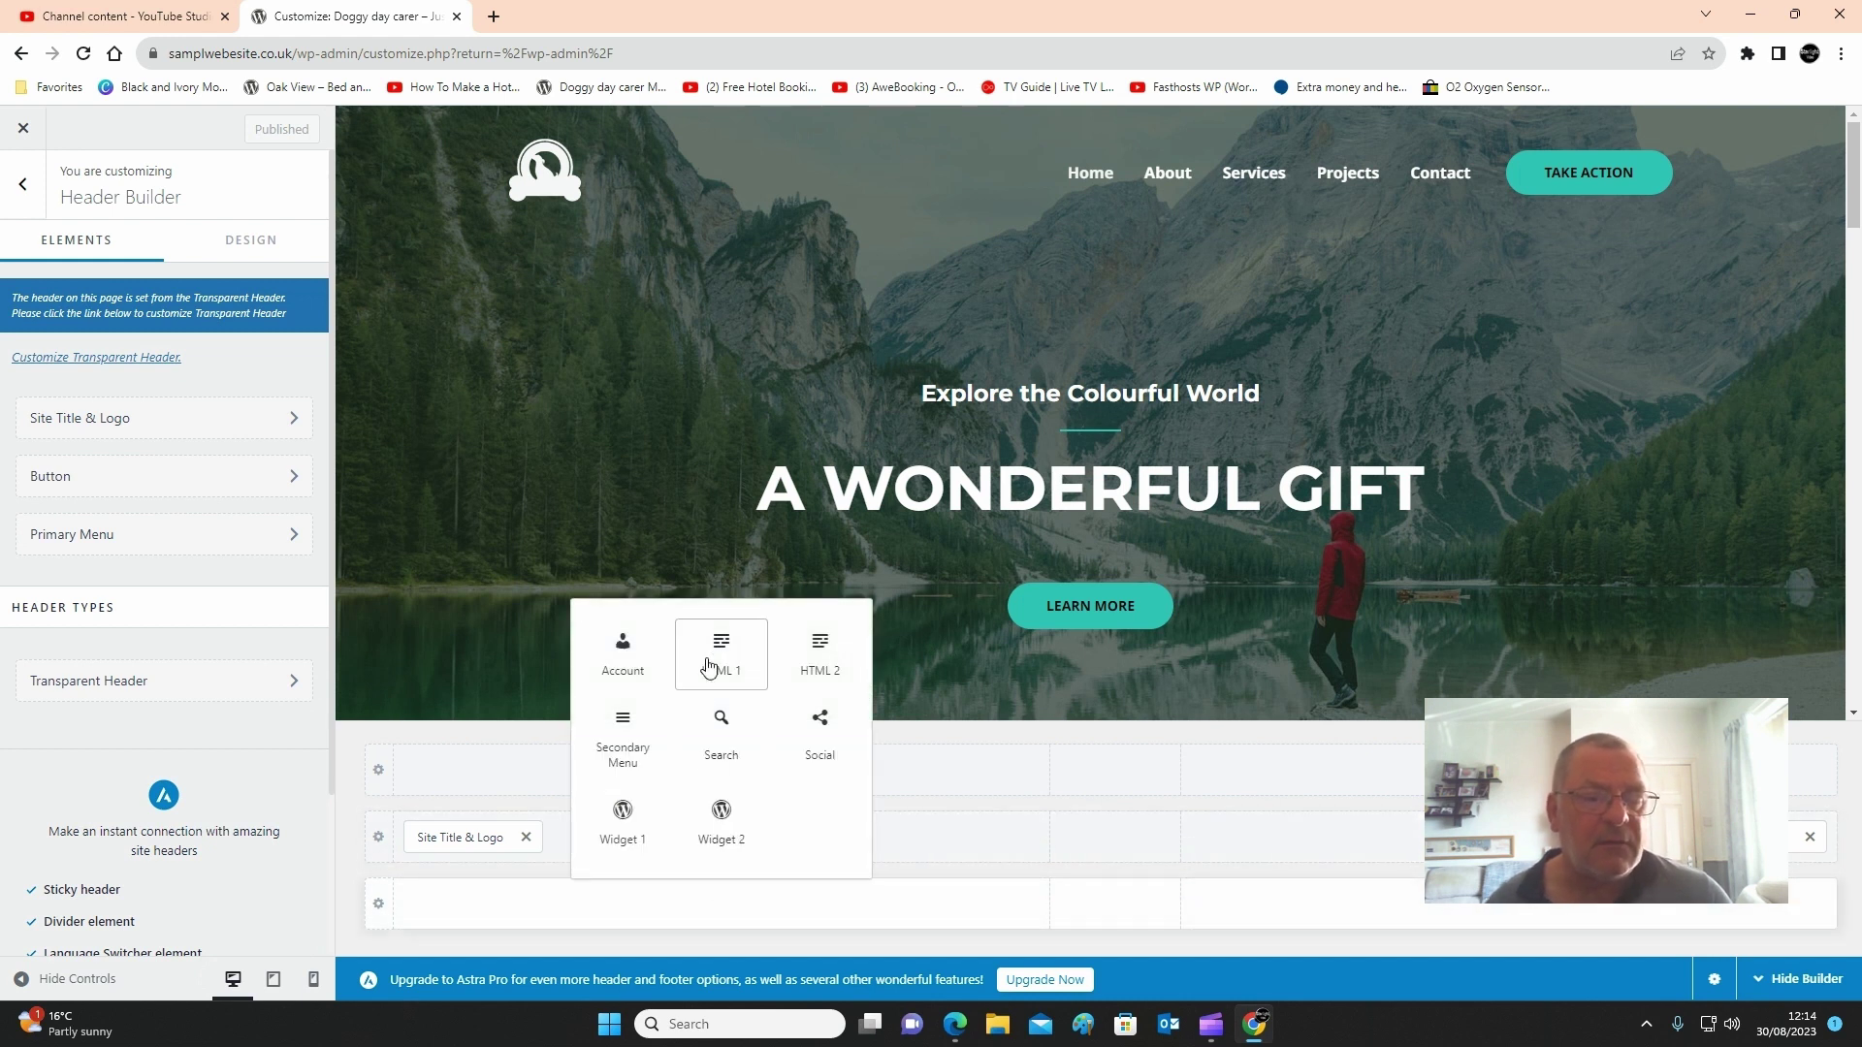
{"action": "left_click", "coordinate": [714, 647]}
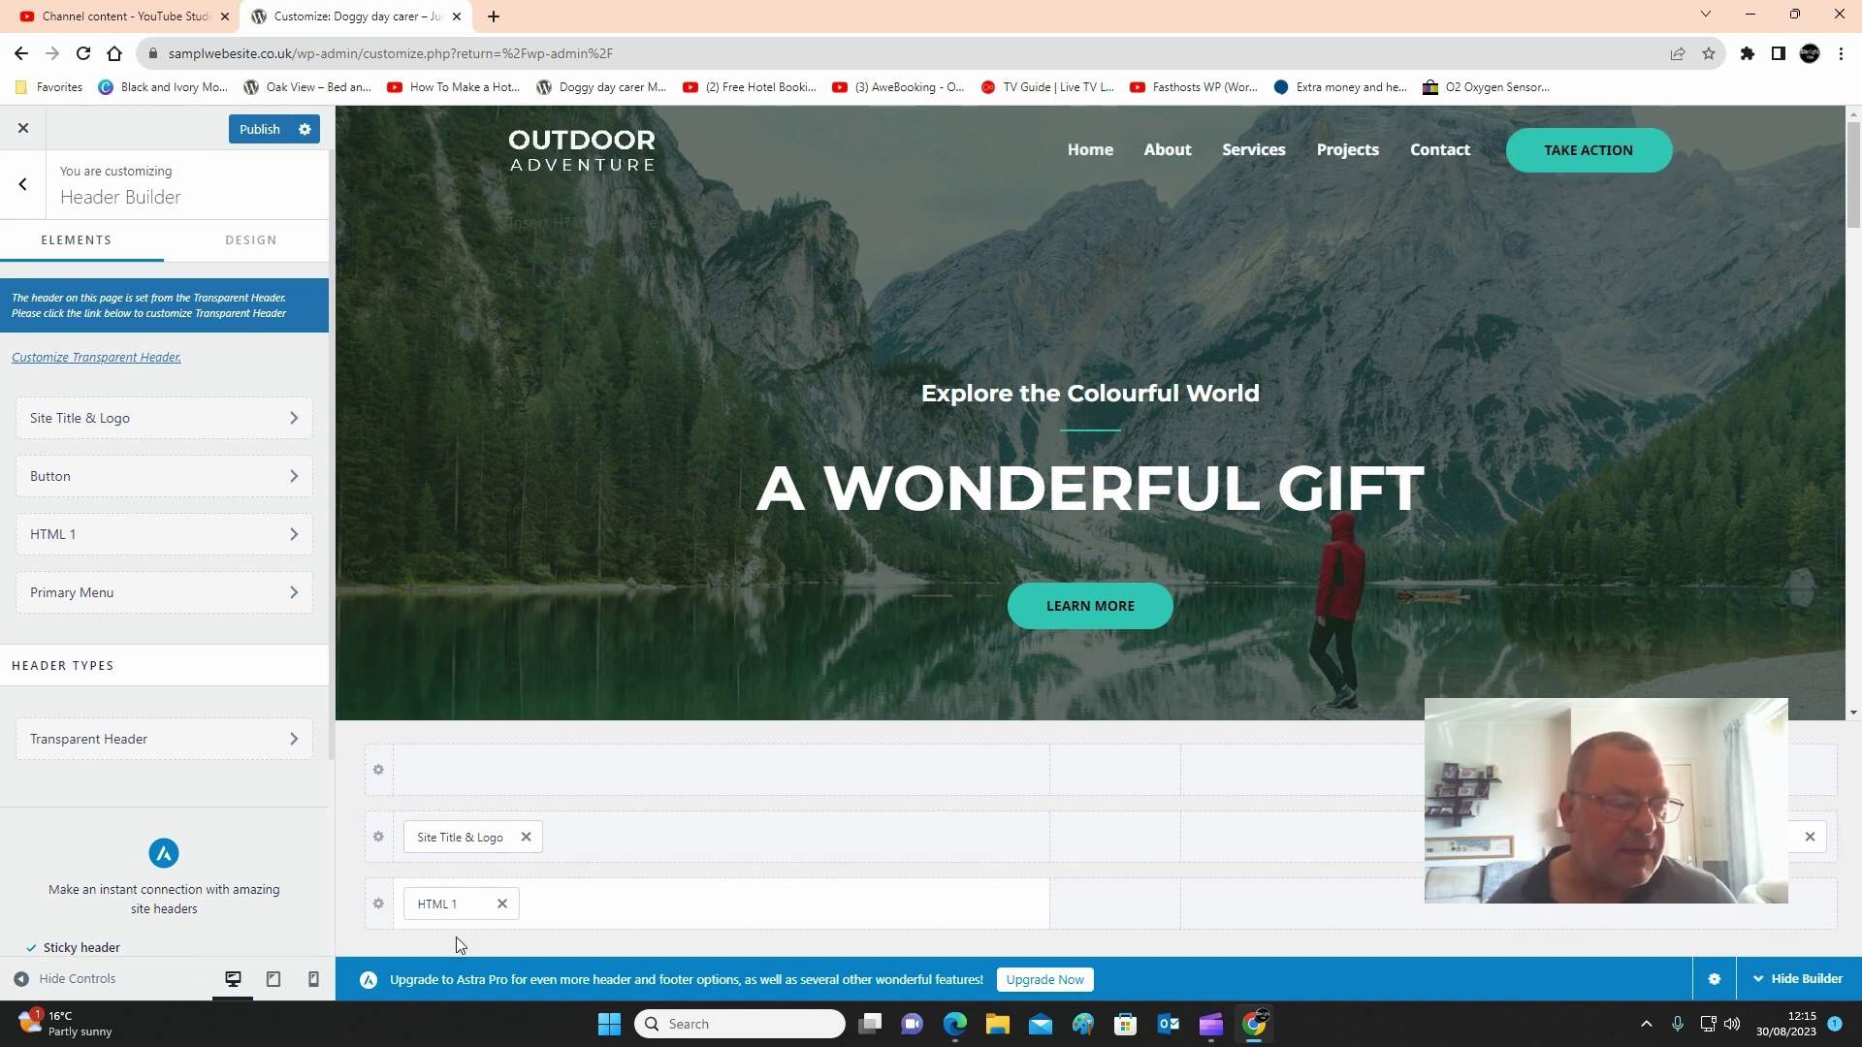
{"action": "left_click", "coordinate": [451, 906]}
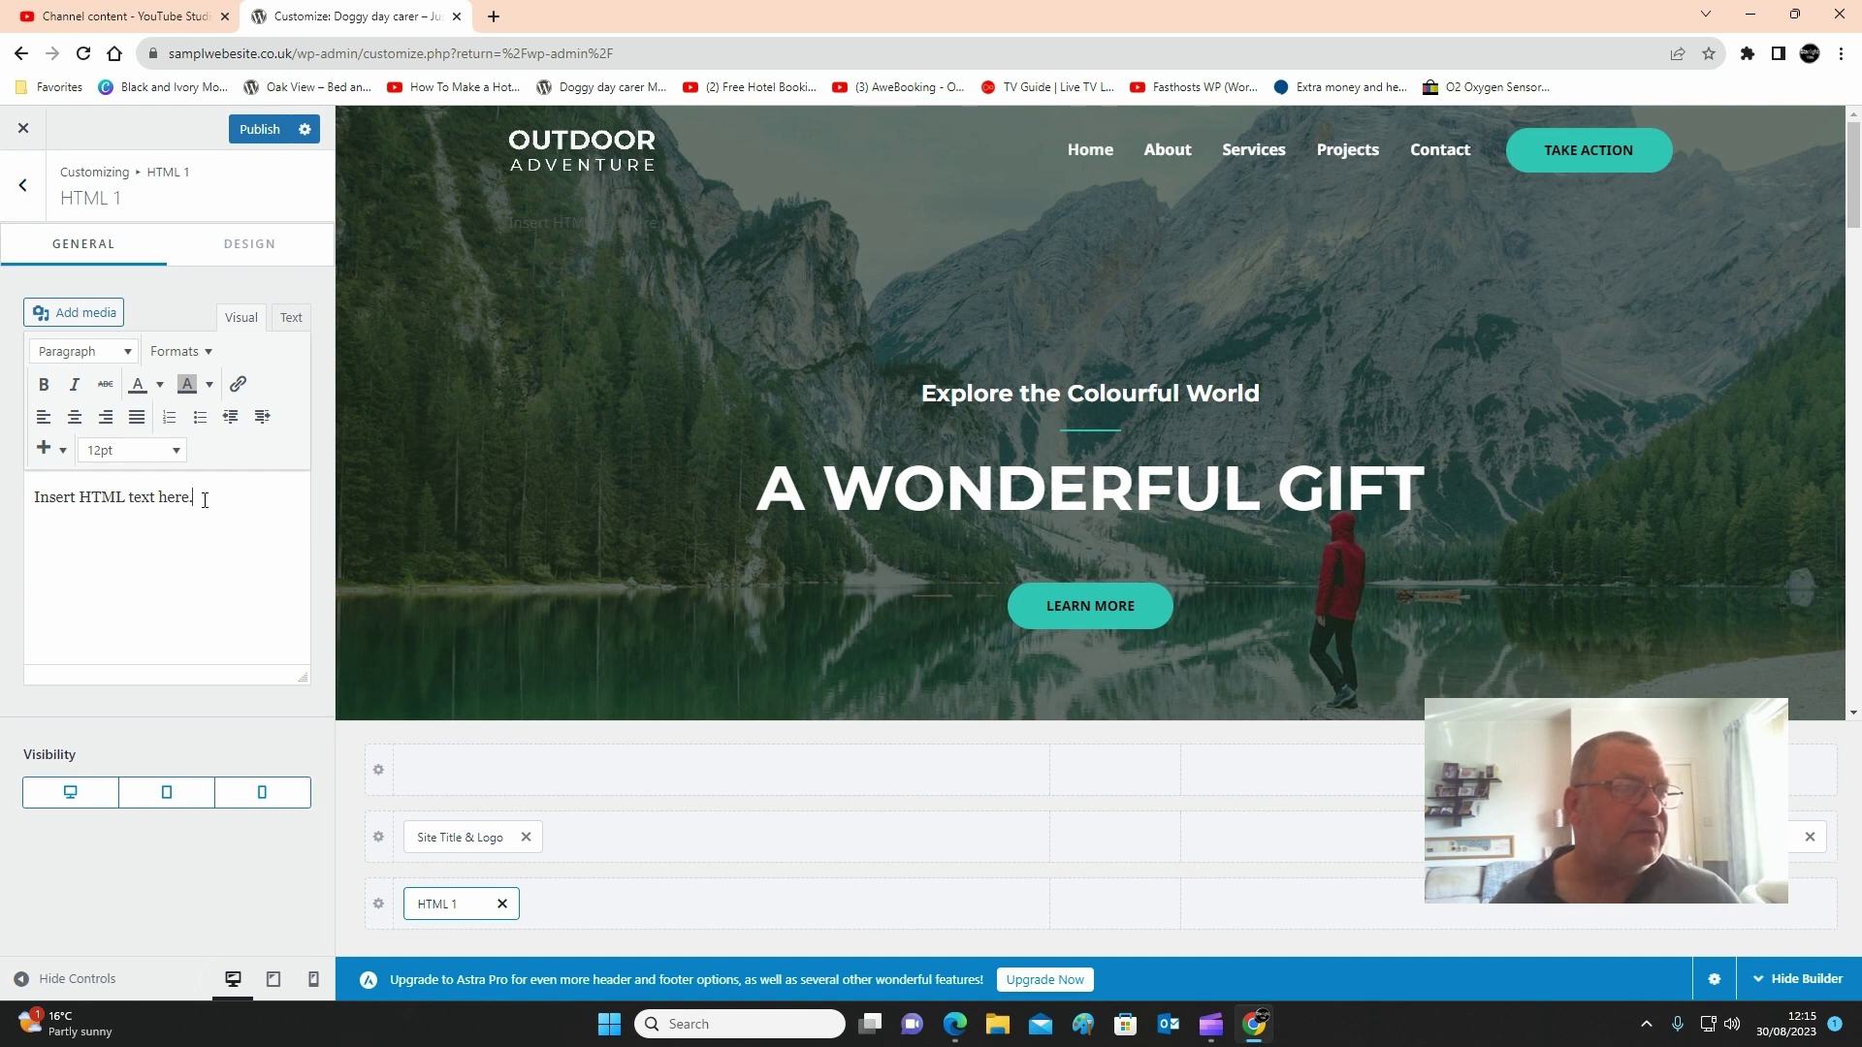
{"action": "left_click_drag", "start_coordinate": [205, 500], "coordinate": [2, 519]}
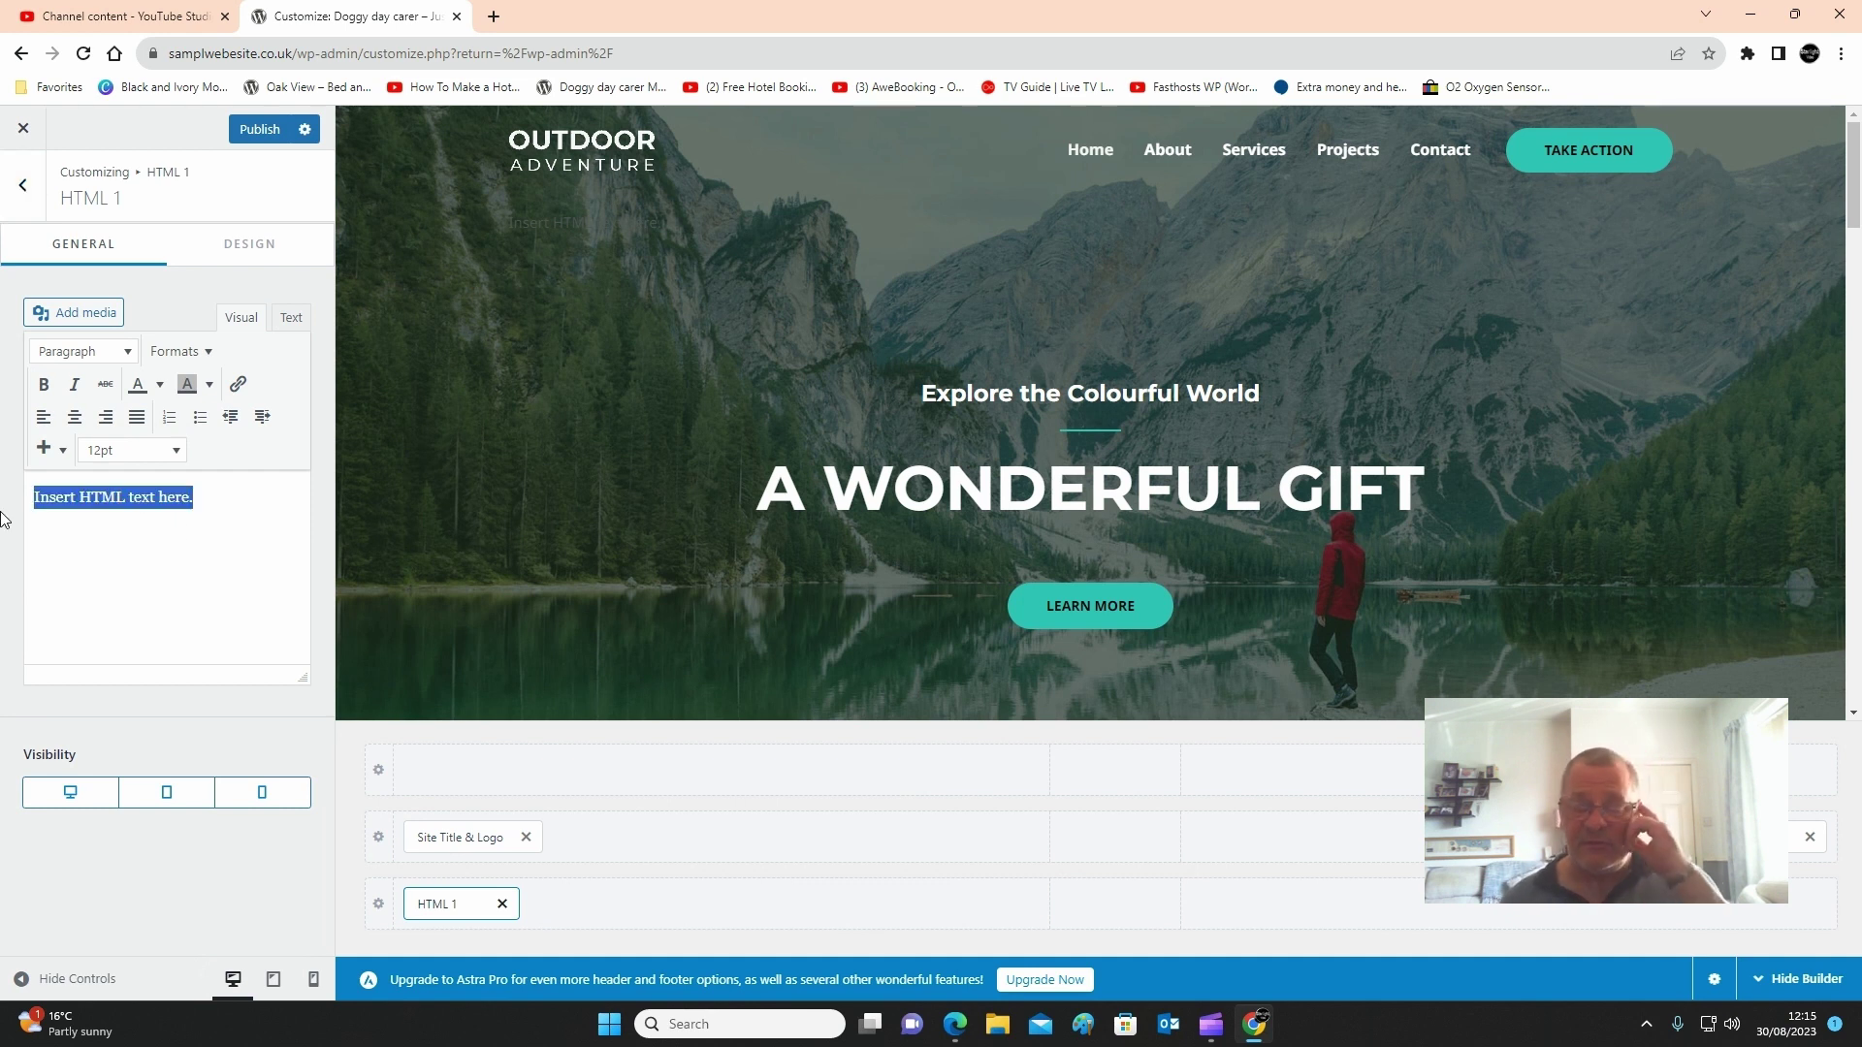
{"action": "type", "text": "Doggy"}
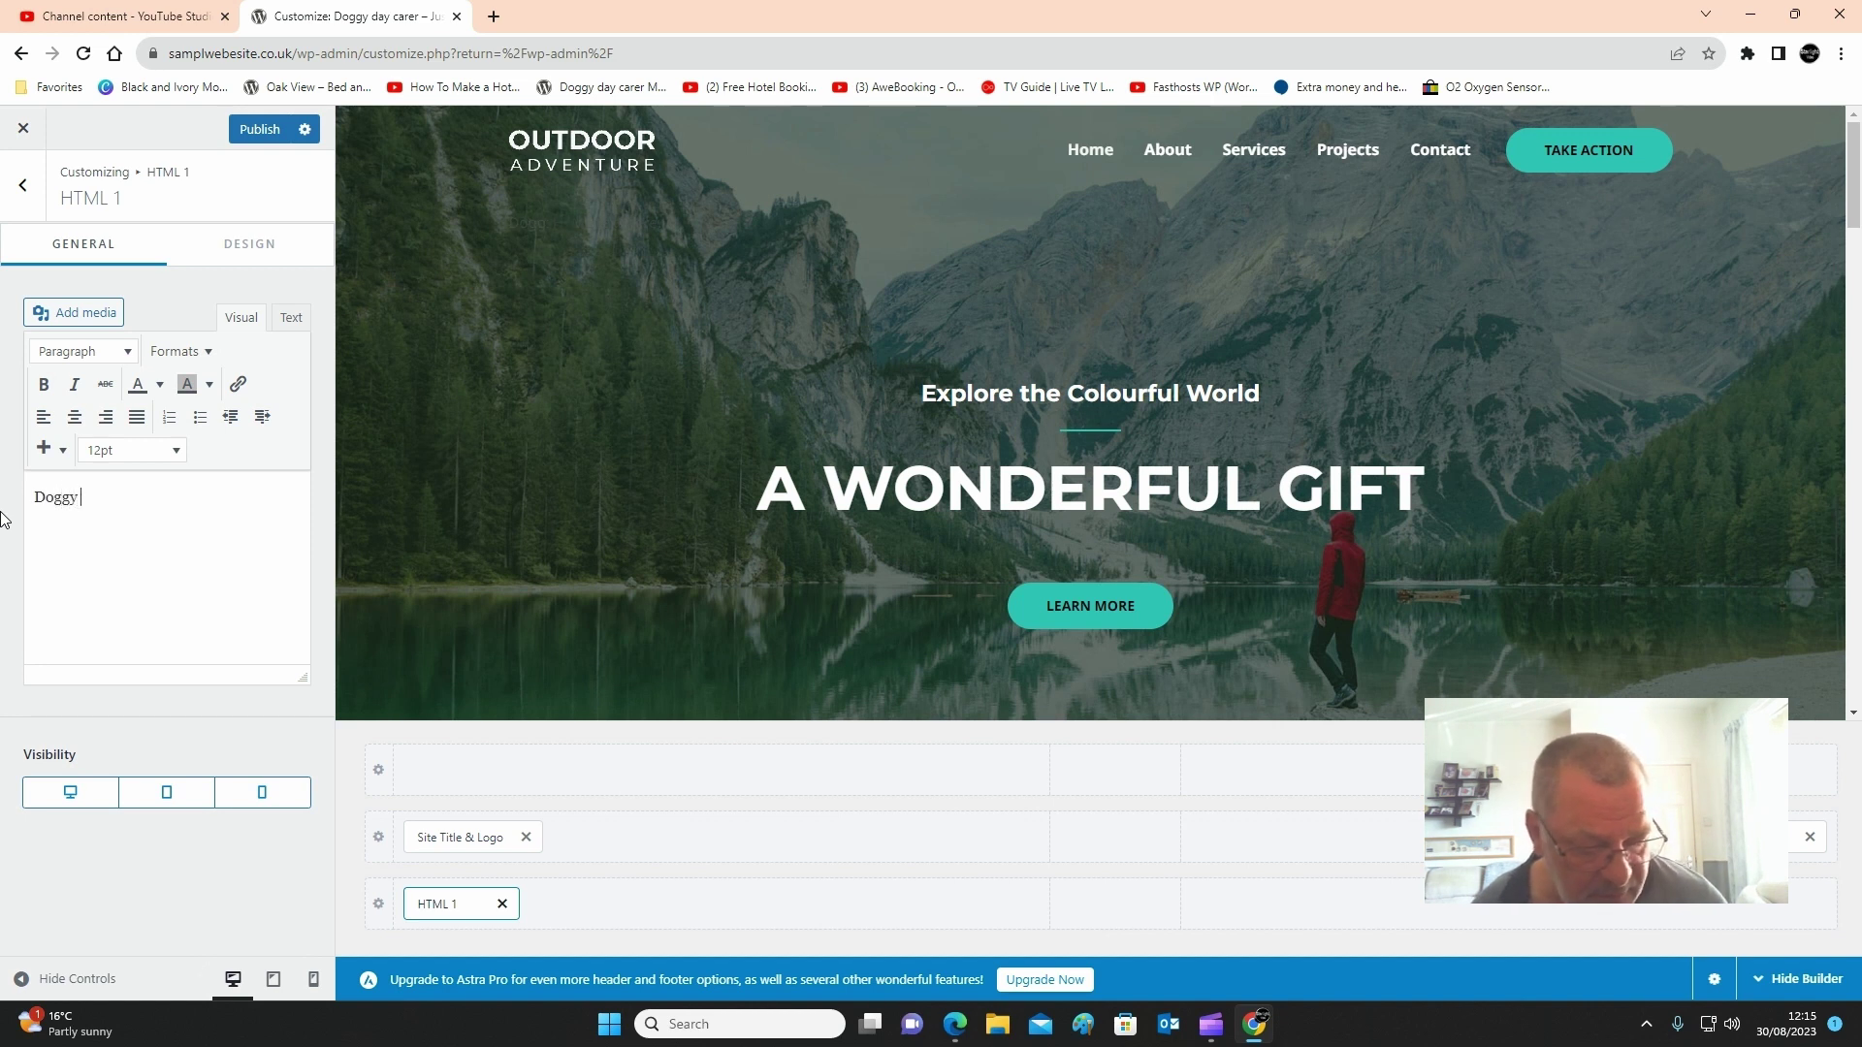
{"action": "type", "text": " Day Carer"}
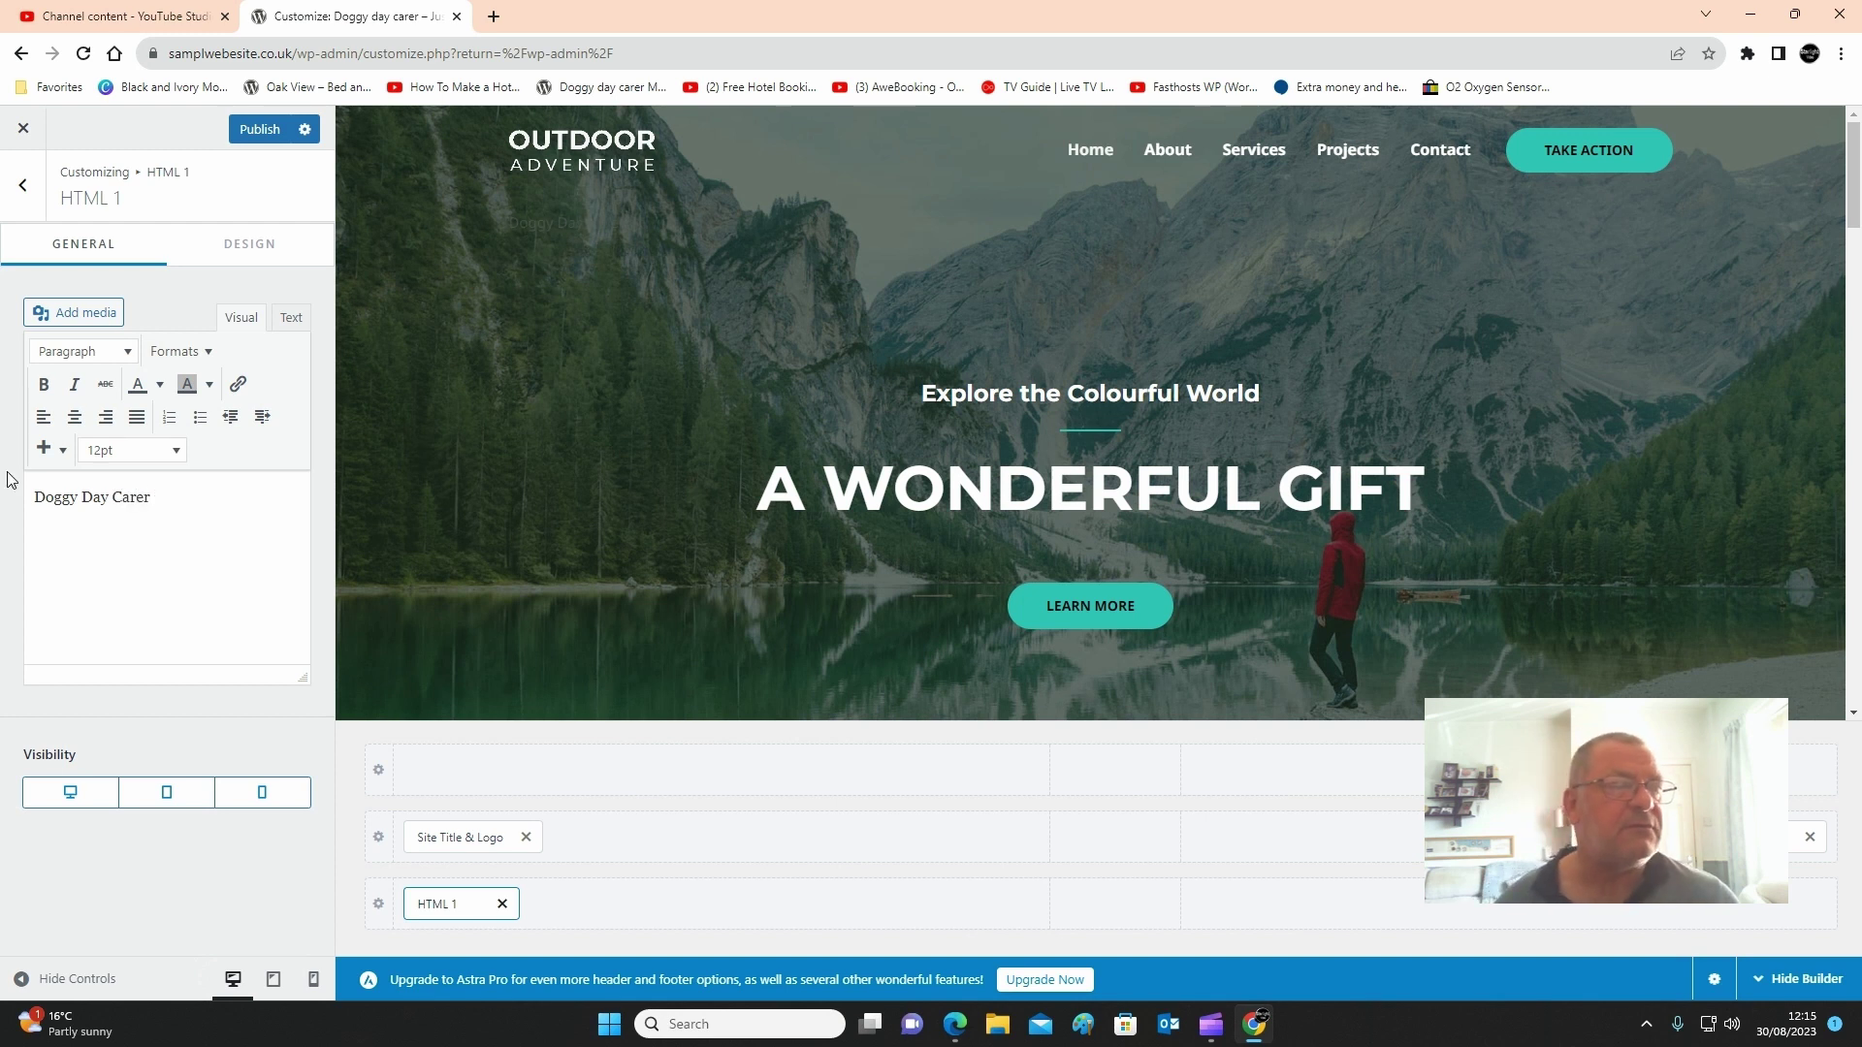
- Recolour the Doggy Day Carer text, set font size 22, and move it to the top row
{"action": "left_click_drag", "start_coordinate": [158, 499], "coordinate": [18, 518]}
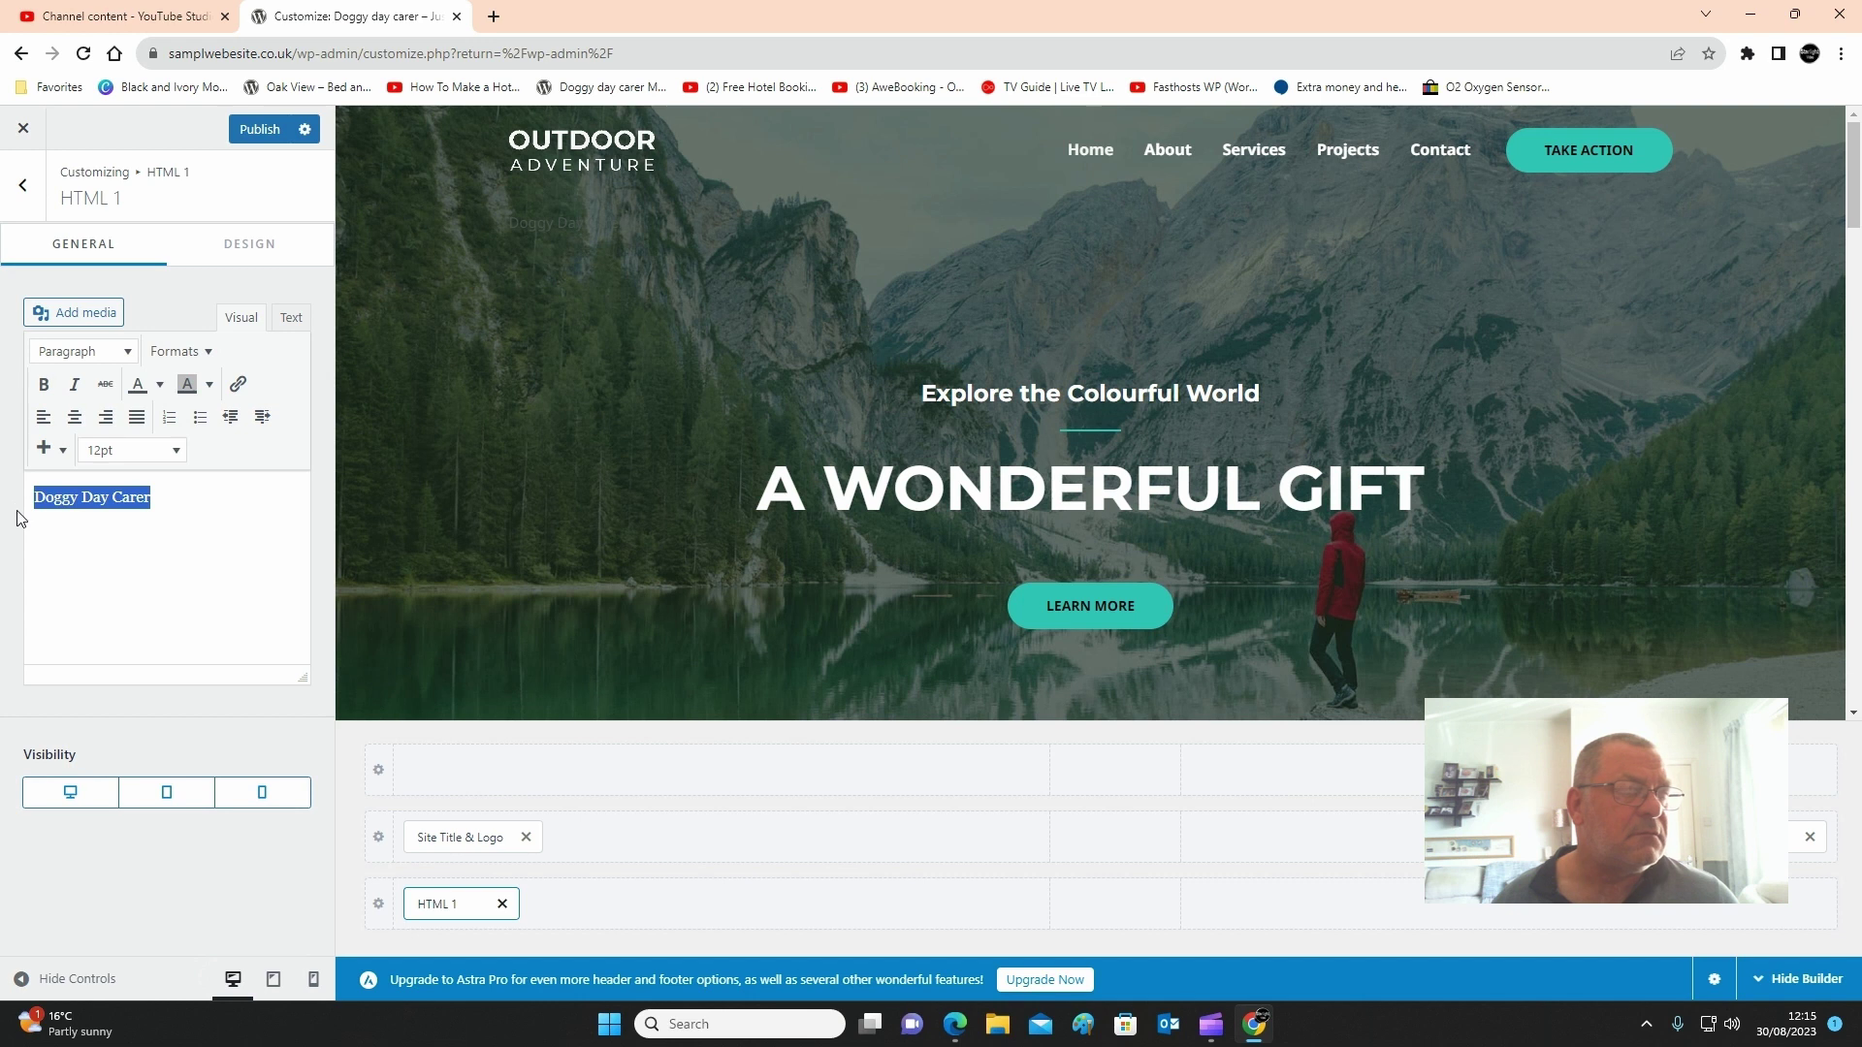
{"action": "left_click", "coordinate": [158, 387]}
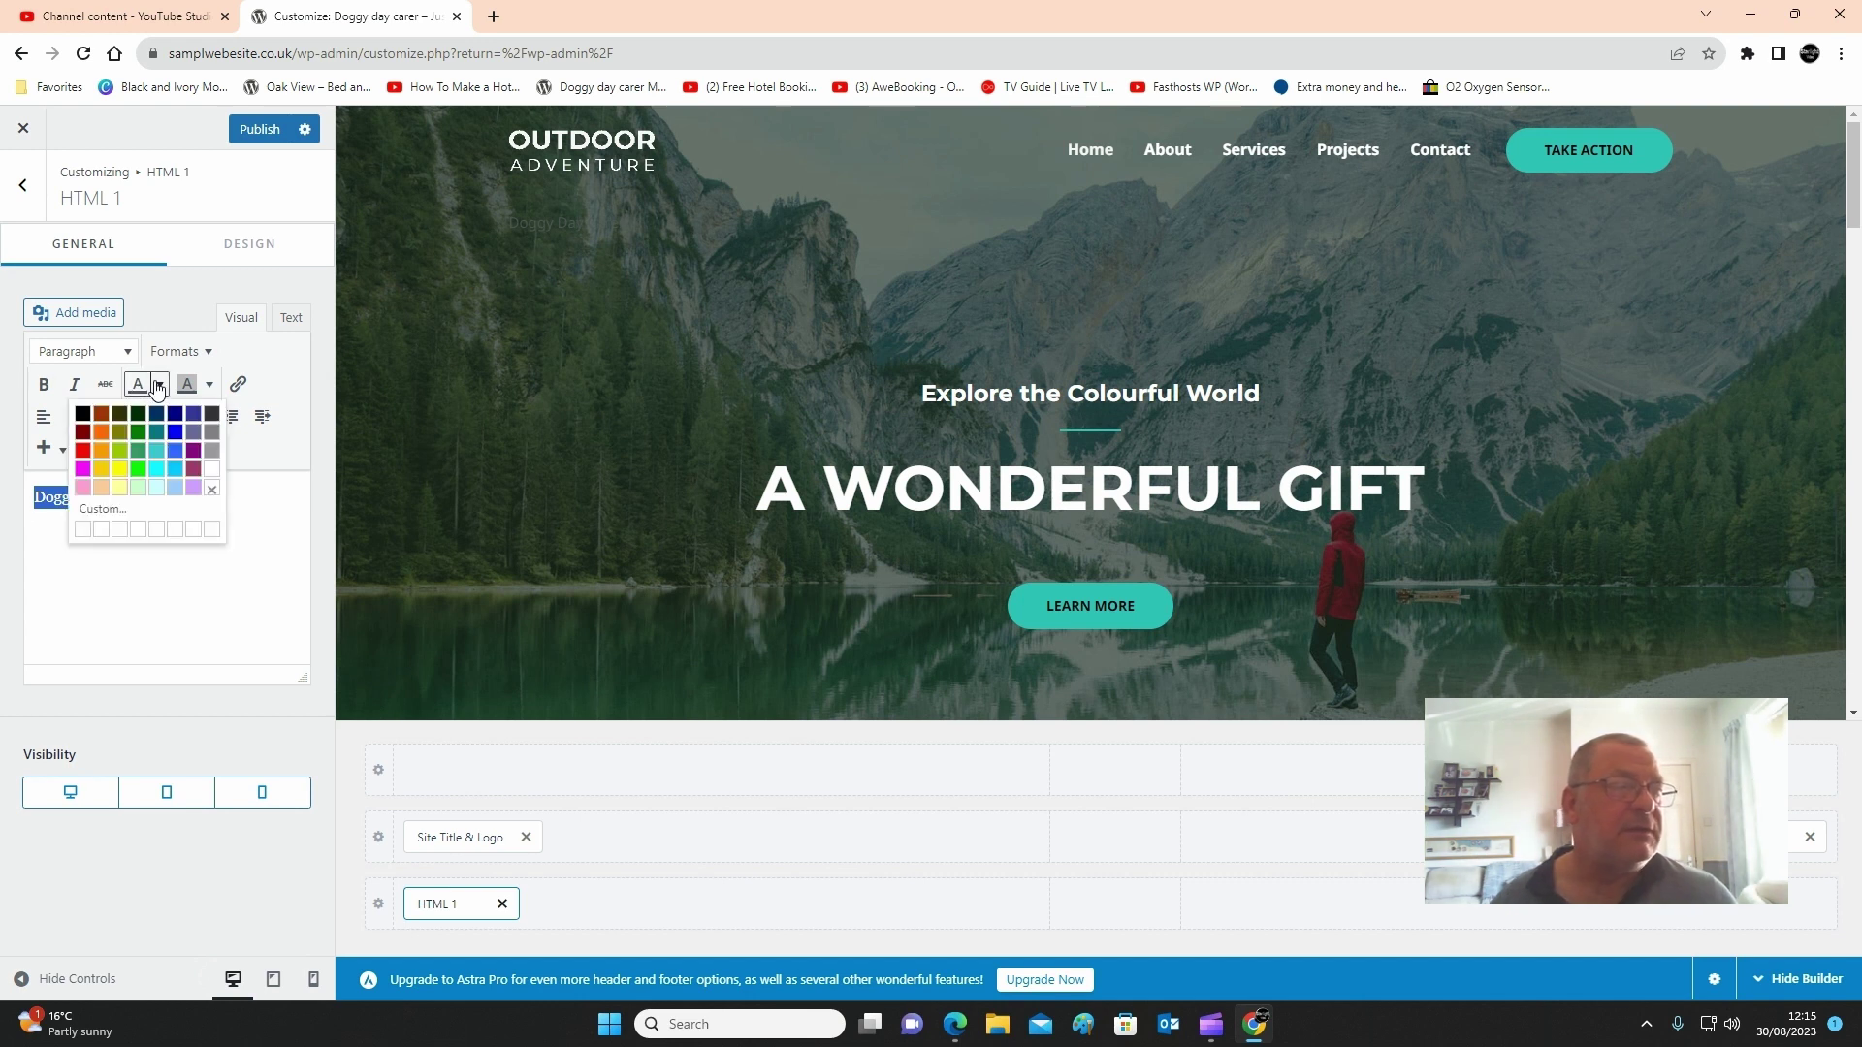
{"action": "left_click", "coordinate": [217, 475]}
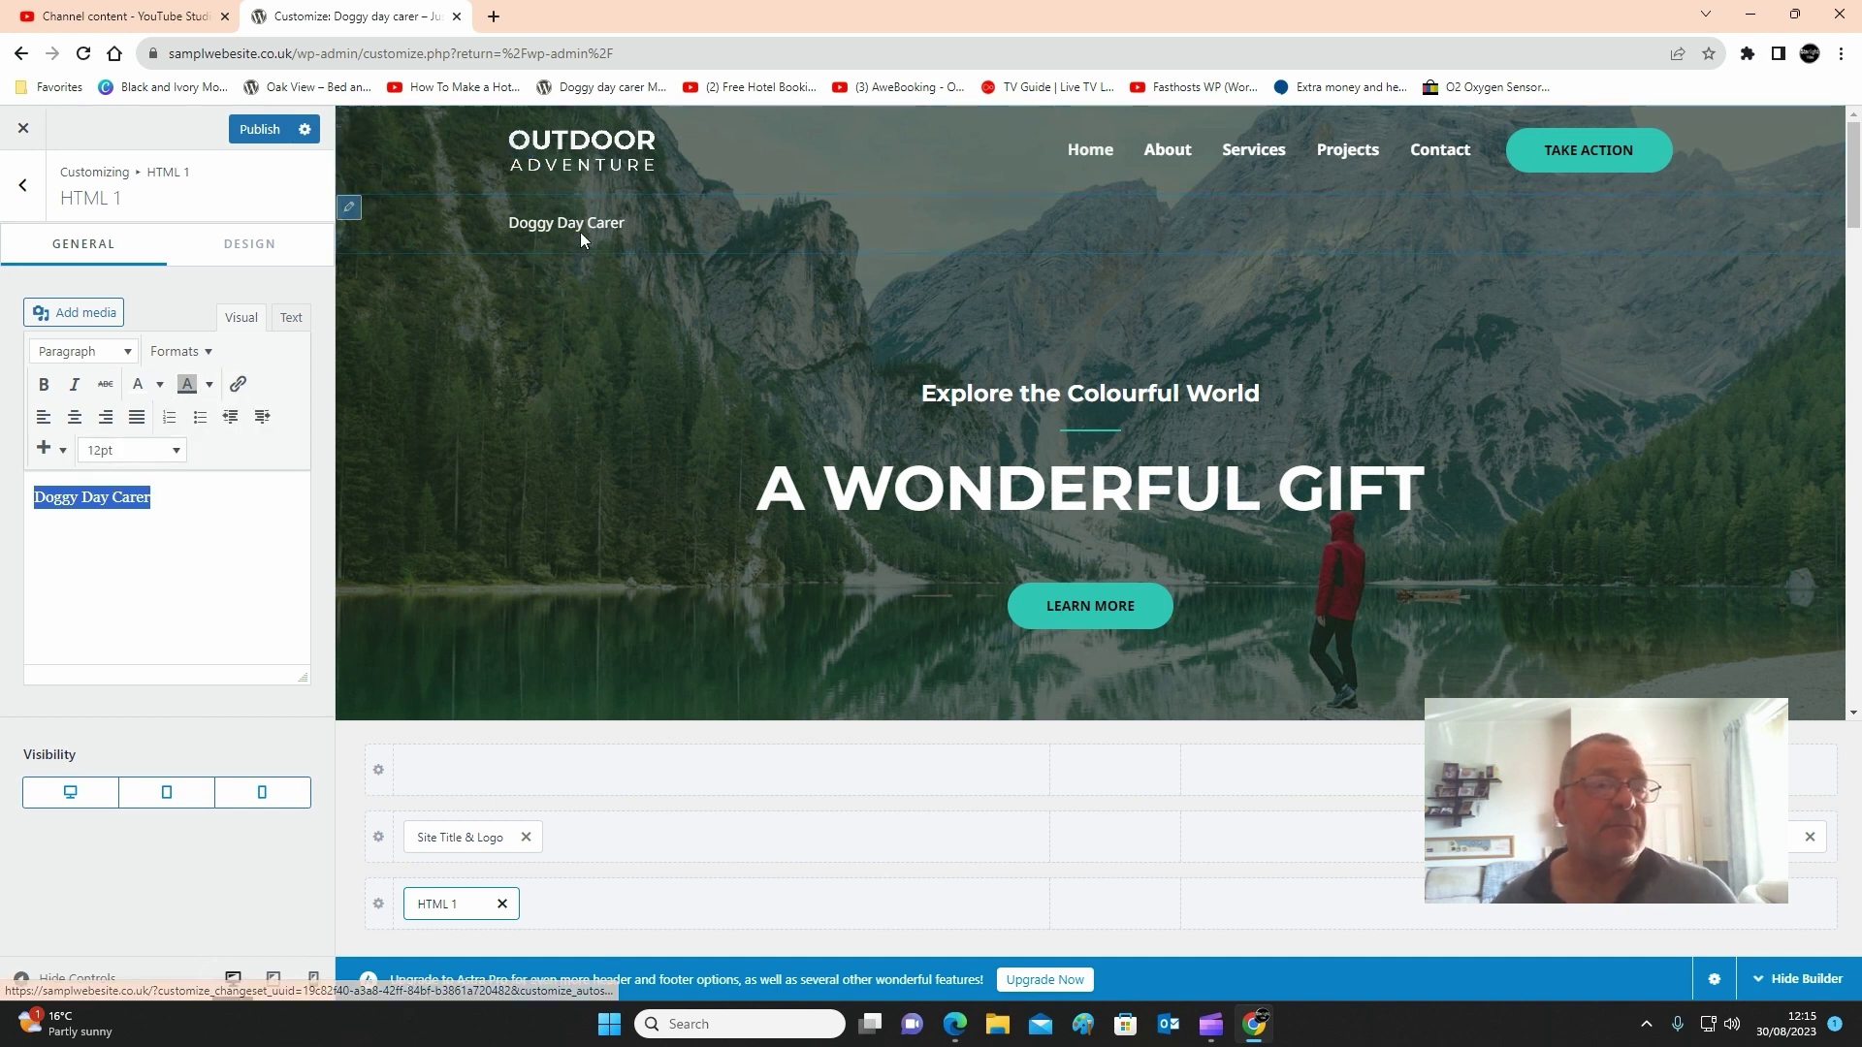
{"action": "left_click", "coordinate": [250, 254]}
{"action": "left_click_drag", "start_coordinate": [39, 474], "coordinate": [55, 482]}
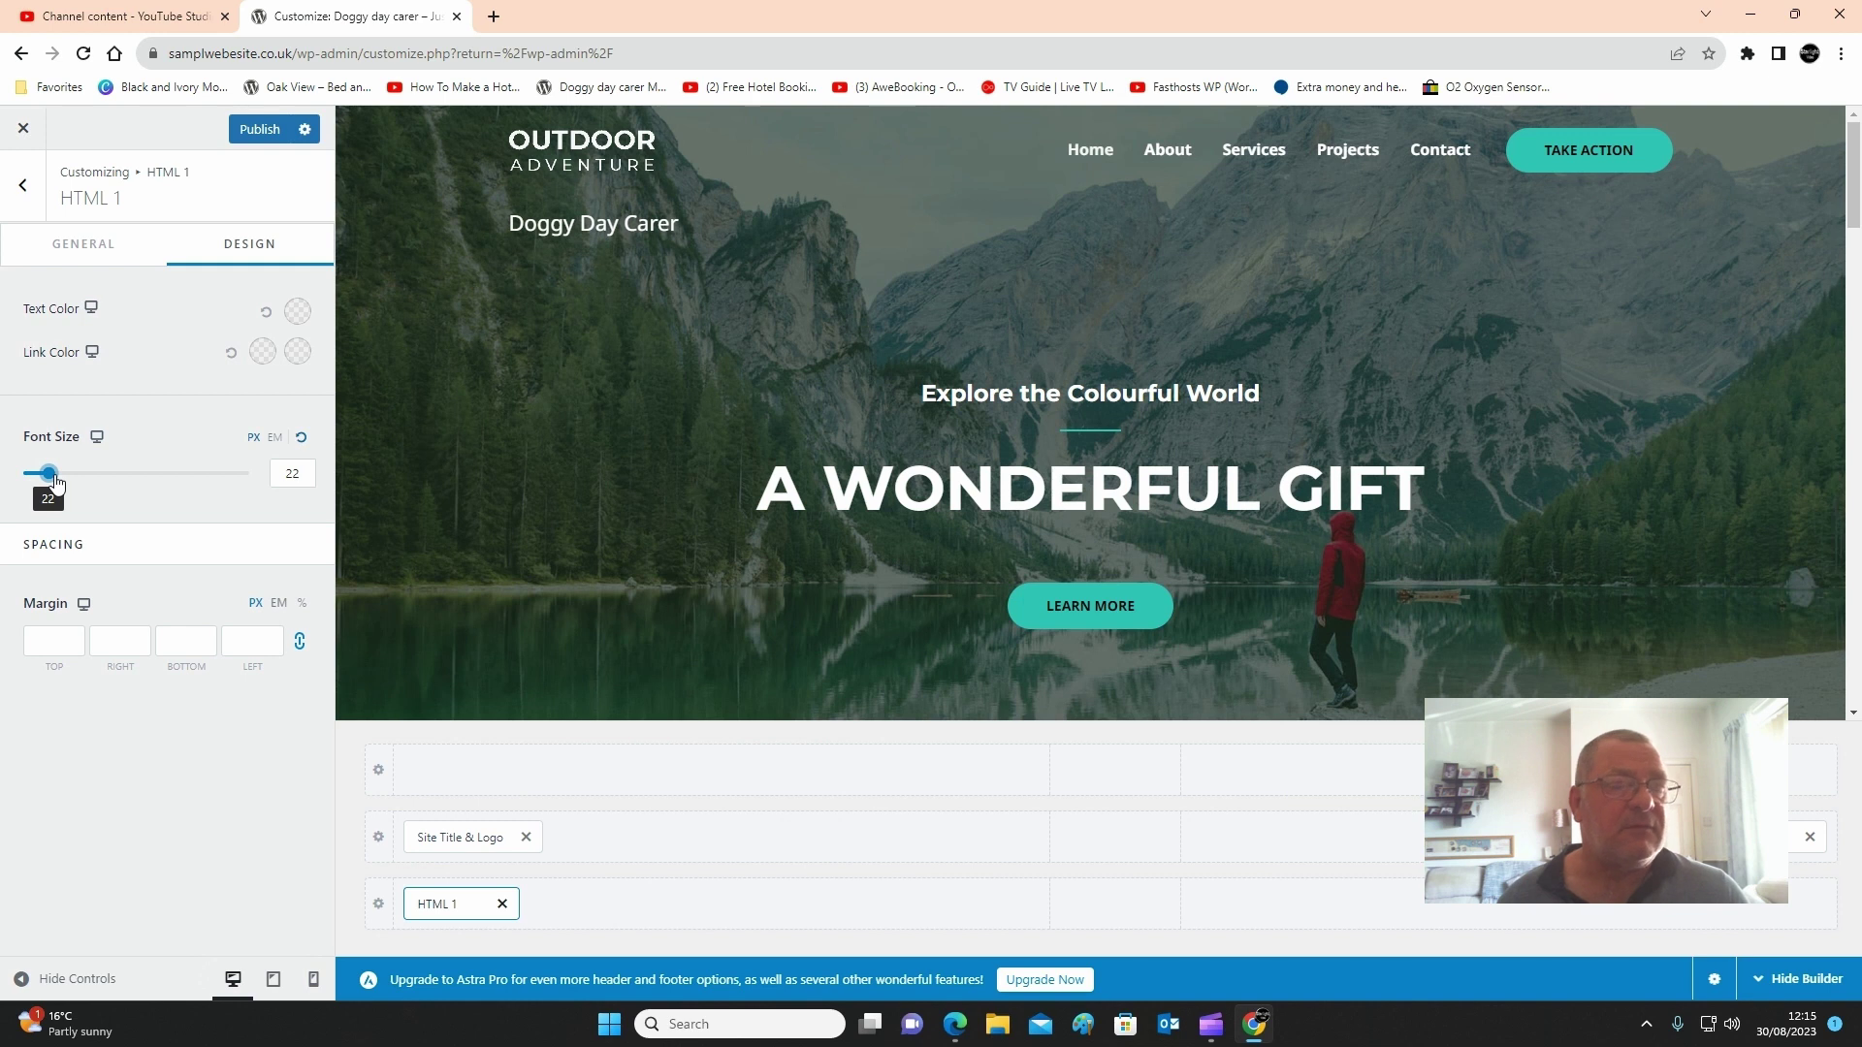
{"action": "left_click_drag", "start_coordinate": [419, 903], "coordinate": [1101, 813]}
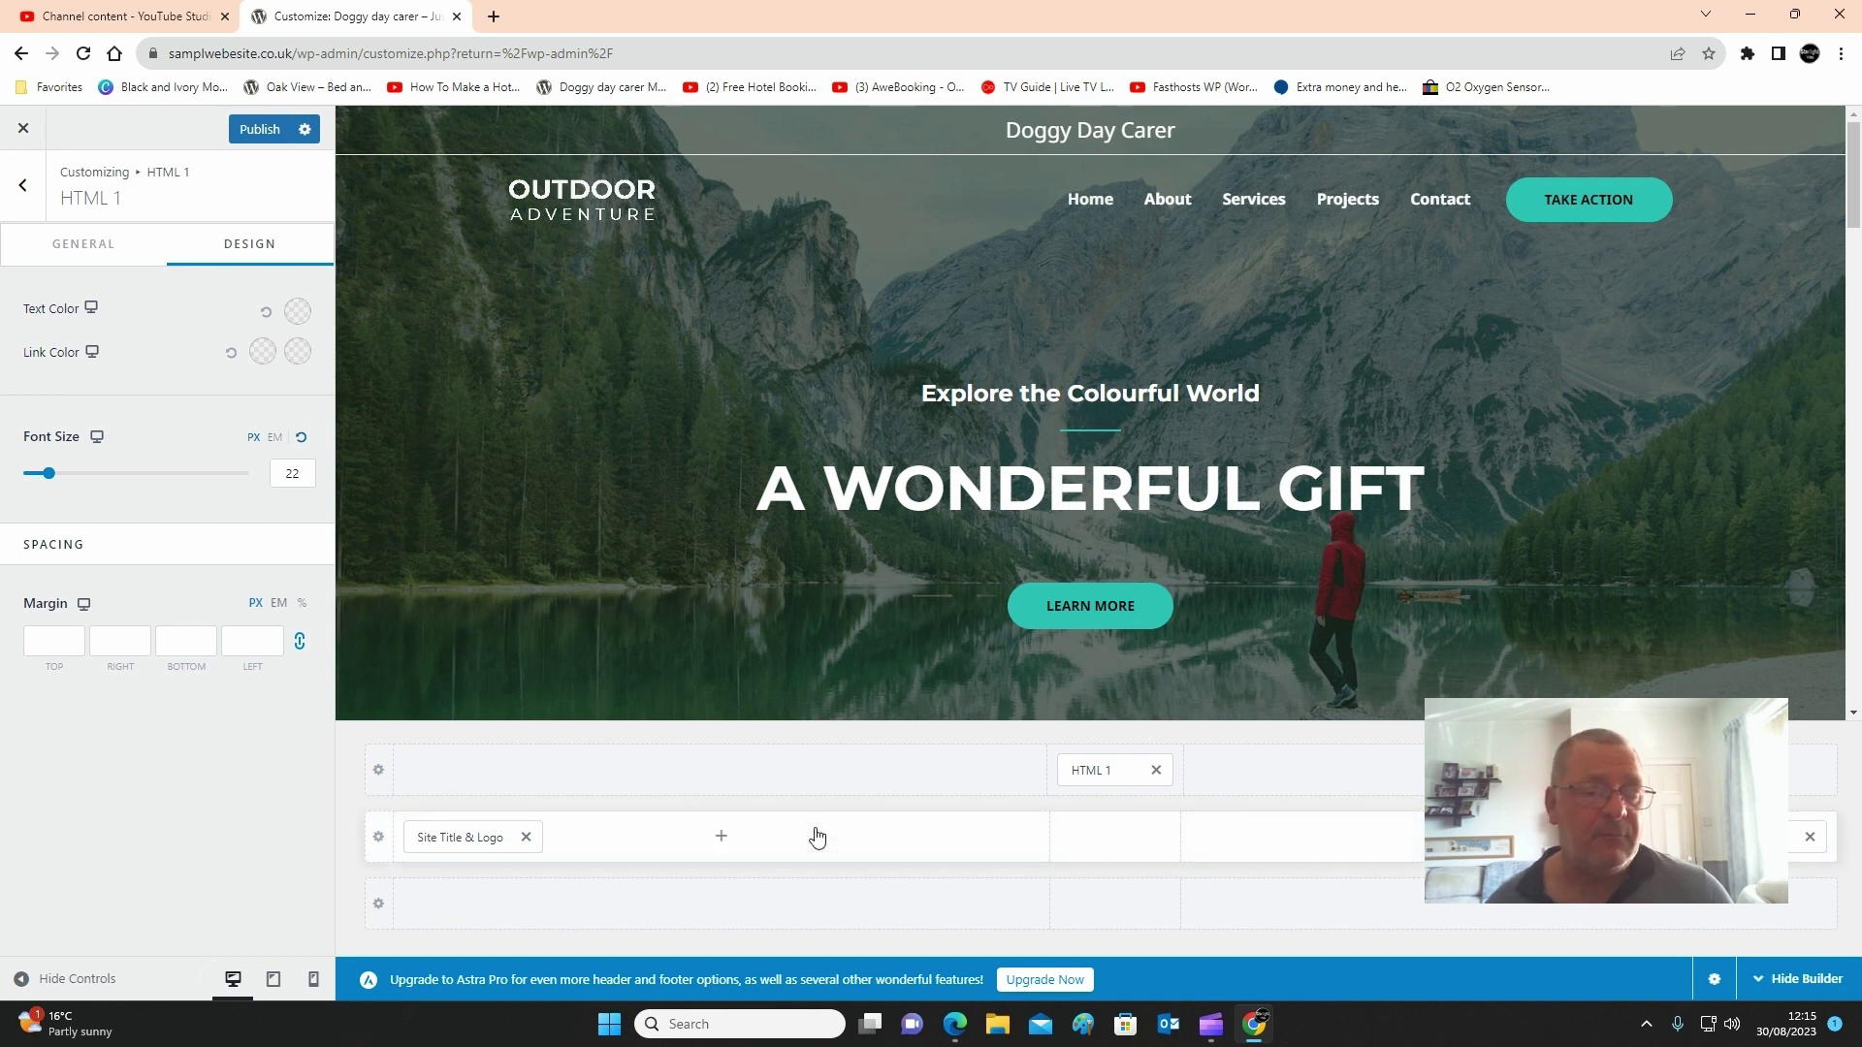
- Add an HTML 2 element to the top row and enter the phone number
{"action": "left_click", "coordinate": [1346, 774]}
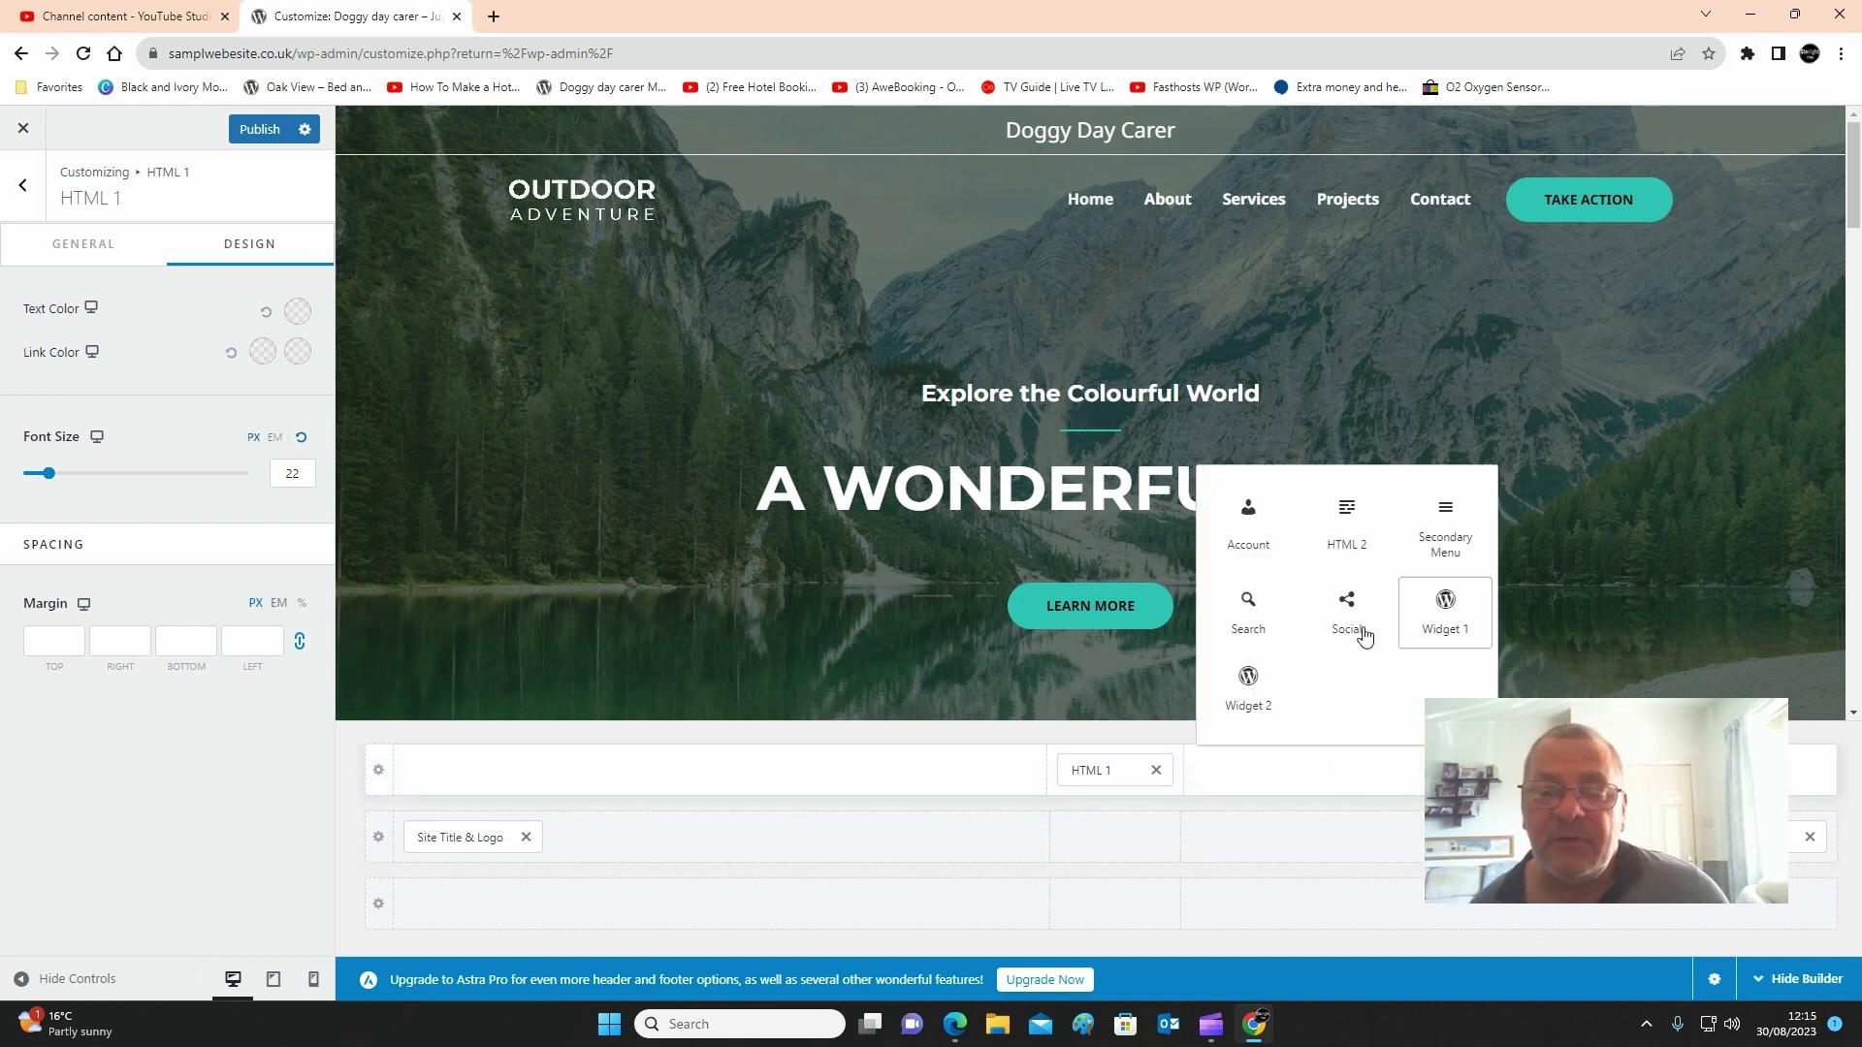
{"action": "left_click", "coordinate": [1352, 526]}
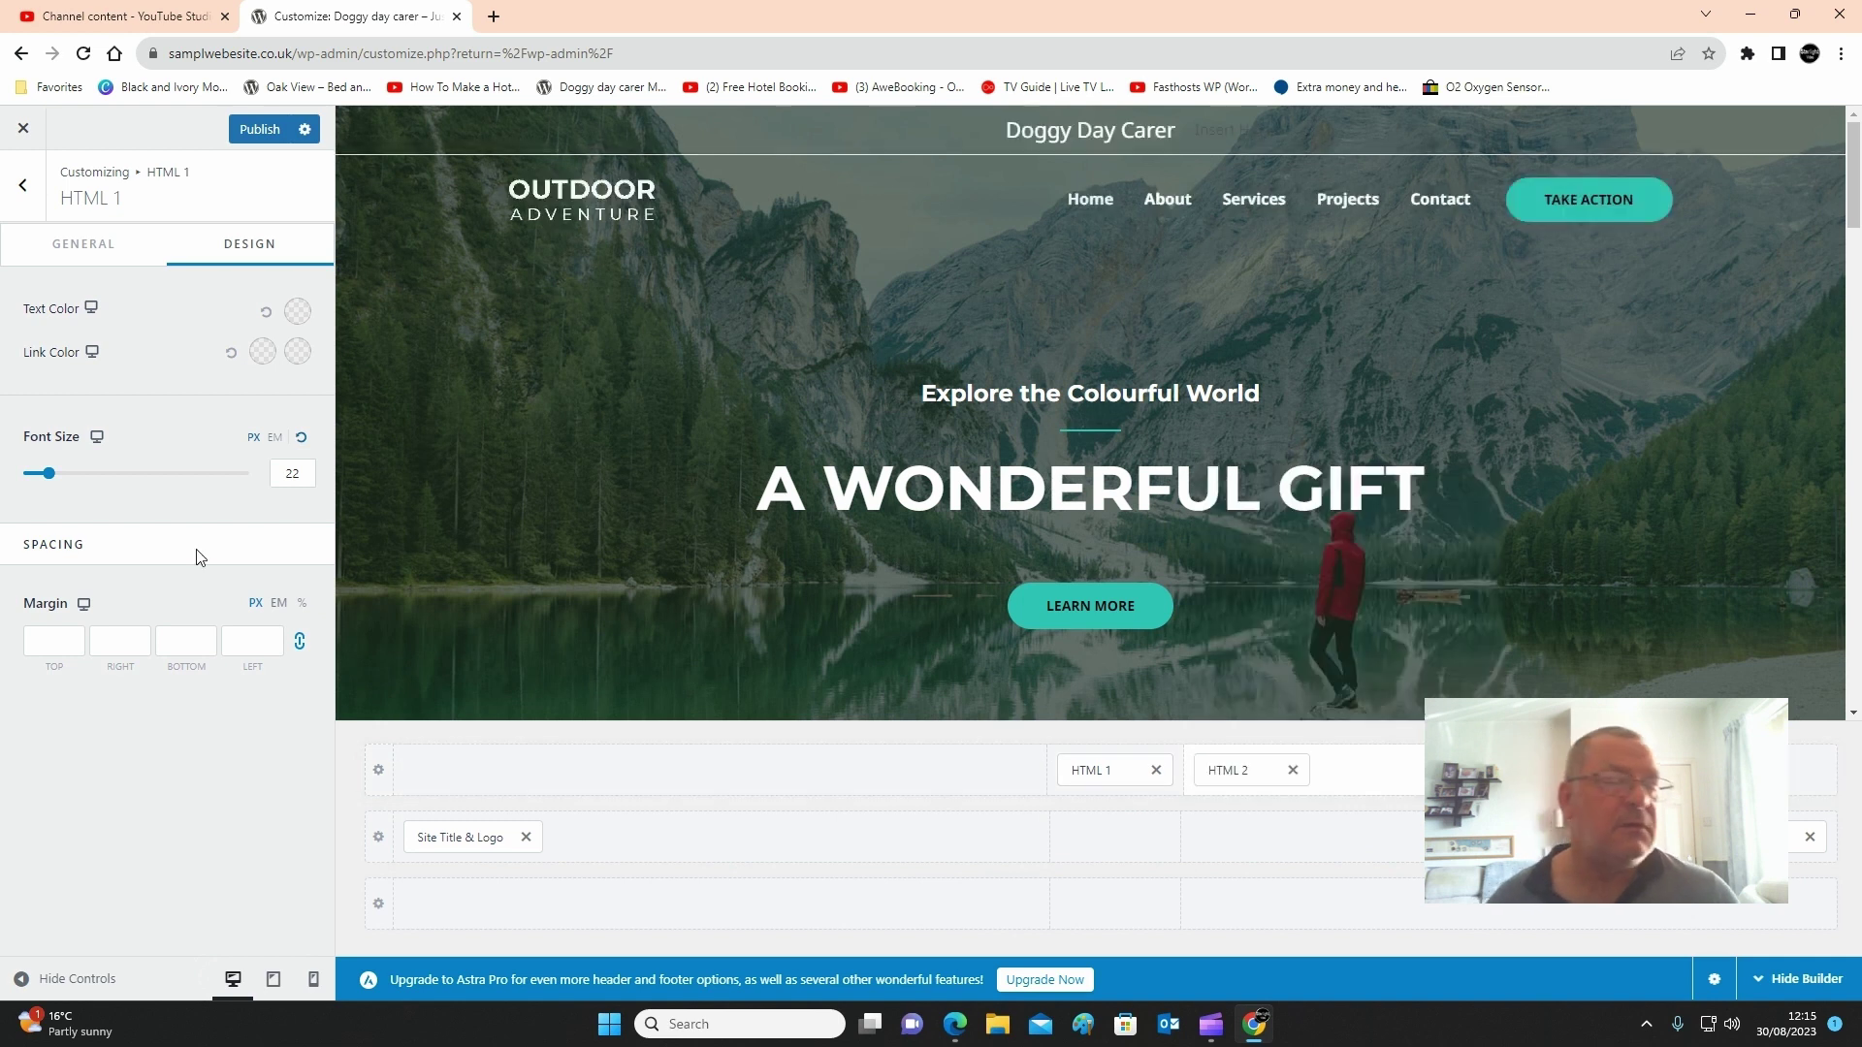
{"action": "left_click", "coordinate": [1227, 771]}
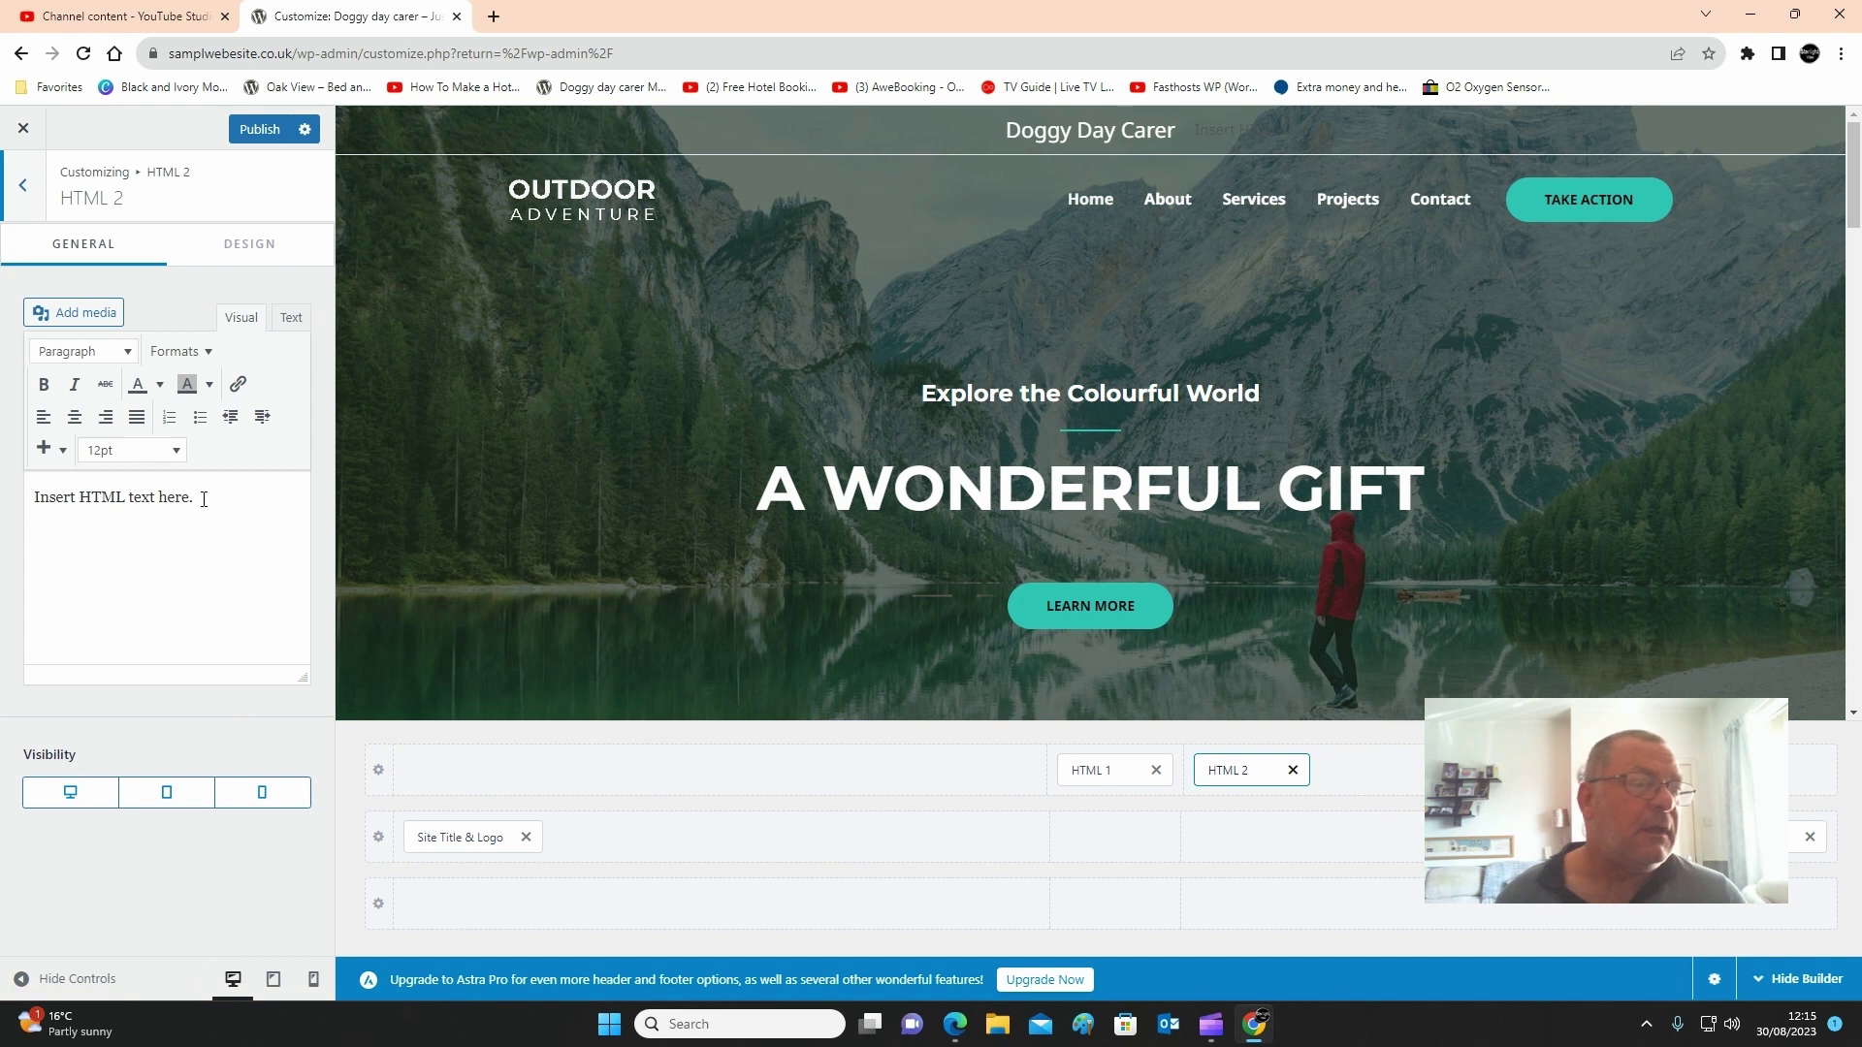
{"action": "left_click_drag", "start_coordinate": [203, 498], "coordinate": [3, 514]}
{"action": "type", "text": "o"}
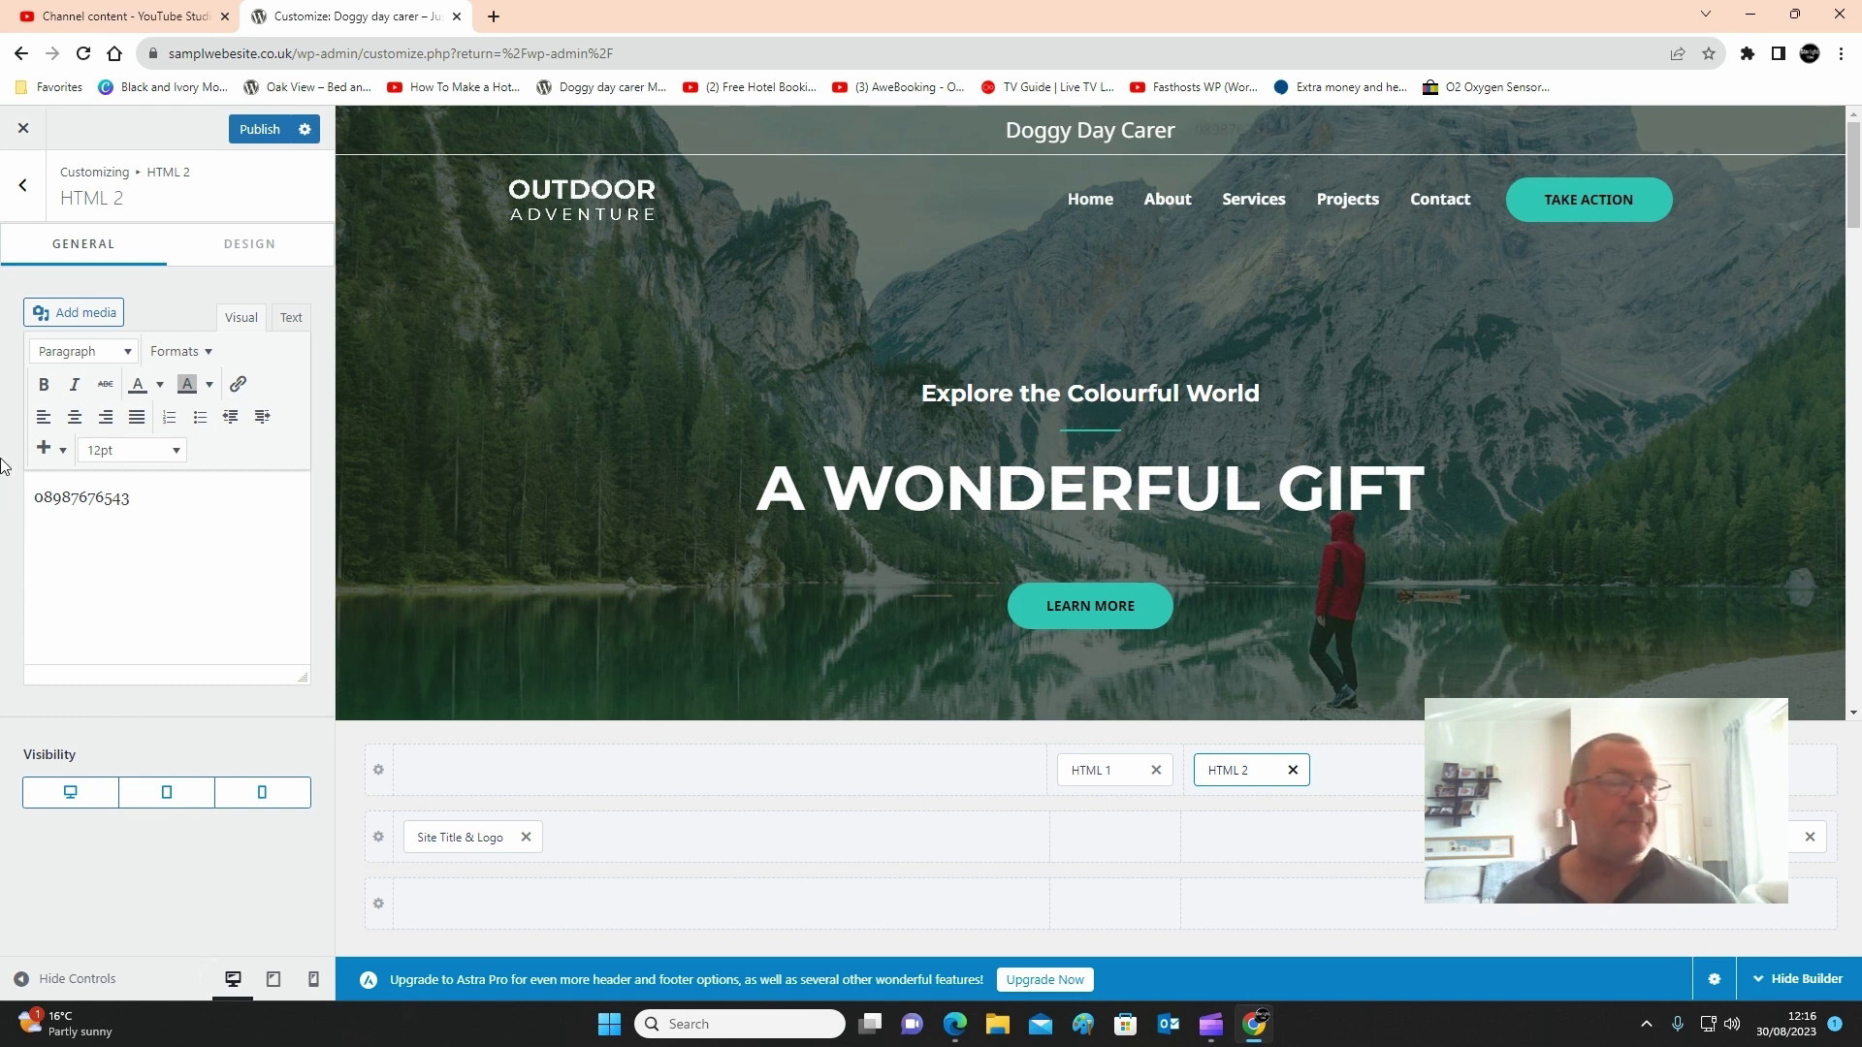
- Make the phone number white at font size 23 and publish the changes
{"action": "left_click_drag", "start_coordinate": [160, 501], "coordinate": [4, 499]}
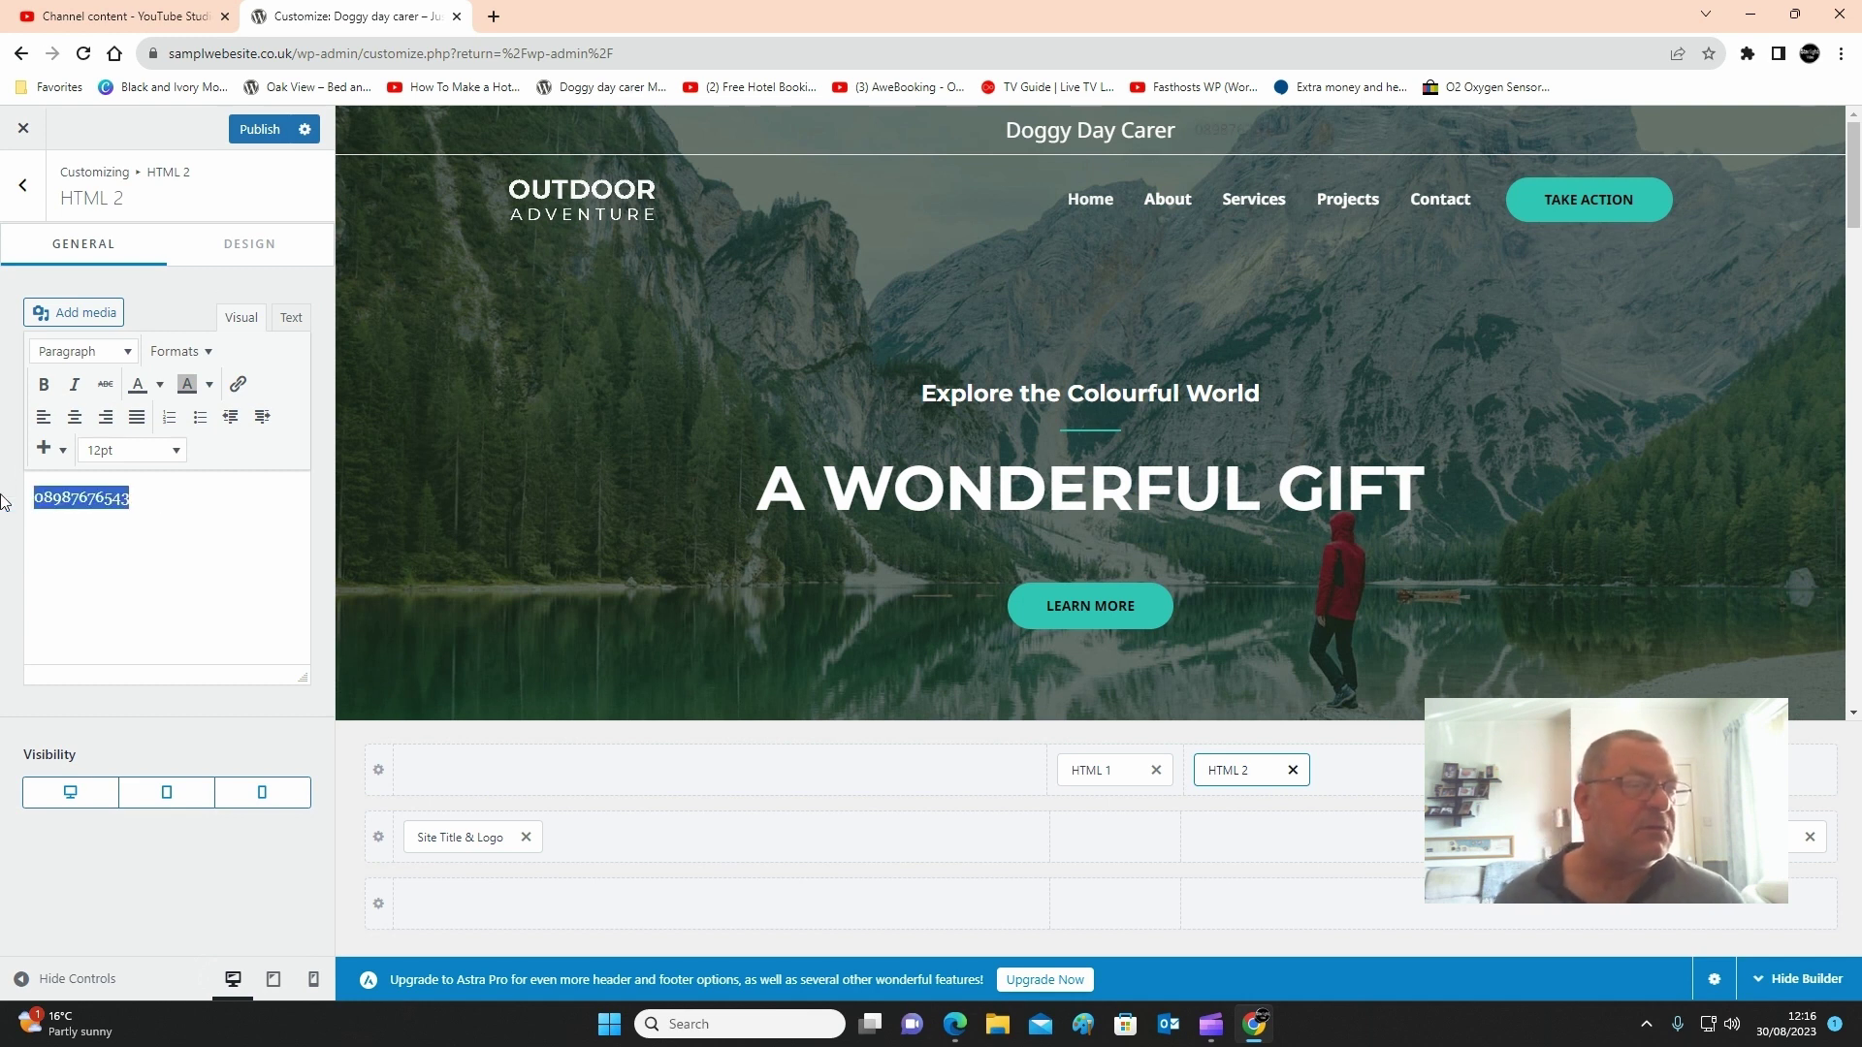
{"action": "left_click", "coordinate": [162, 387]}
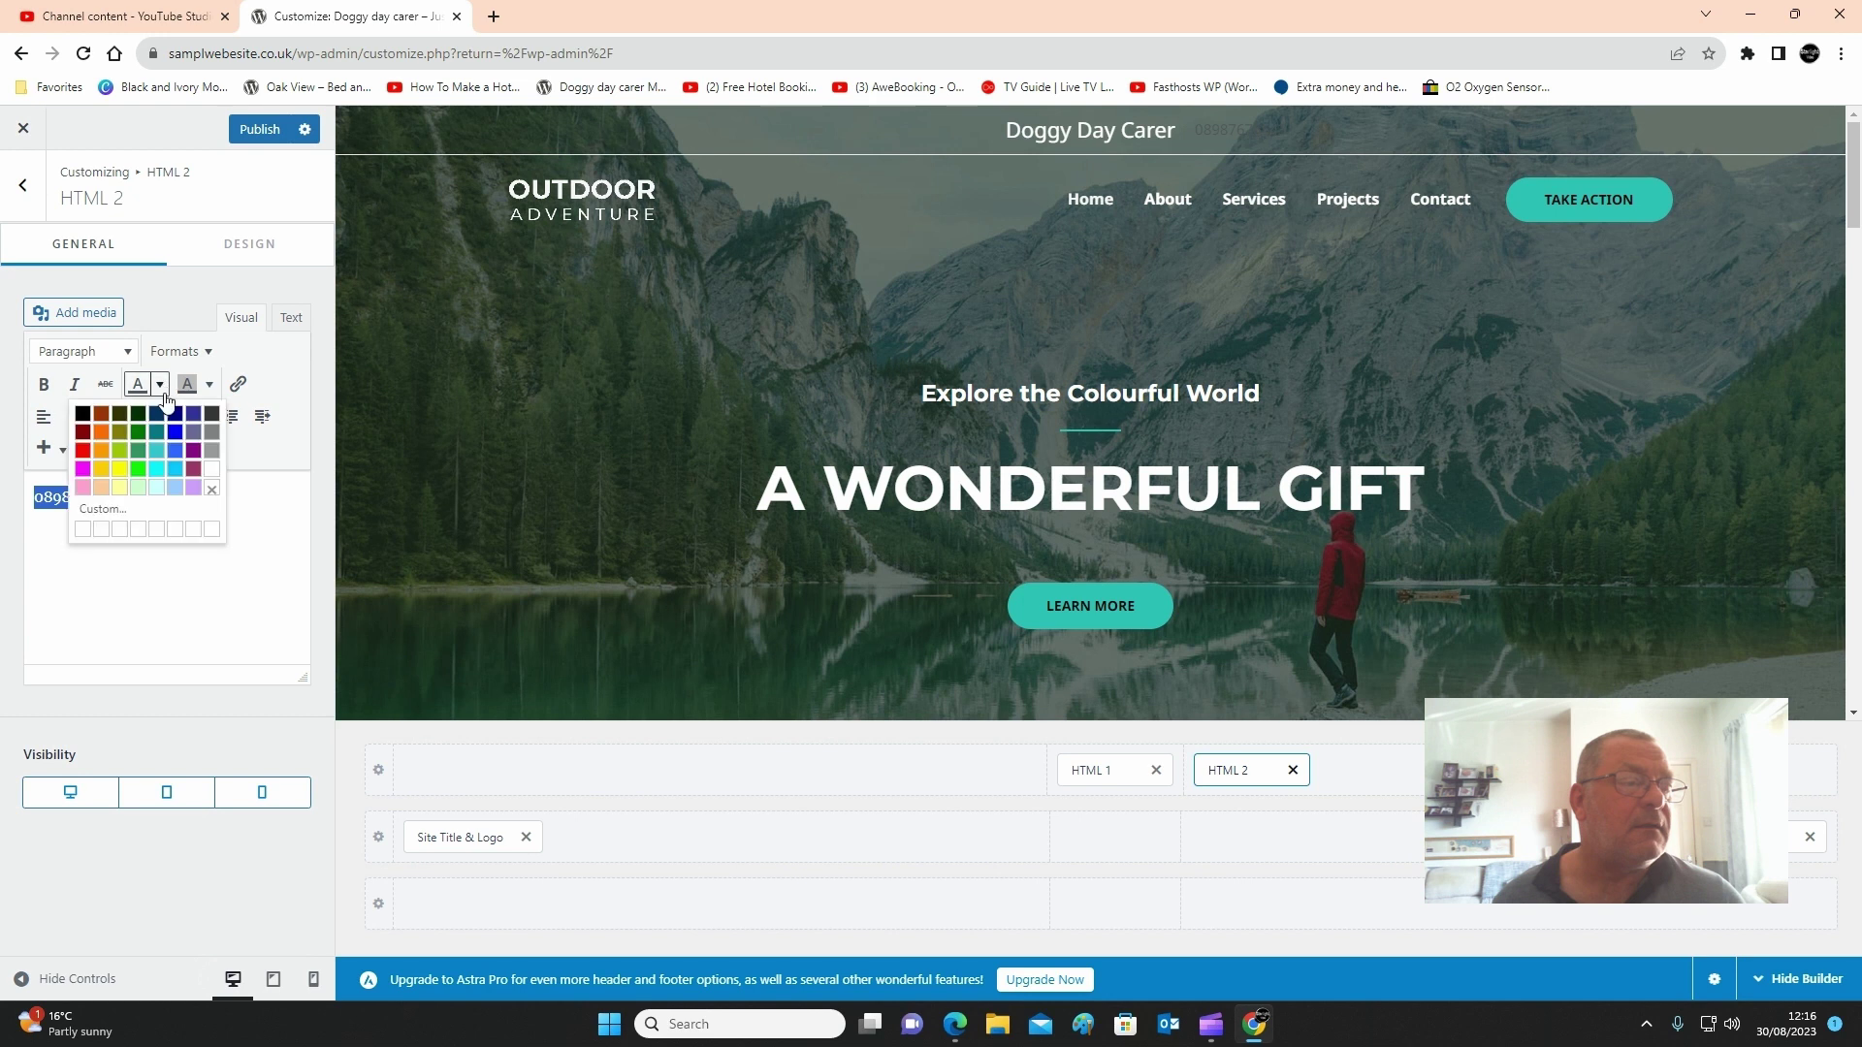
{"action": "left_click", "coordinate": [213, 471]}
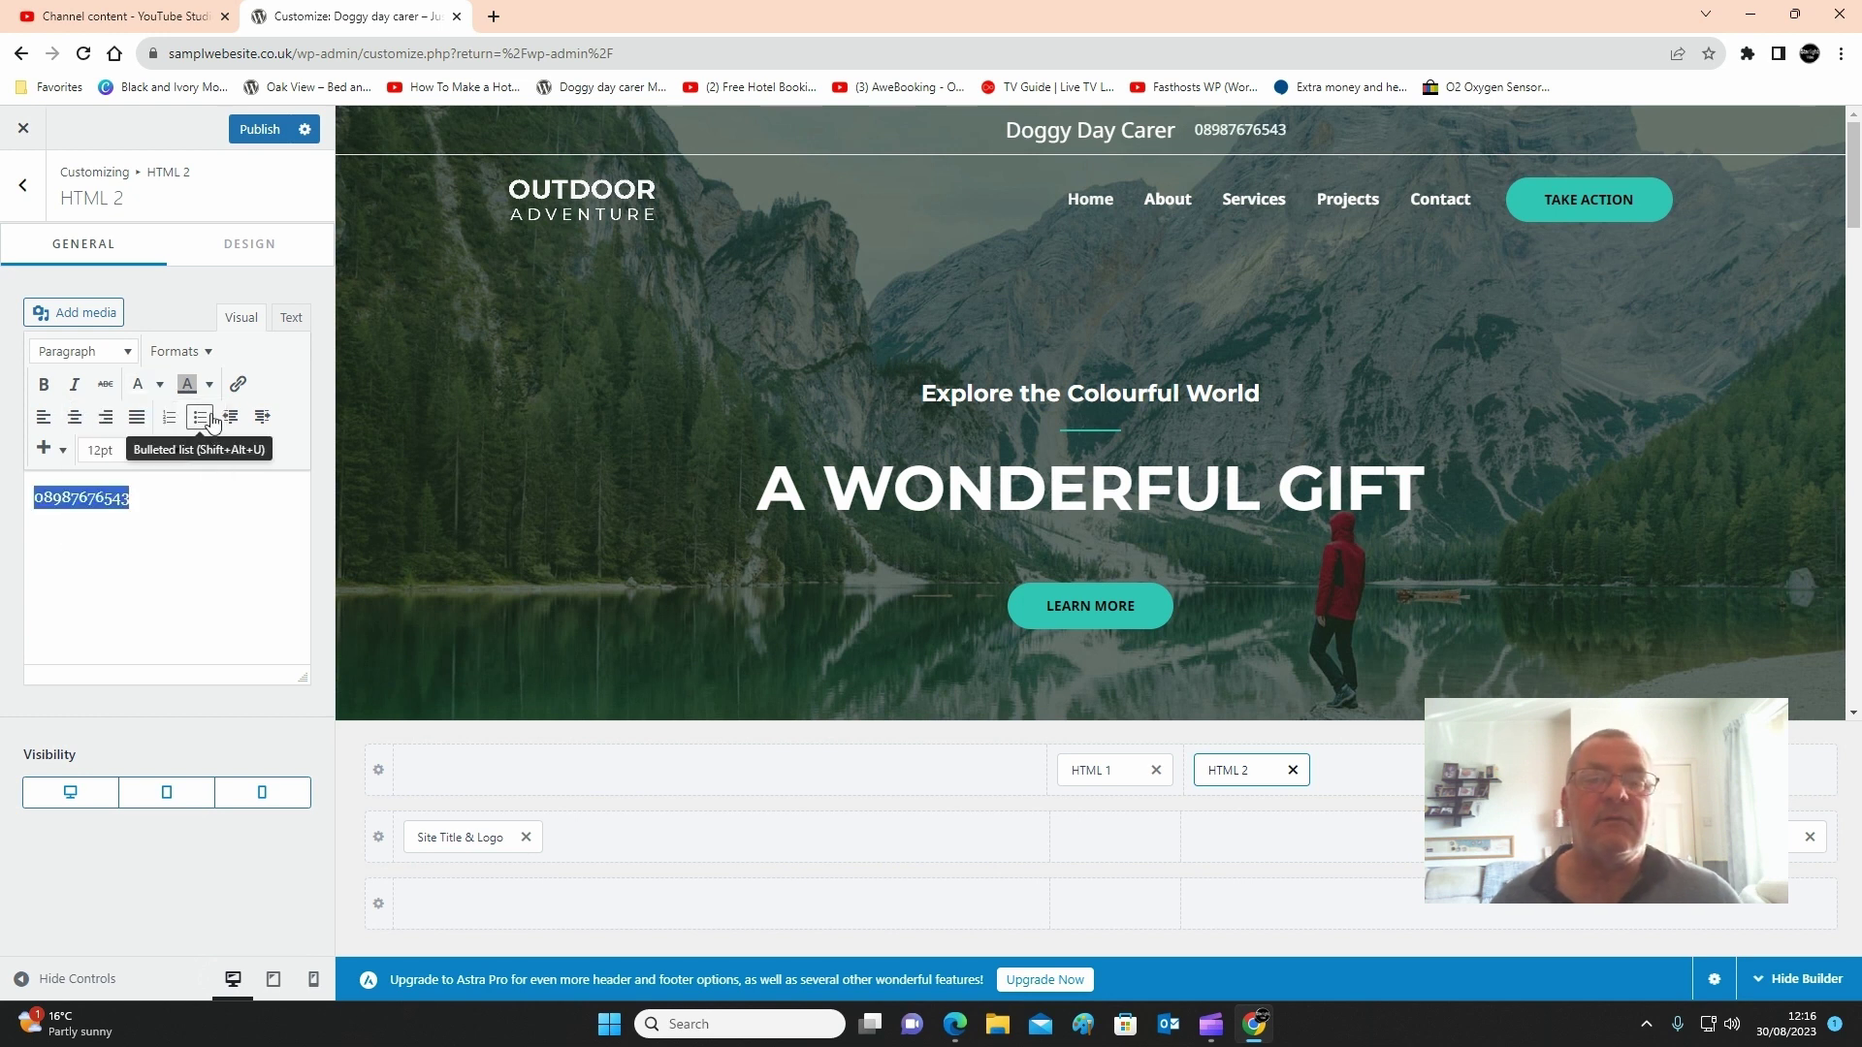
{"action": "left_click", "coordinate": [260, 256]}
{"action": "left_click_drag", "start_coordinate": [40, 473], "coordinate": [58, 481]}
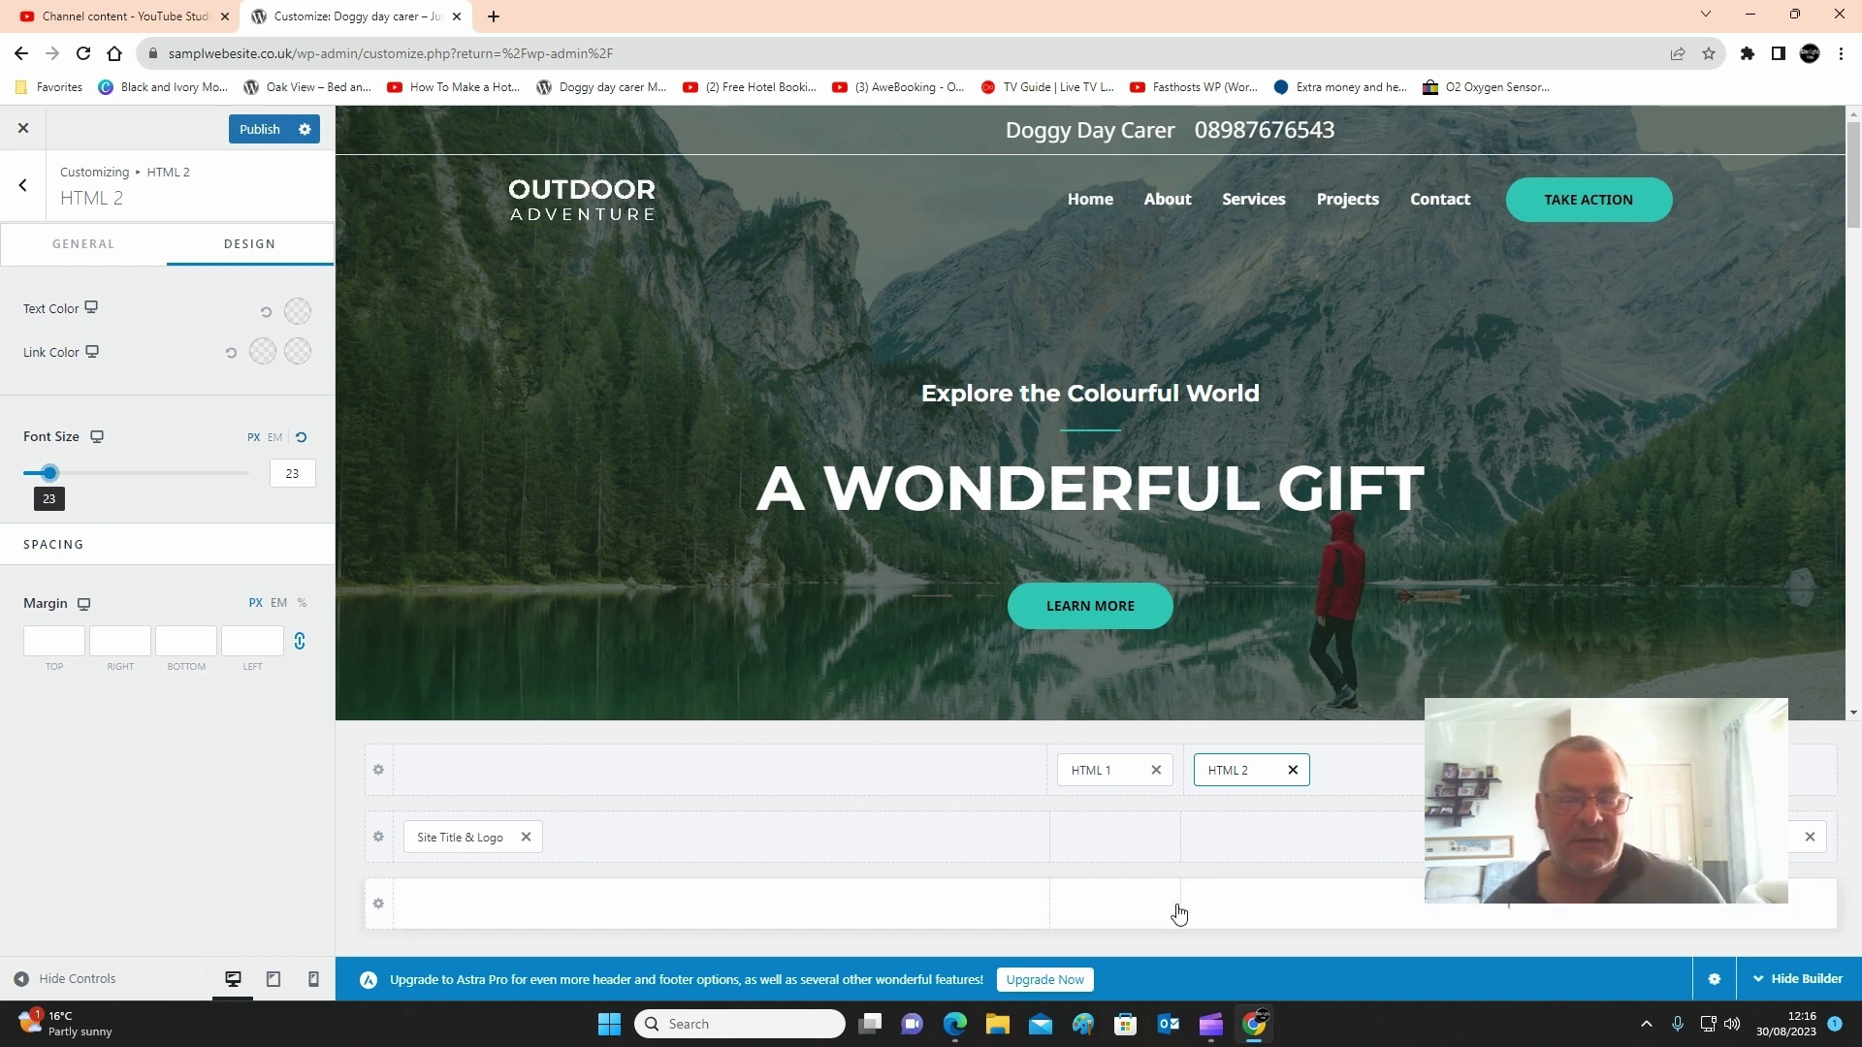
{"action": "left_click", "coordinate": [260, 129]}
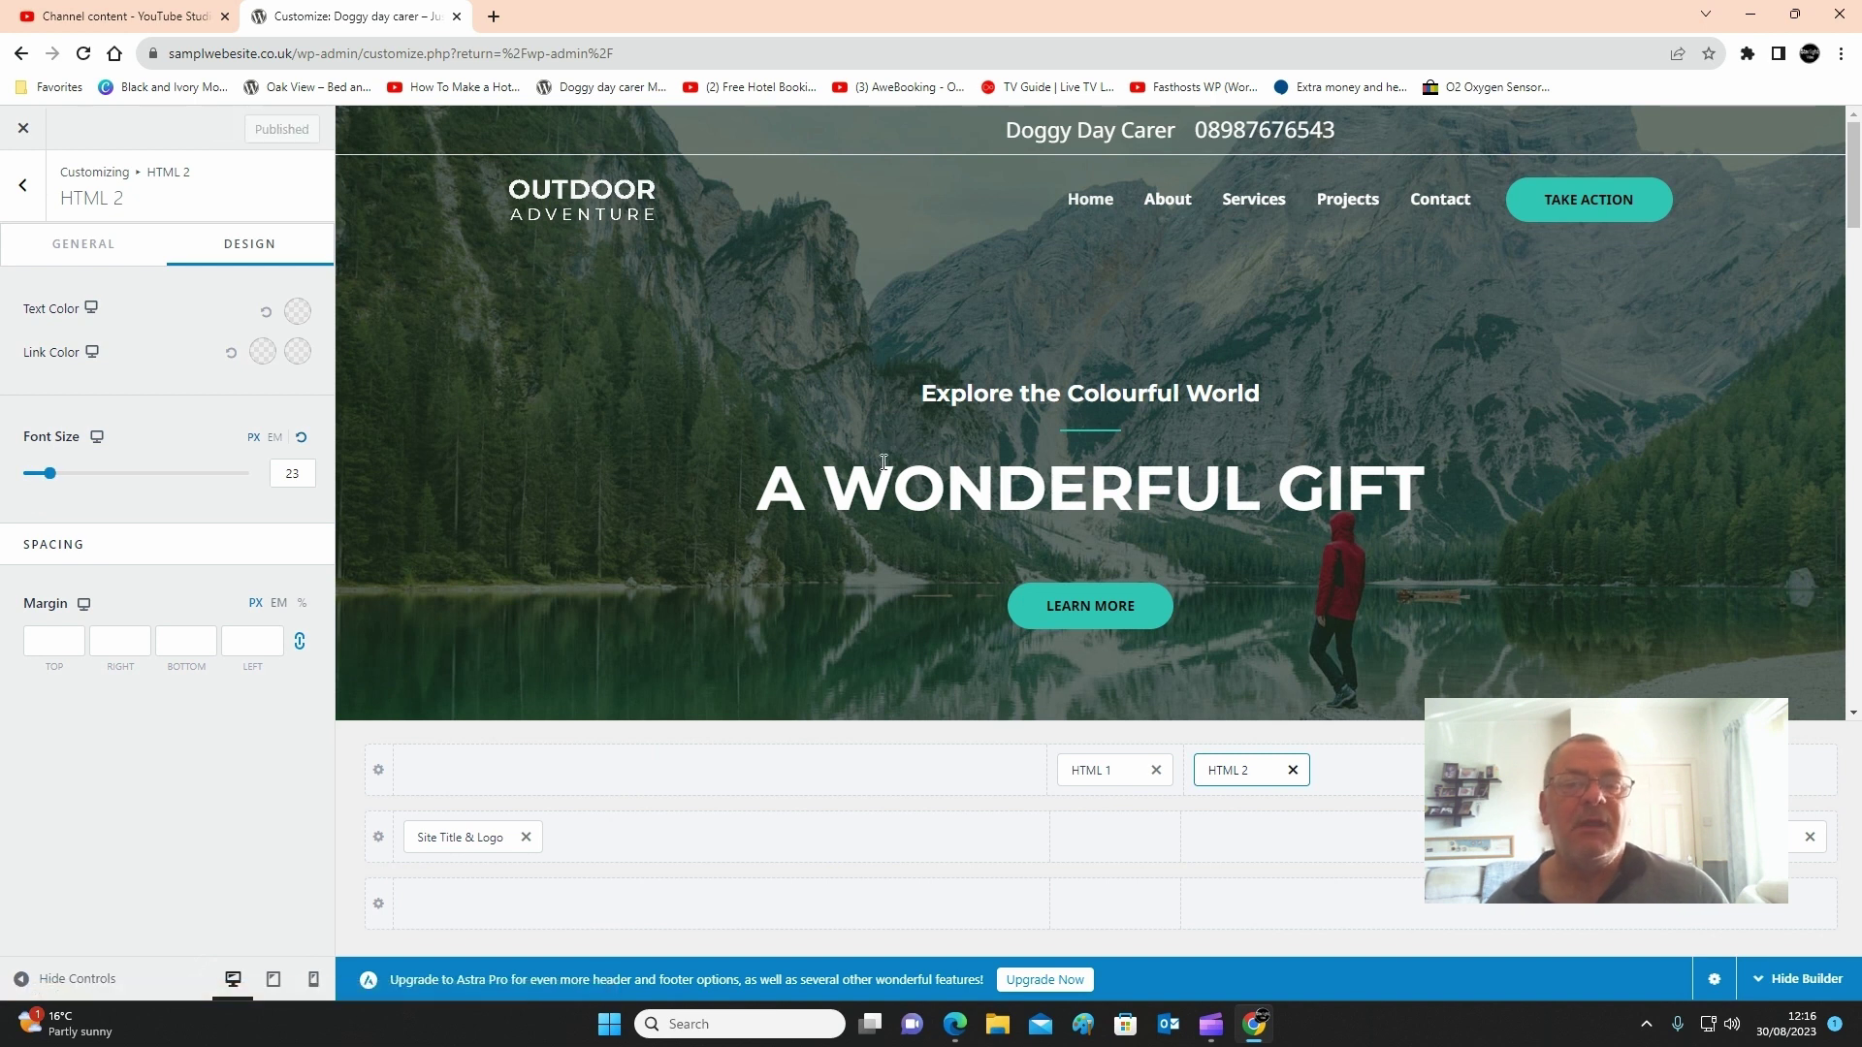
{"action": "scroll", "coordinate": [886, 456], "scroll_direction": "down", "scroll_amount": 1}
{"action": "scroll", "coordinate": [886, 462], "scroll_direction": "down", "scroll_amount": 3}
{"action": "scroll", "coordinate": [886, 462], "scroll_direction": "up", "scroll_amount": 4}
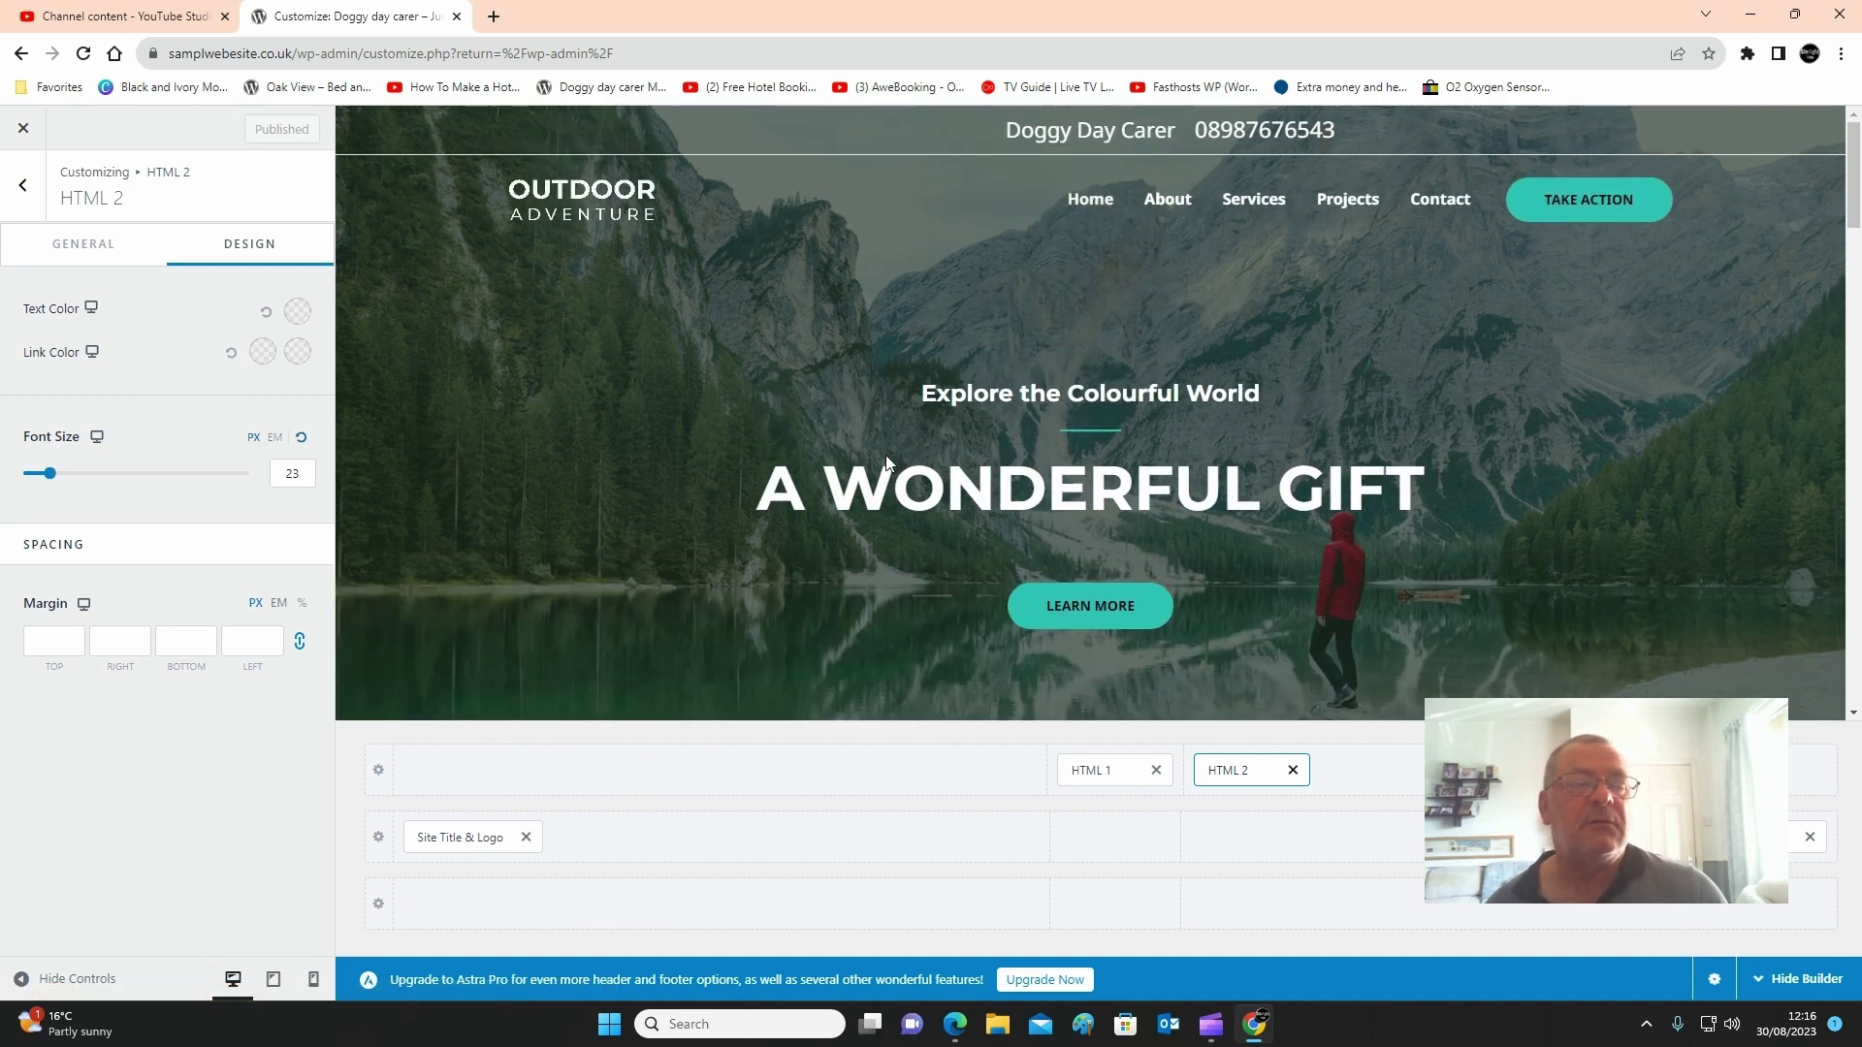
{"action": "scroll", "coordinate": [893, 471], "scroll_direction": "down", "scroll_amount": 6}
{"action": "scroll", "coordinate": [914, 467], "scroll_direction": "down", "scroll_amount": 15}
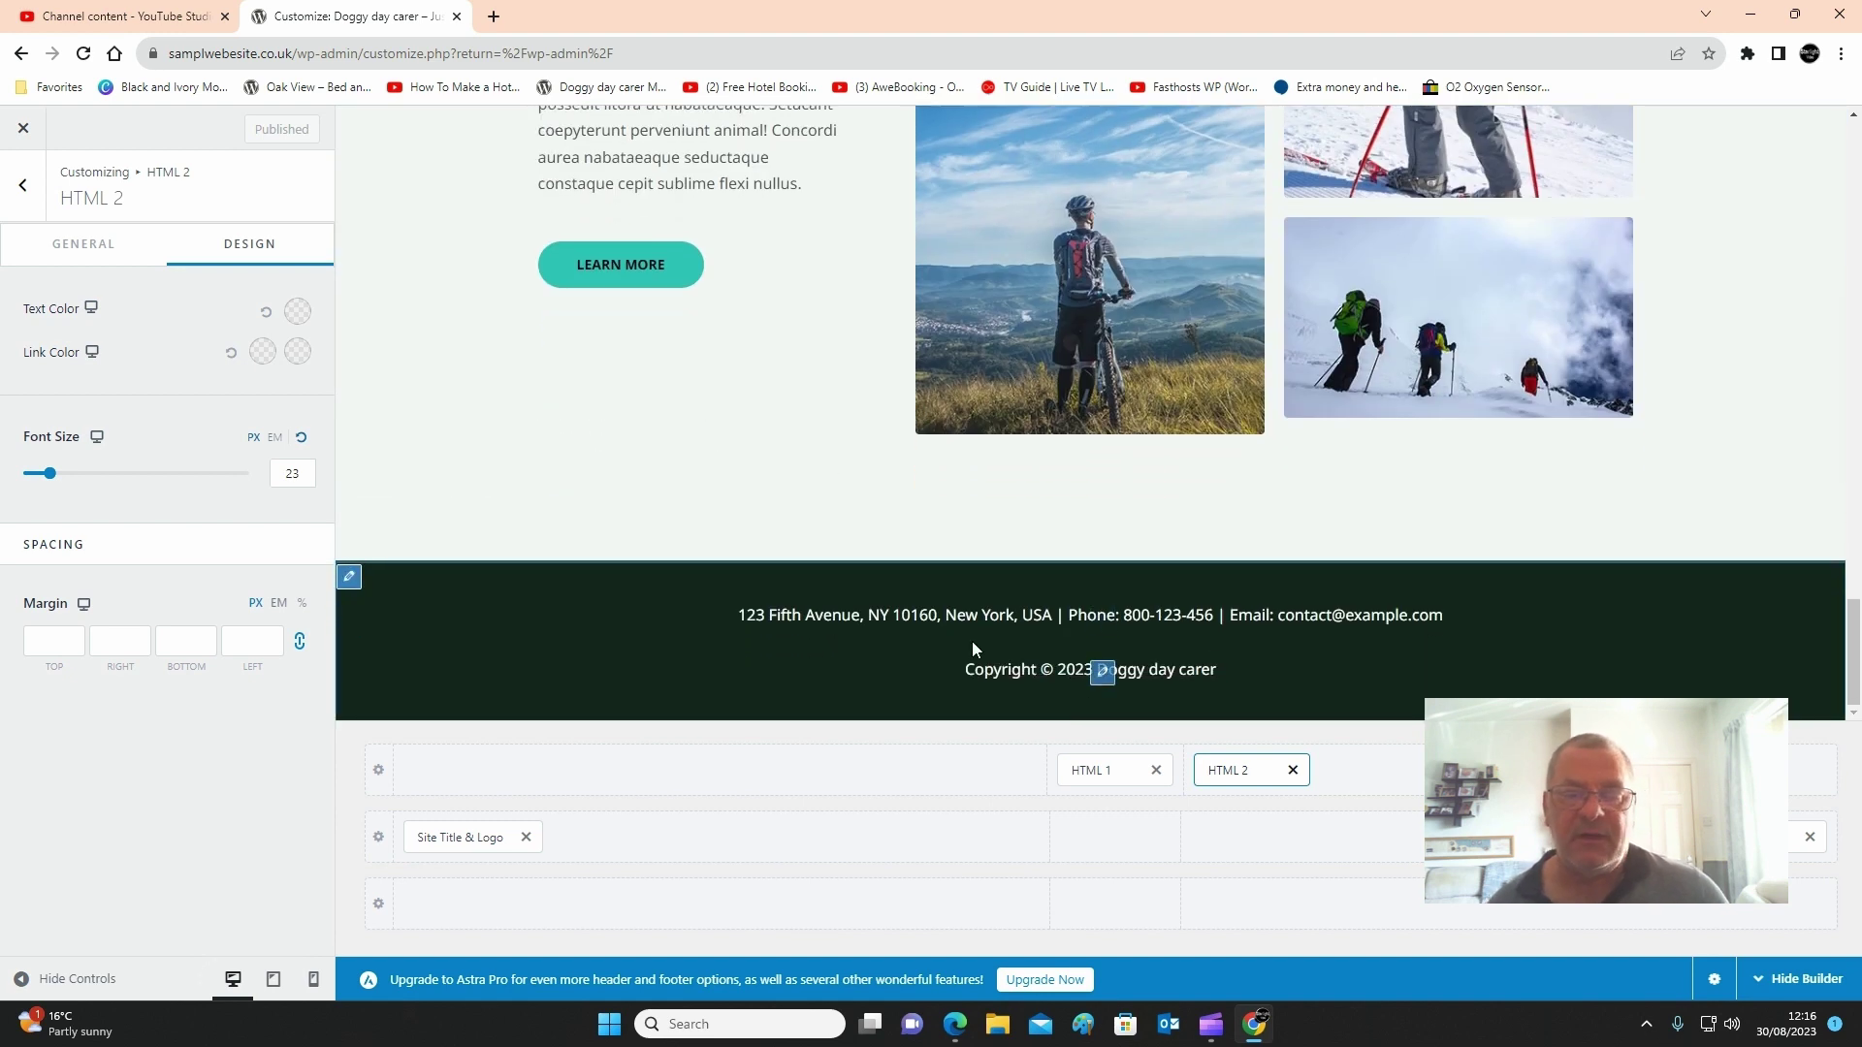
- Go from the header phone element to the Footer Builder's Copyright element and the address widget
{"action": "left_click", "coordinate": [27, 189]}
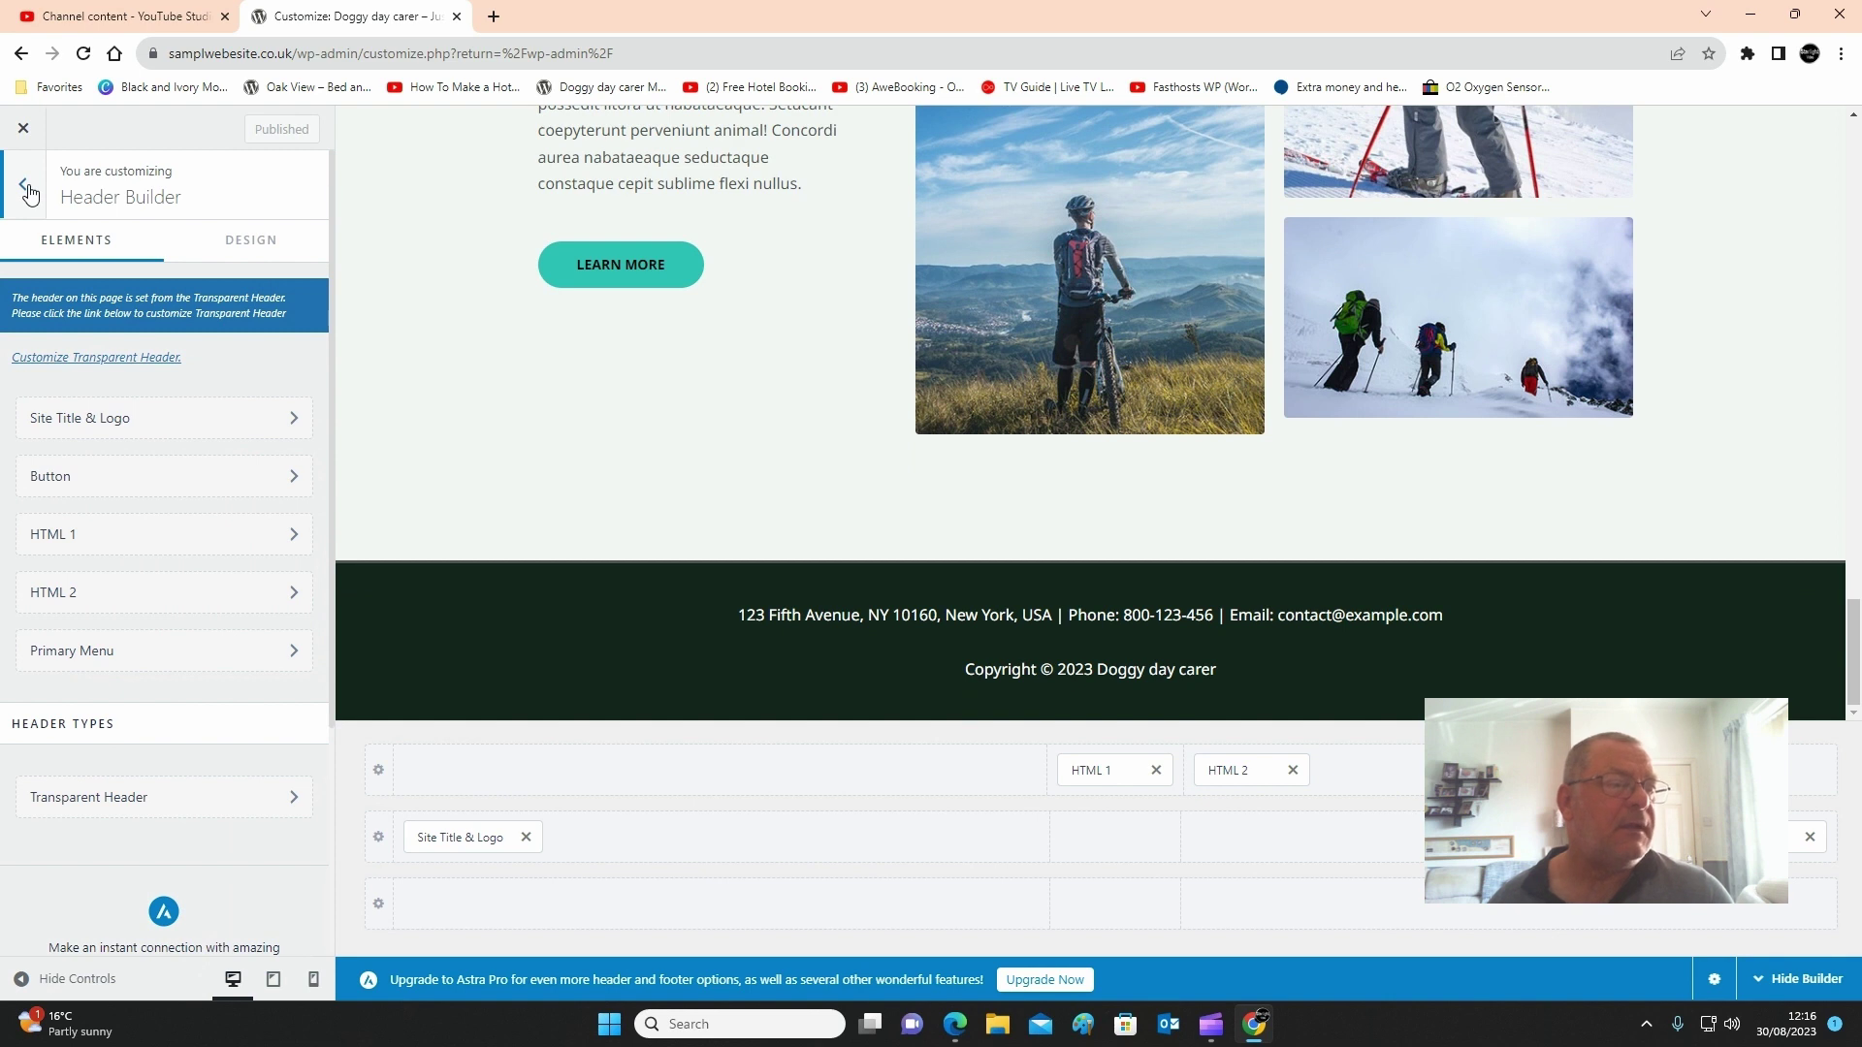
{"action": "left_click", "coordinate": [27, 188]}
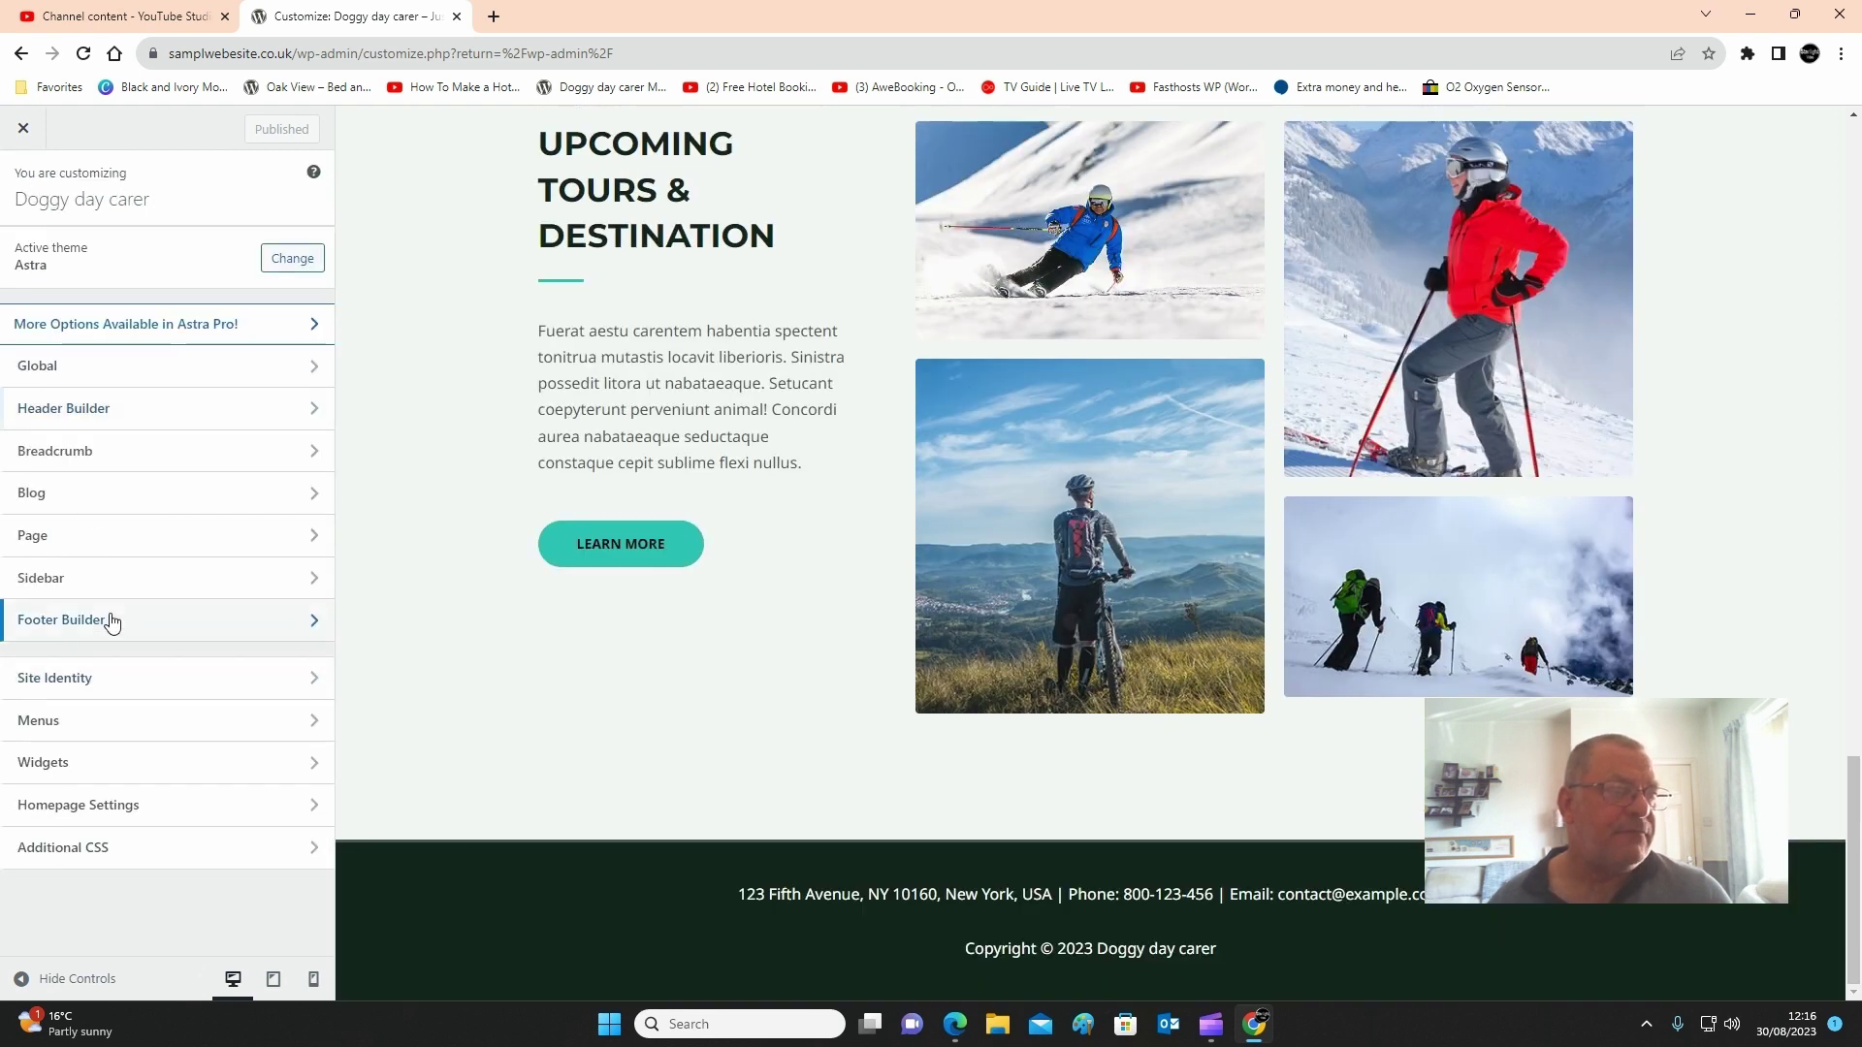
{"action": "left_click", "coordinate": [112, 622]}
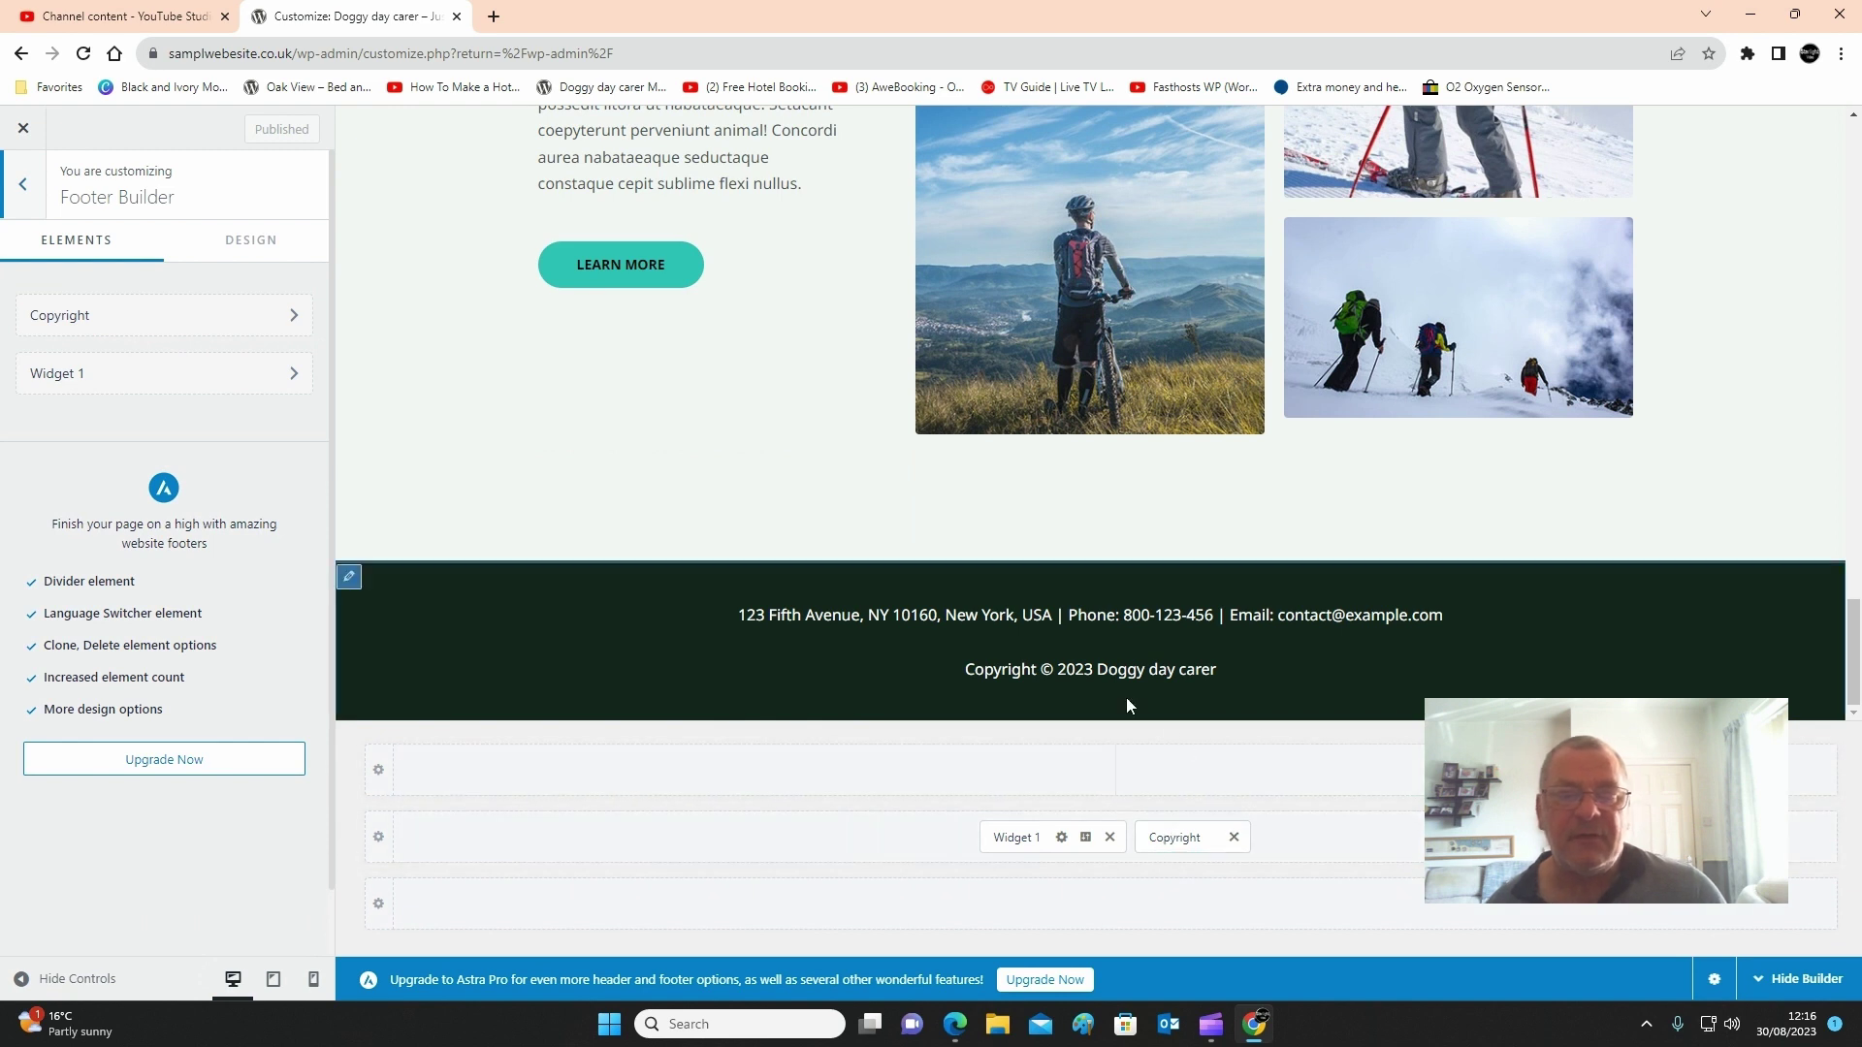
{"action": "left_click", "coordinate": [1170, 840]}
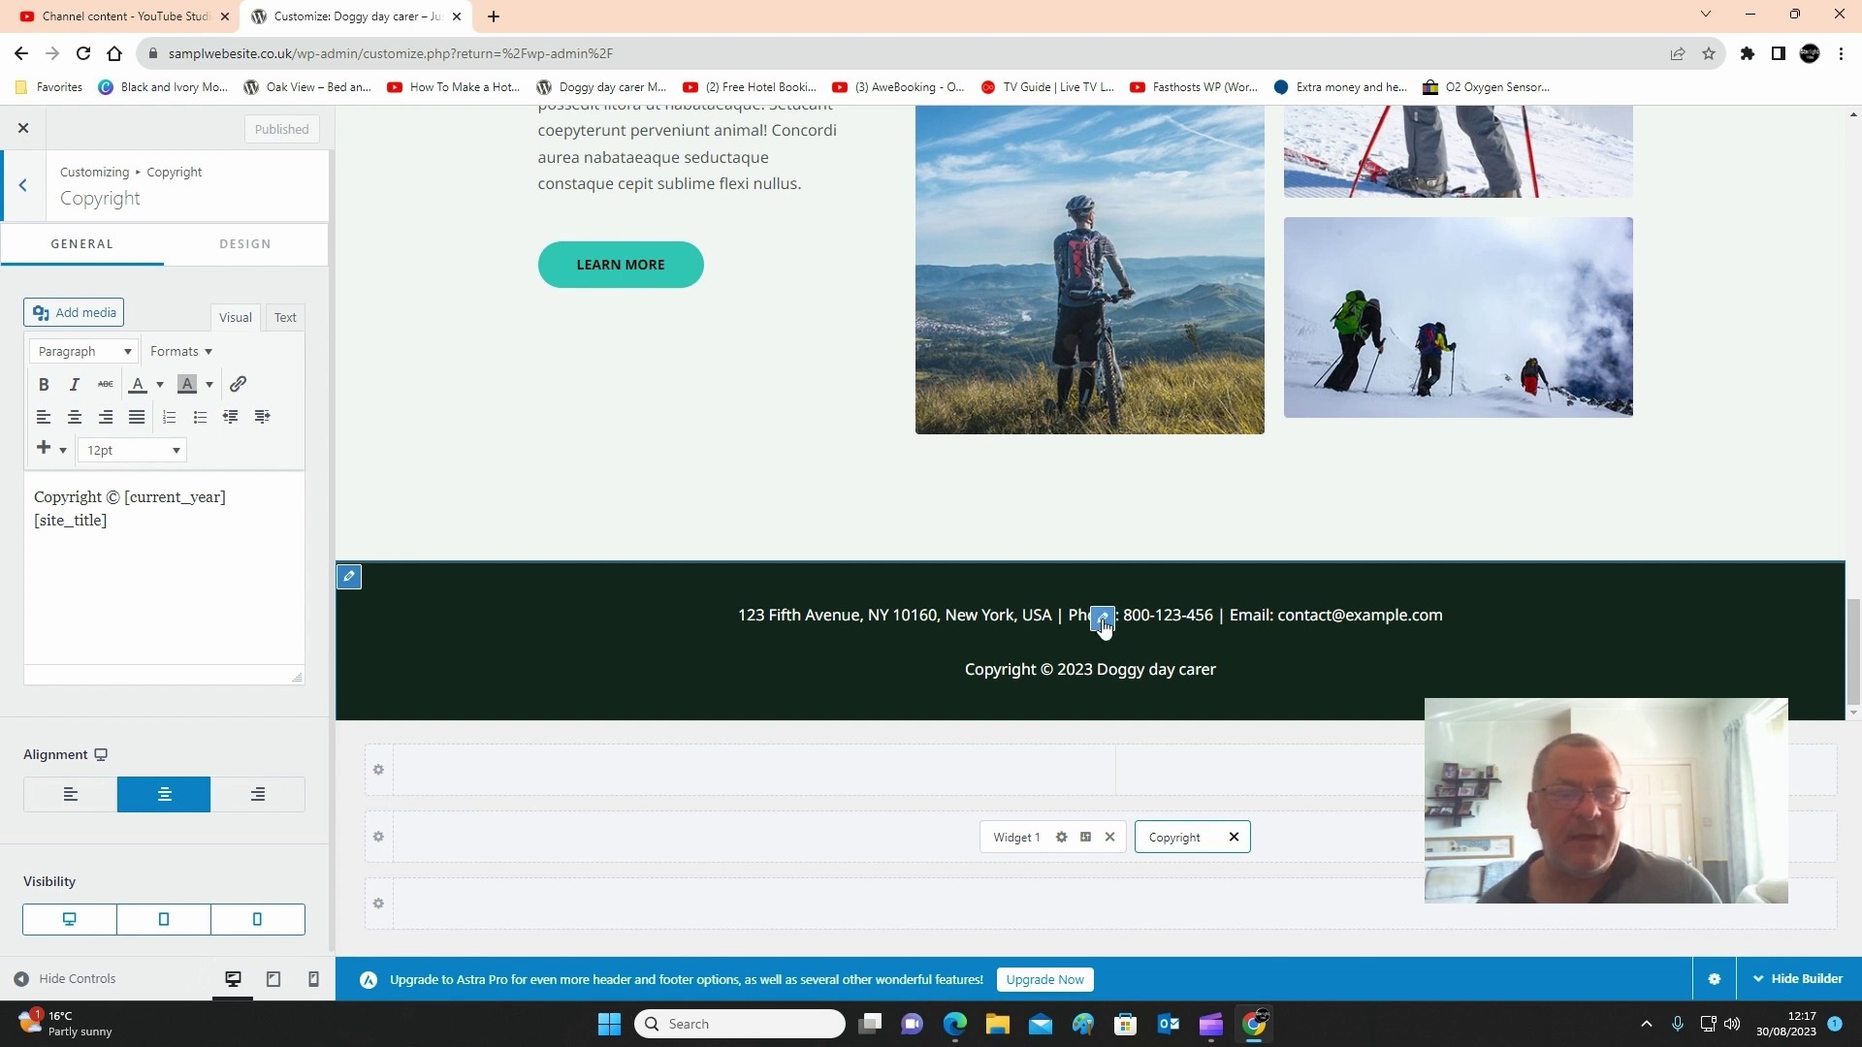
{"action": "left_click", "coordinate": [1101, 617]}
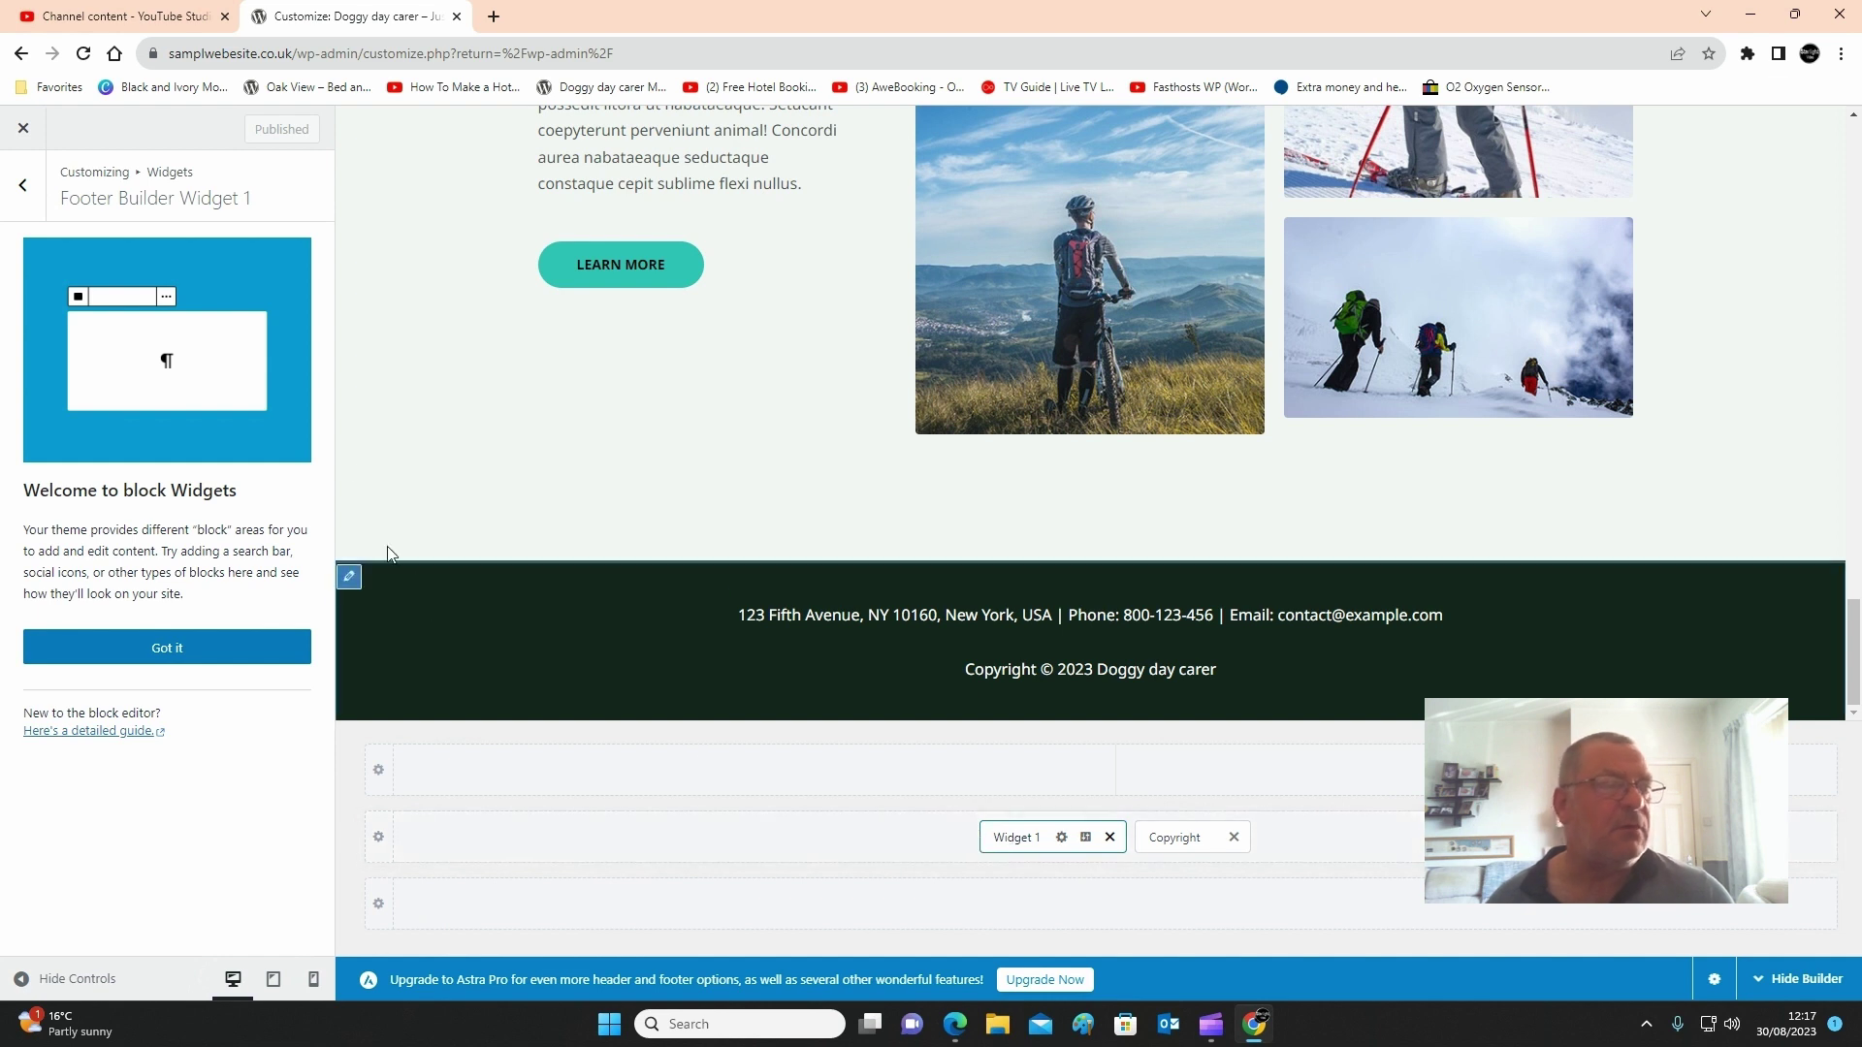
- Replace the footer street address with 'grgregregrerg ter erge' and publish the change
{"action": "left_click", "coordinate": [136, 647]}
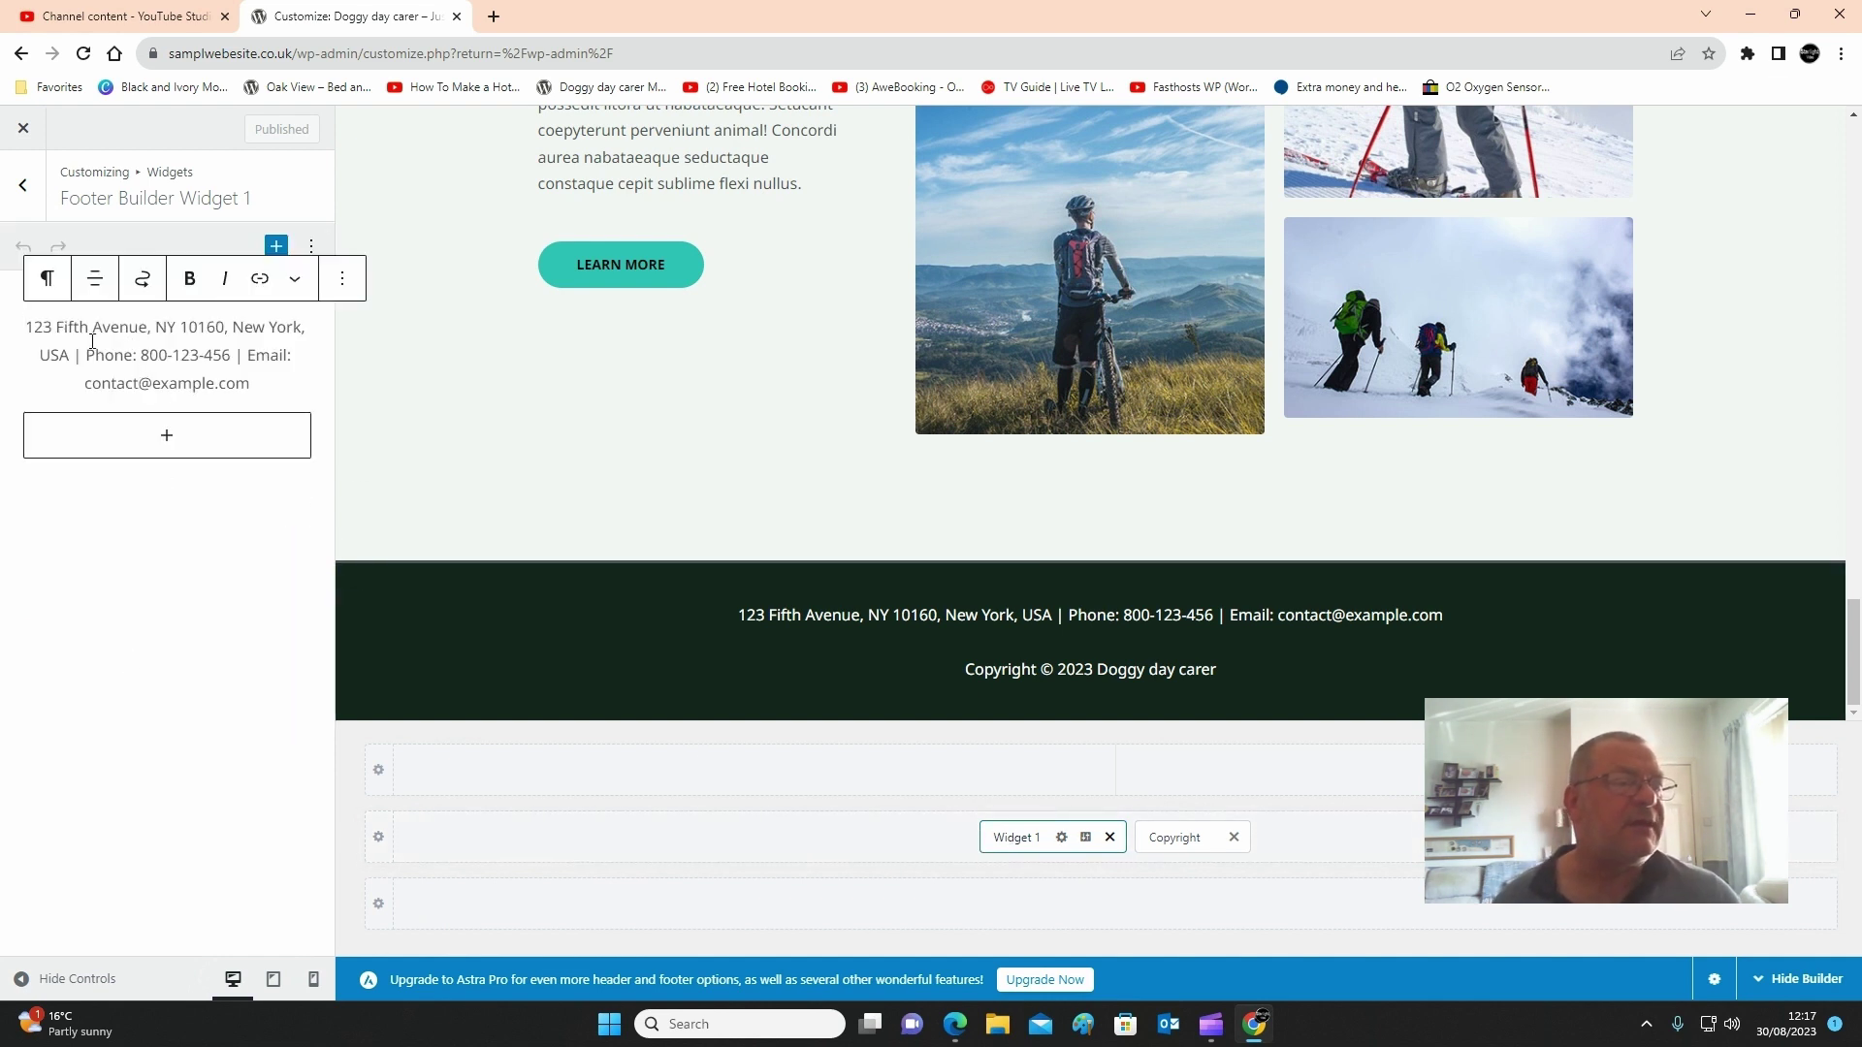
{"action": "left_click_drag", "start_coordinate": [30, 327], "coordinate": [68, 359]}
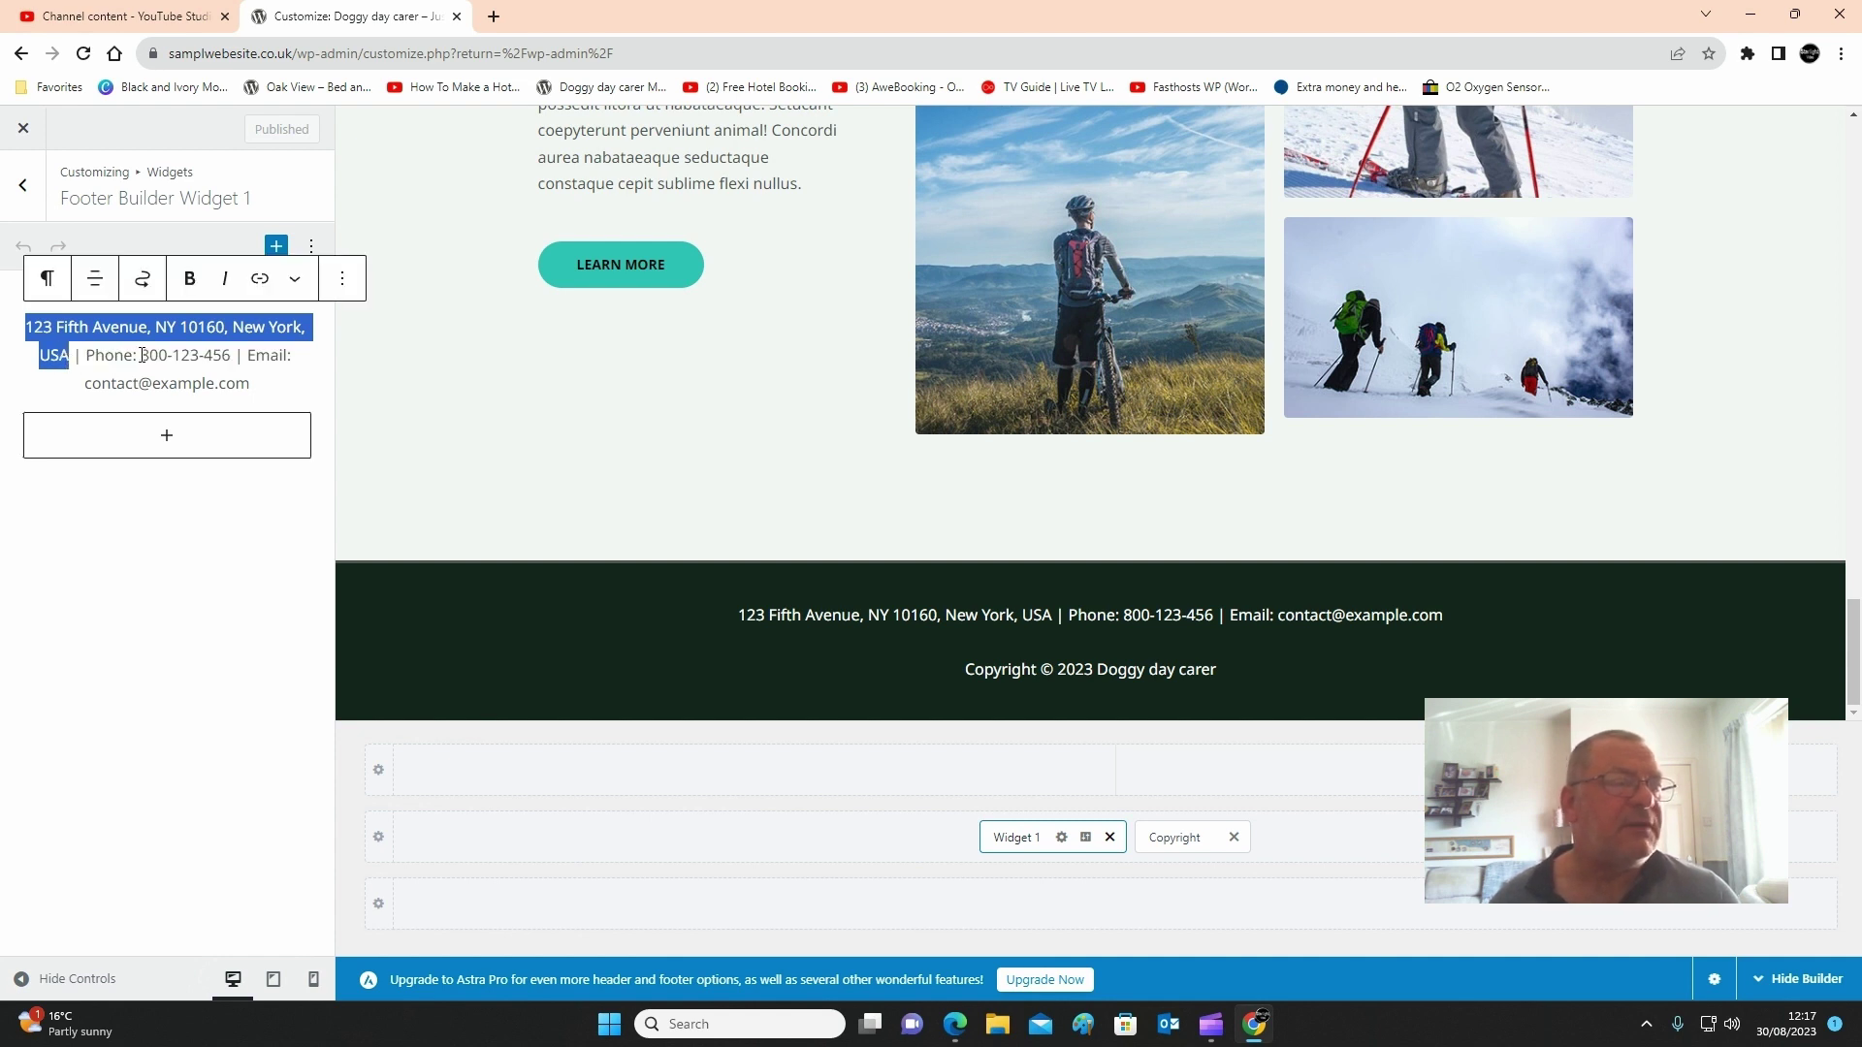
{"action": "type", "text": "grgregregrerg"}
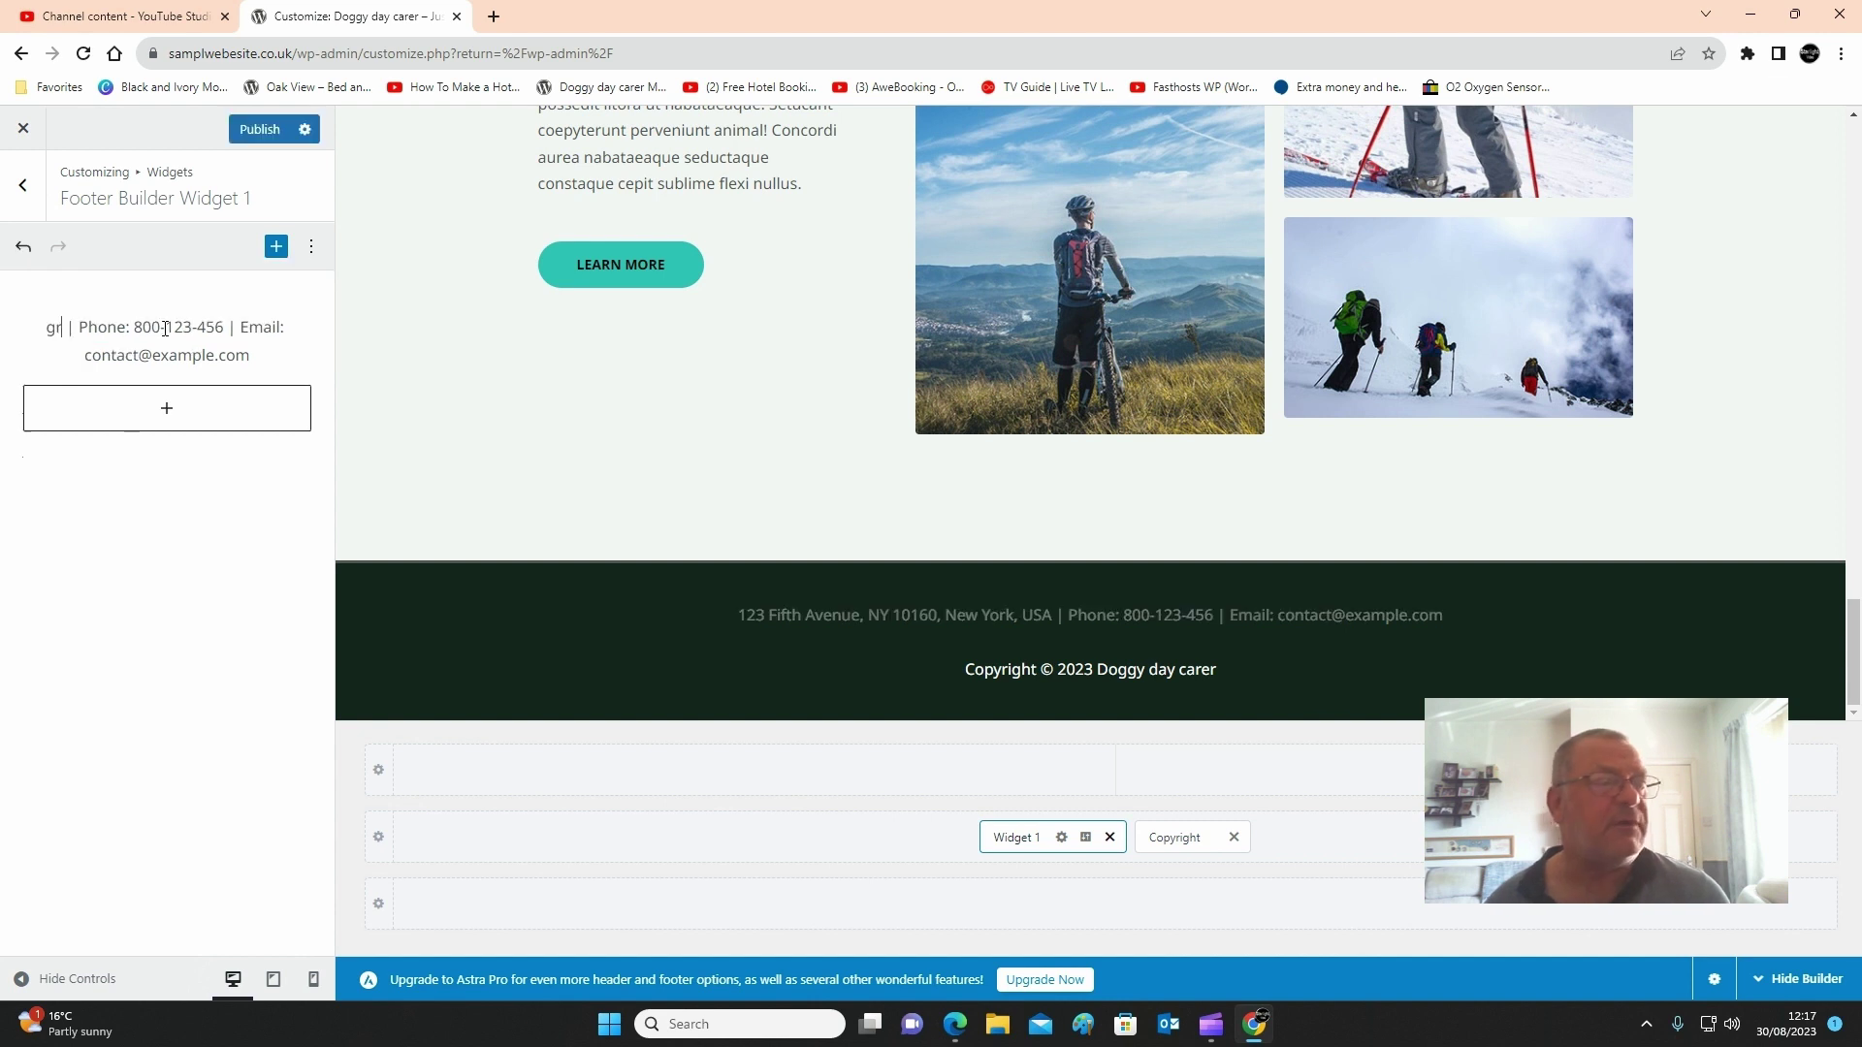
{"action": "type", "text": " ter erge"}
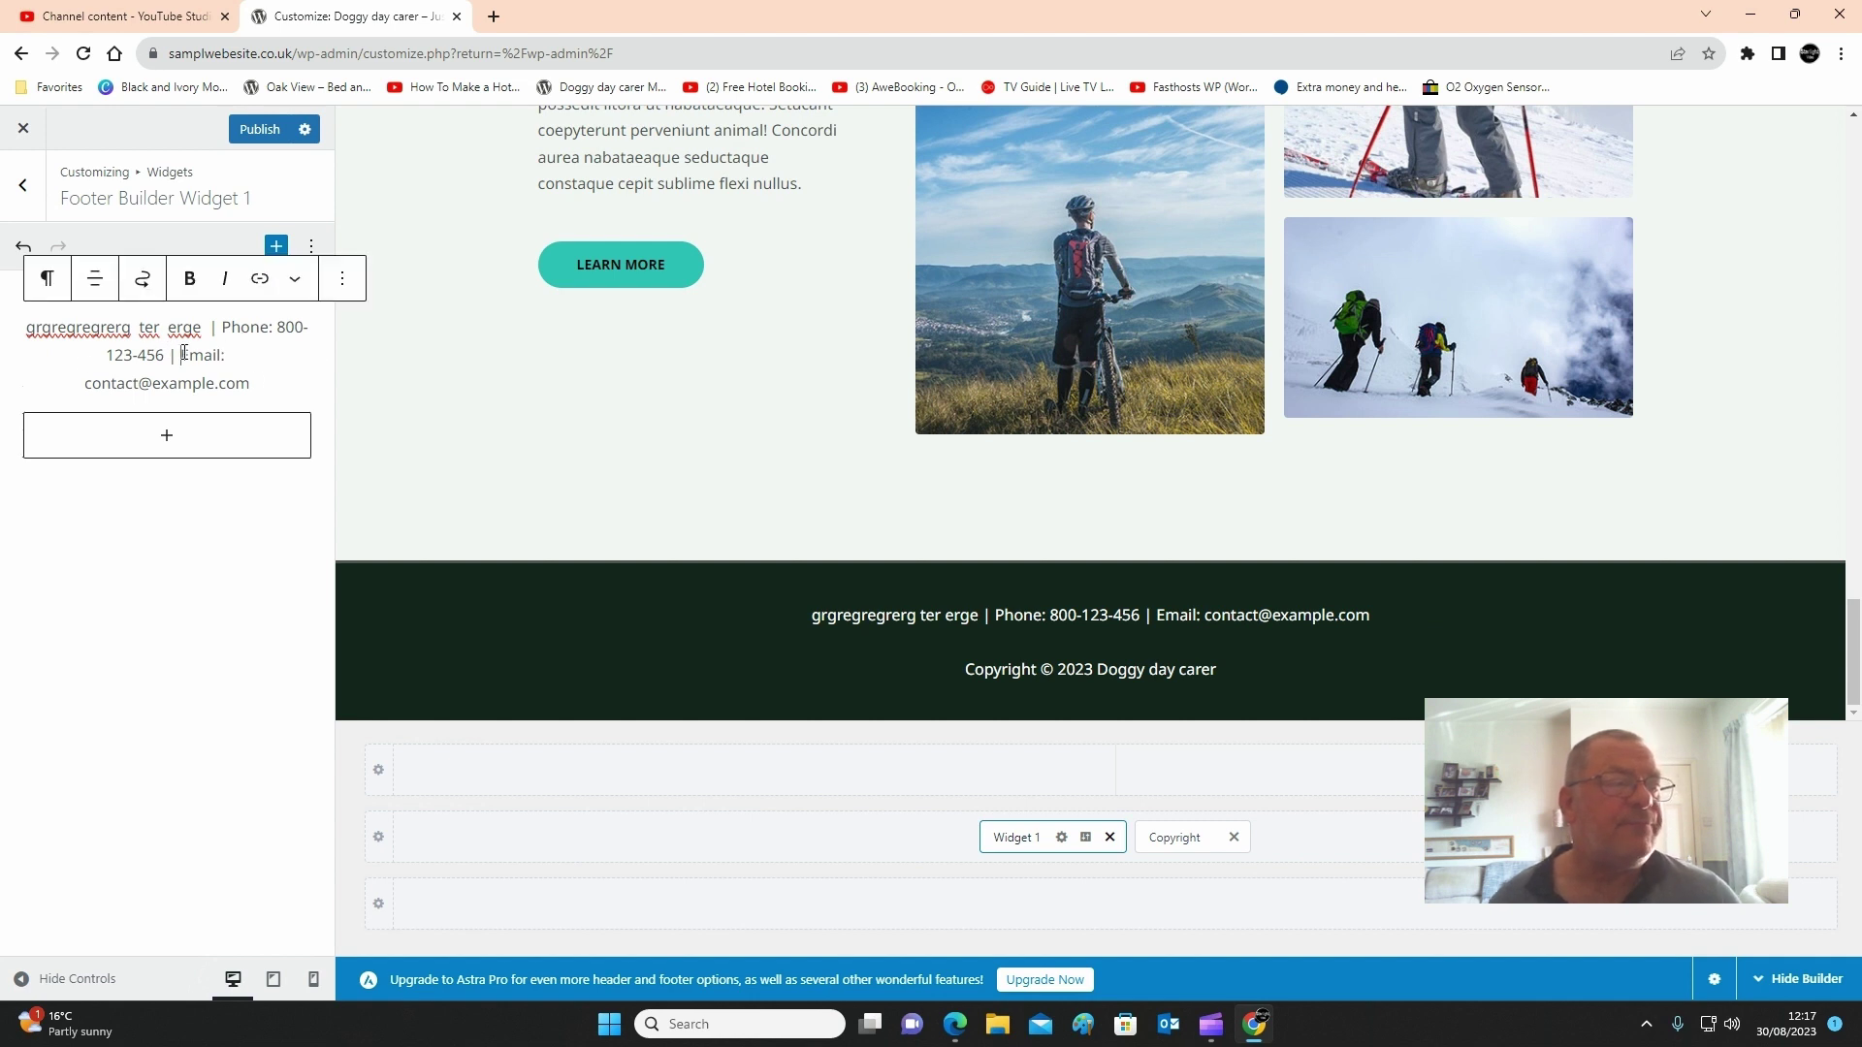
{"action": "left_click_drag", "start_coordinate": [89, 382], "coordinate": [247, 387]}
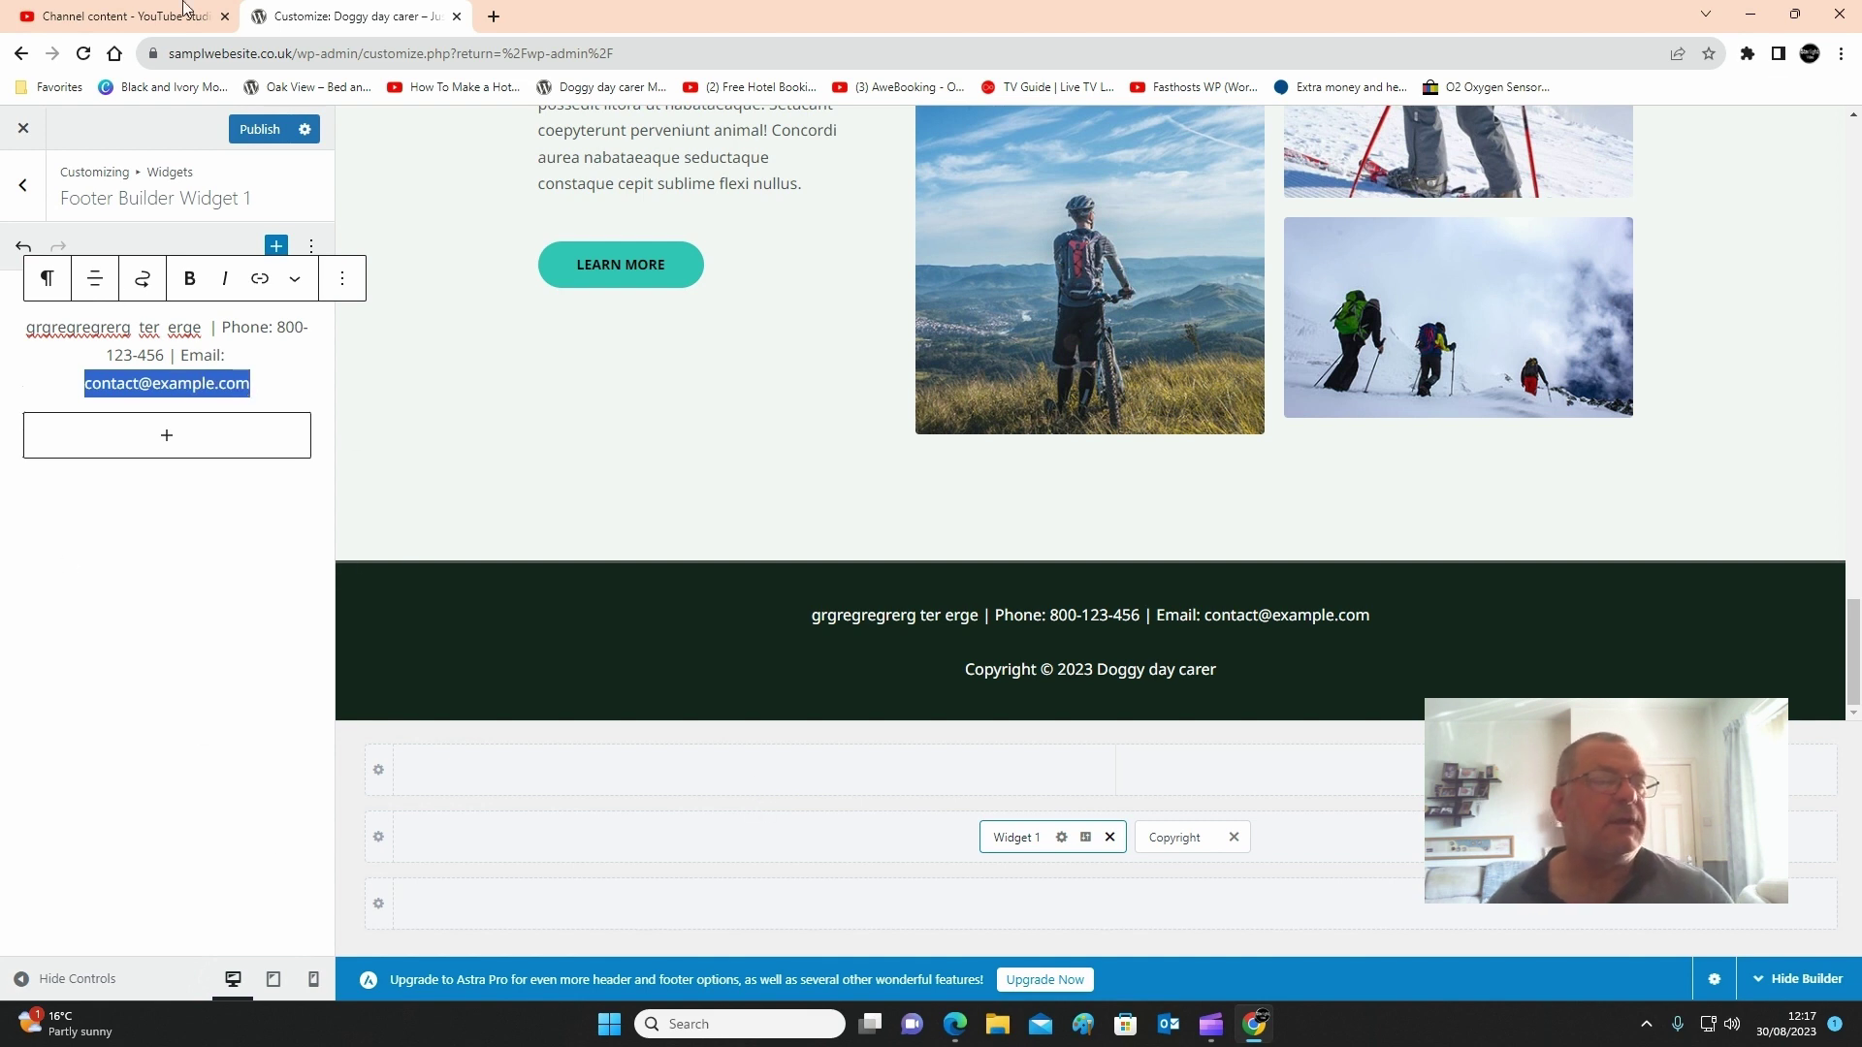
{"action": "left_click", "coordinate": [259, 129]}
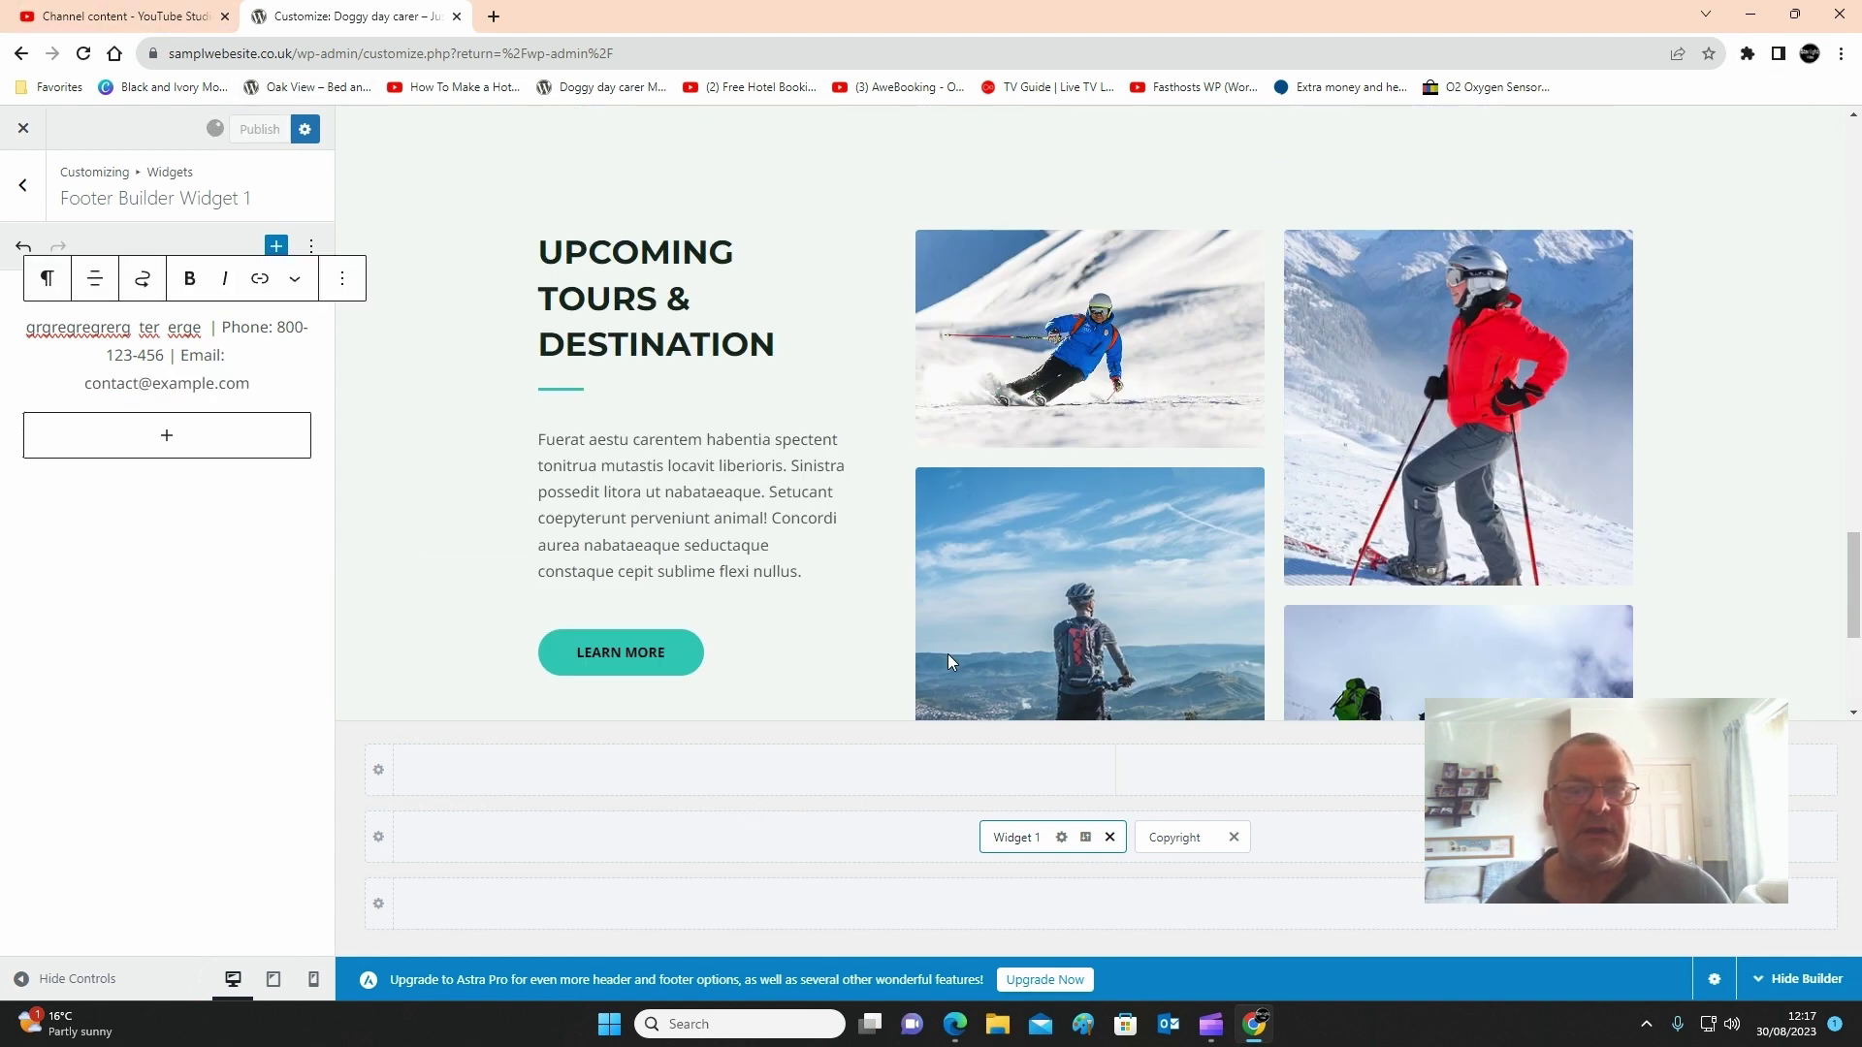
- Return to the main Customizer menu and bring up the Header Builder
{"action": "scroll", "coordinate": [931, 582], "scroll_direction": "up", "scroll_amount": 20}
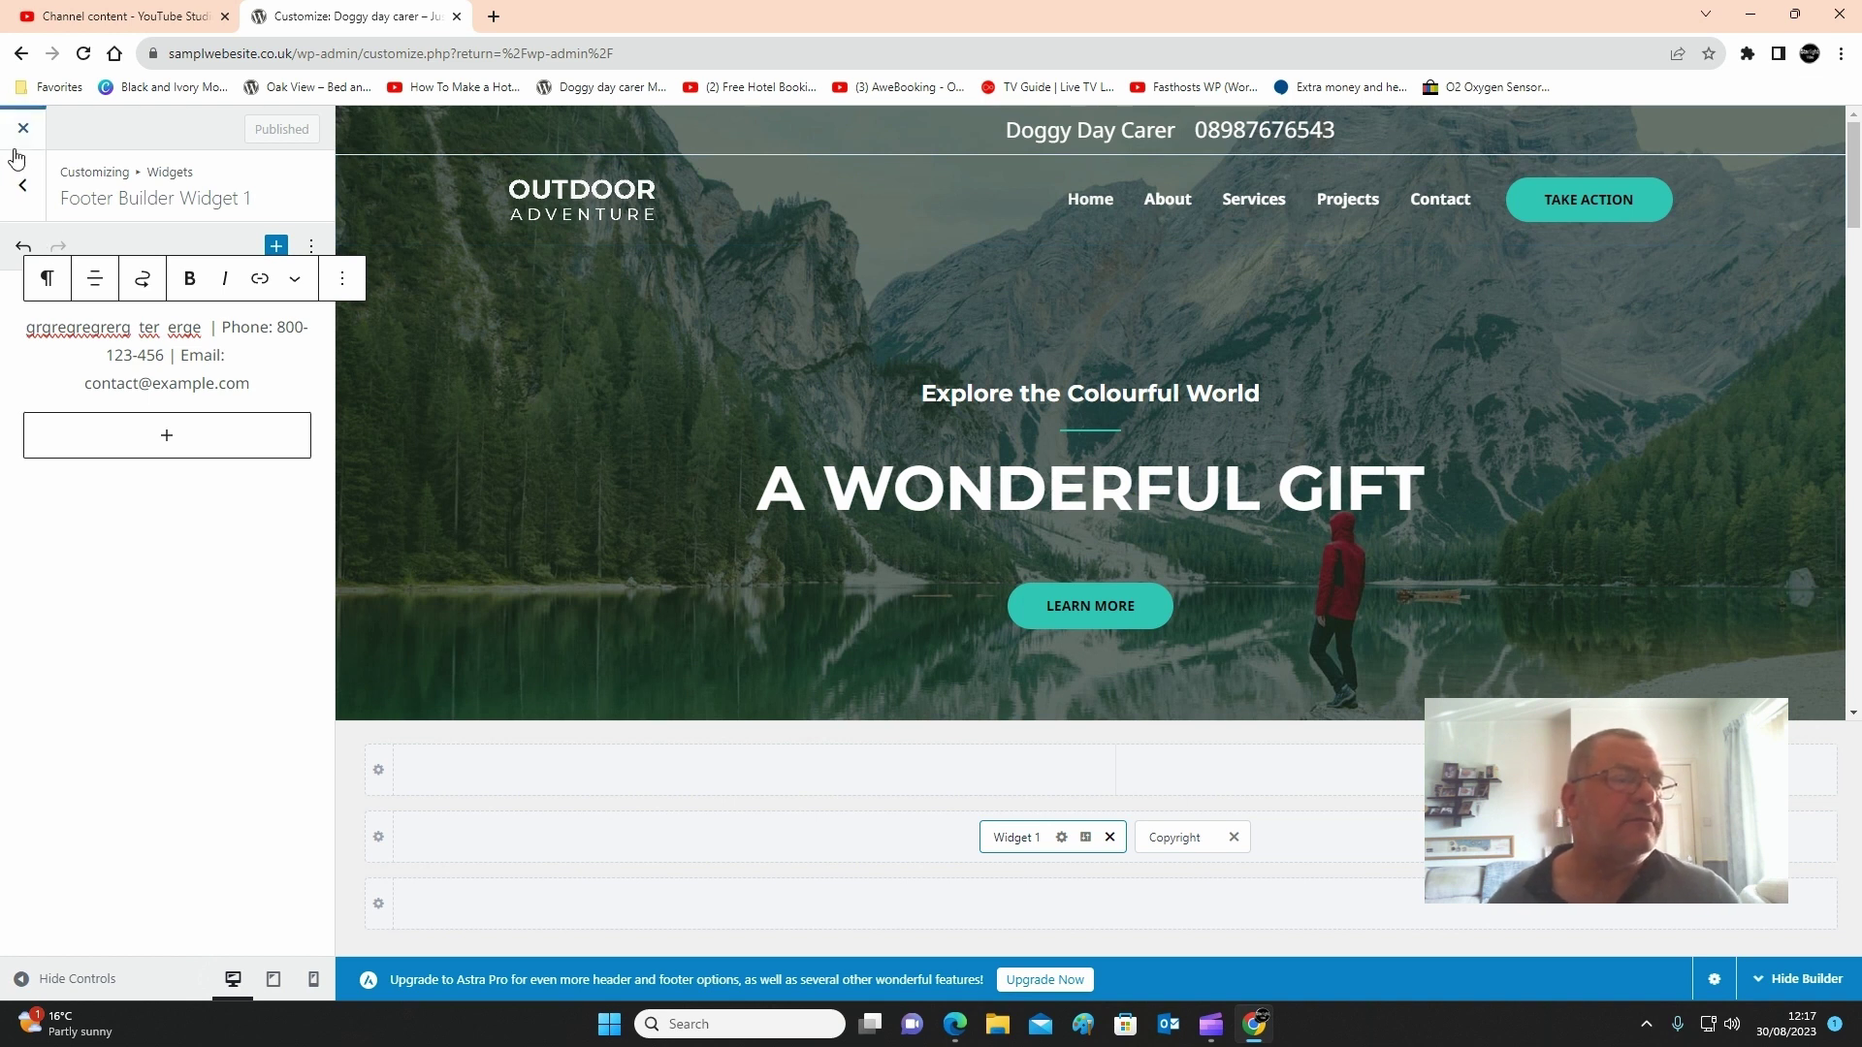
{"action": "left_click", "coordinate": [31, 185]}
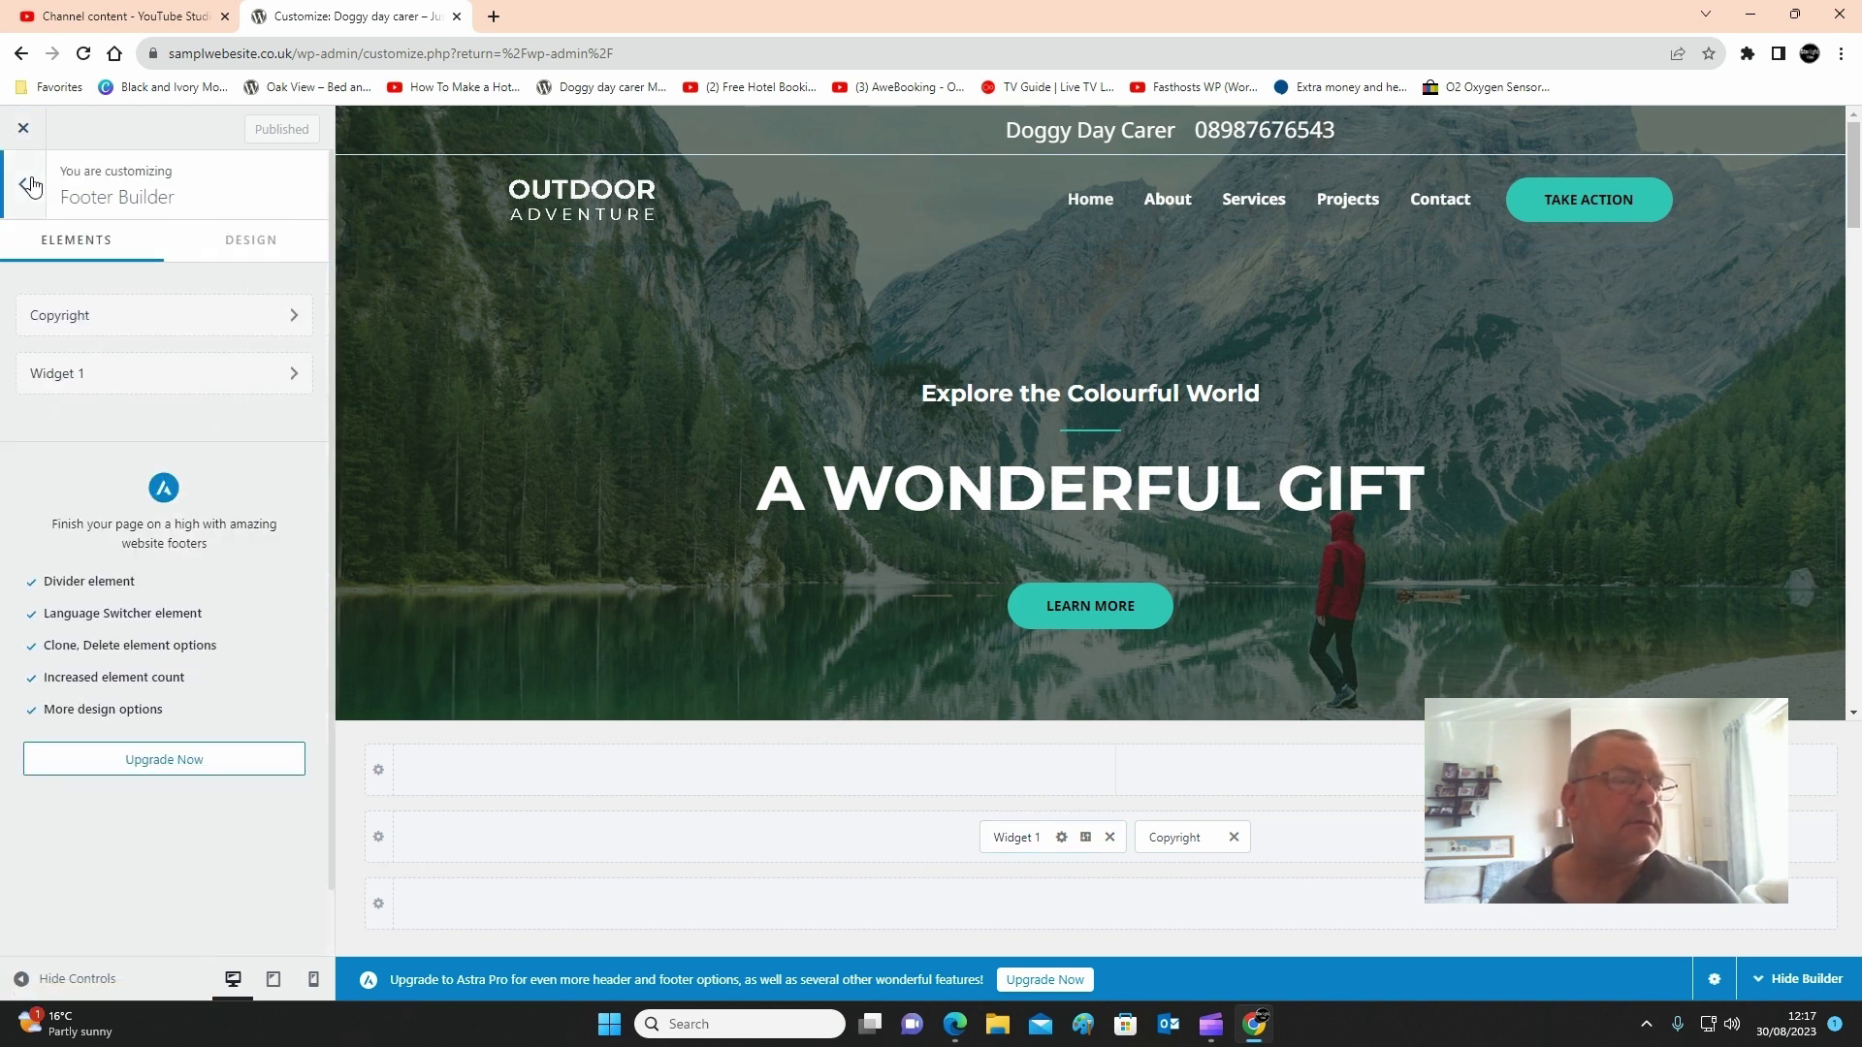
{"action": "left_click", "coordinate": [32, 184]}
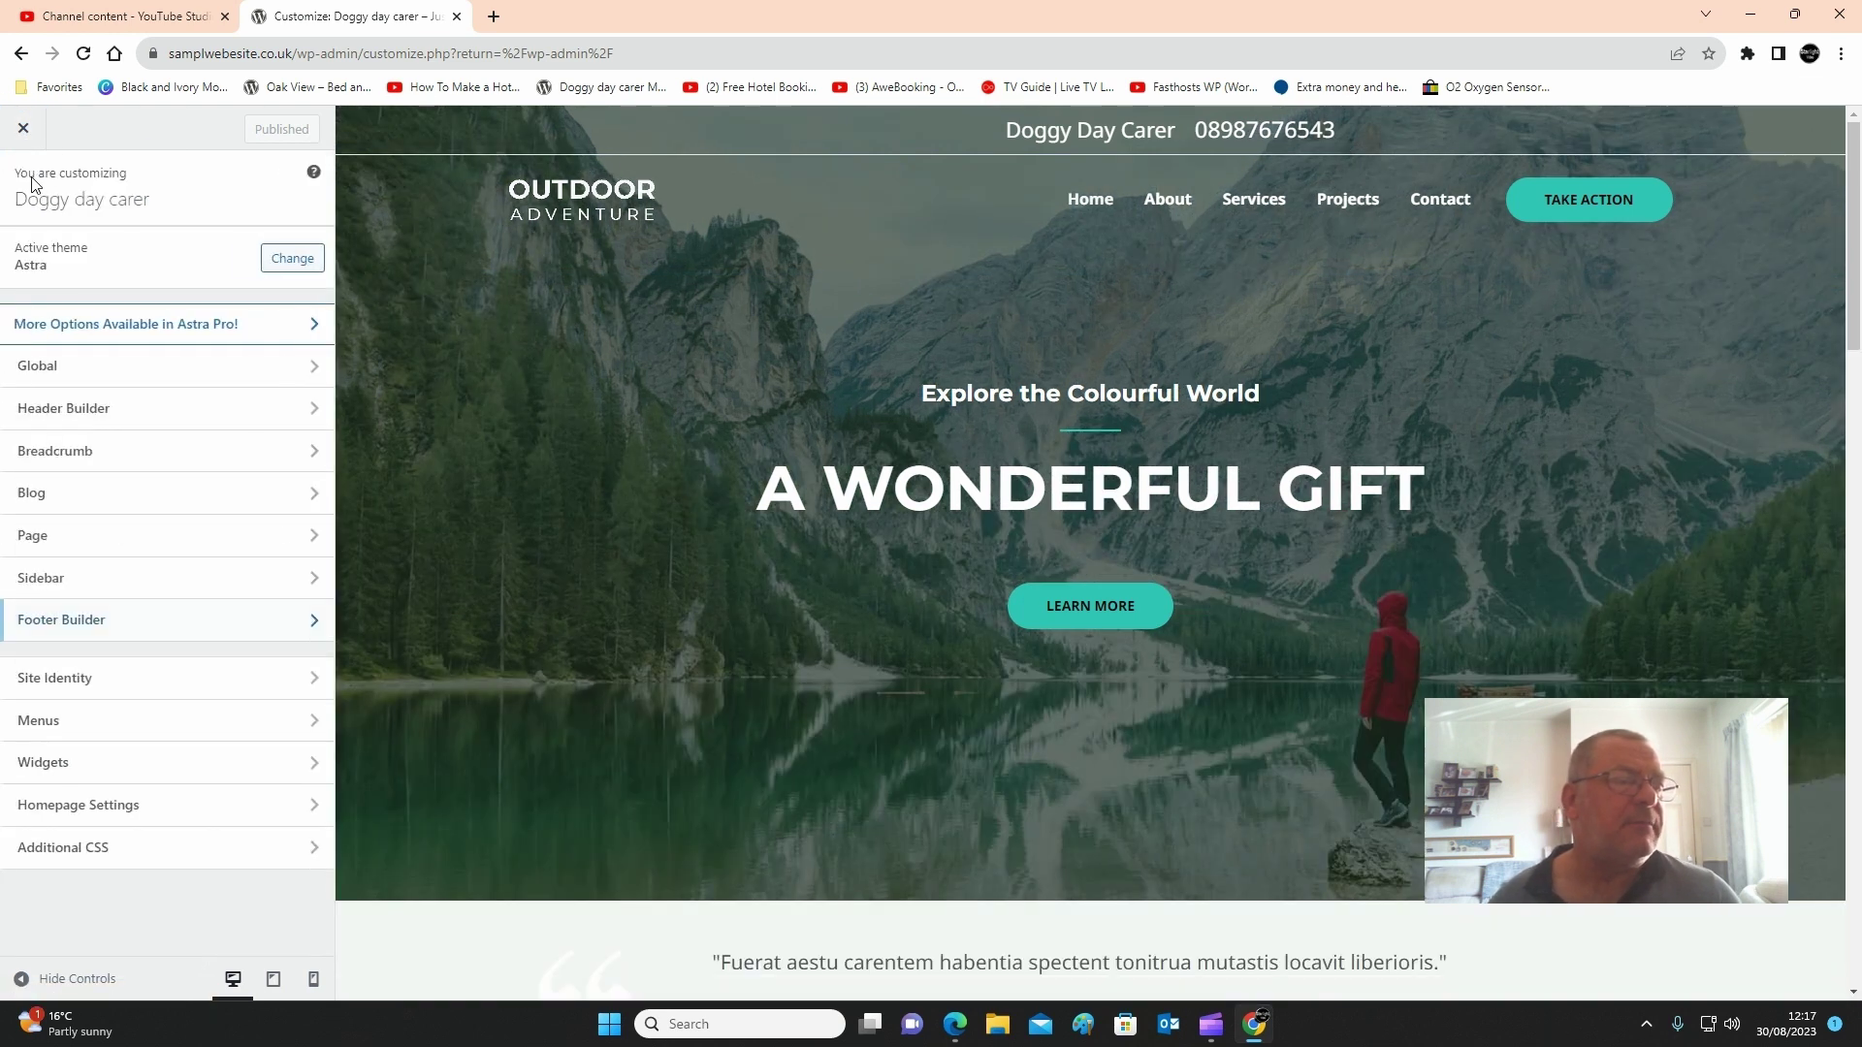
{"action": "left_click", "coordinate": [106, 427]}
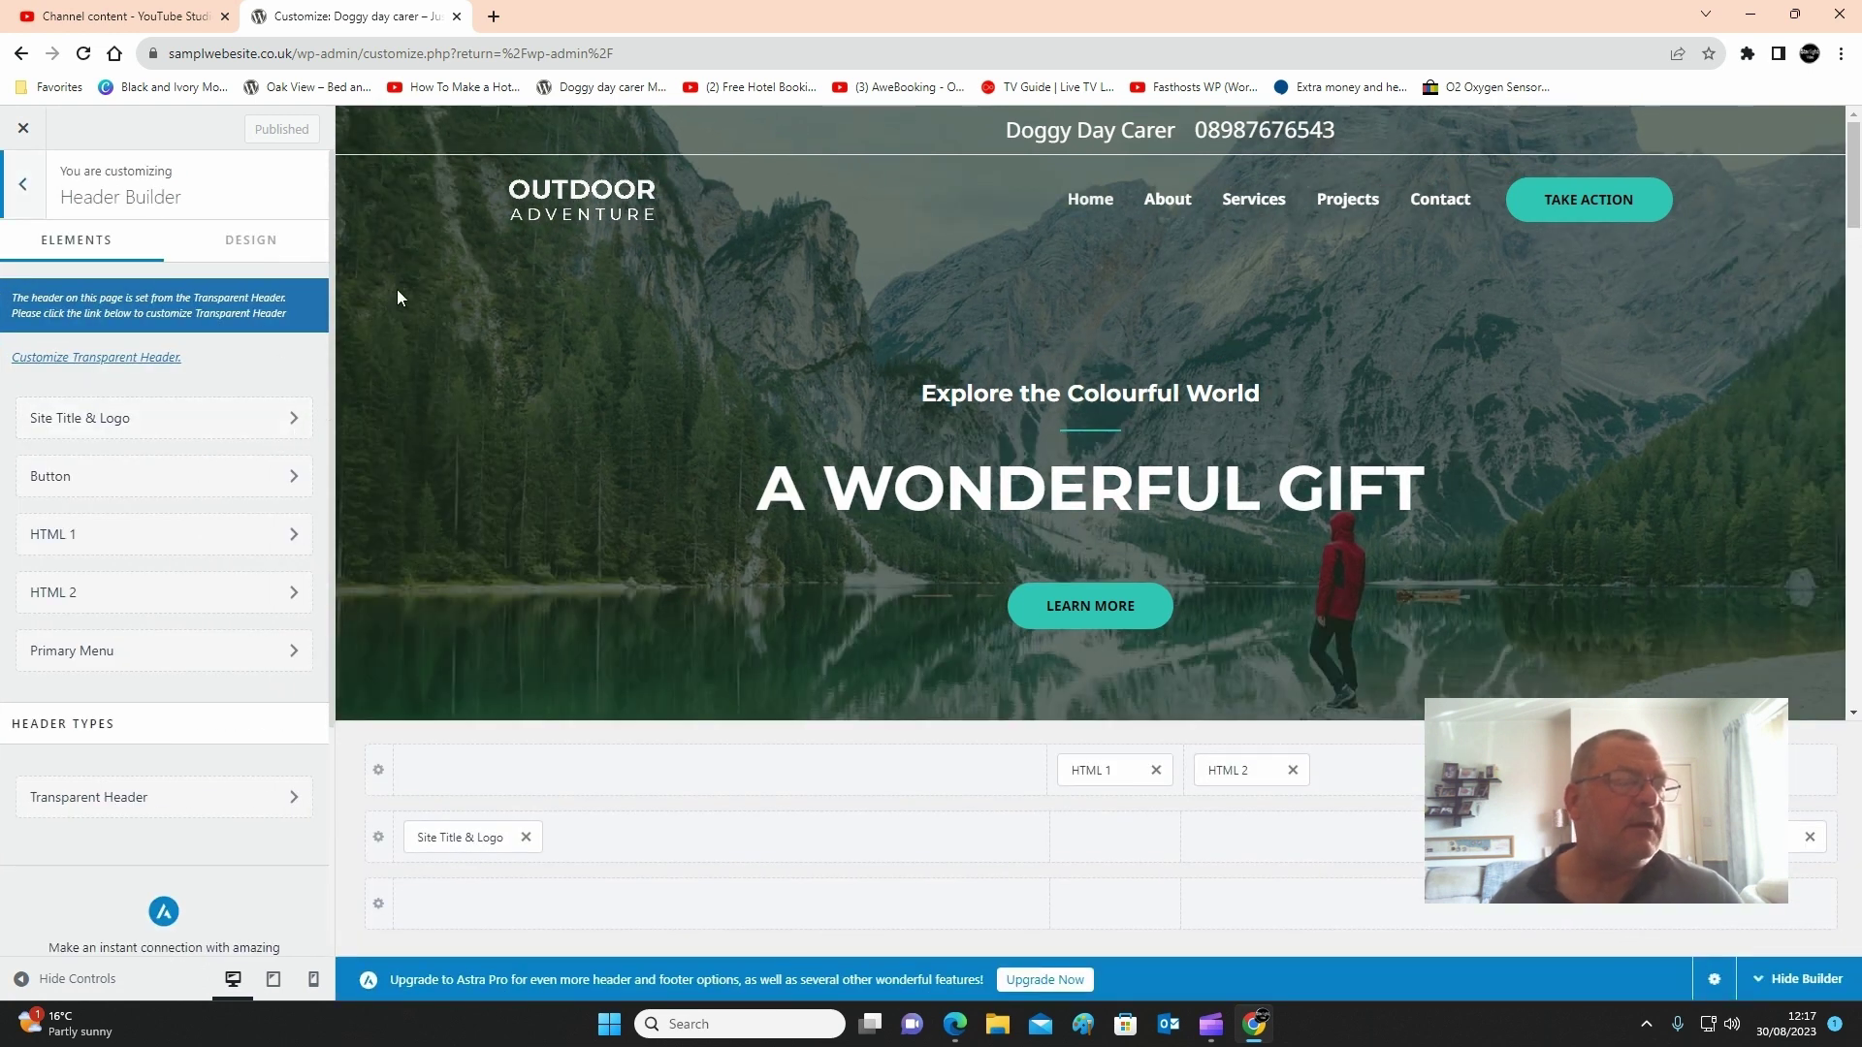
- Give the primary header a 2 px light grey F6F7F8 bottom border and publish
{"action": "mouse_move", "coordinate": [351, 190]}
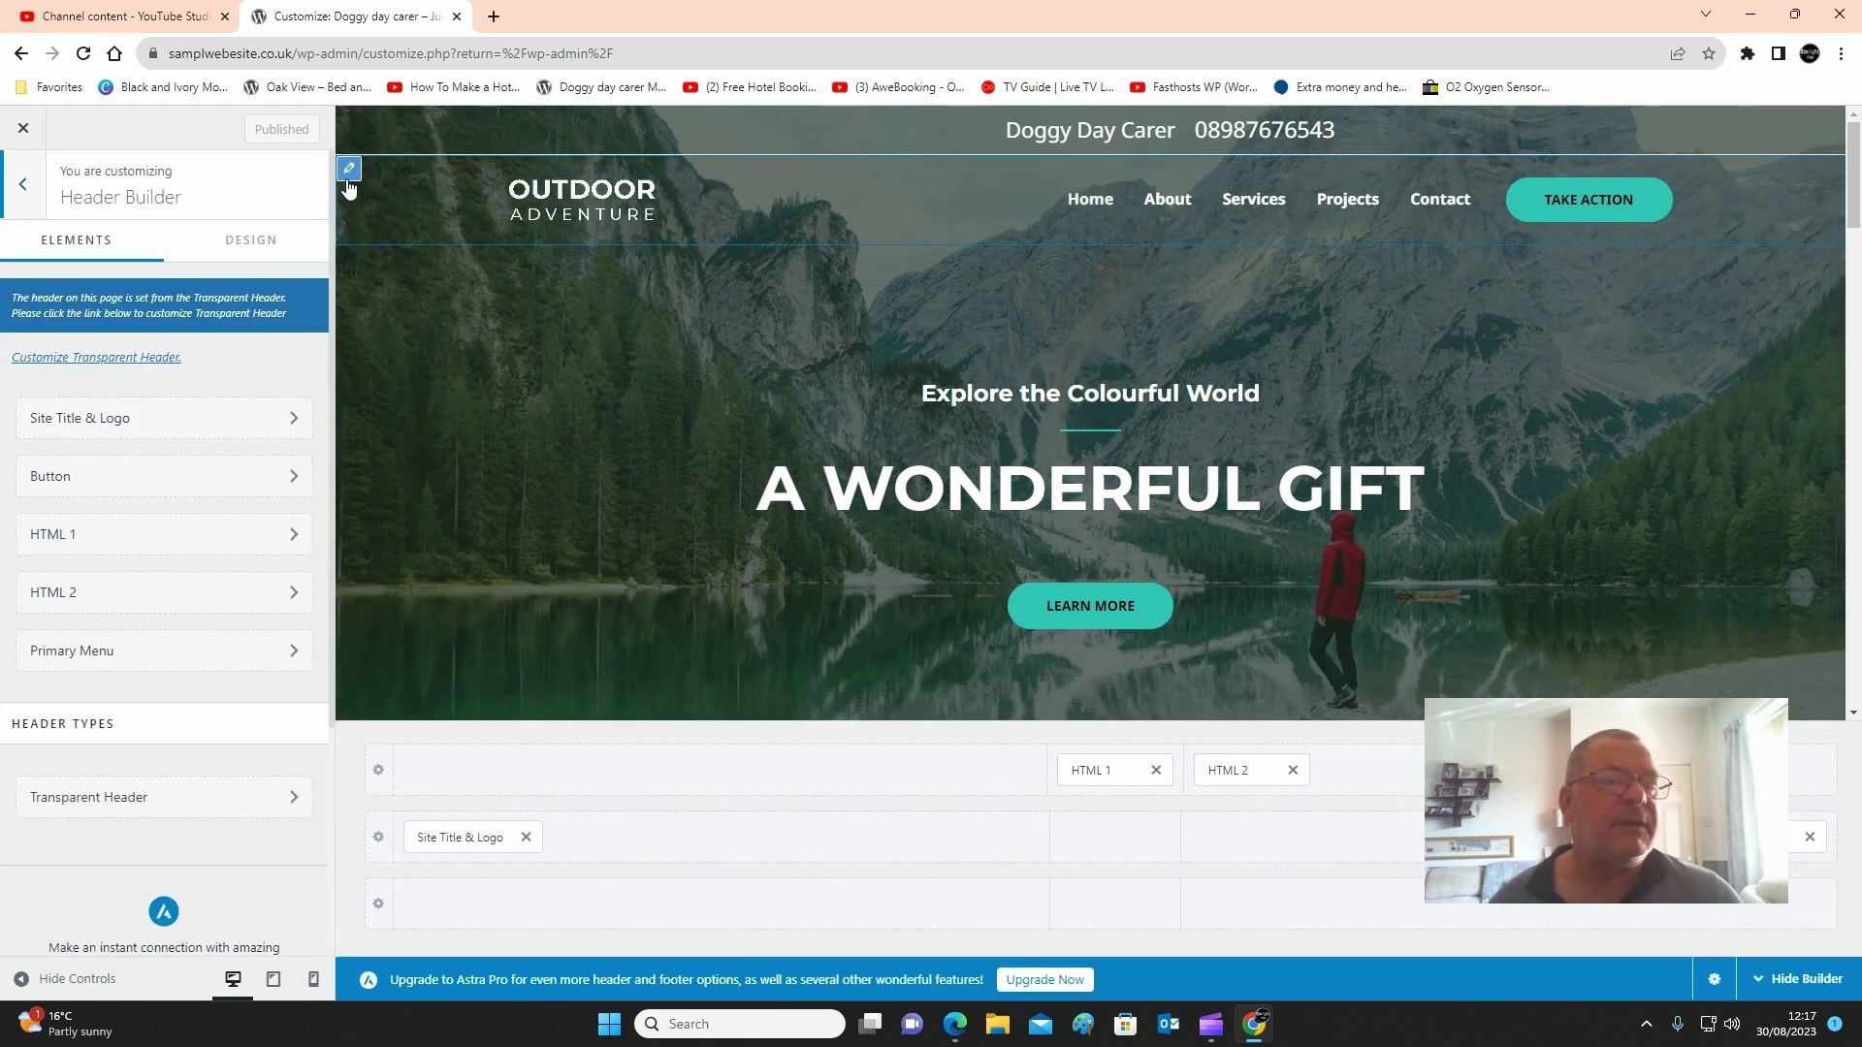
{"action": "left_click", "coordinate": [350, 173]}
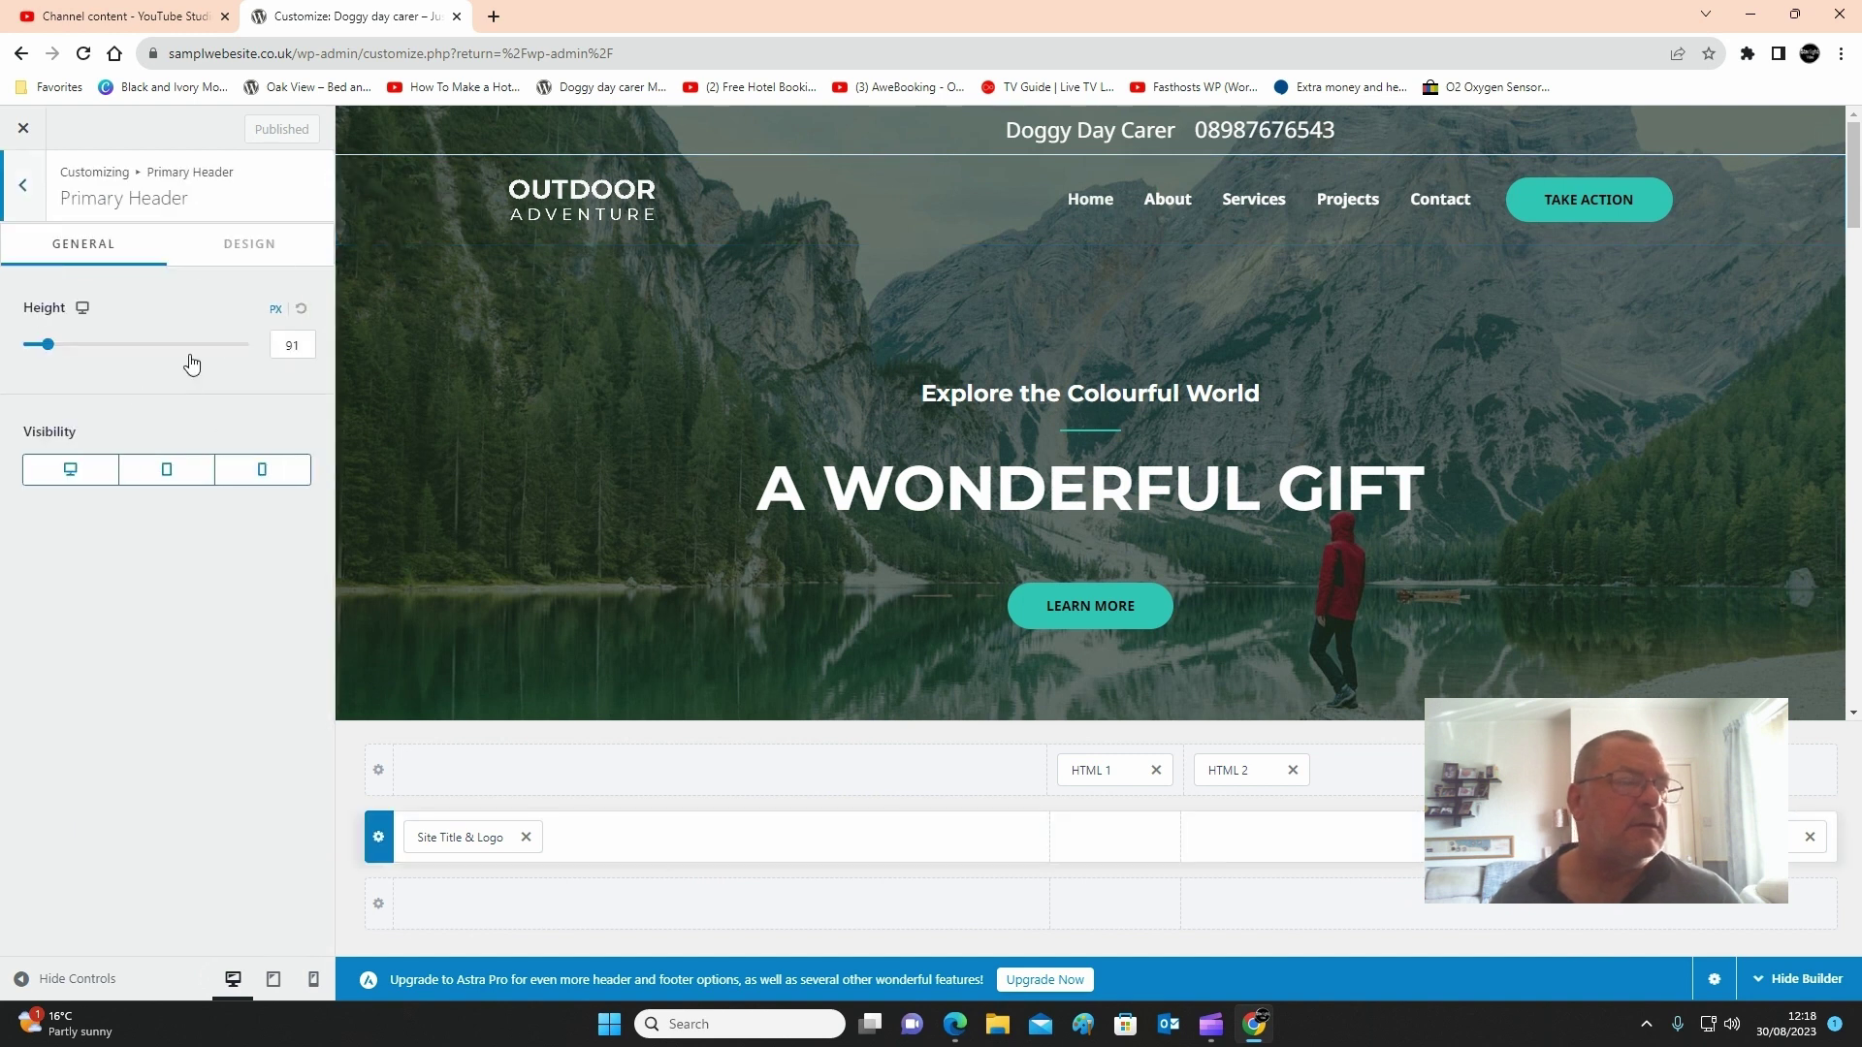
{"action": "left_click", "coordinate": [215, 254]}
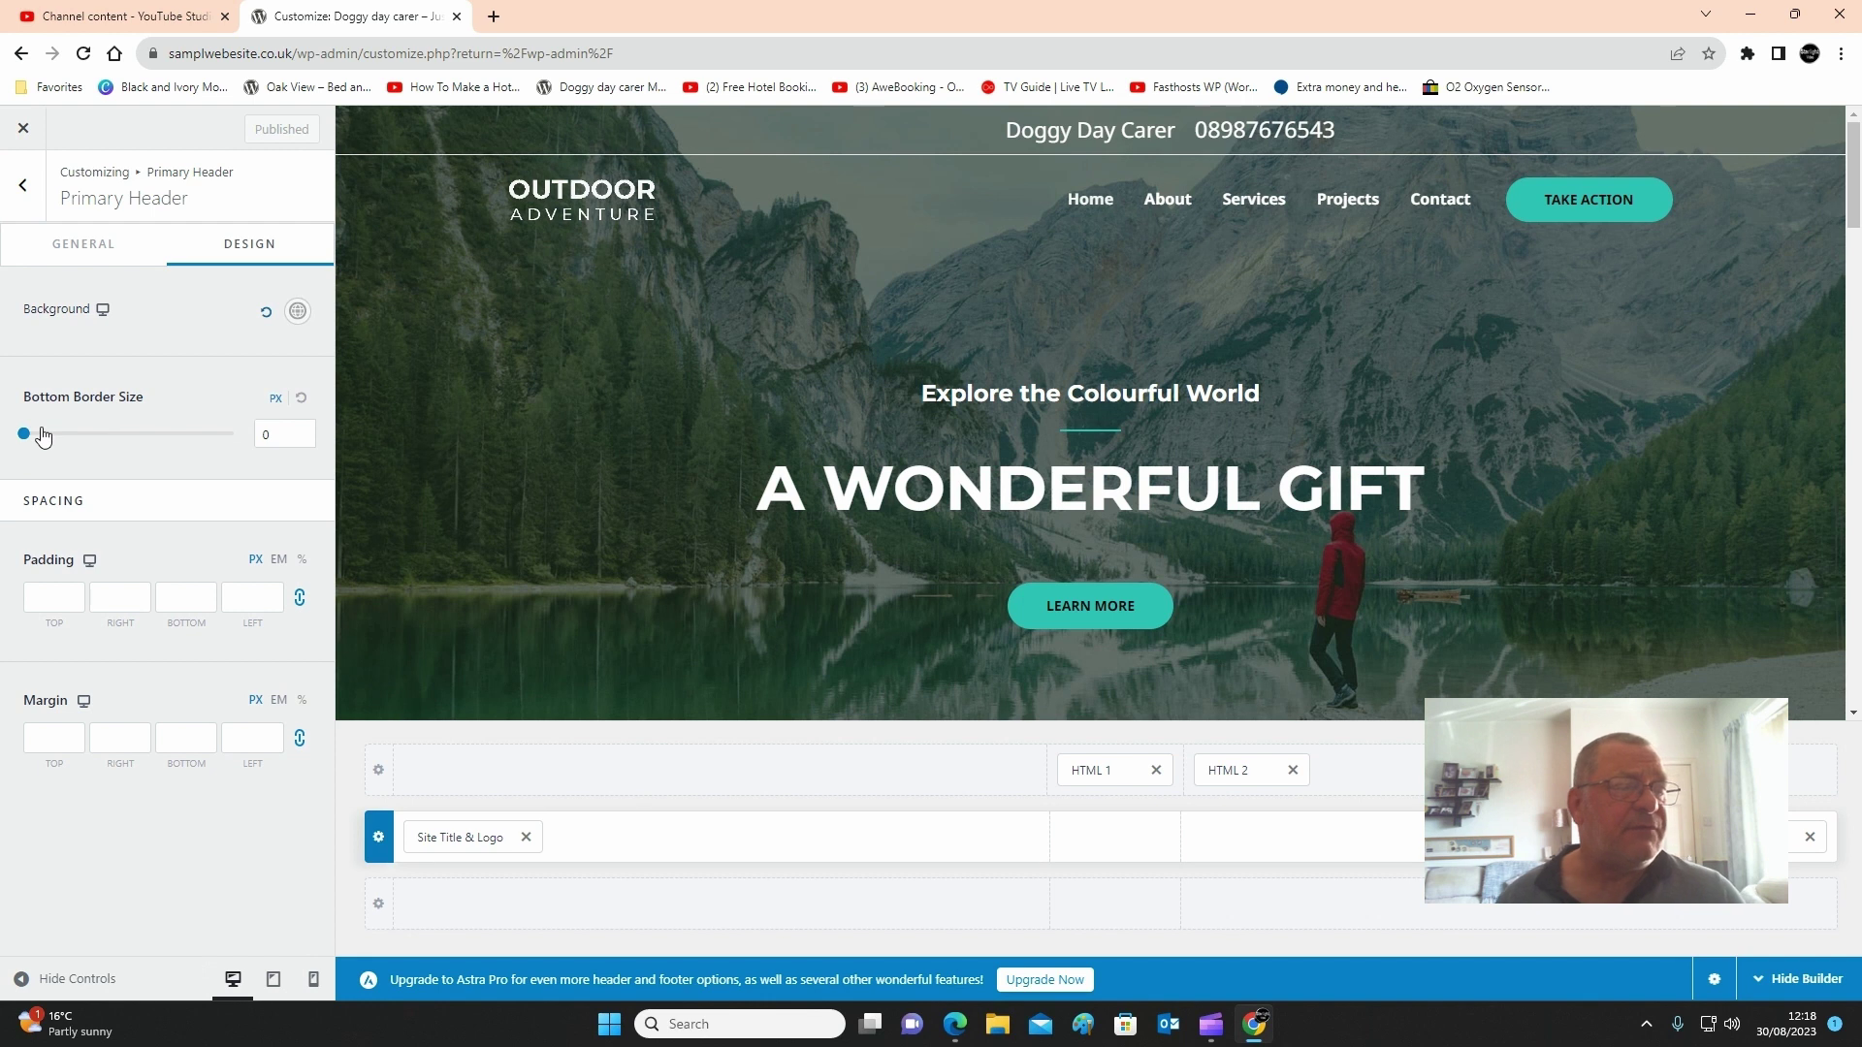
{"action": "left_click", "coordinate": [278, 431]}
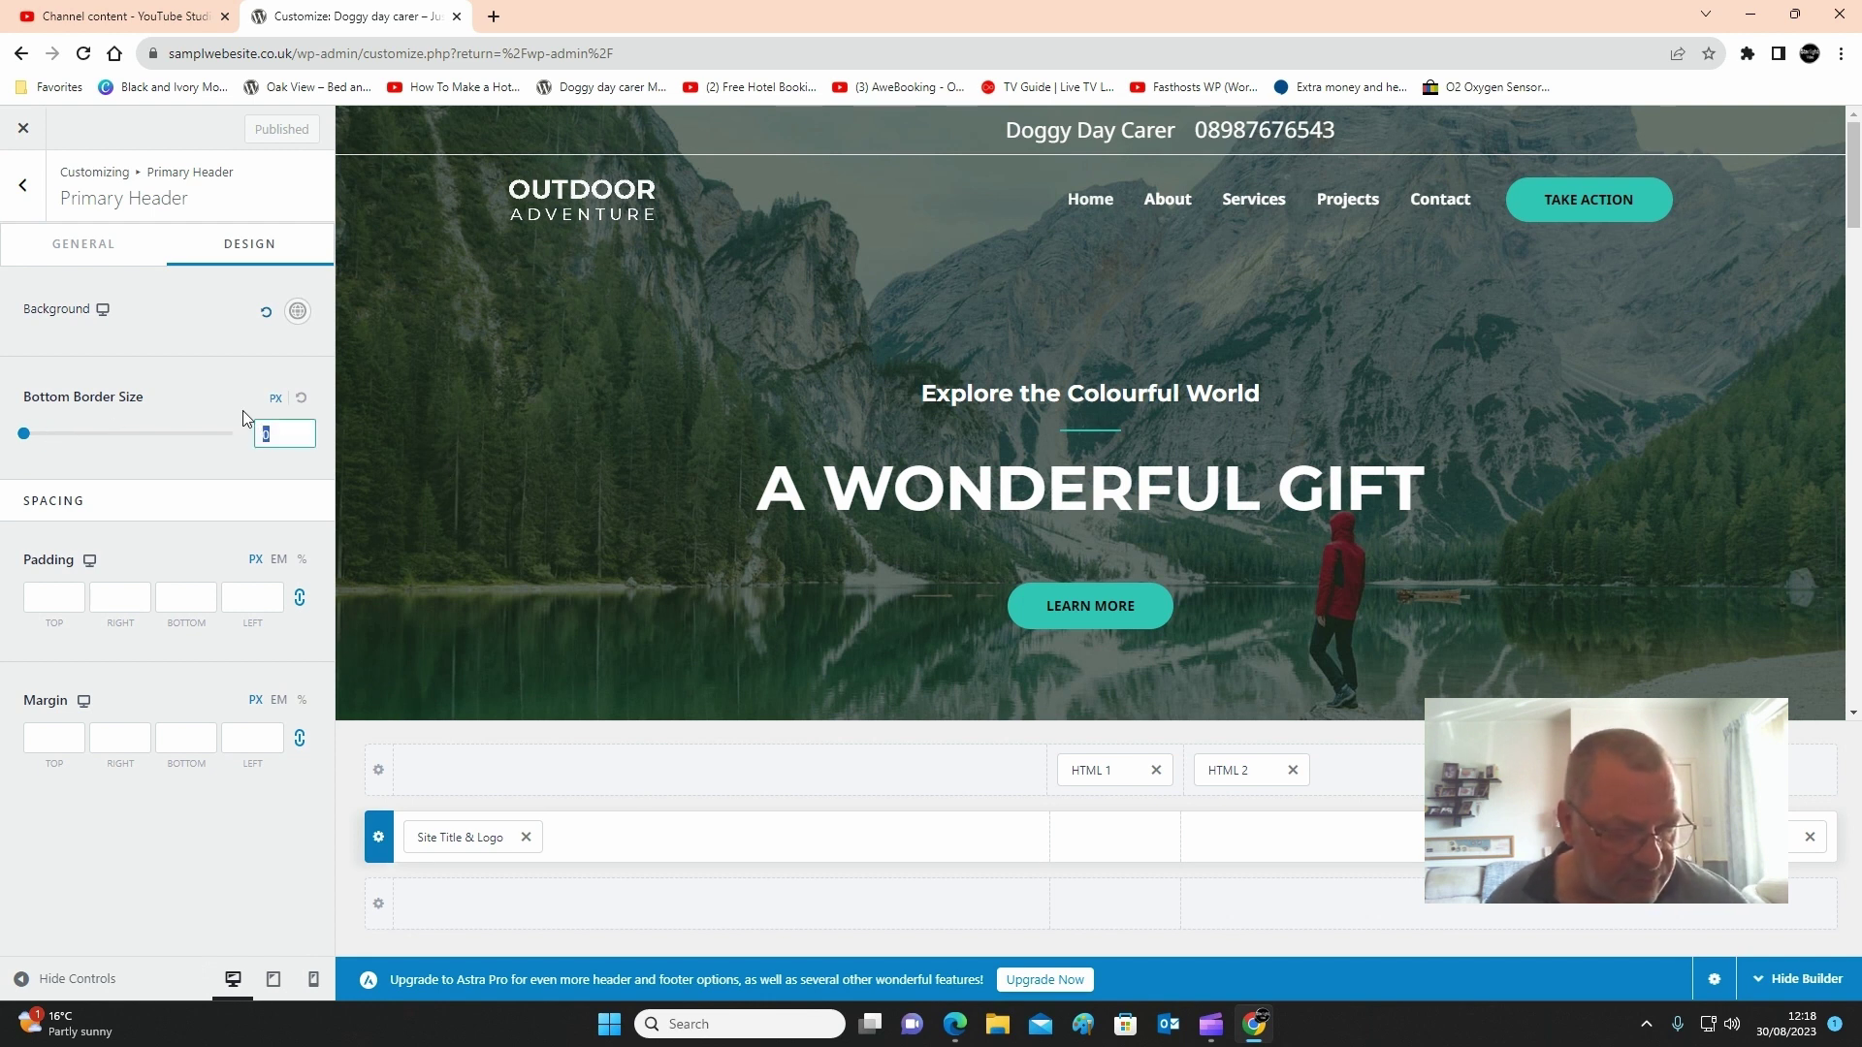
{"action": "type", "text": "2"}
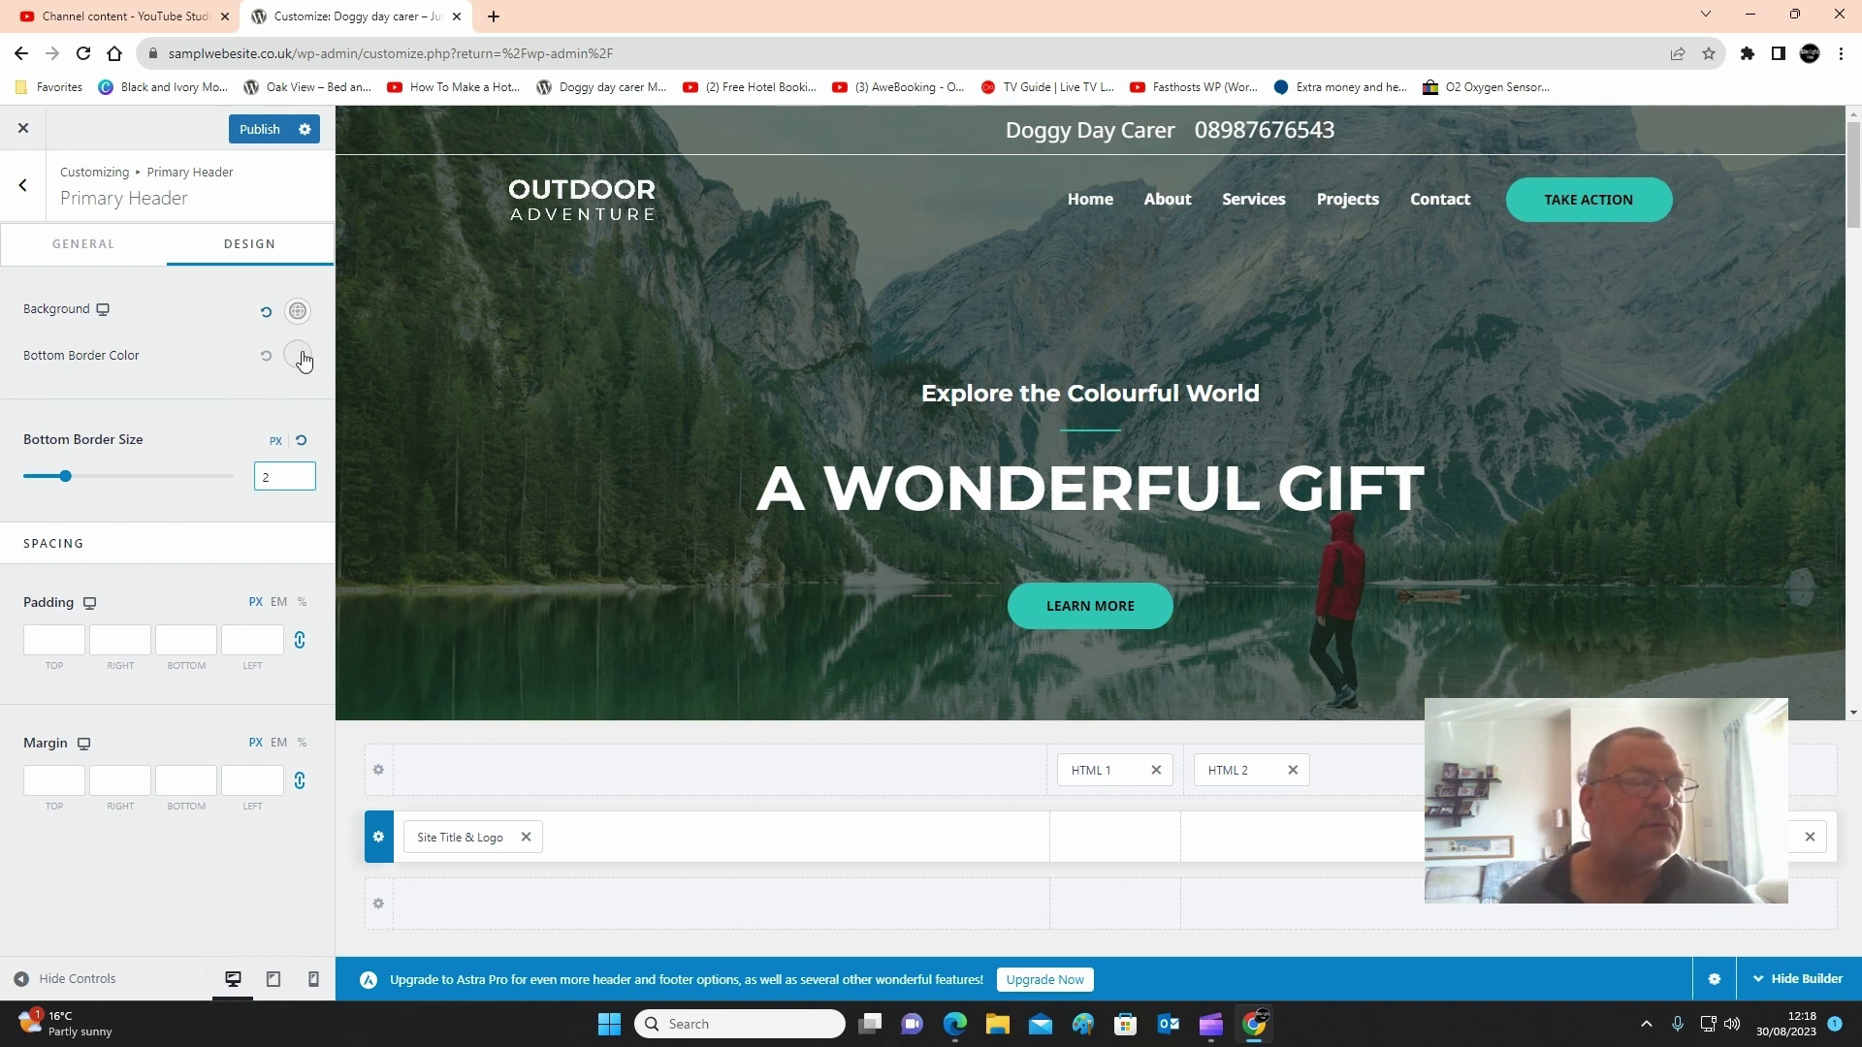
{"action": "left_click", "coordinate": [298, 356]}
{"action": "left_click", "coordinate": [278, 400]}
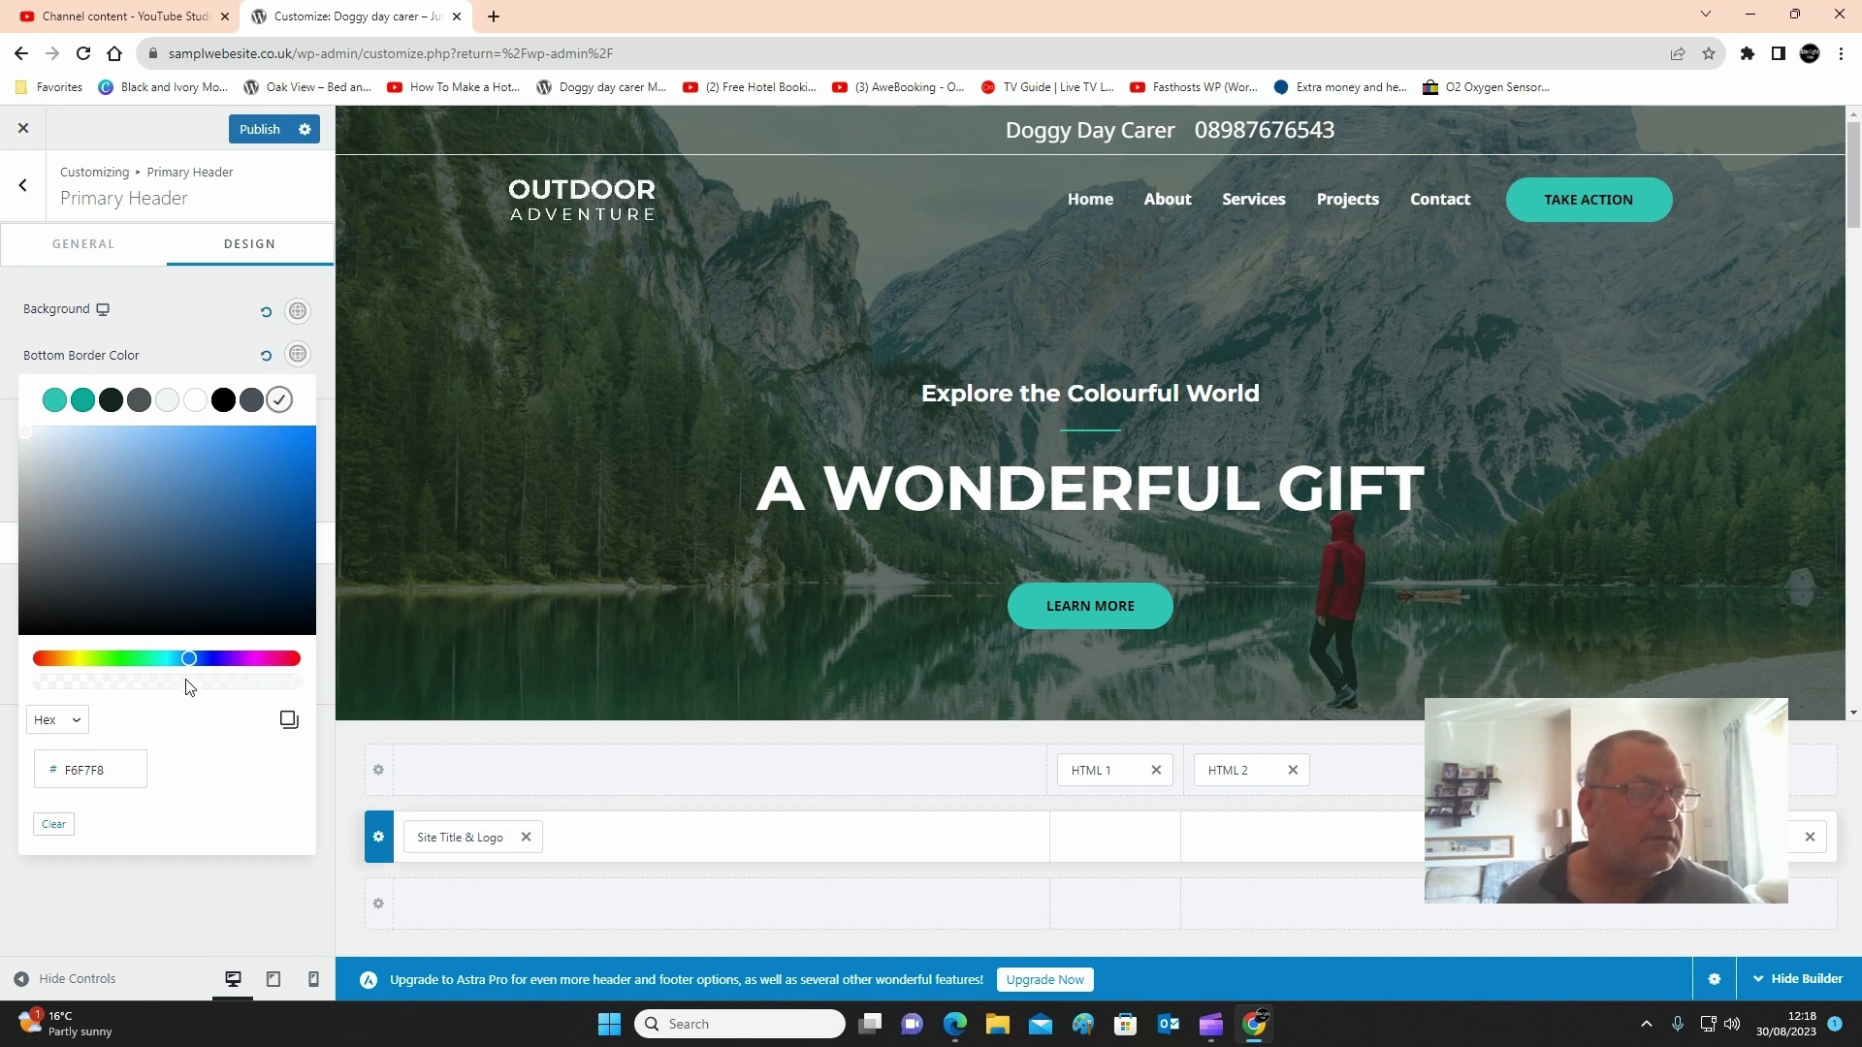
{"action": "left_click", "coordinate": [207, 330]}
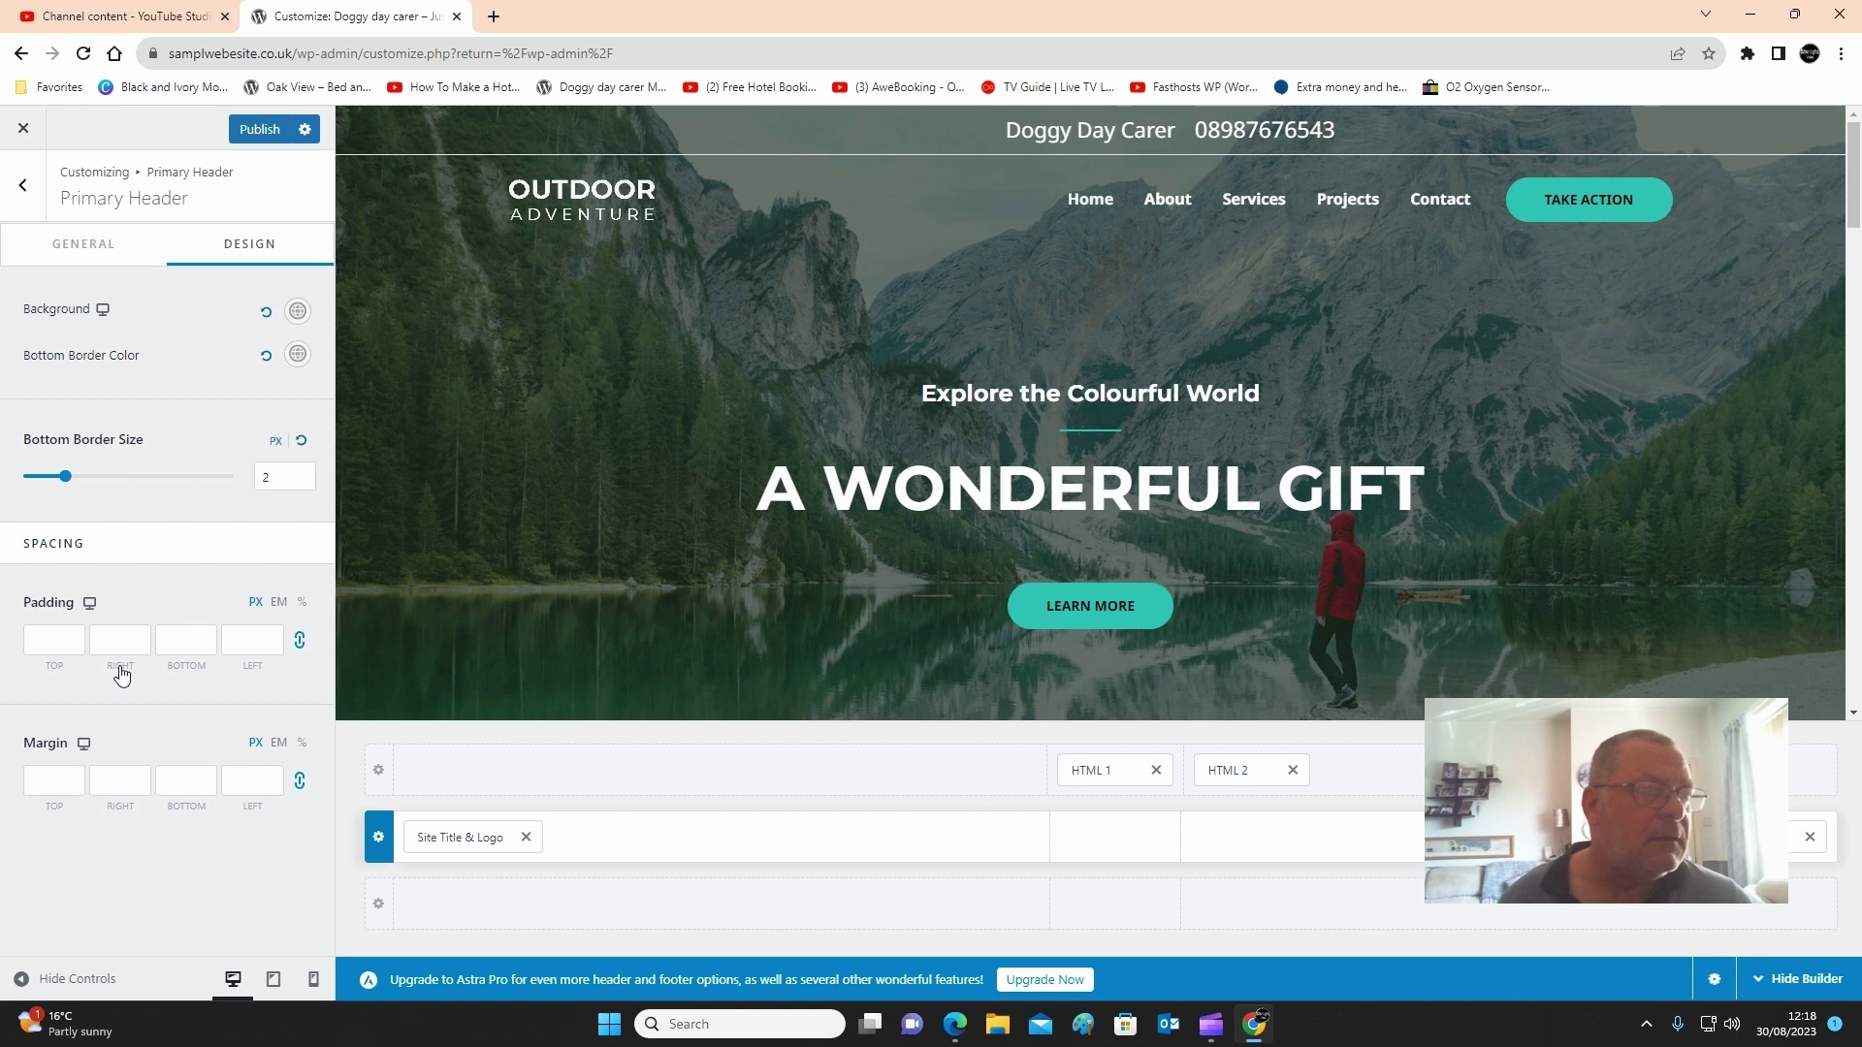
{"action": "left_click", "coordinate": [258, 130]}
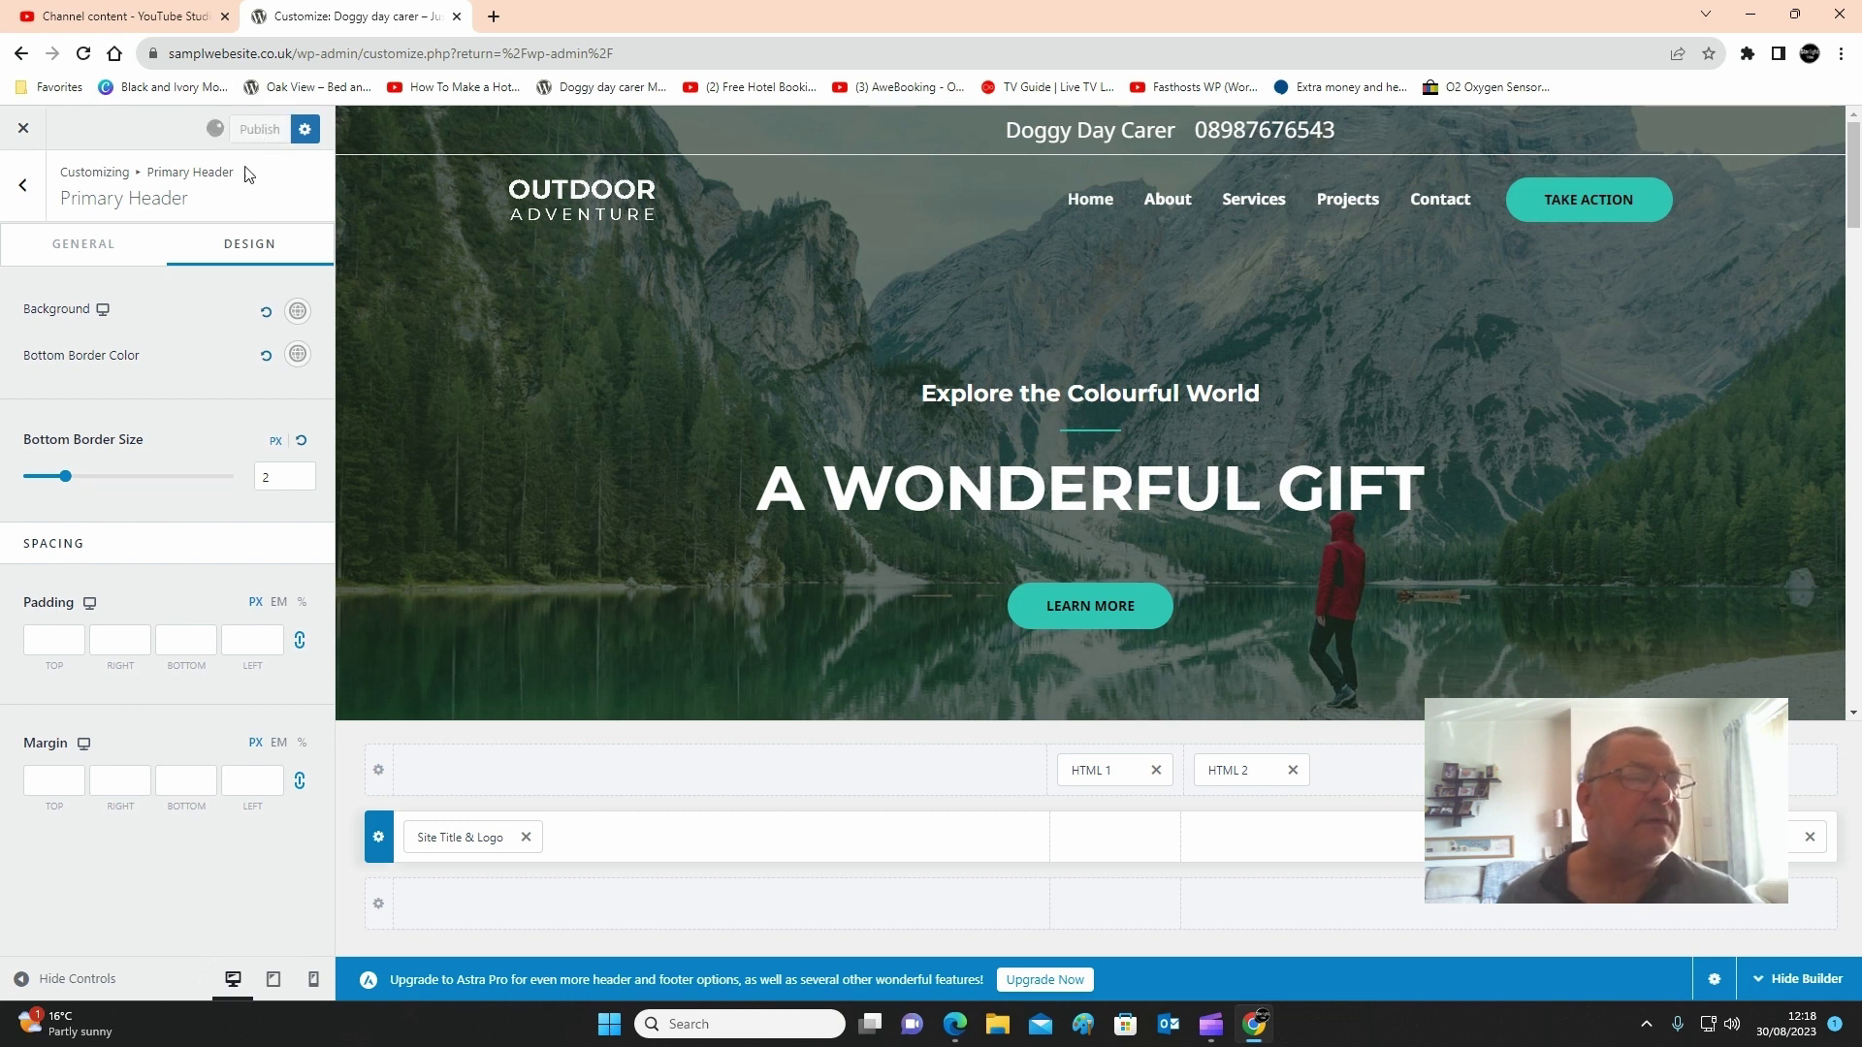
- Set the transparent header's bottom border colour to light grey F6F7F8
{"action": "left_click", "coordinate": [32, 199]}
{"action": "left_click", "coordinate": [127, 811]}
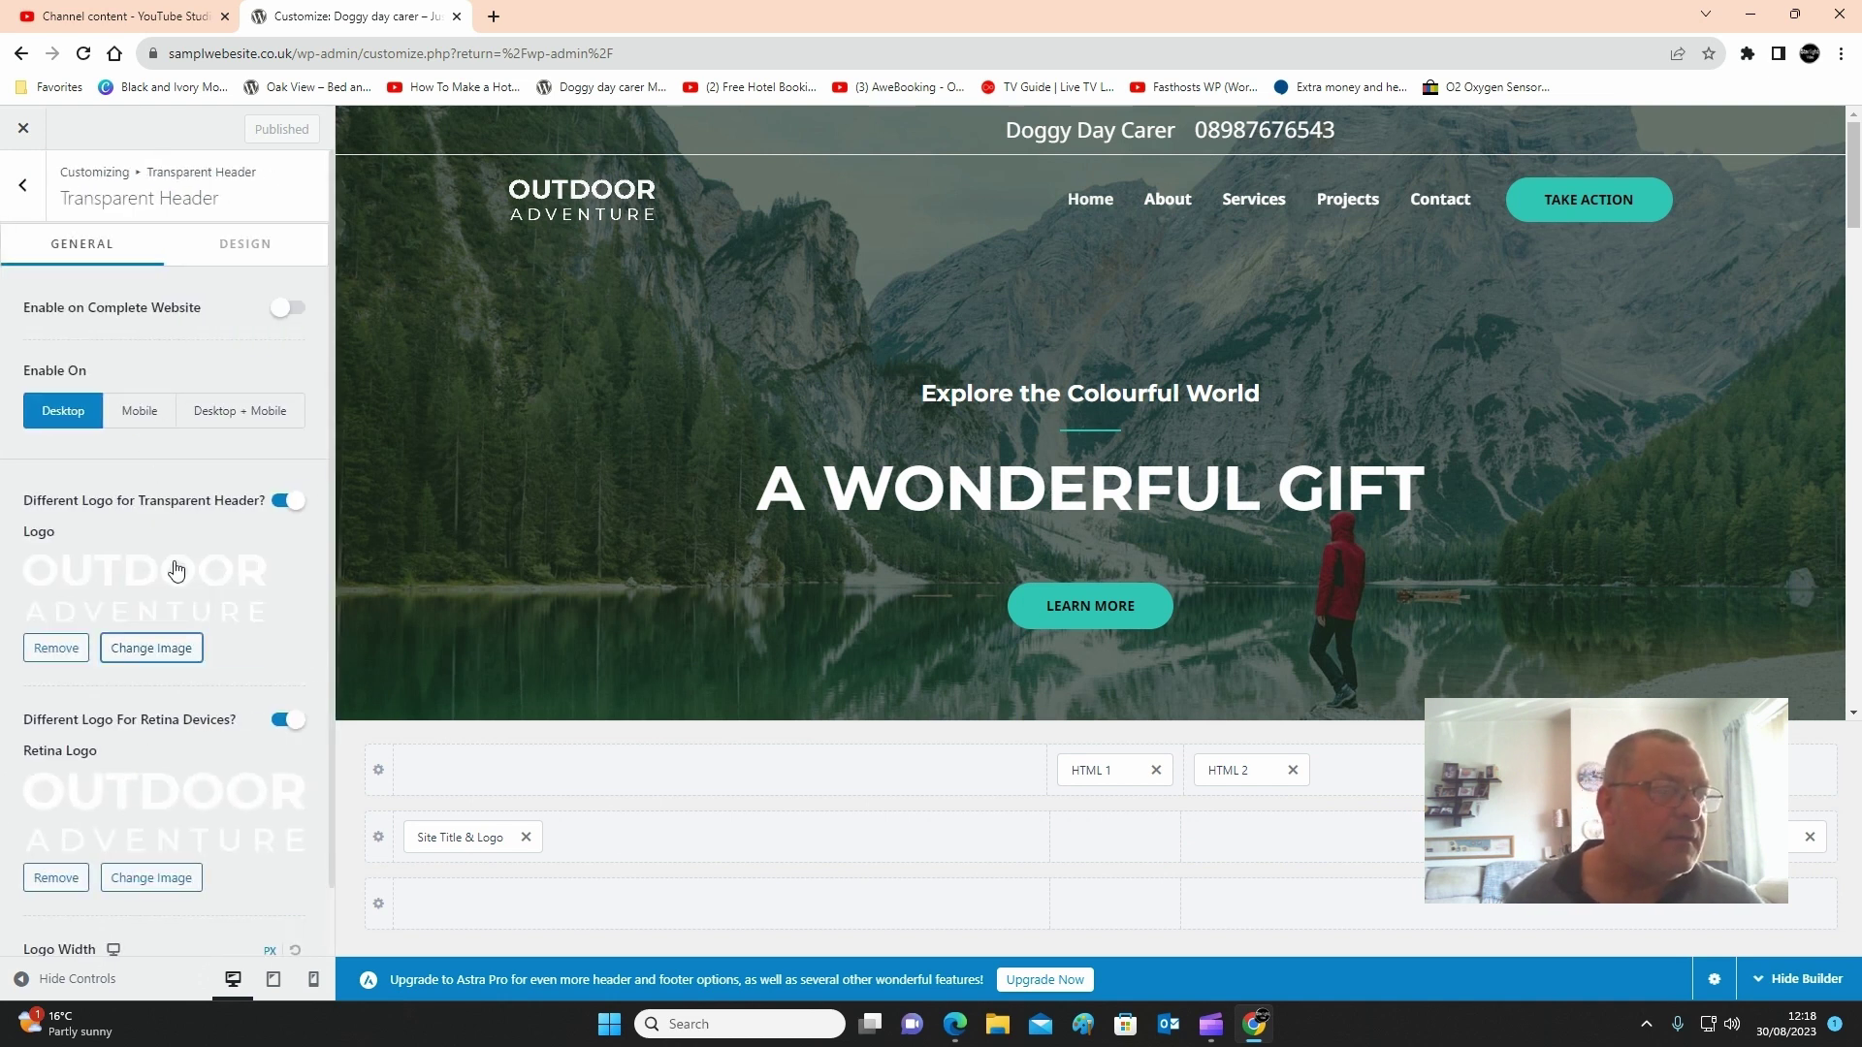
{"action": "left_click", "coordinate": [267, 251]}
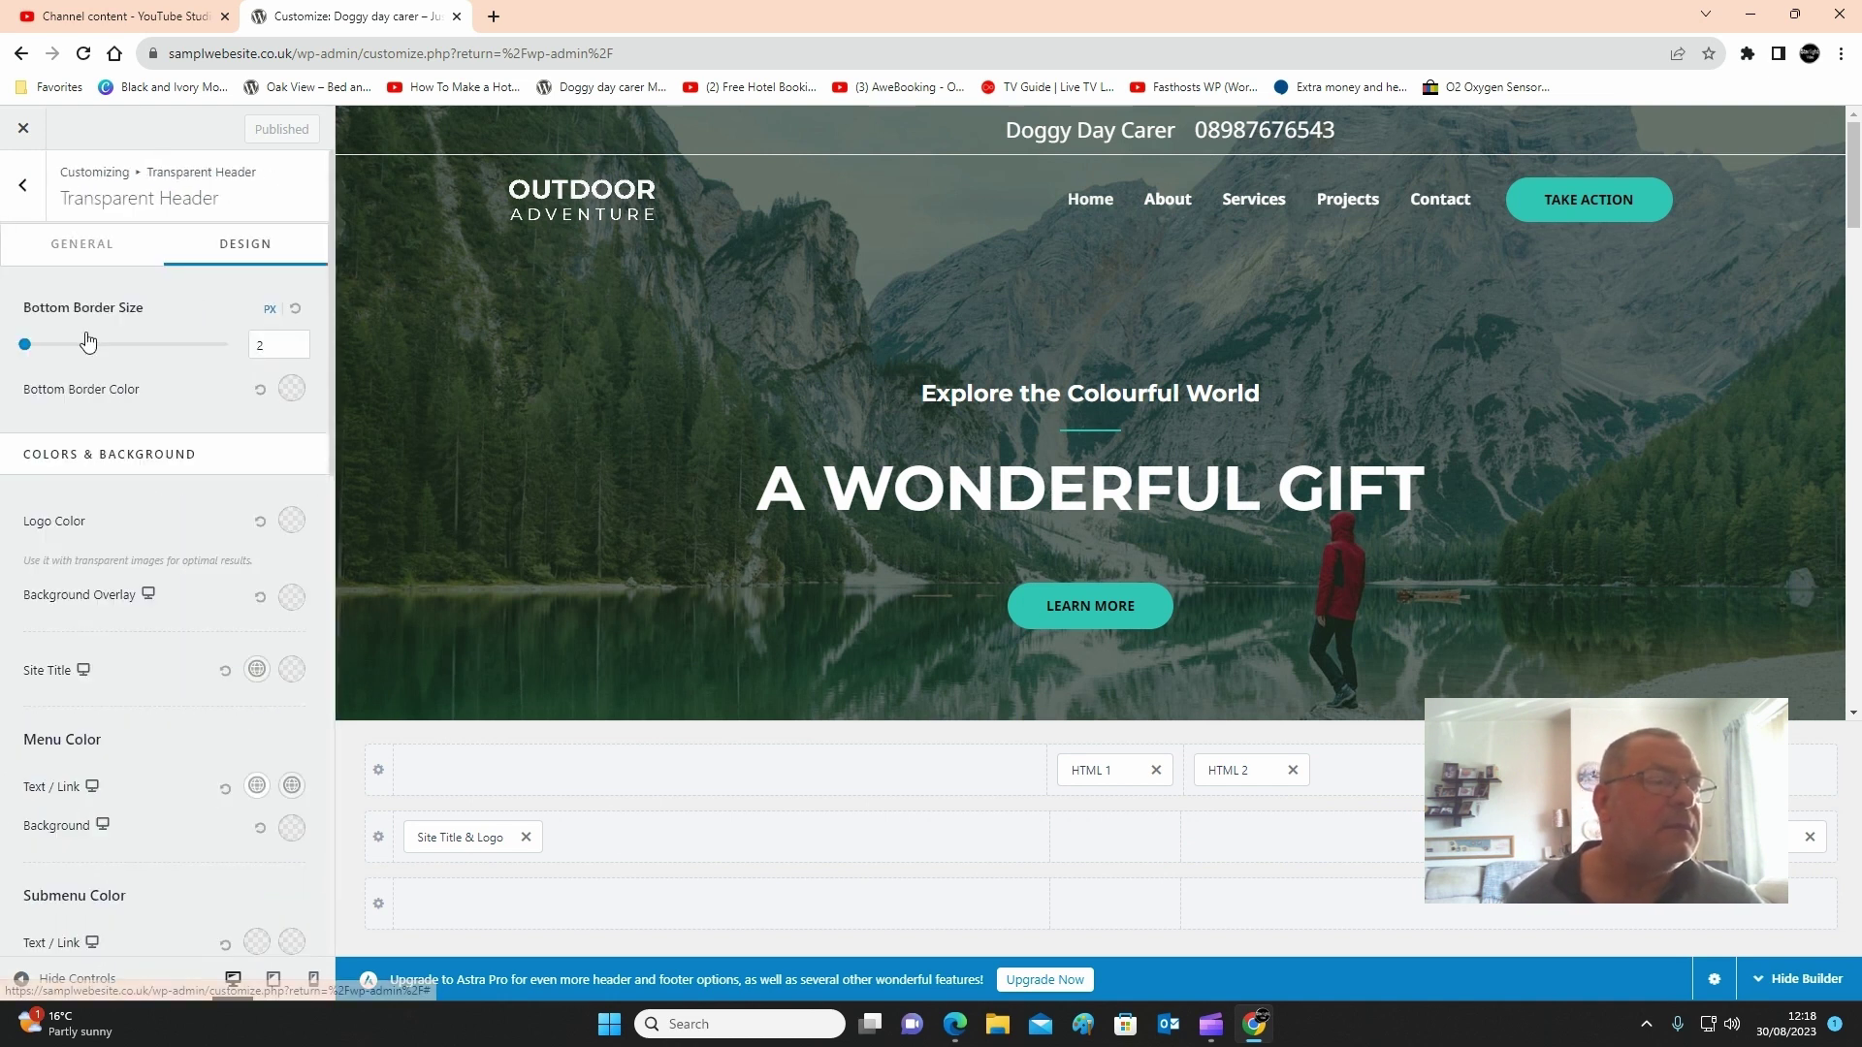
{"action": "left_click", "coordinate": [282, 349]}
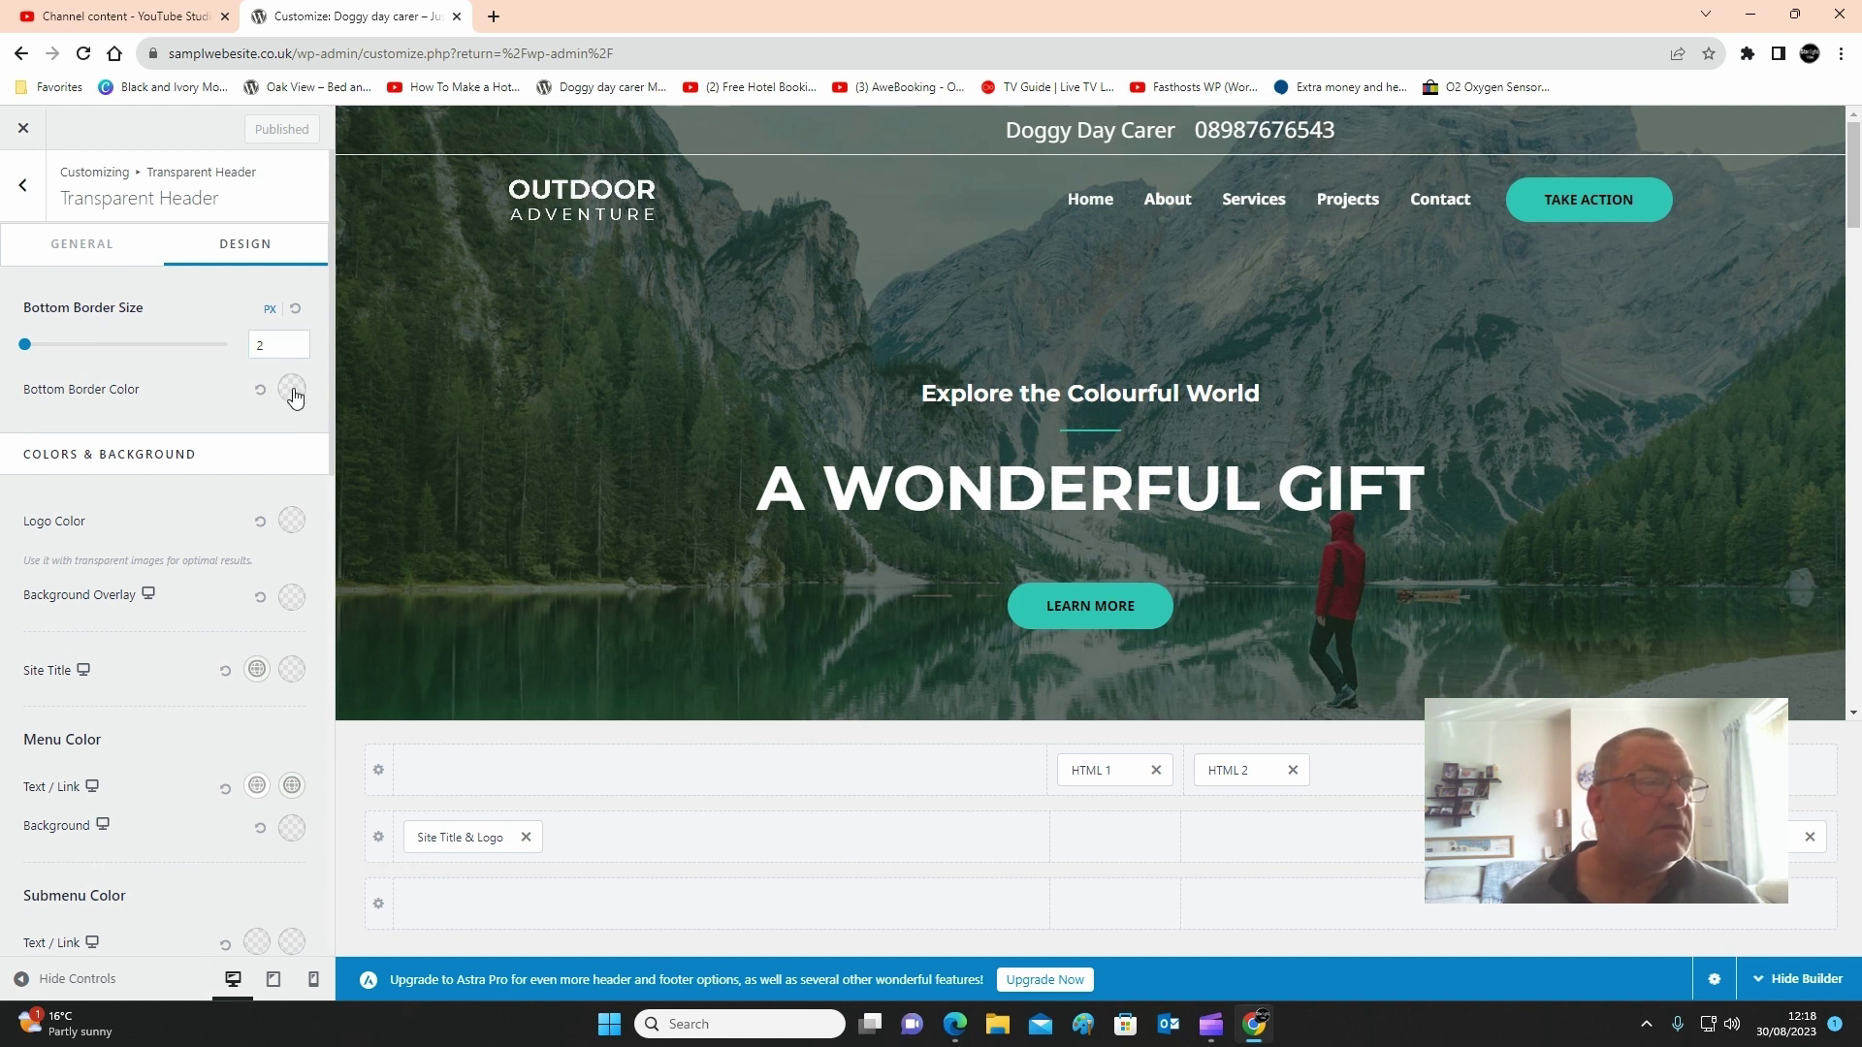
{"action": "left_click", "coordinate": [292, 391]}
{"action": "left_click", "coordinate": [280, 434]}
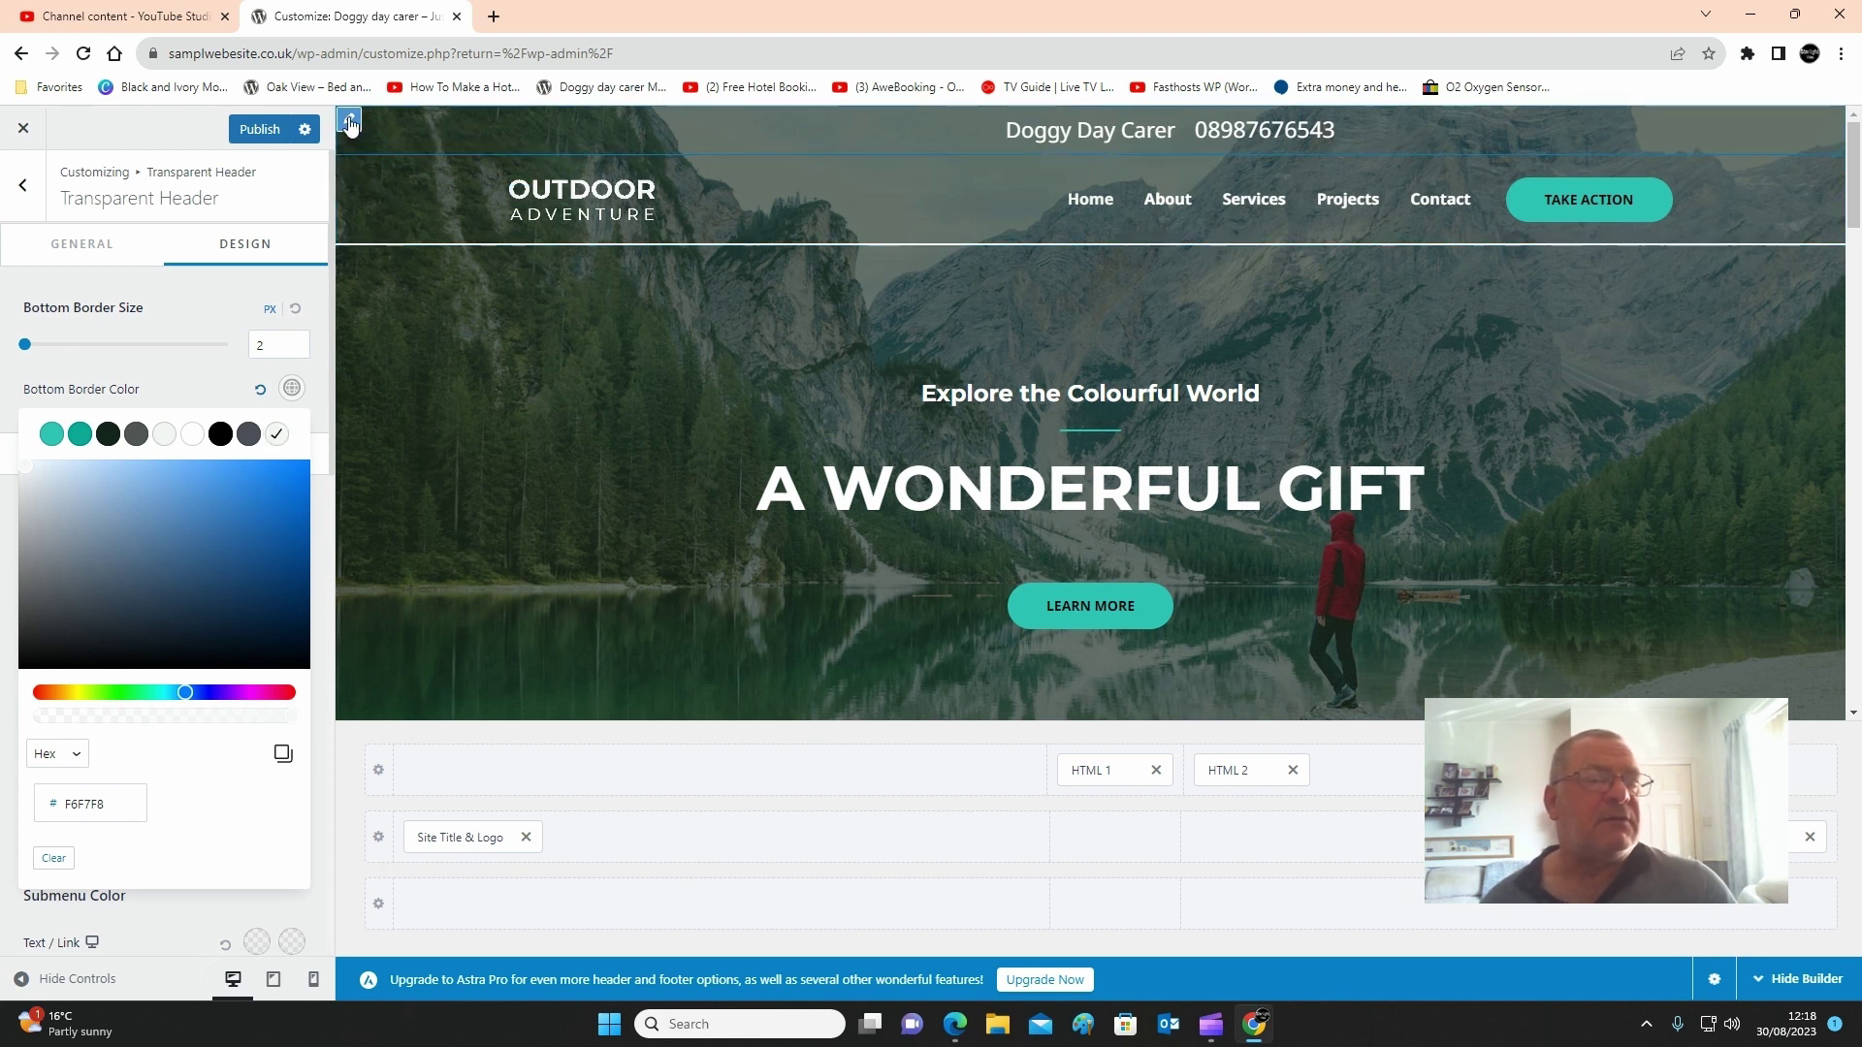
{"action": "left_click", "coordinate": [350, 124]}
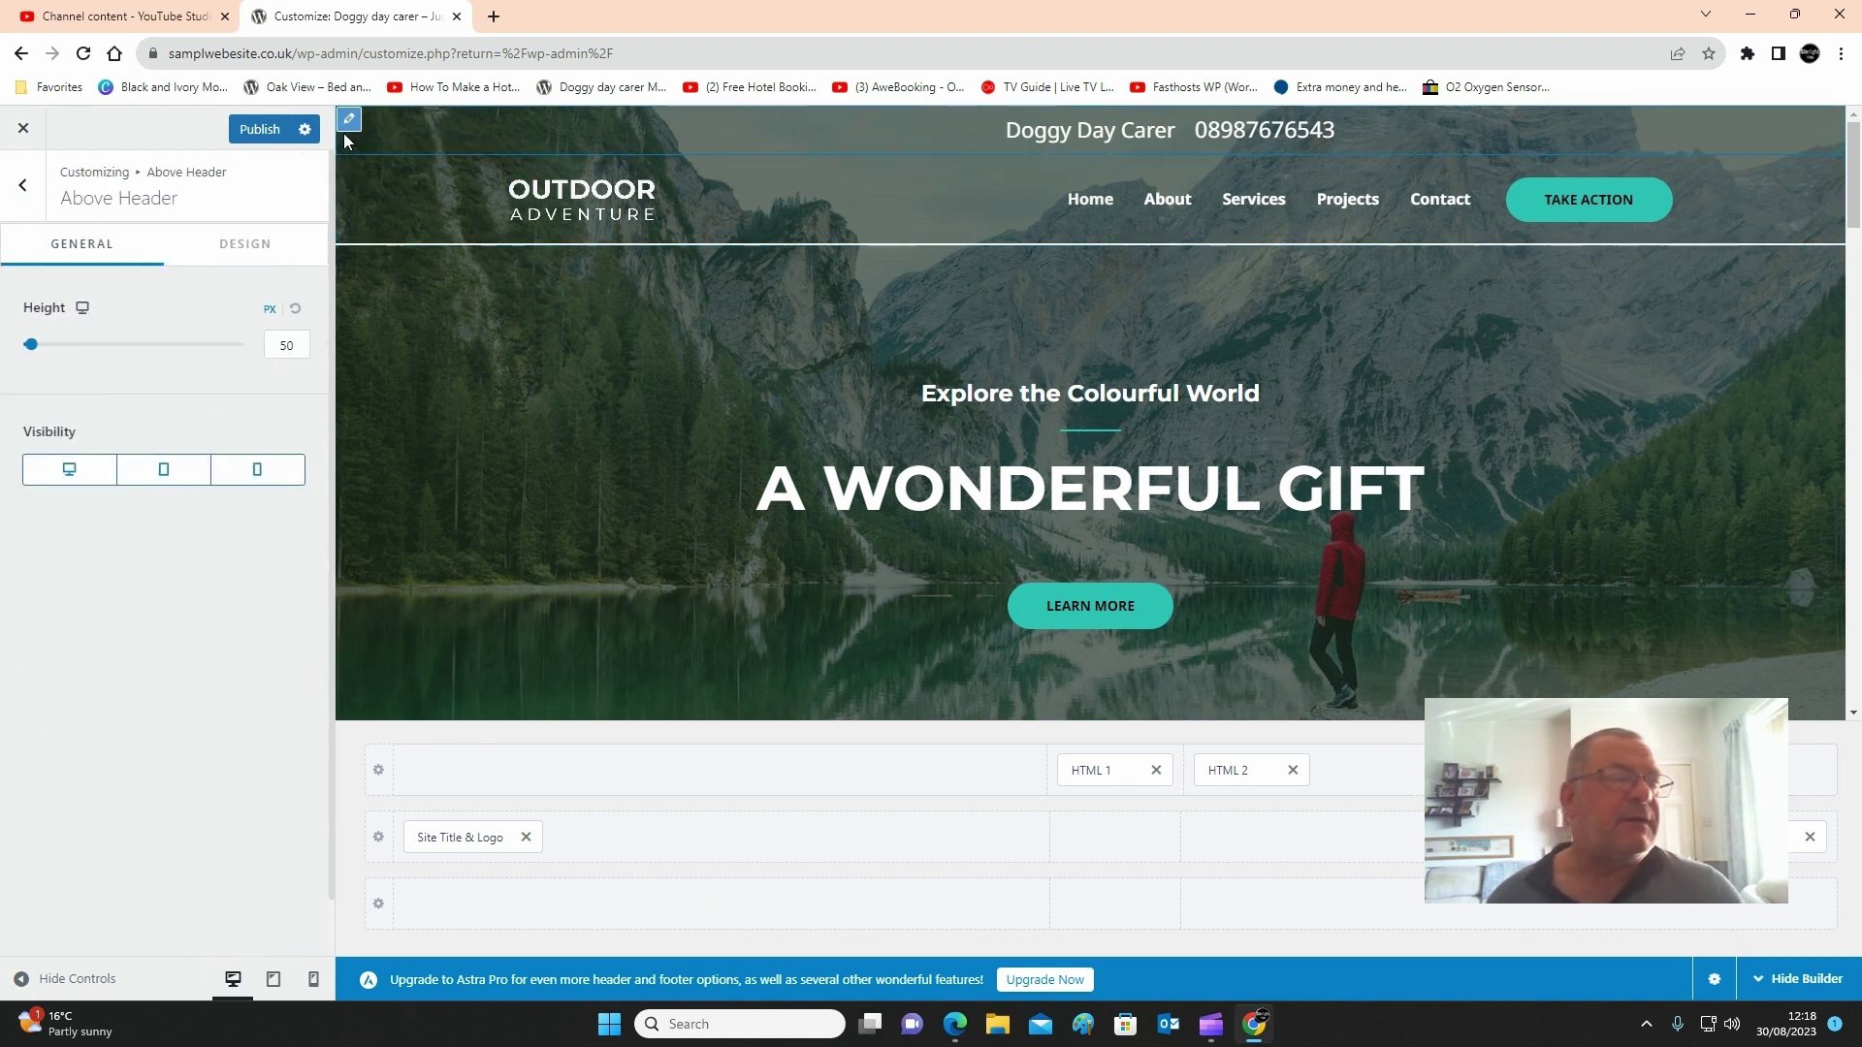
- Make the top bar background translucent white FFFFFF29 with a 0 px bottom border, then publish
{"action": "left_click", "coordinate": [281, 249]}
{"action": "double_click", "coordinate": [266, 476]}
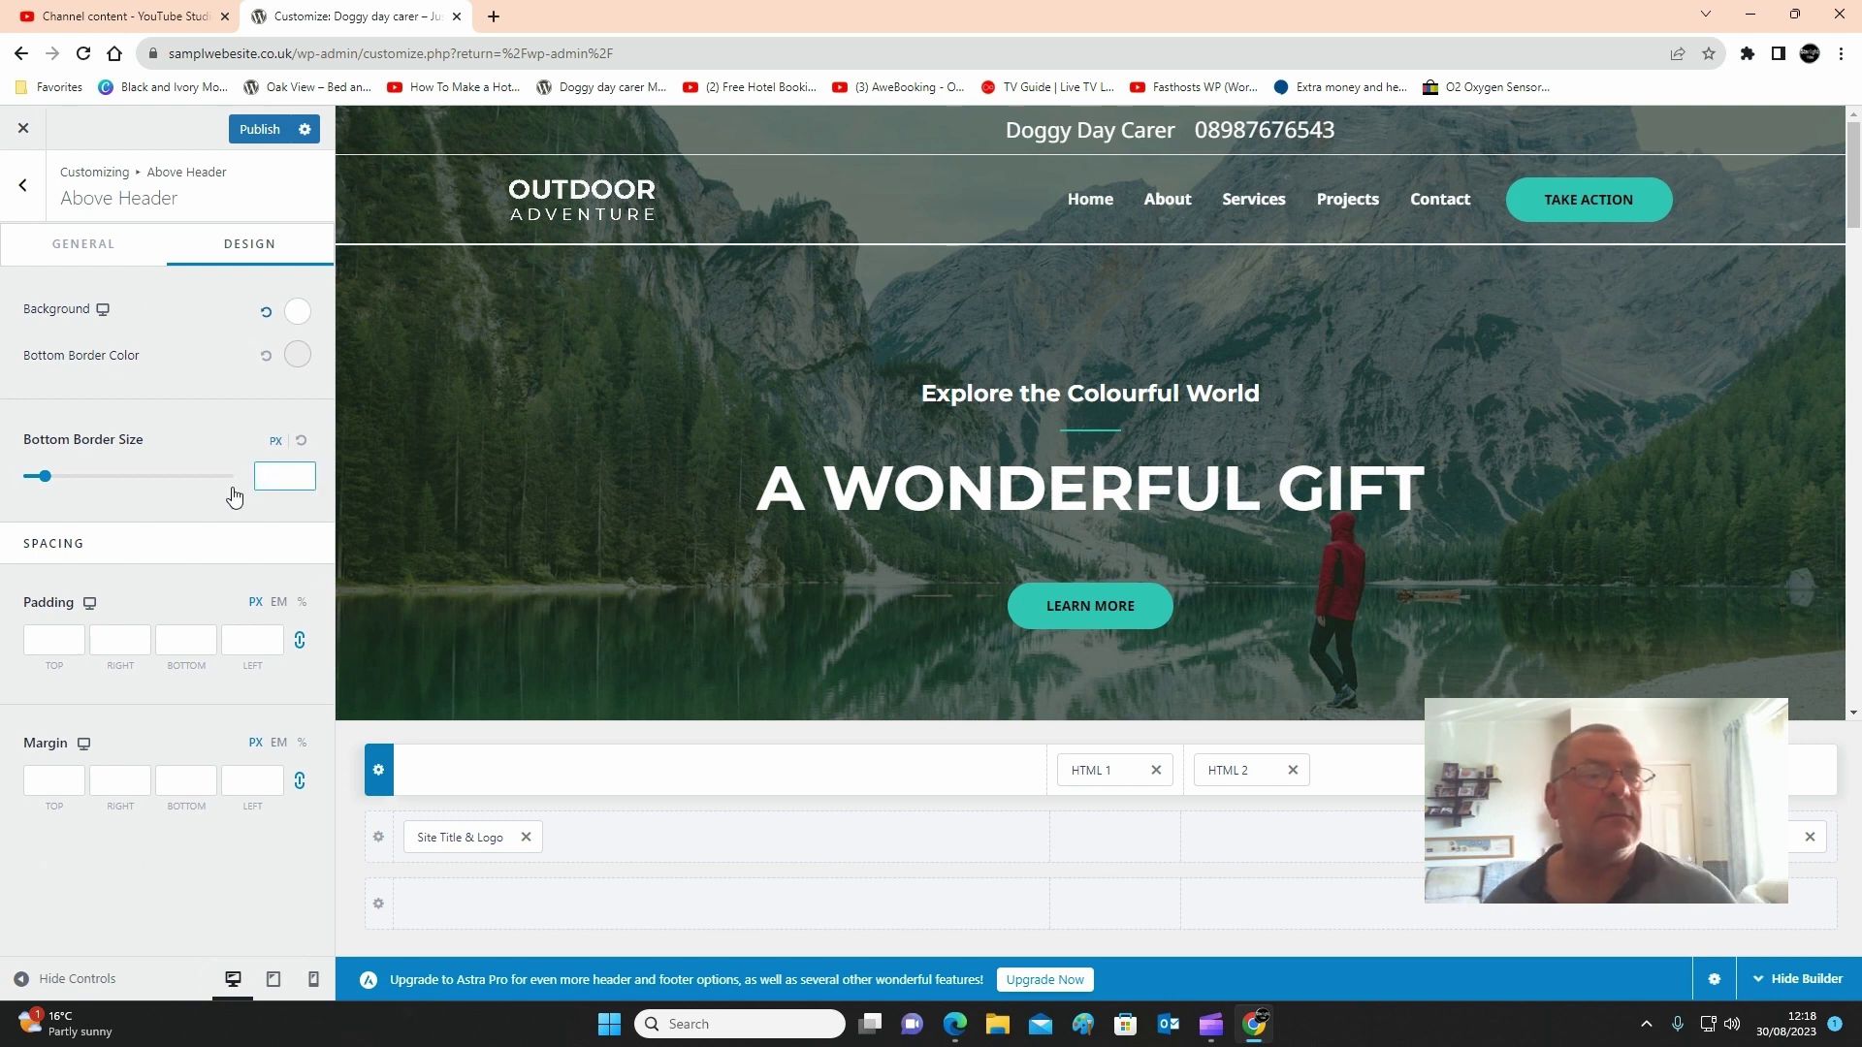
{"action": "left_click", "coordinate": [296, 313]}
{"action": "left_click_drag", "start_coordinate": [284, 690], "coordinate": [85, 690]}
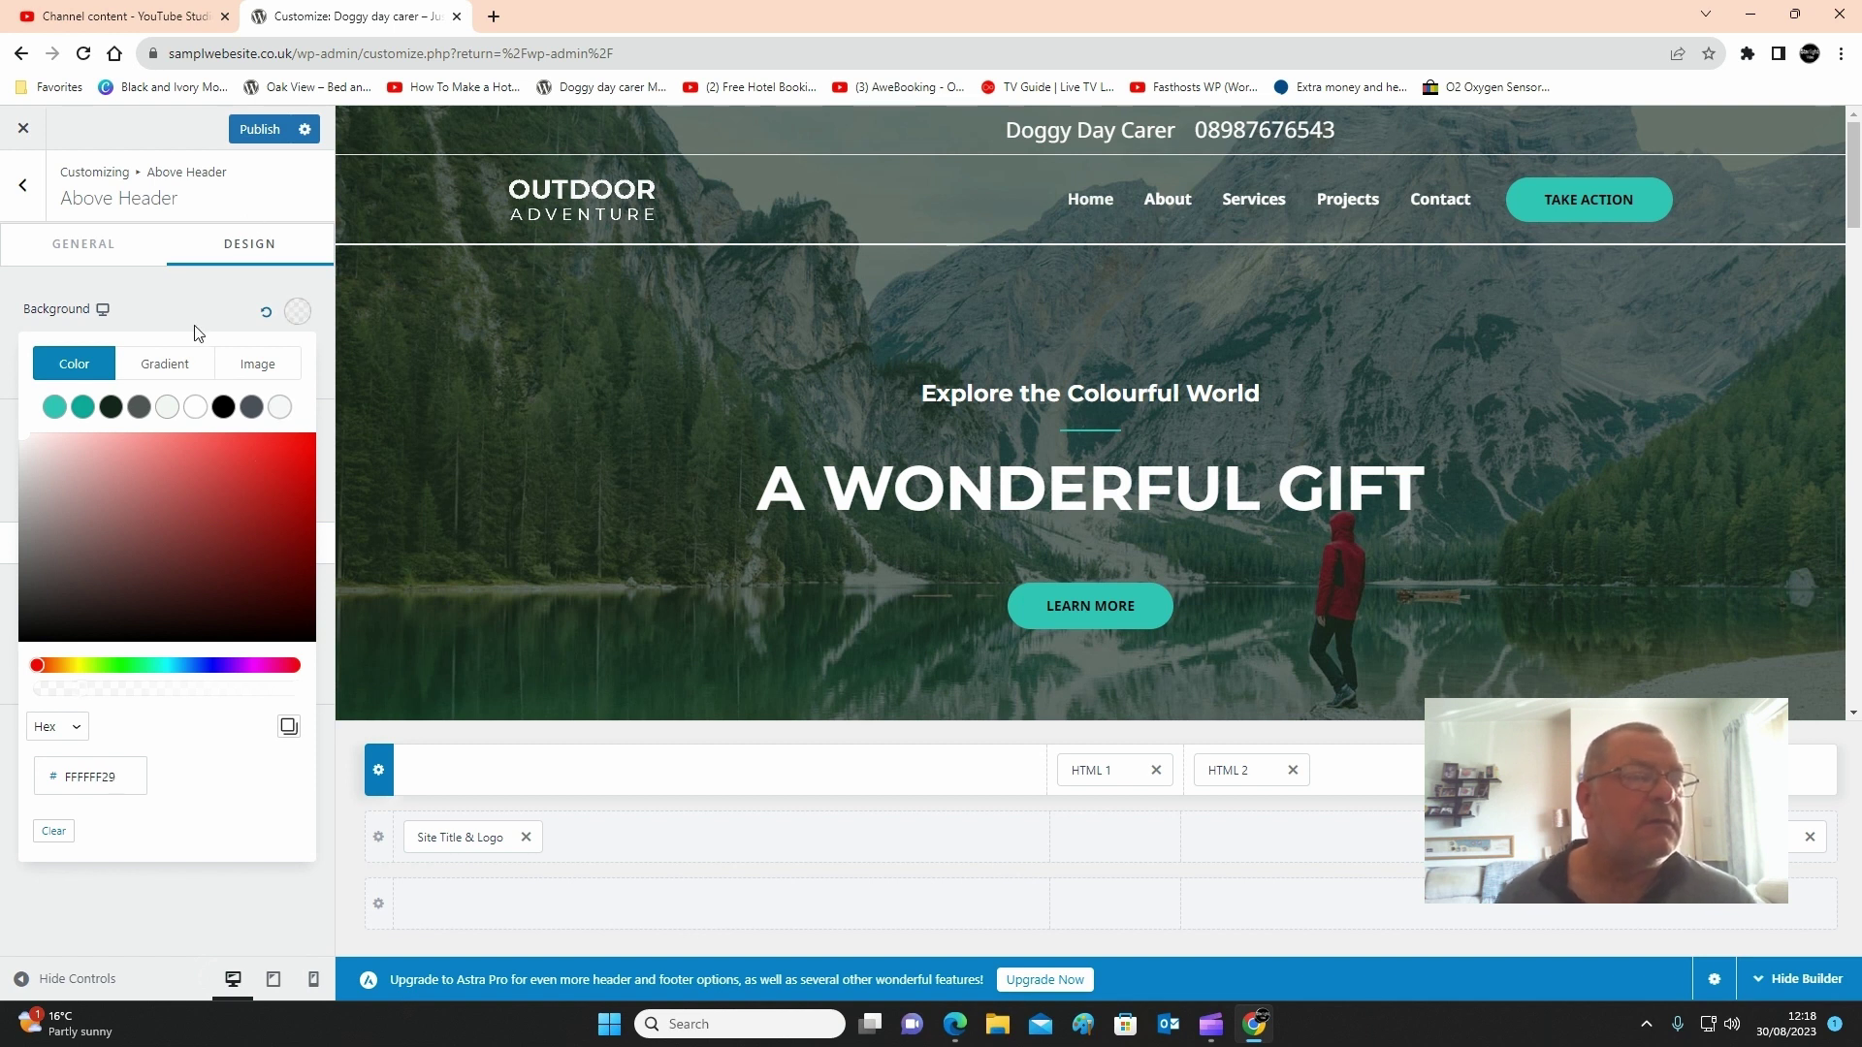
{"action": "left_click", "coordinate": [311, 314]}
{"action": "left_click", "coordinate": [296, 313]}
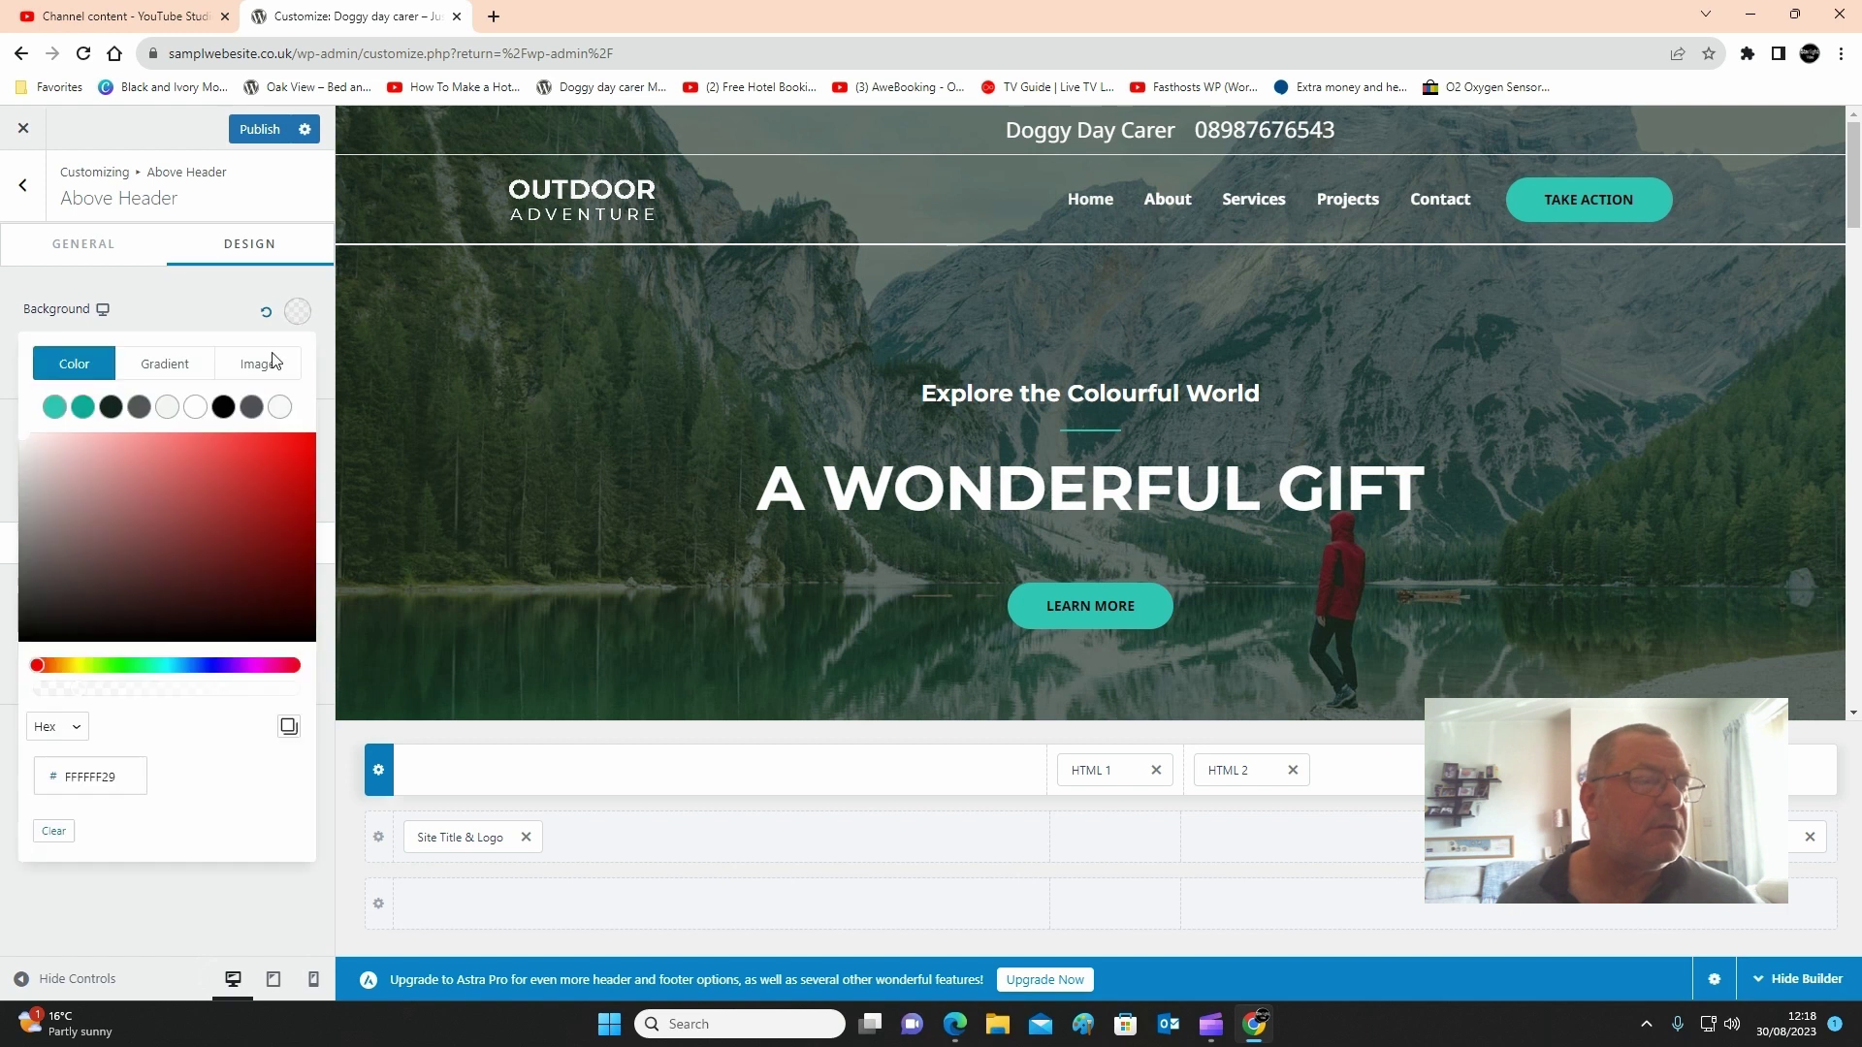
{"action": "left_click", "coordinate": [187, 323]}
{"action": "left_click_drag", "start_coordinate": [44, 476], "coordinate": [3, 496]}
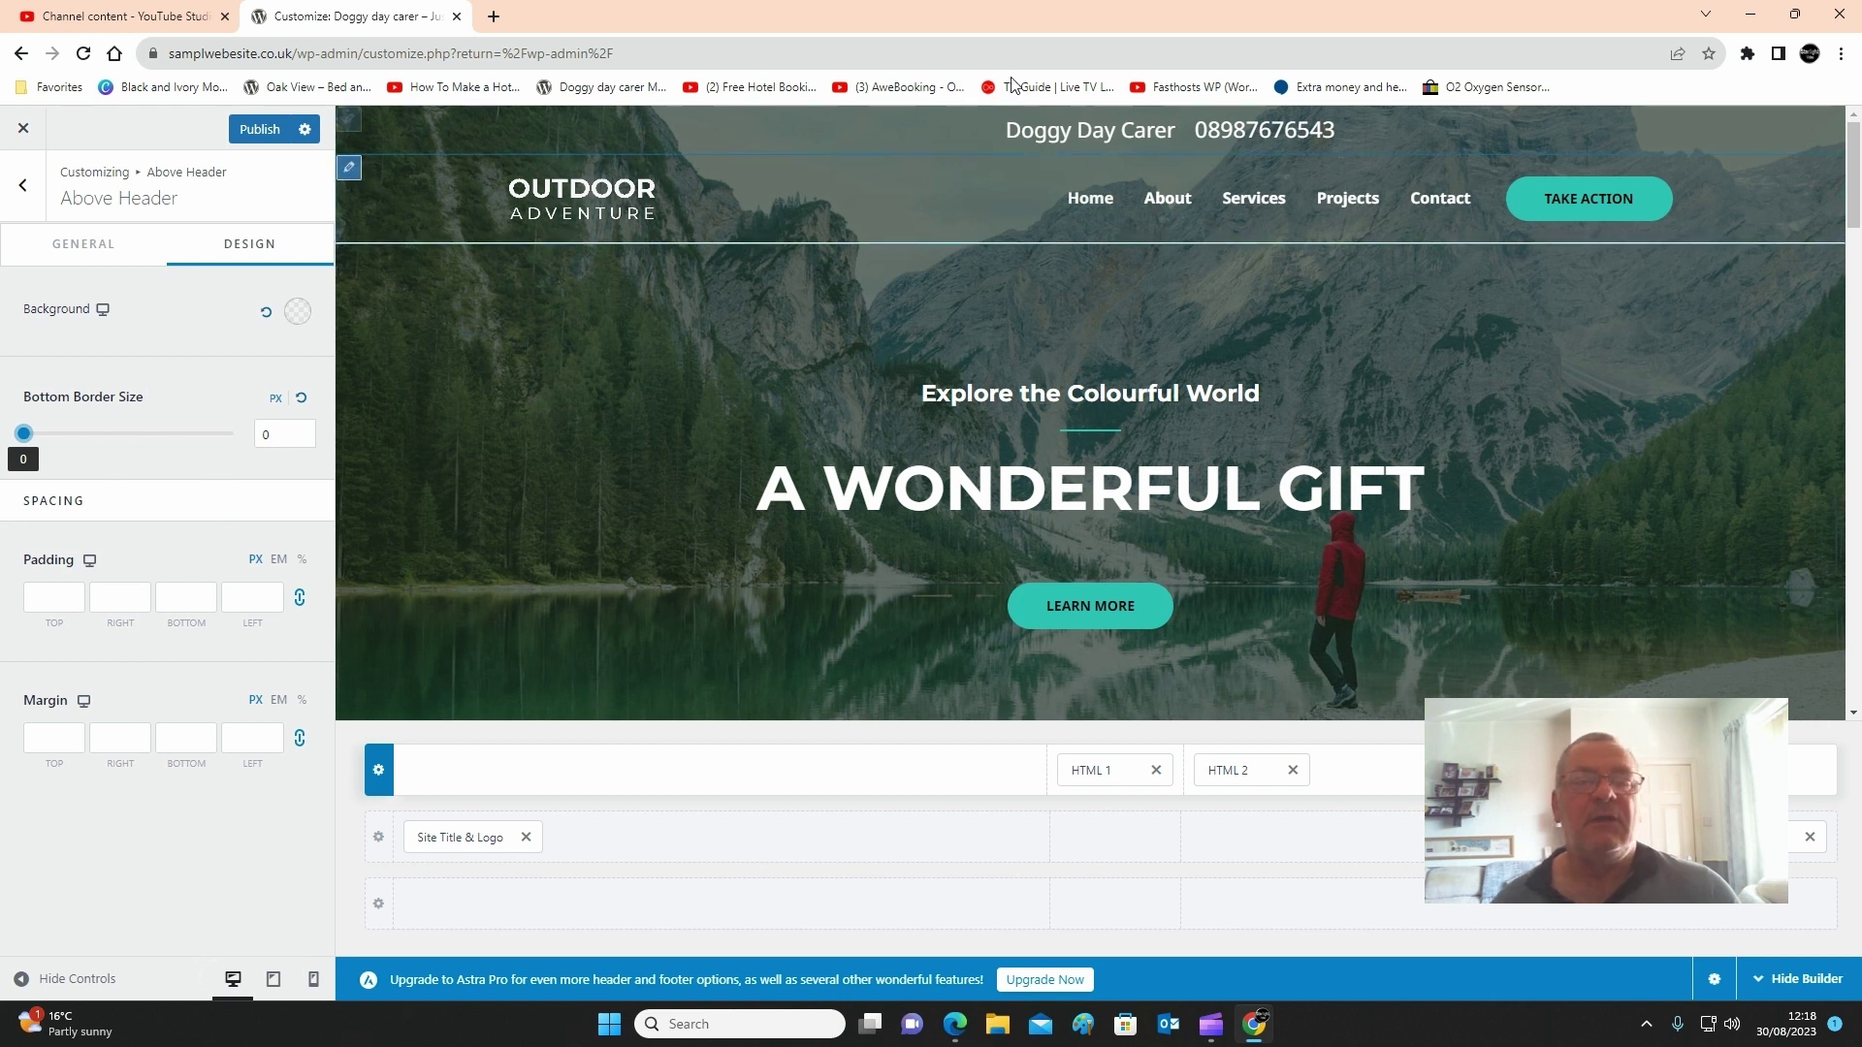
{"action": "scroll", "coordinate": [832, 679], "scroll_direction": "down", "scroll_amount": 15}
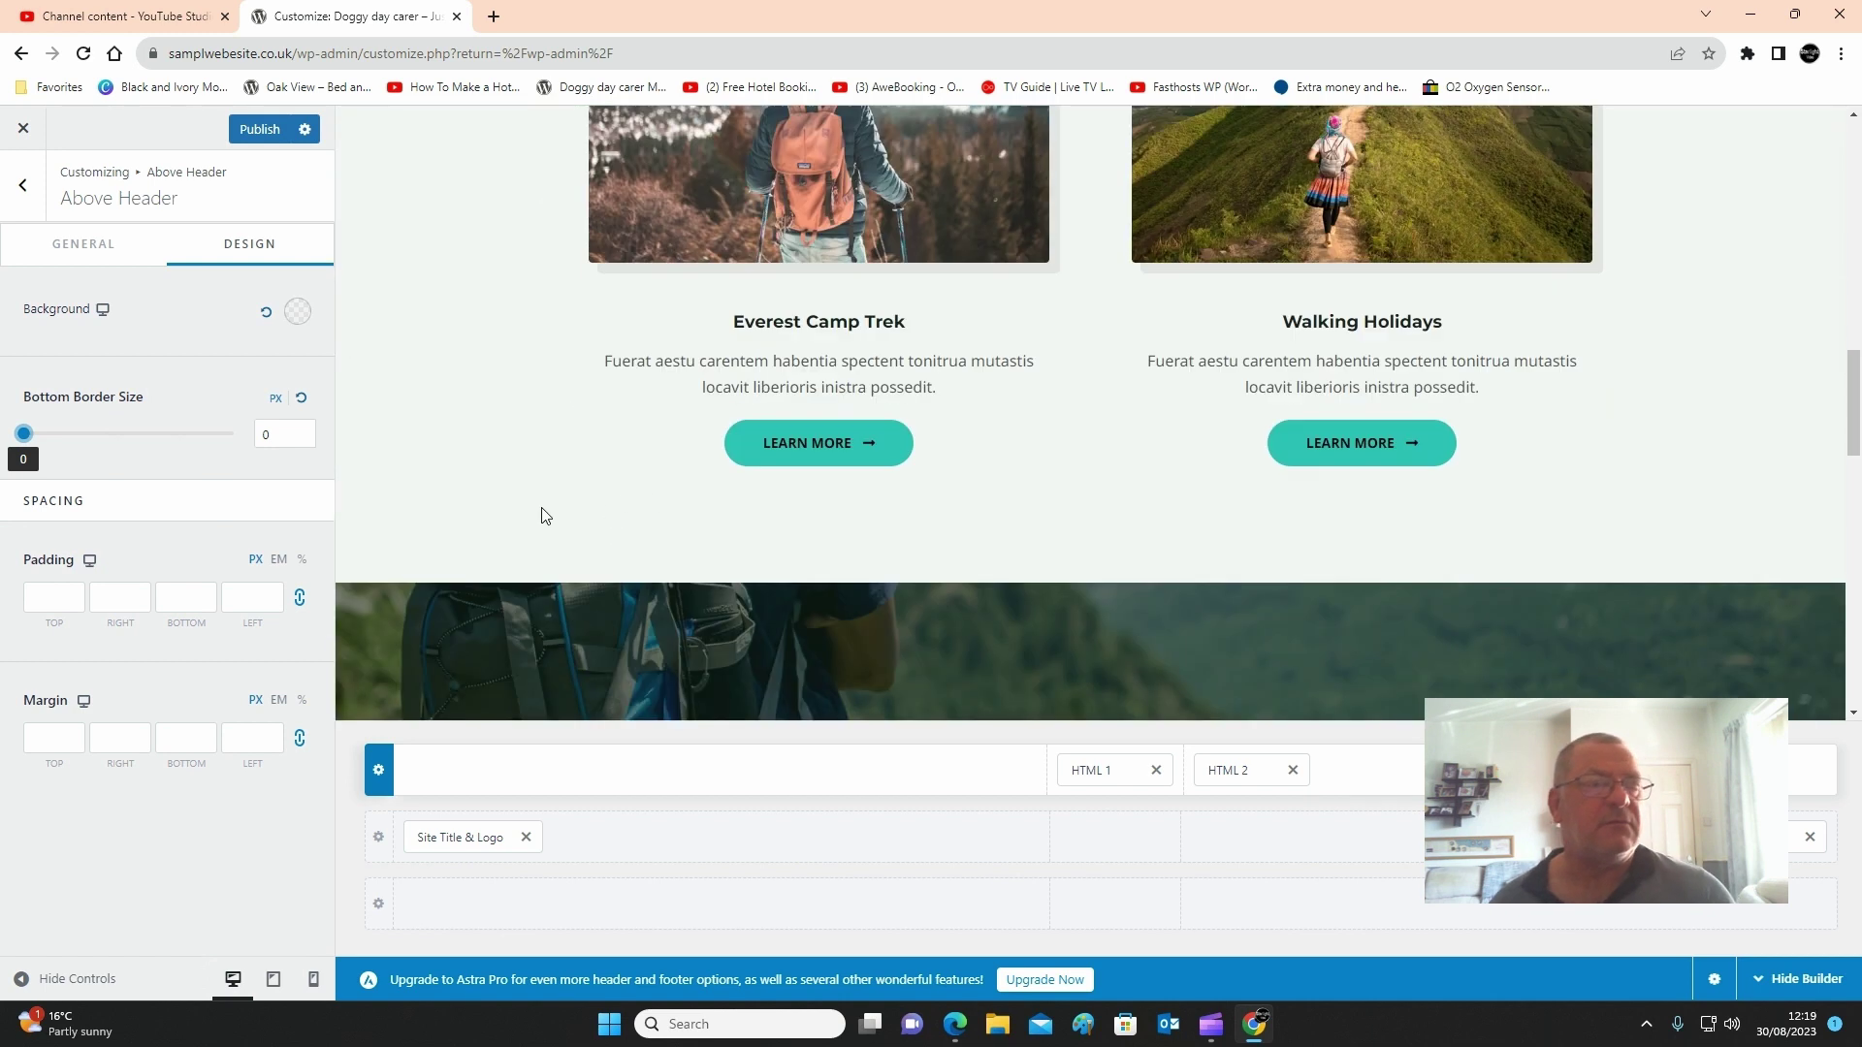
{"action": "left_click", "coordinate": [262, 126]}
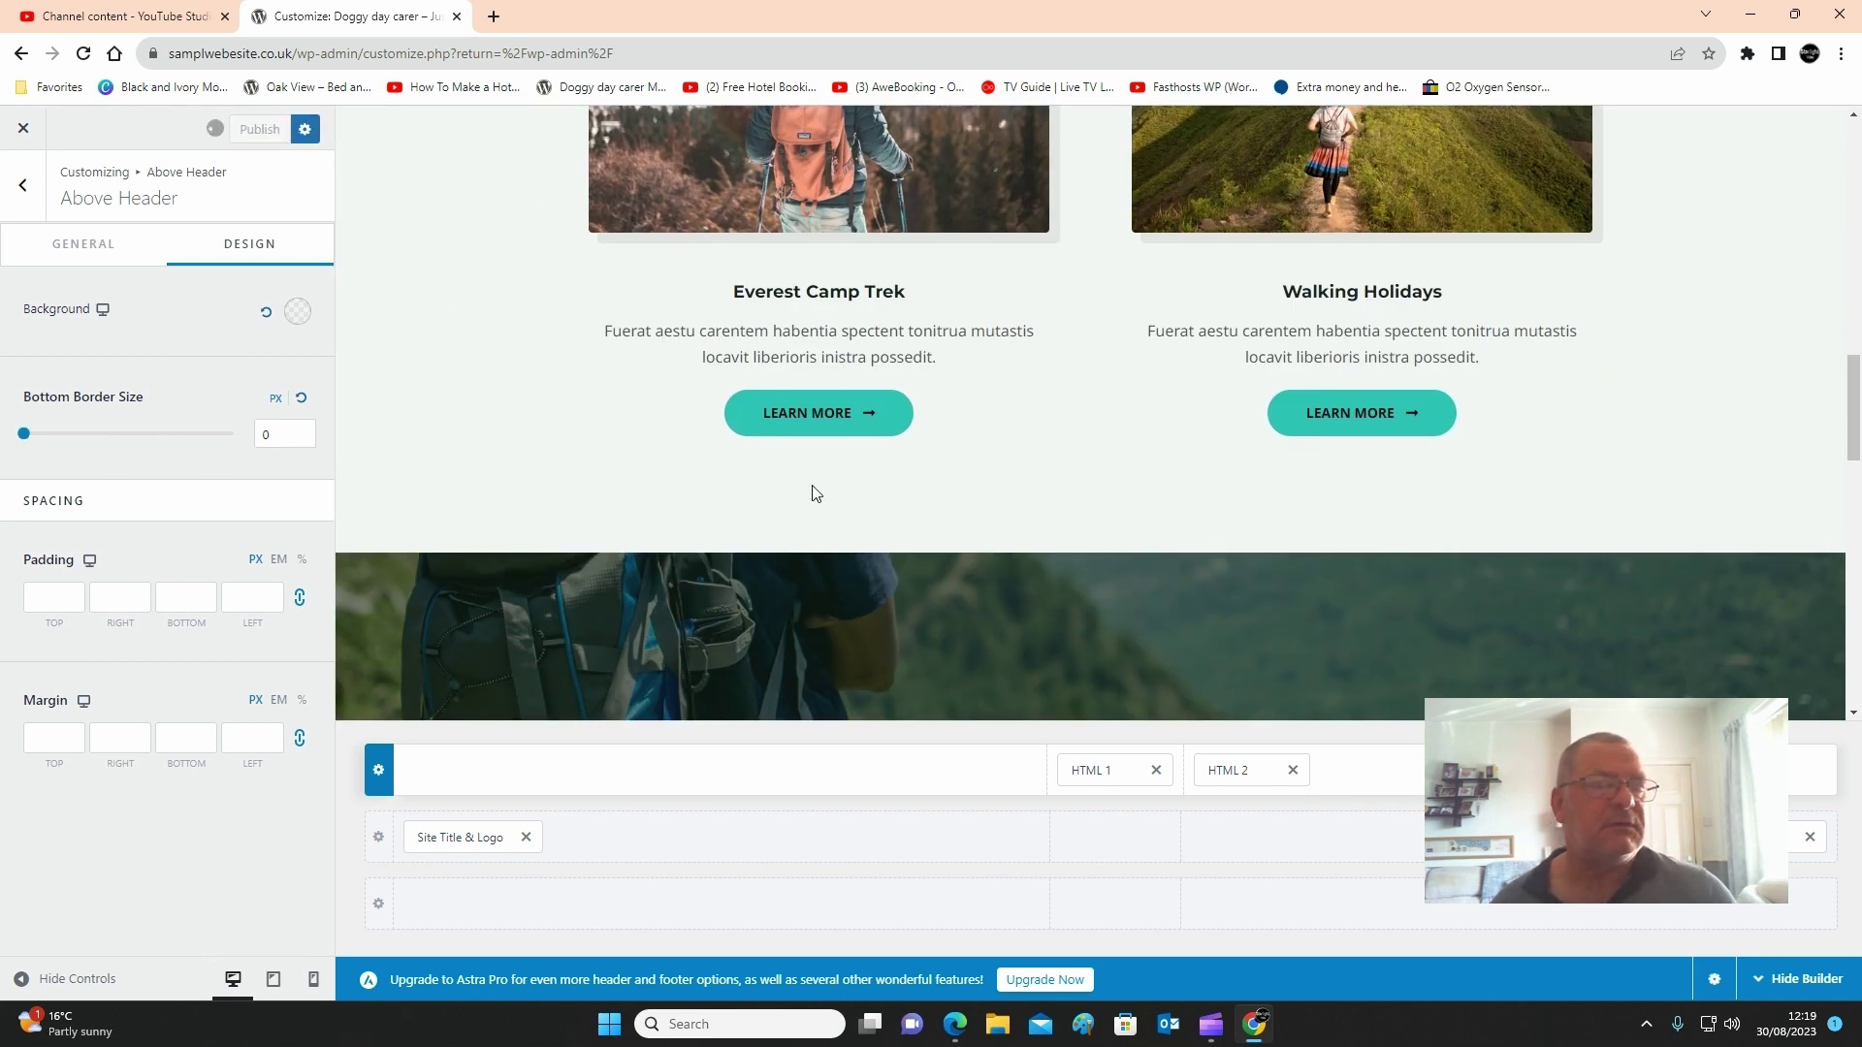
{"action": "scroll", "coordinate": [834, 479], "scroll_direction": "up", "scroll_amount": 15}
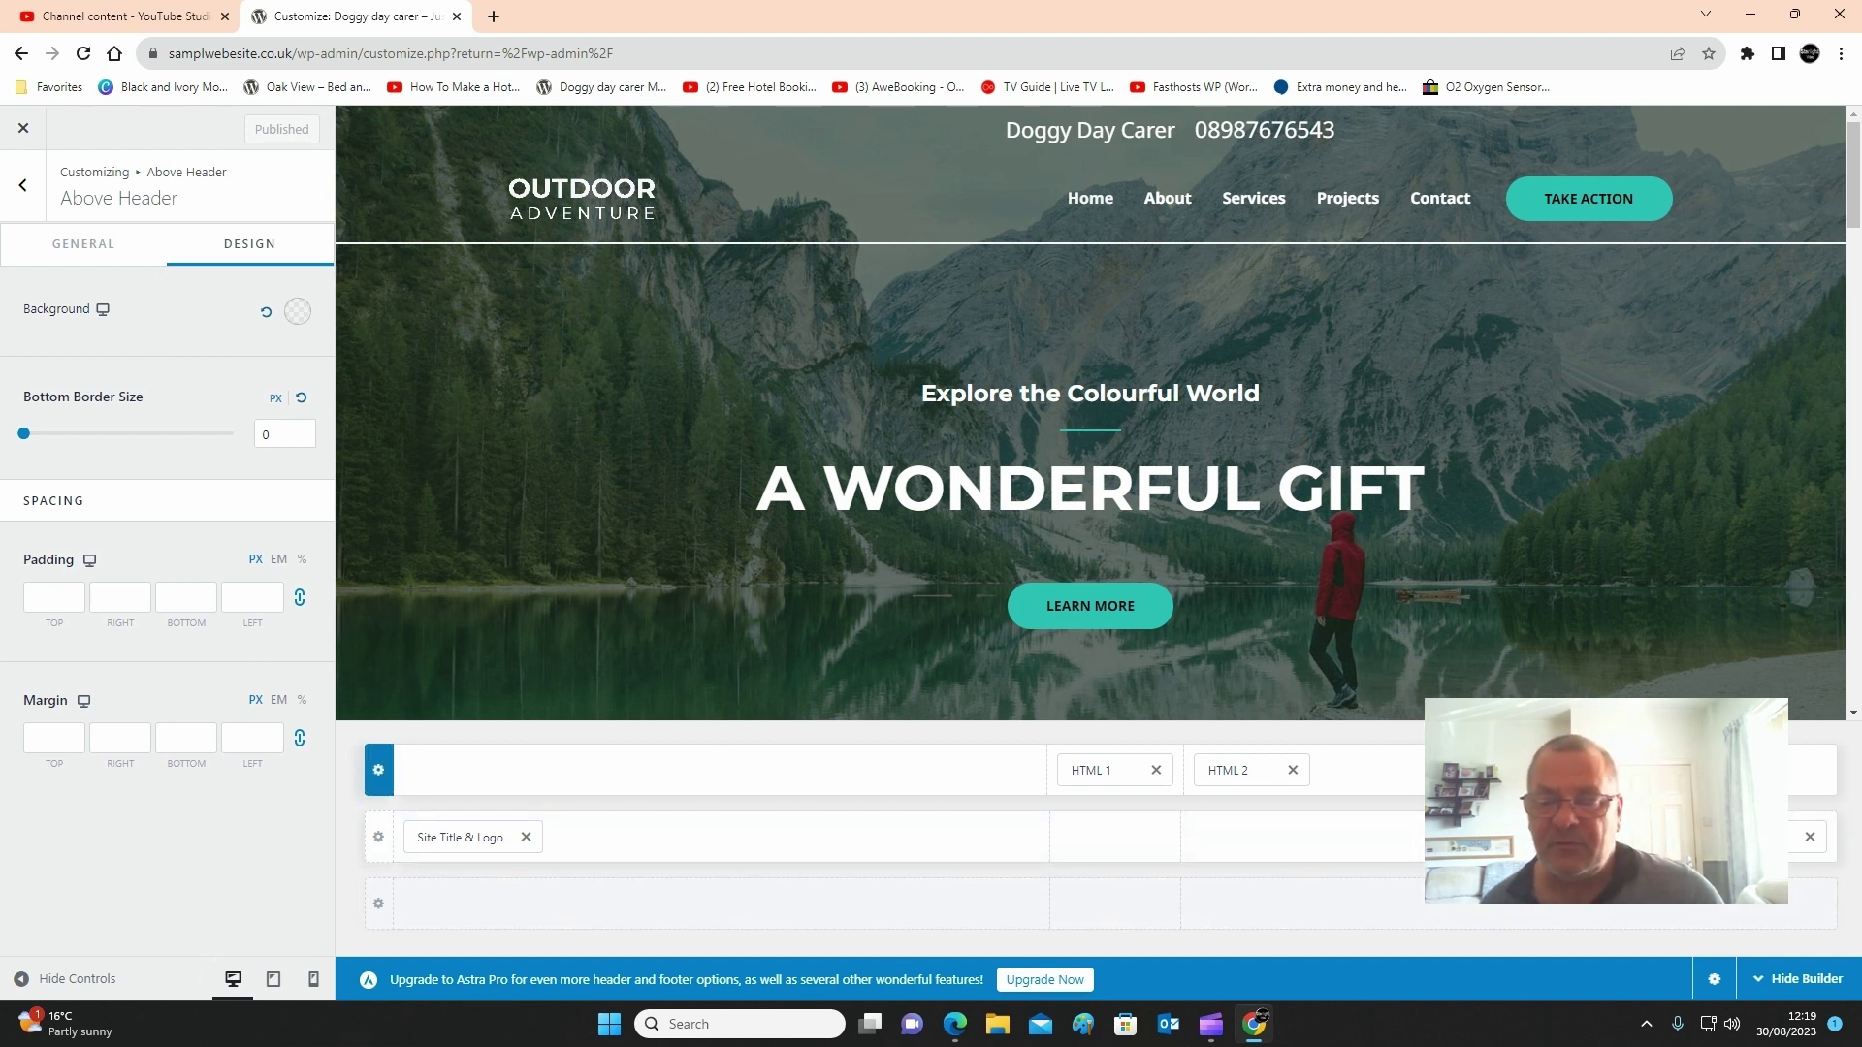
- Add Social icons to the header, using Official brand colours at icon size 25
{"action": "left_click", "coordinate": [1405, 770]}
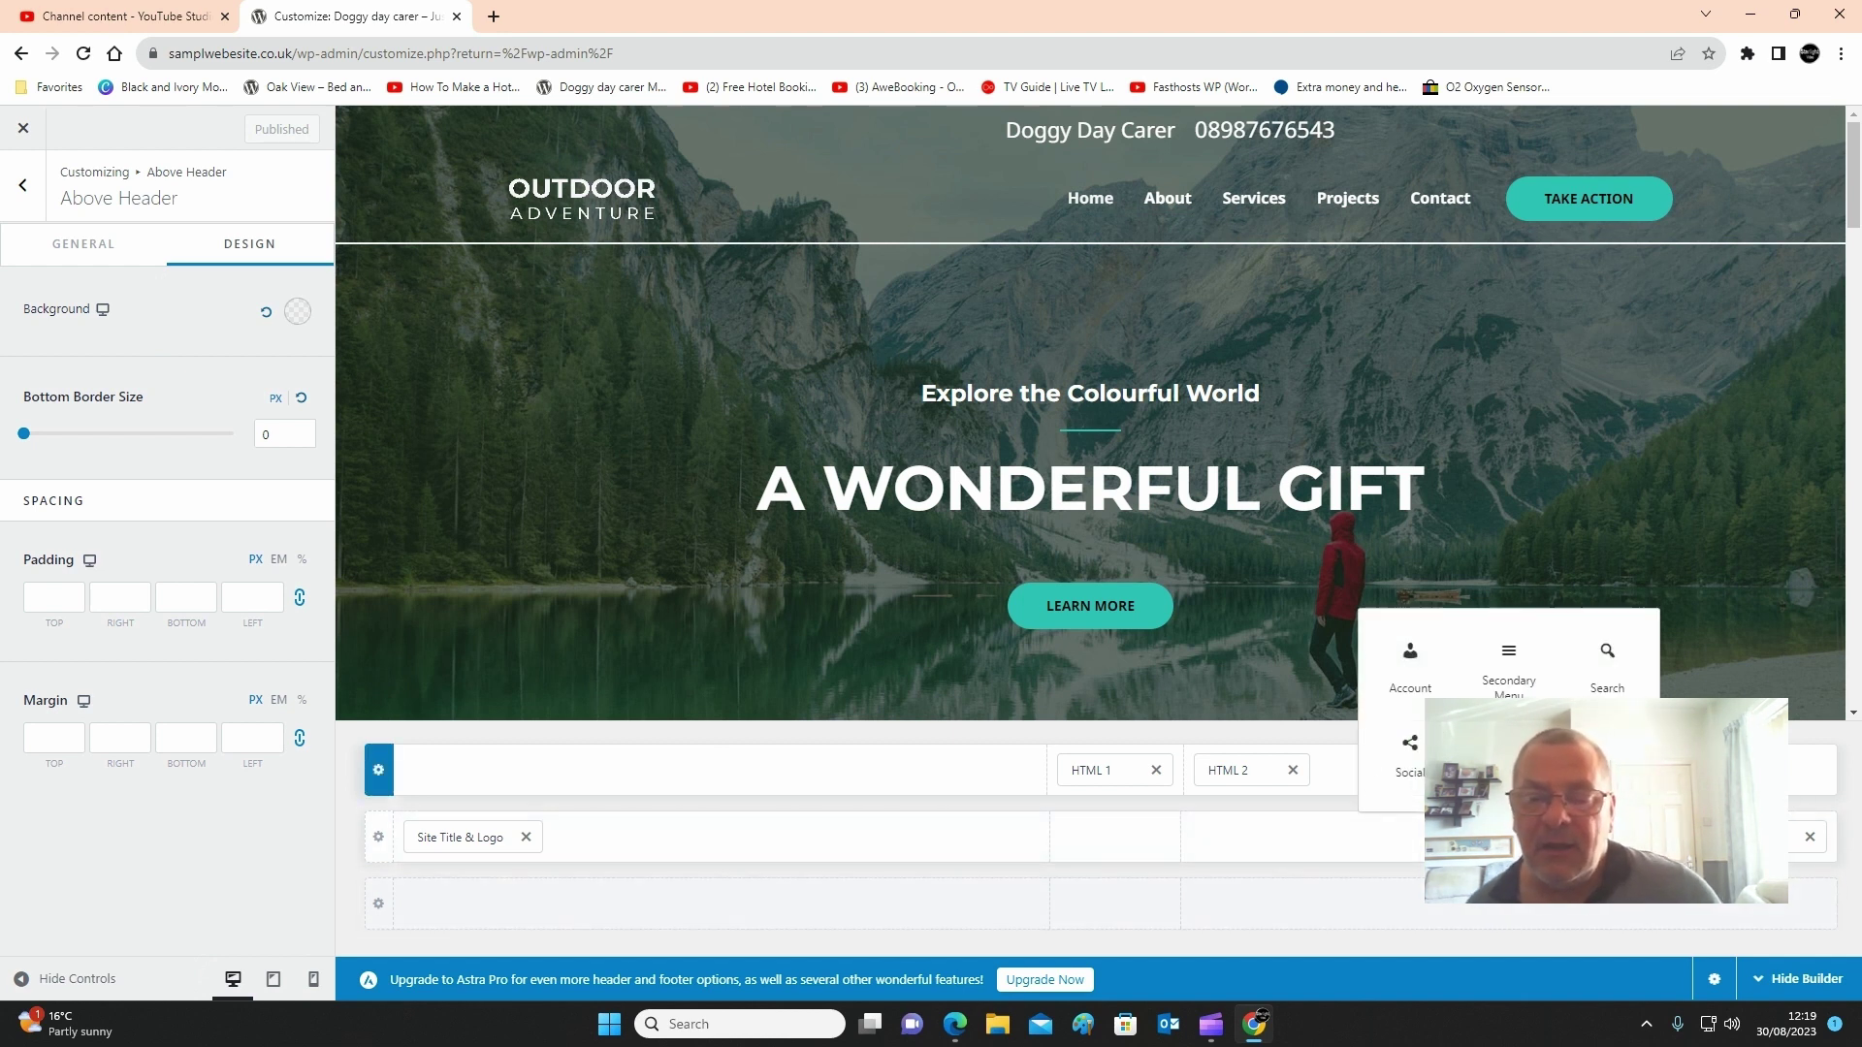
{"action": "left_click", "coordinate": [1405, 766]}
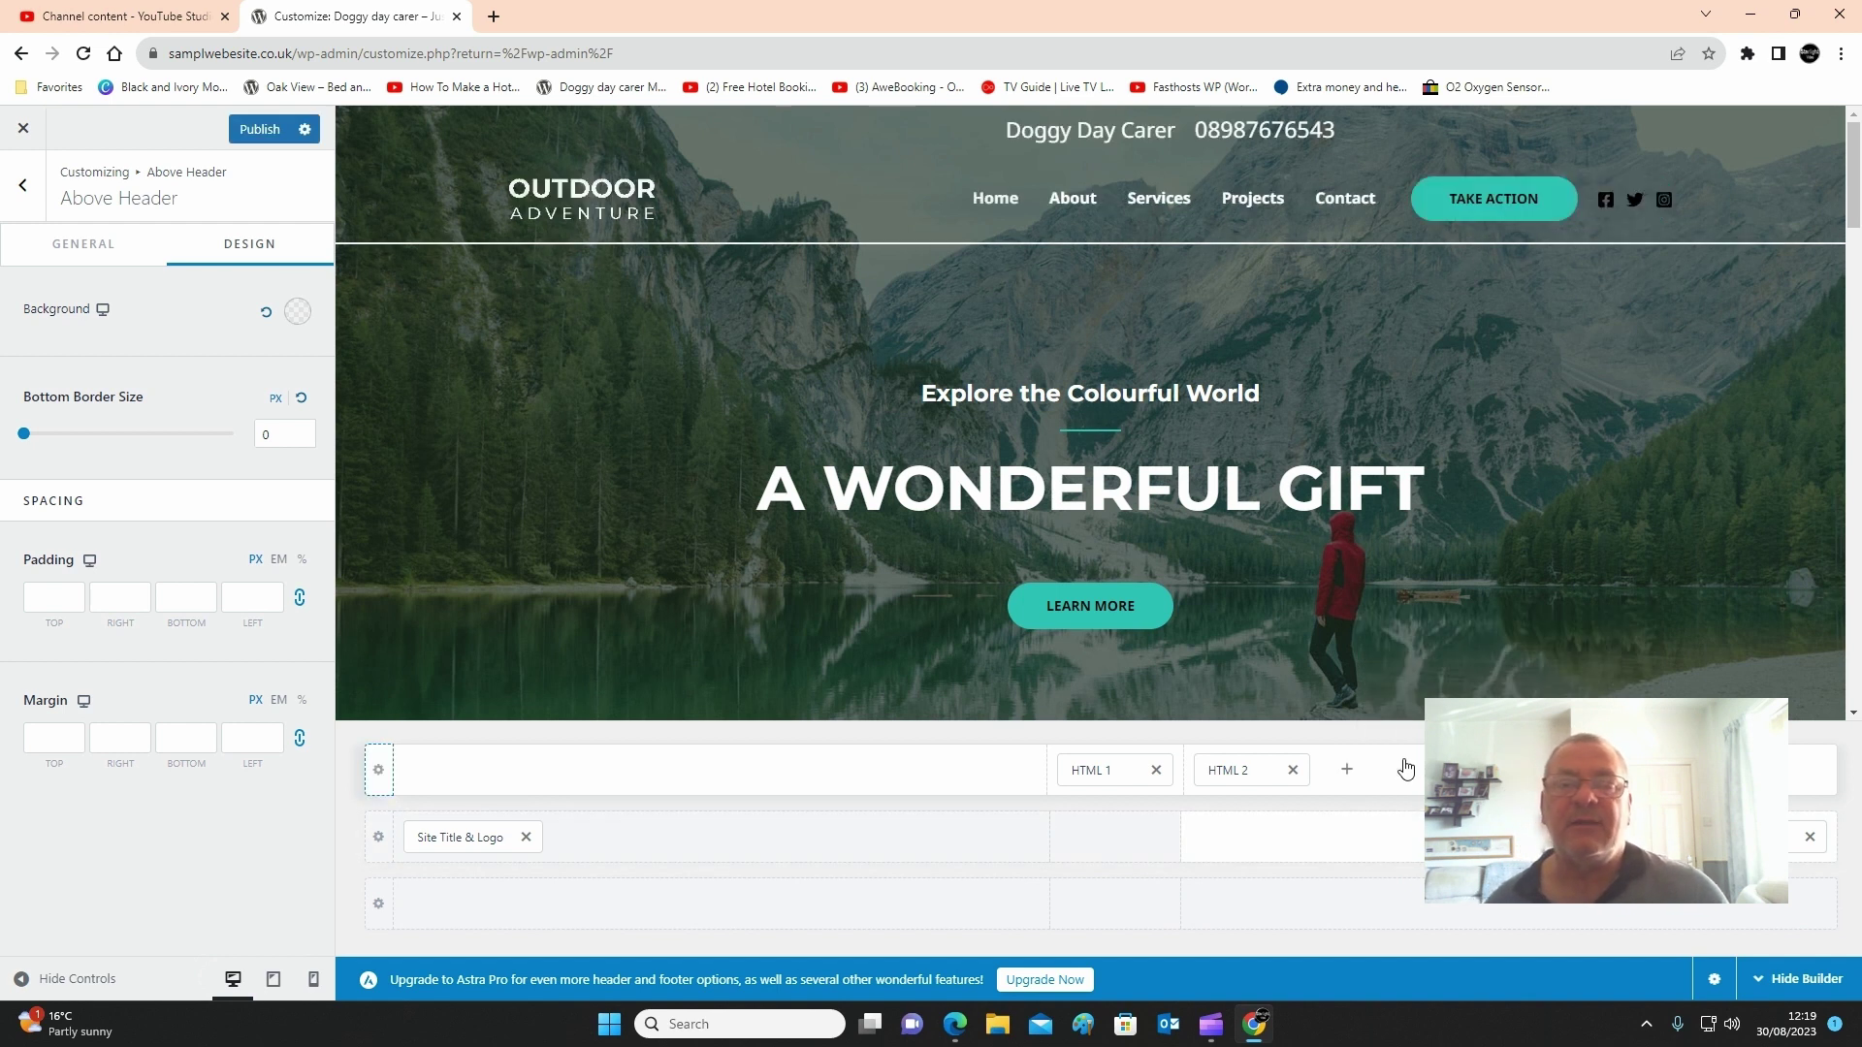
{"action": "mouse_move", "coordinate": [1613, 182]}
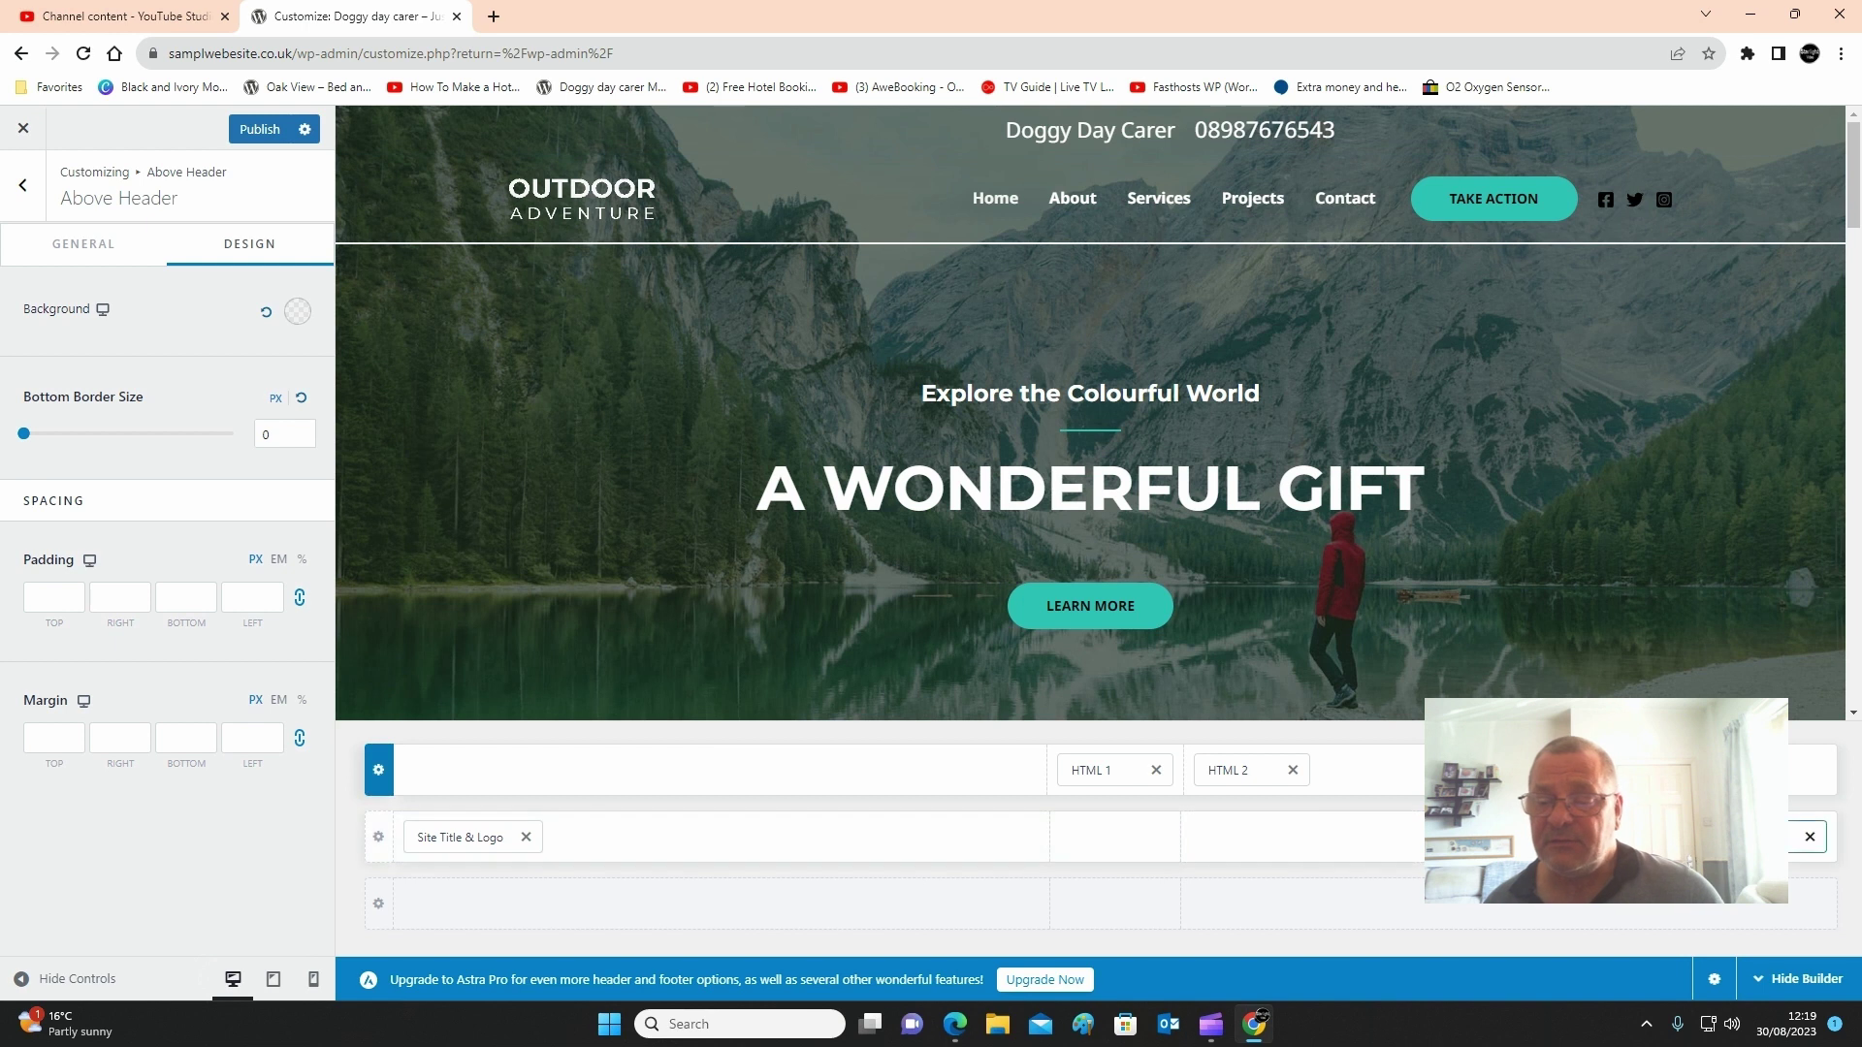
{"action": "left_click", "coordinate": [1513, 770]}
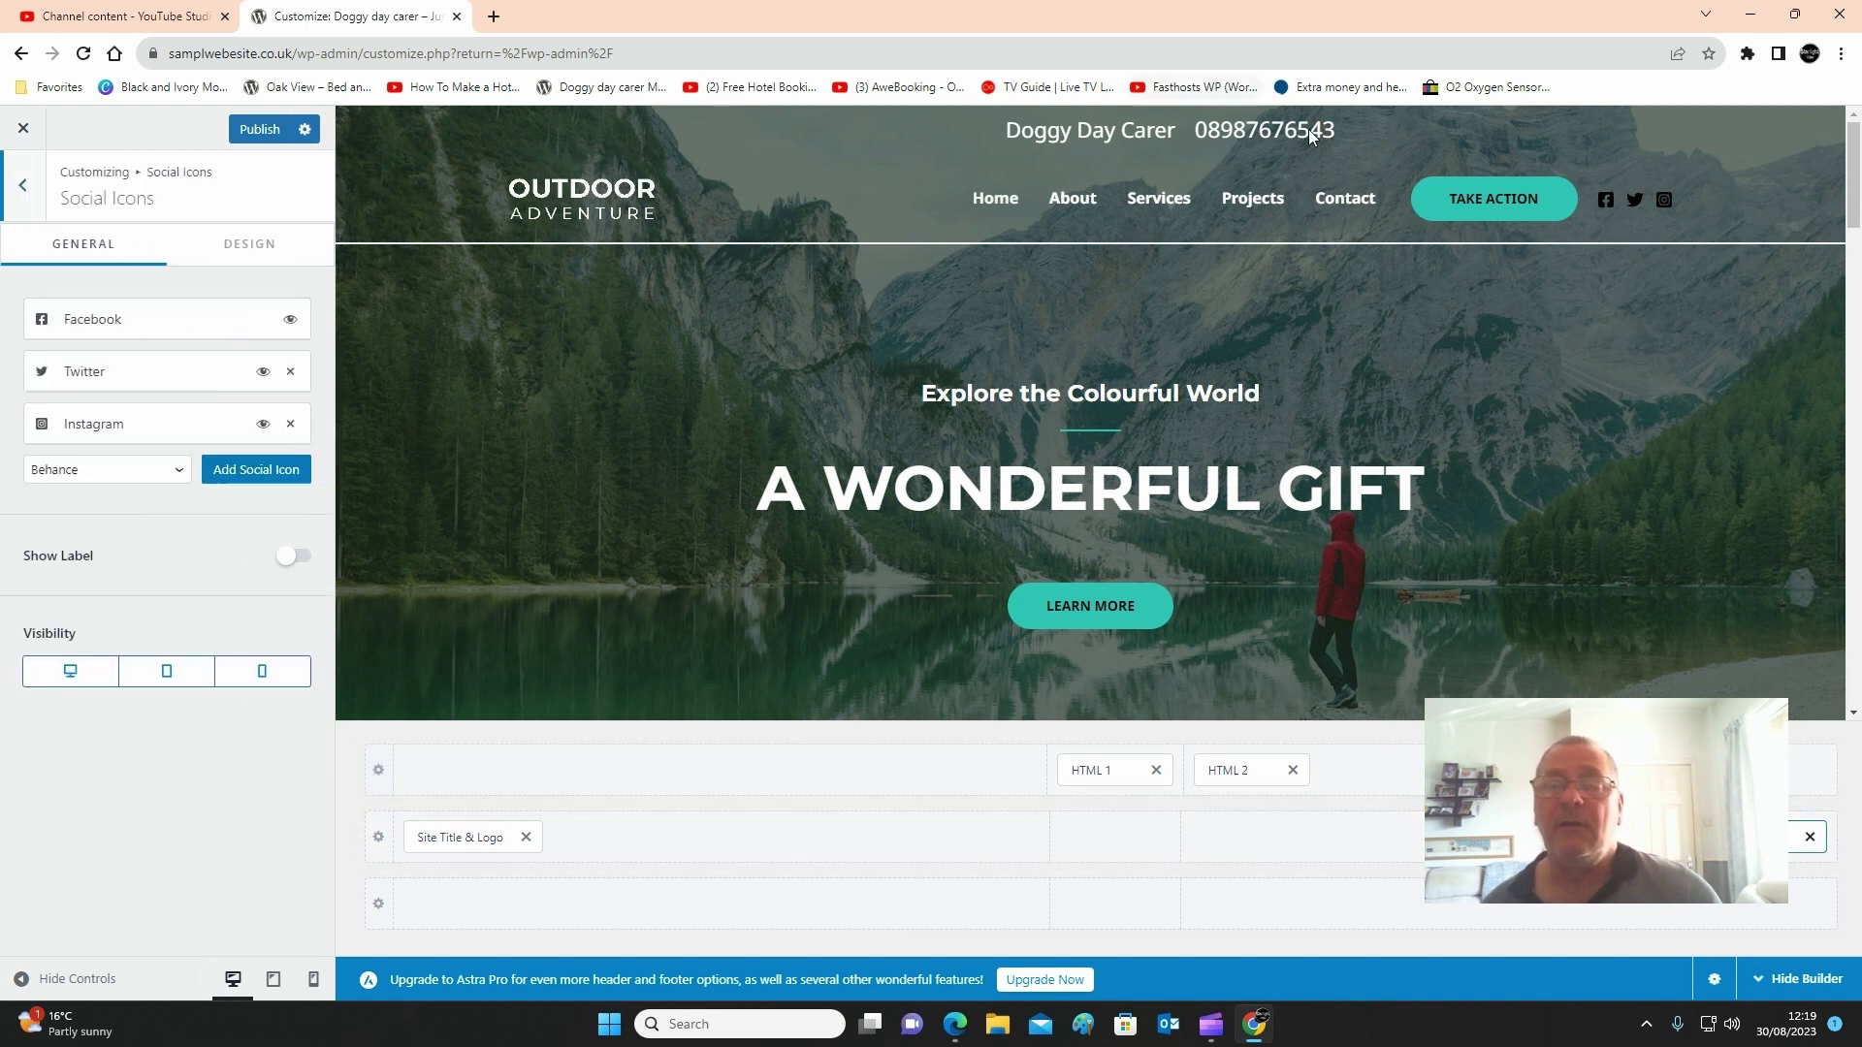
{"action": "mouse_move", "coordinate": [1607, 177]}
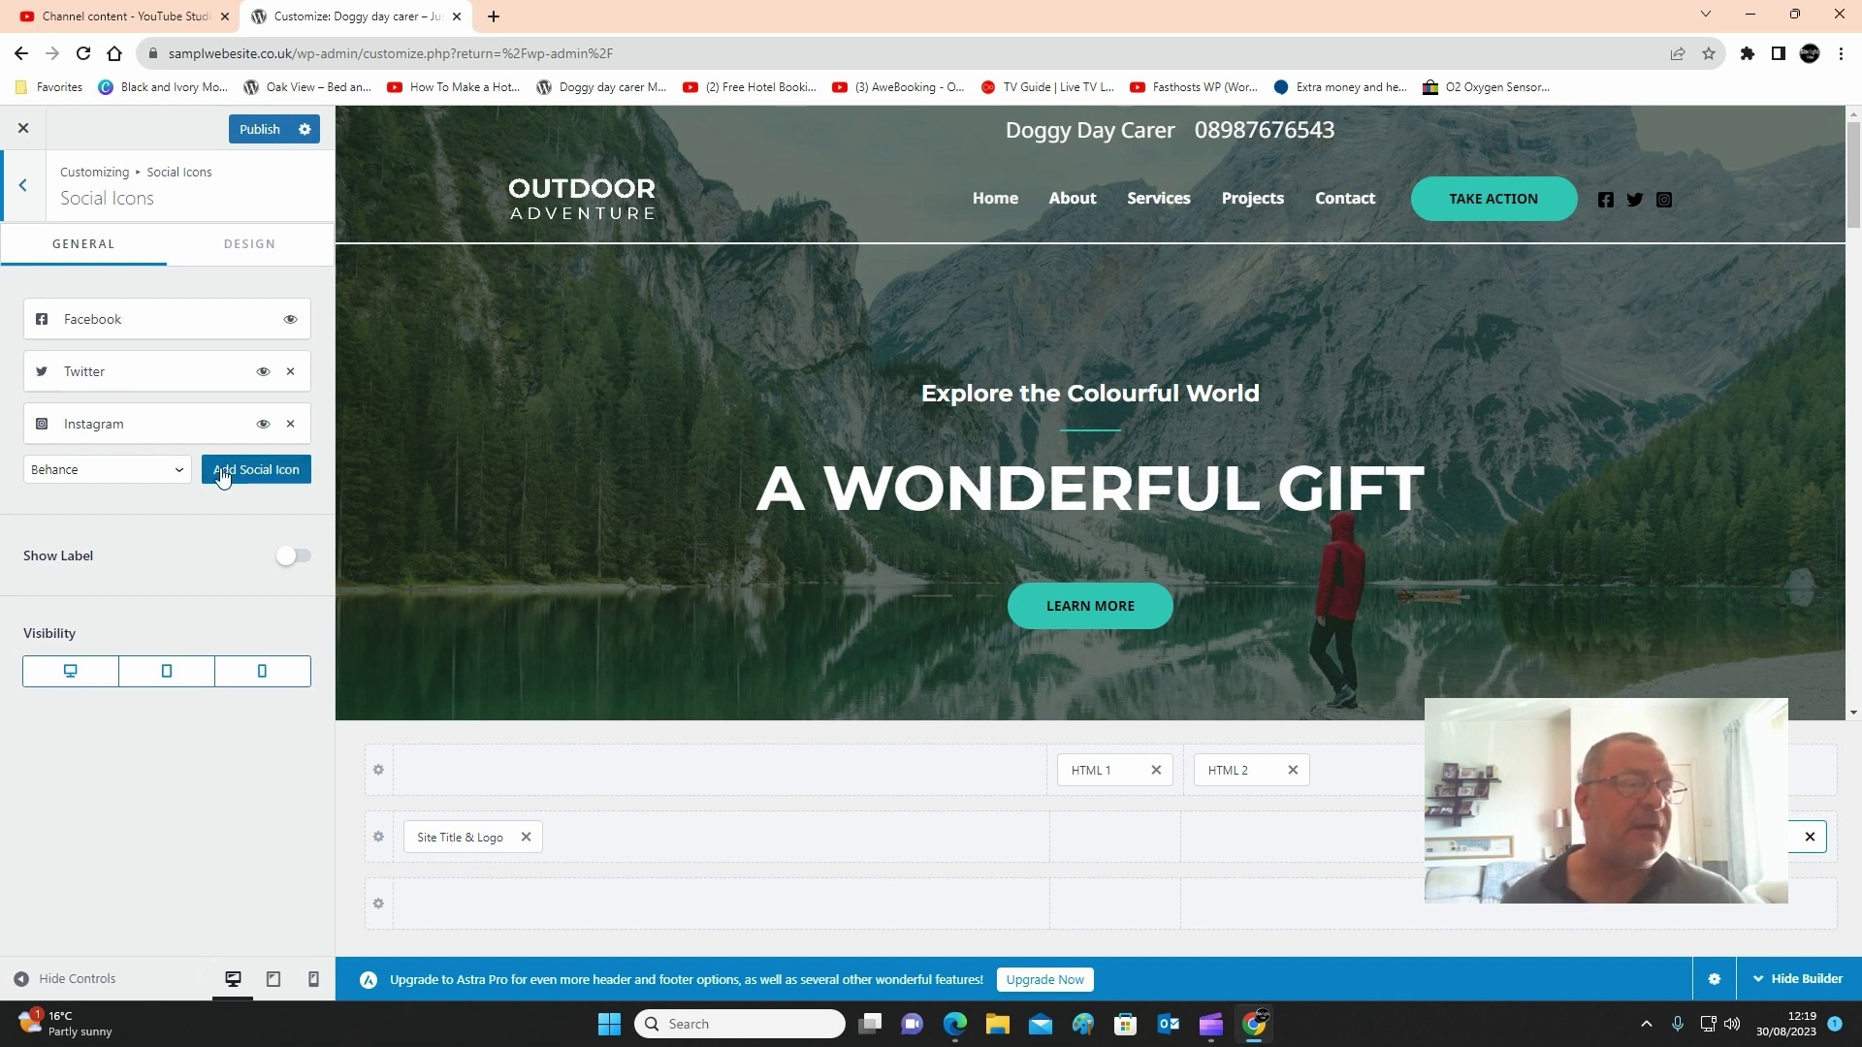
{"action": "left_click", "coordinate": [260, 249]}
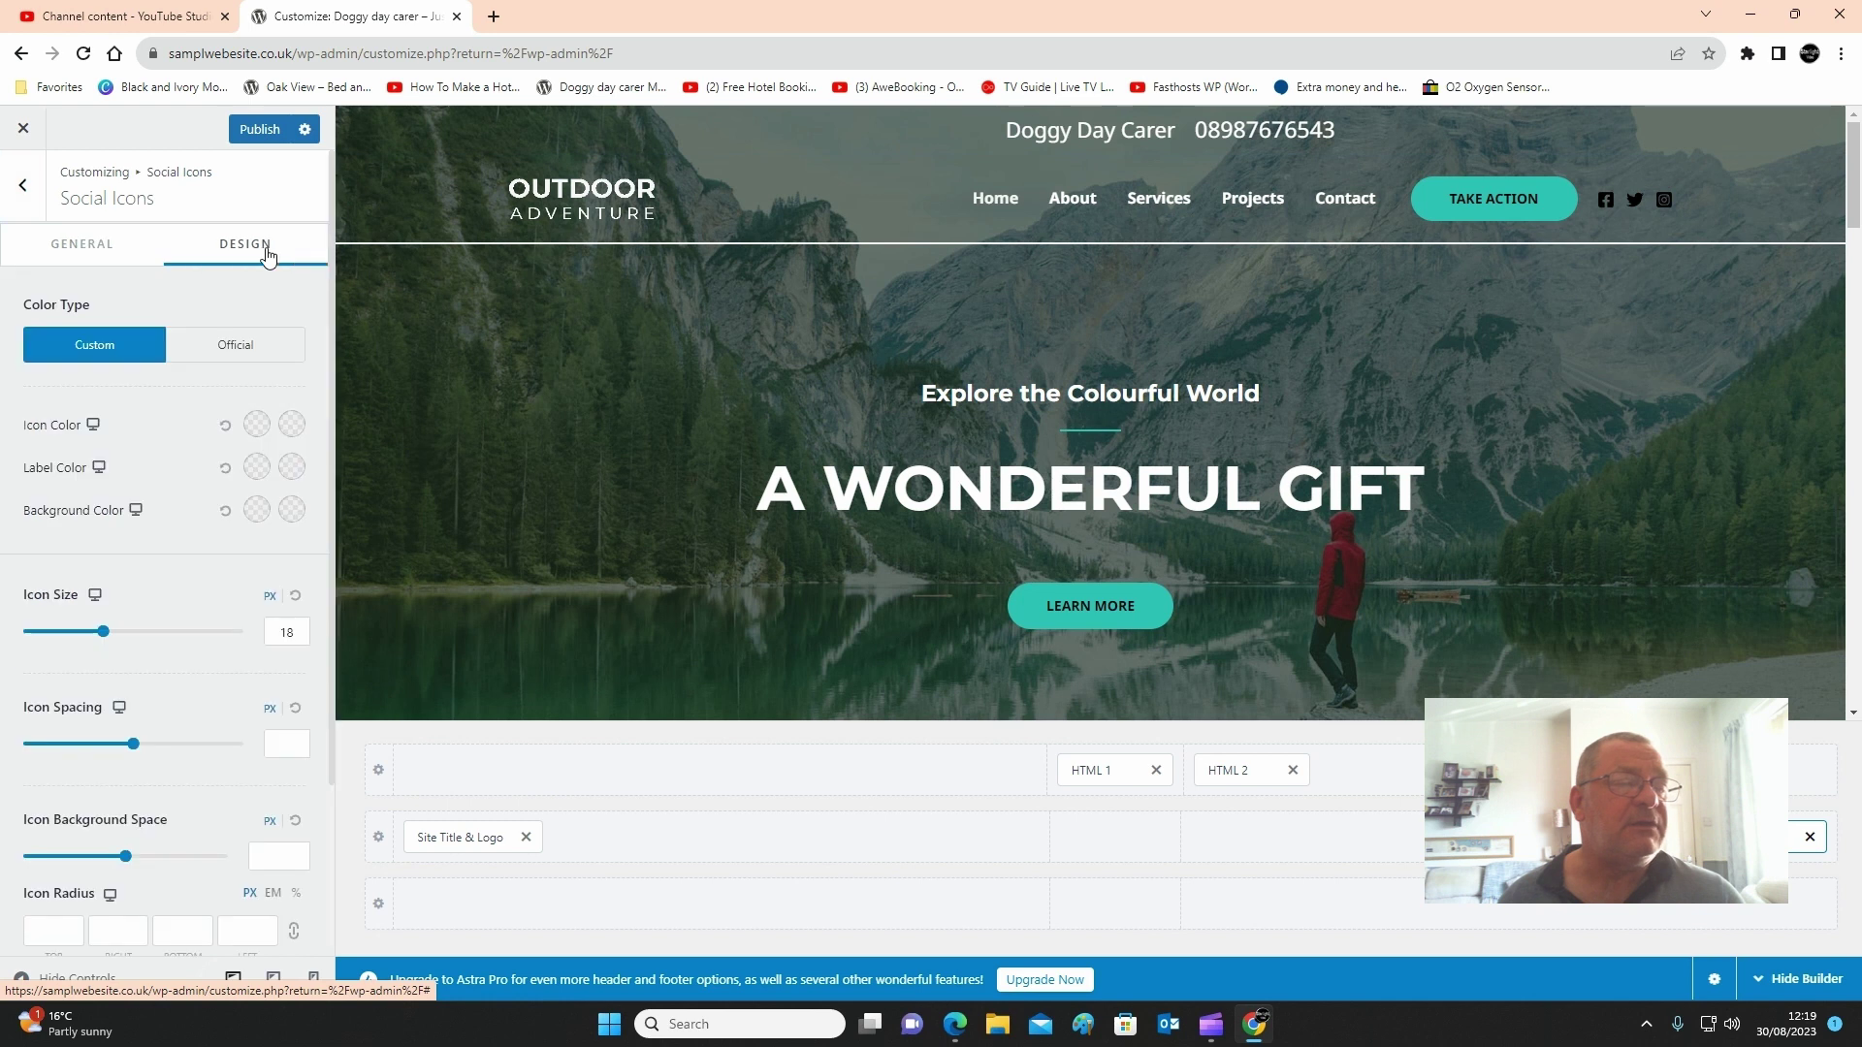
{"action": "left_click", "coordinate": [242, 364]}
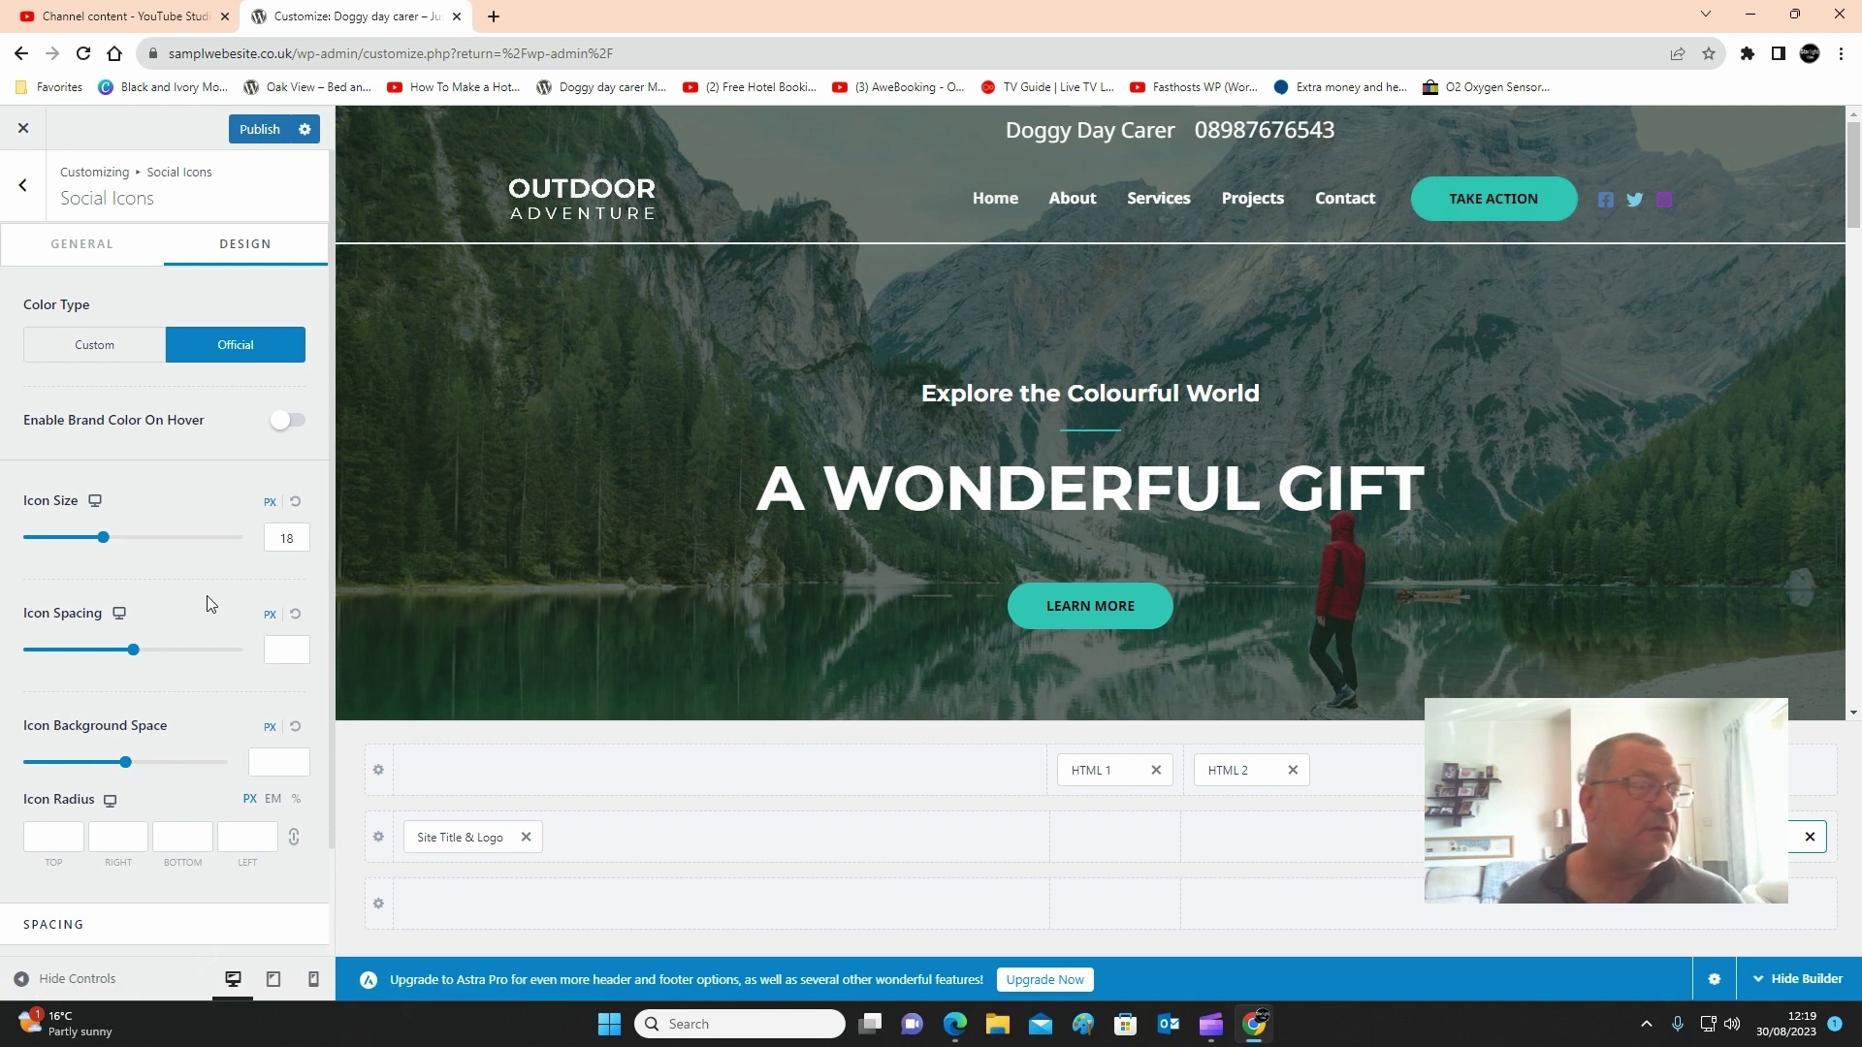
{"action": "left_click_drag", "start_coordinate": [105, 545], "coordinate": [142, 536]}
- Expand the Facebook, Twitter and Instagram entries in the social icons list
{"action": "left_click", "coordinate": [85, 245]}
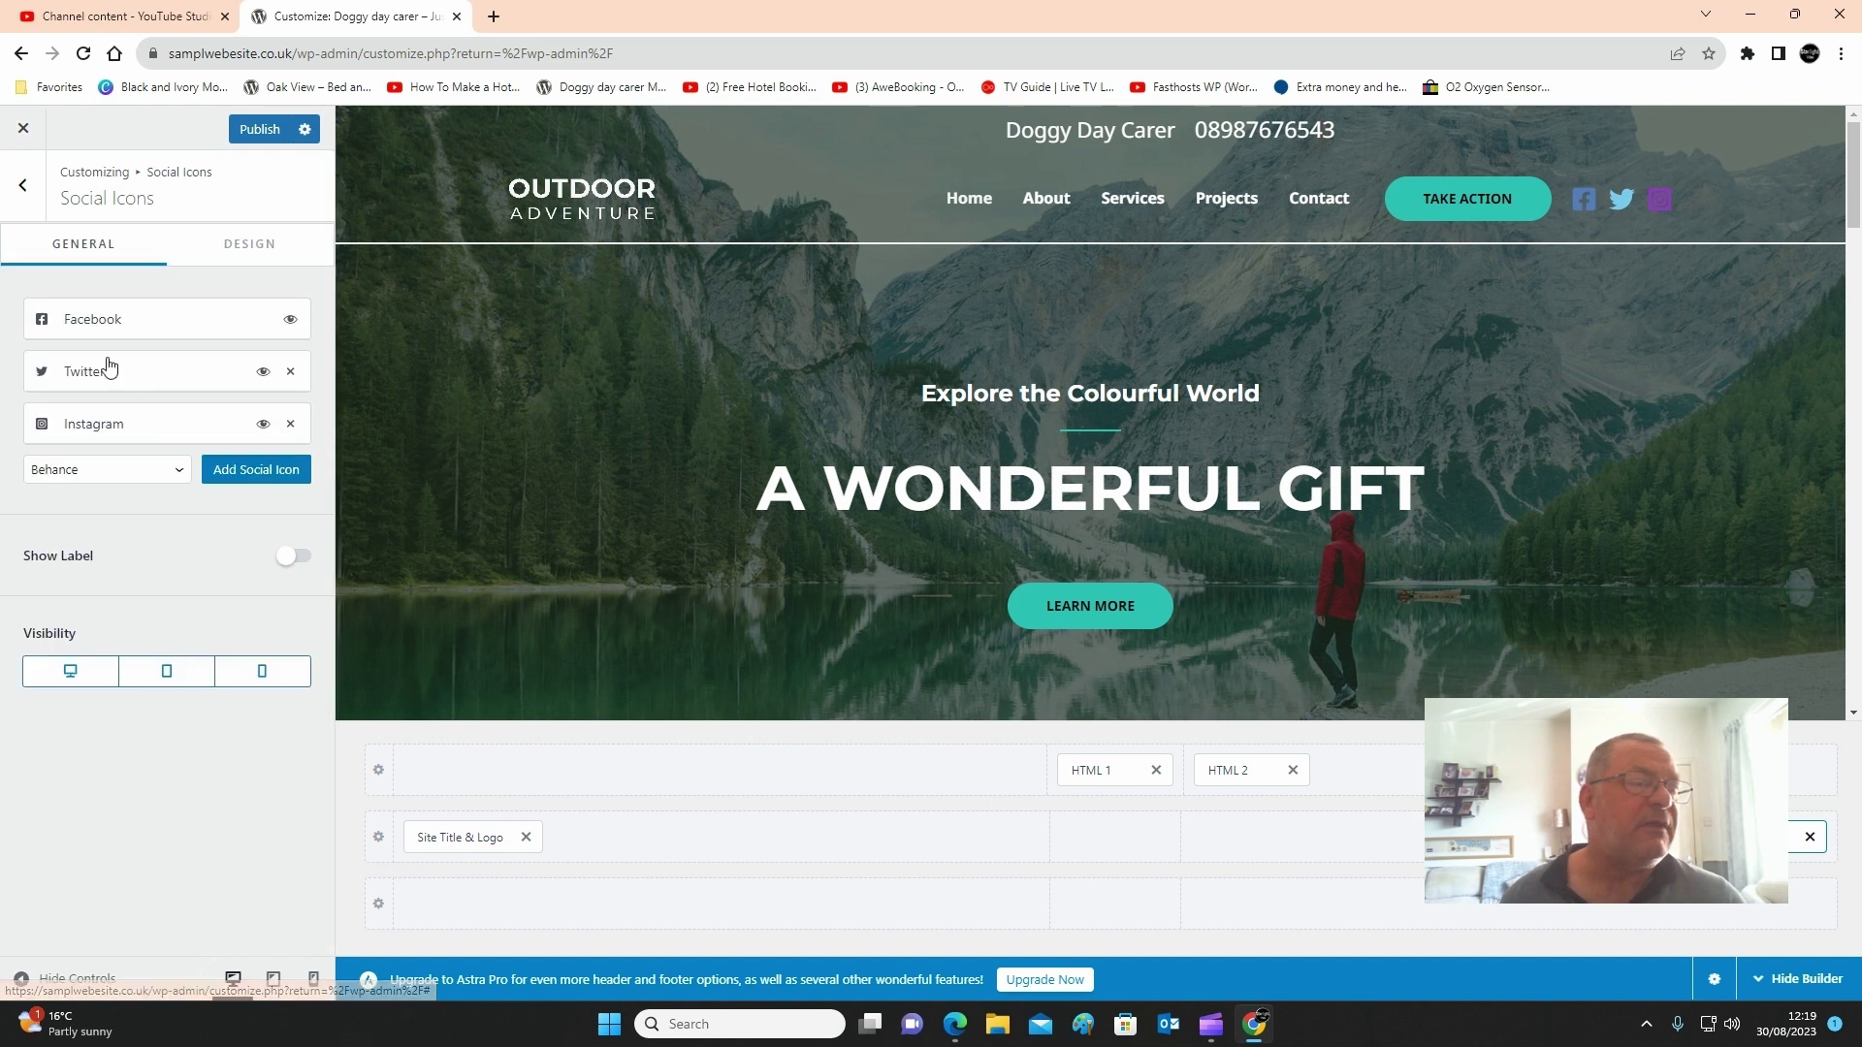
{"action": "left_click", "coordinate": [103, 323]}
{"action": "left_click", "coordinate": [99, 463]}
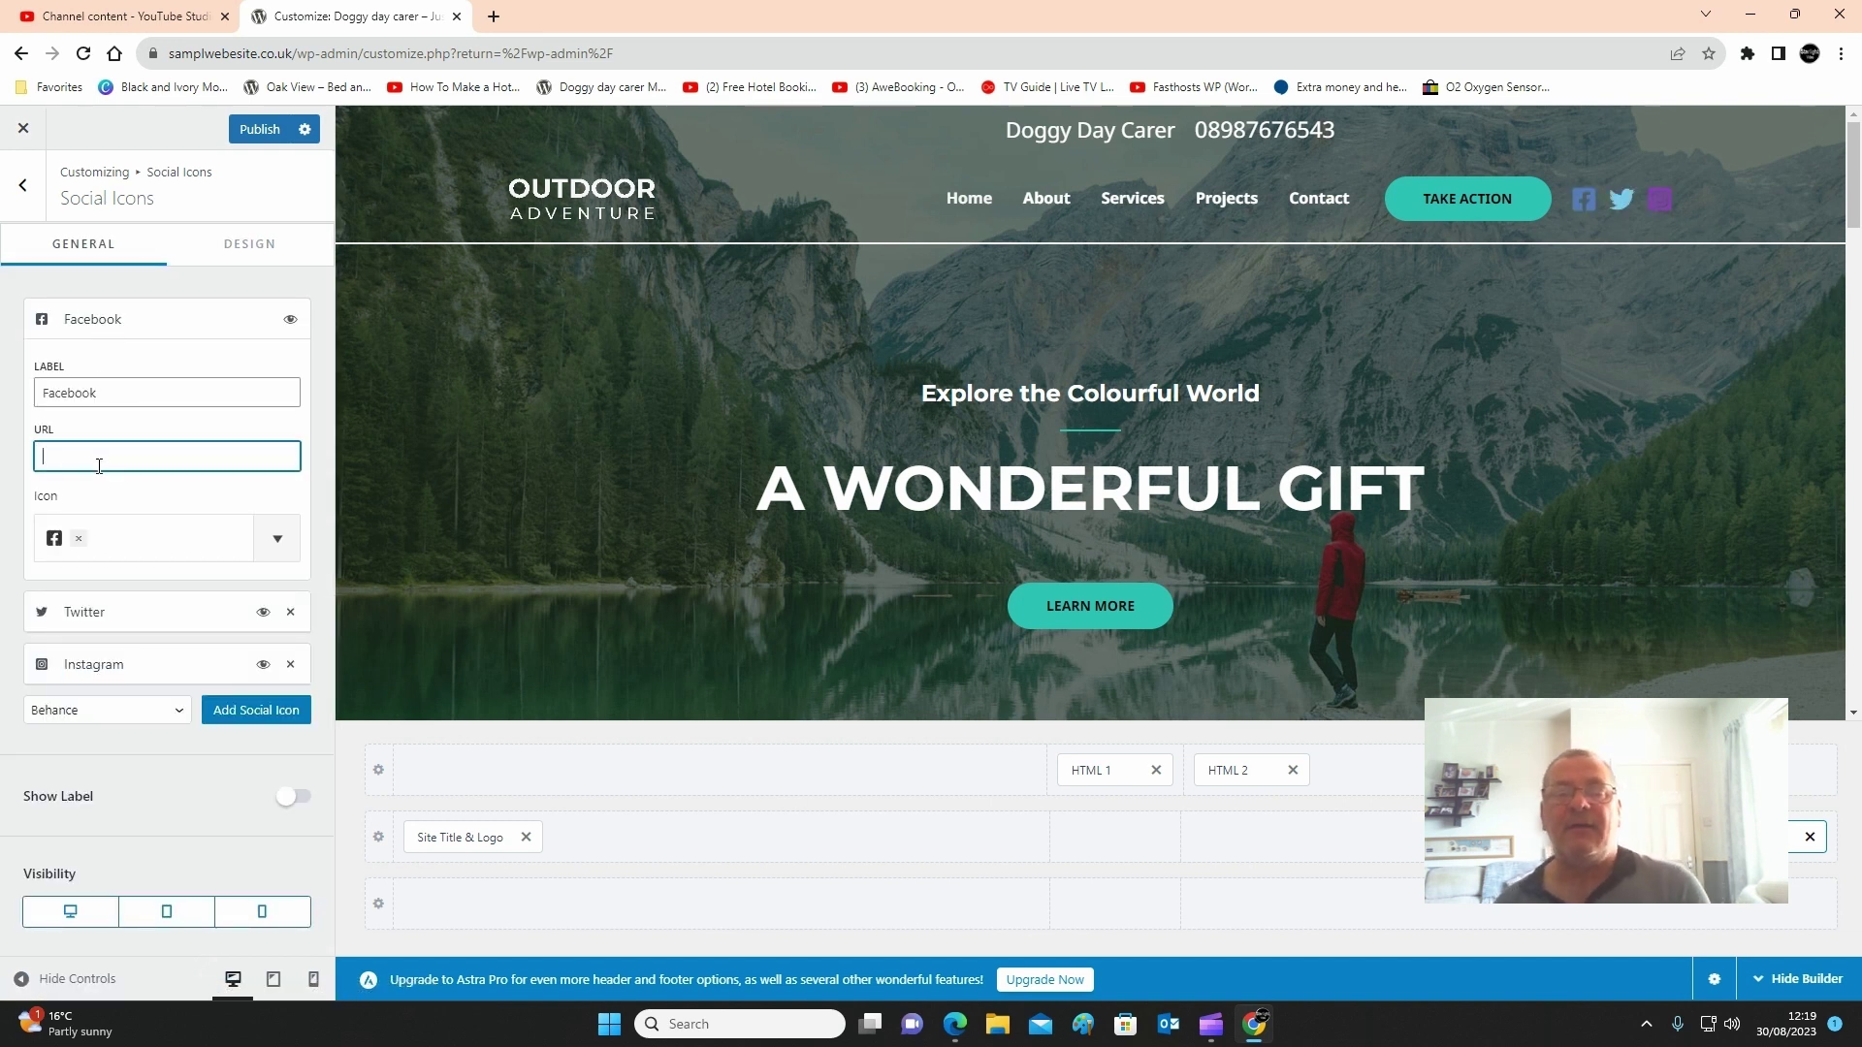
{"action": "left_click", "coordinate": [114, 613]}
{"action": "scroll", "coordinate": [75, 749], "scroll_direction": "down", "scroll_amount": 2}
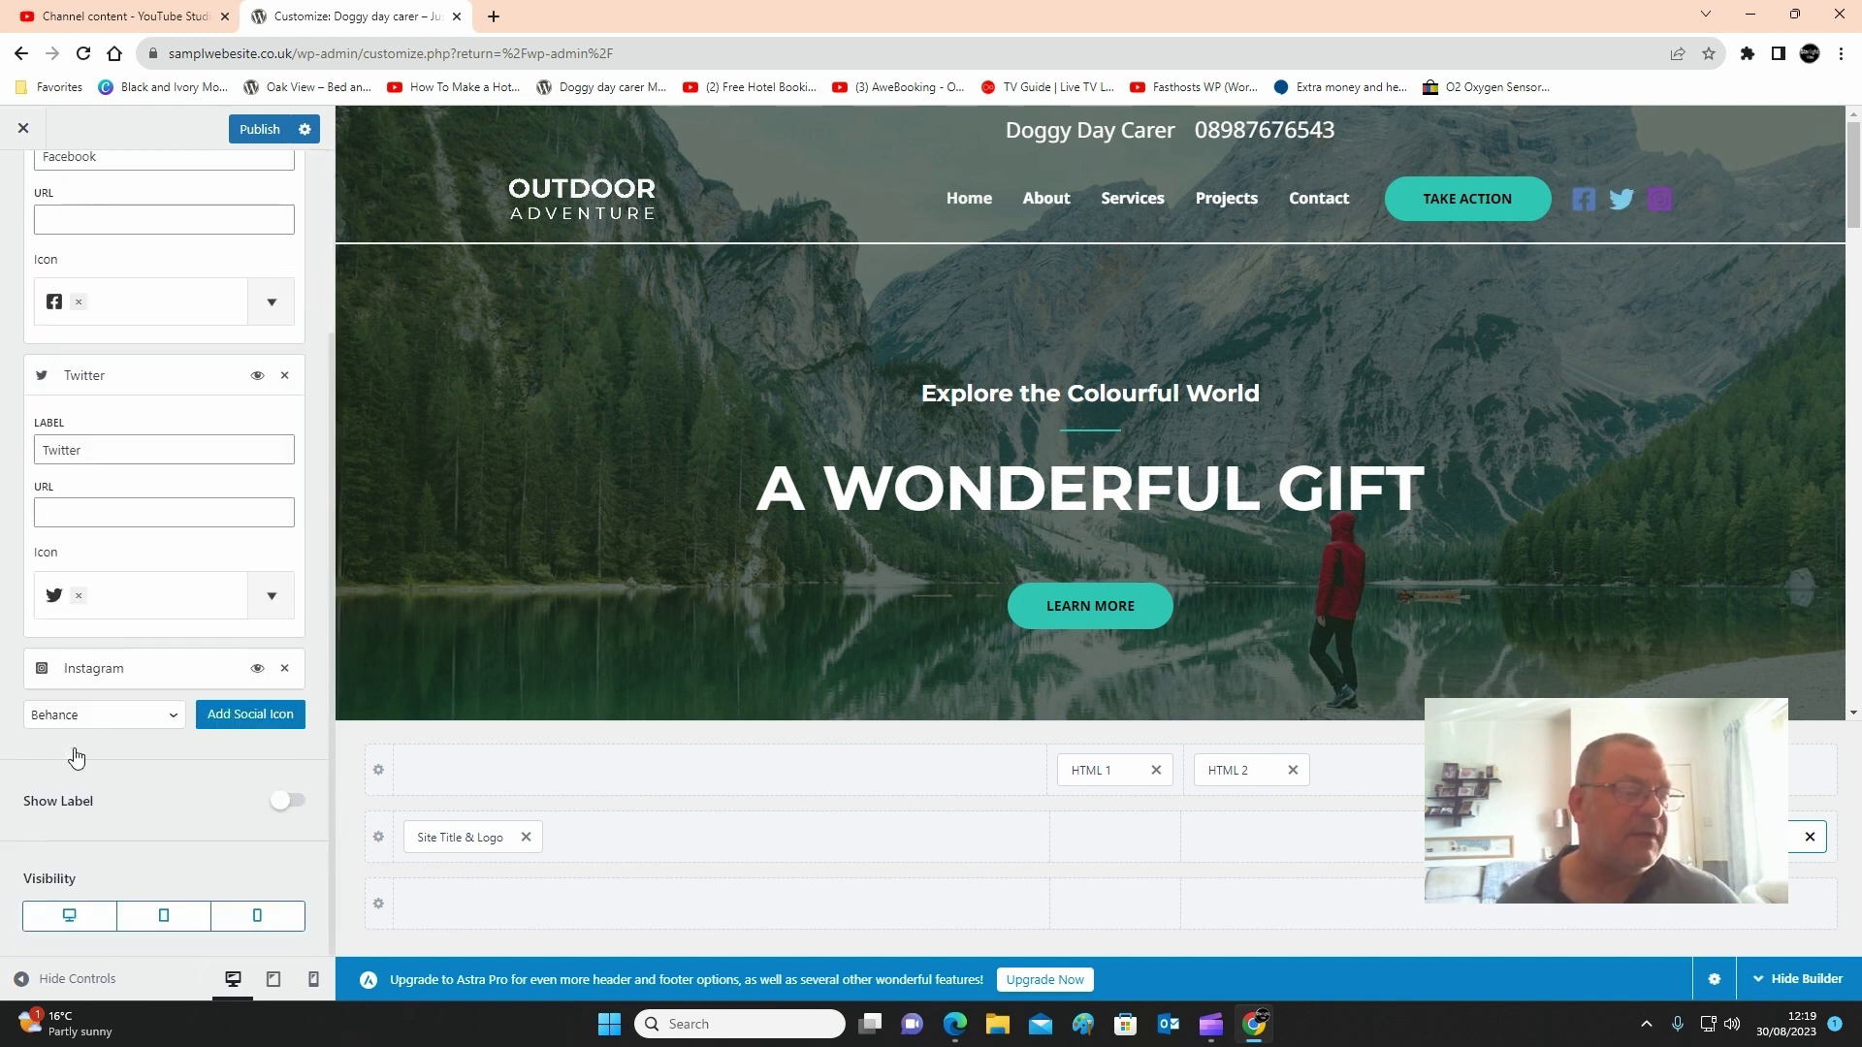
{"action": "left_click", "coordinate": [97, 669]}
{"action": "scroll", "coordinate": [95, 725], "scroll_direction": "down", "scroll_amount": 2}
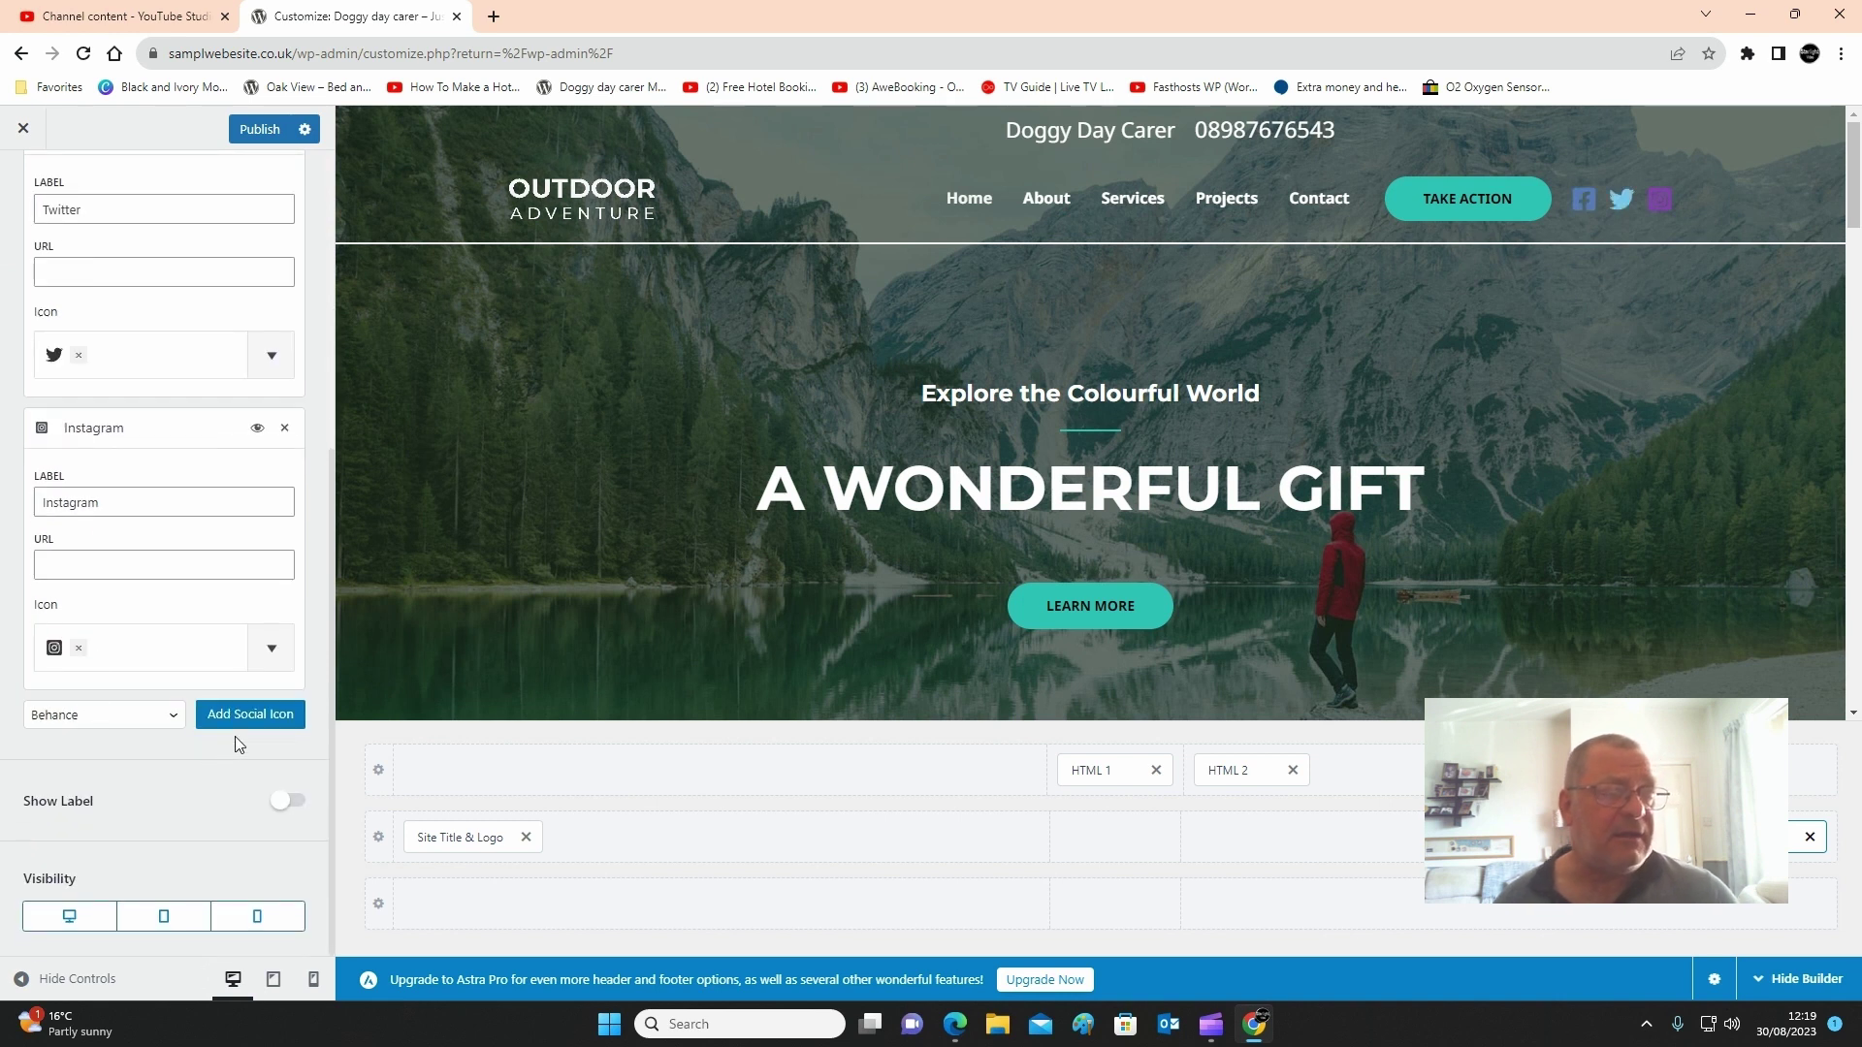
- Add a trial Behance icon, delete it again, and publish the social icon changes
{"action": "left_click", "coordinate": [249, 716]}
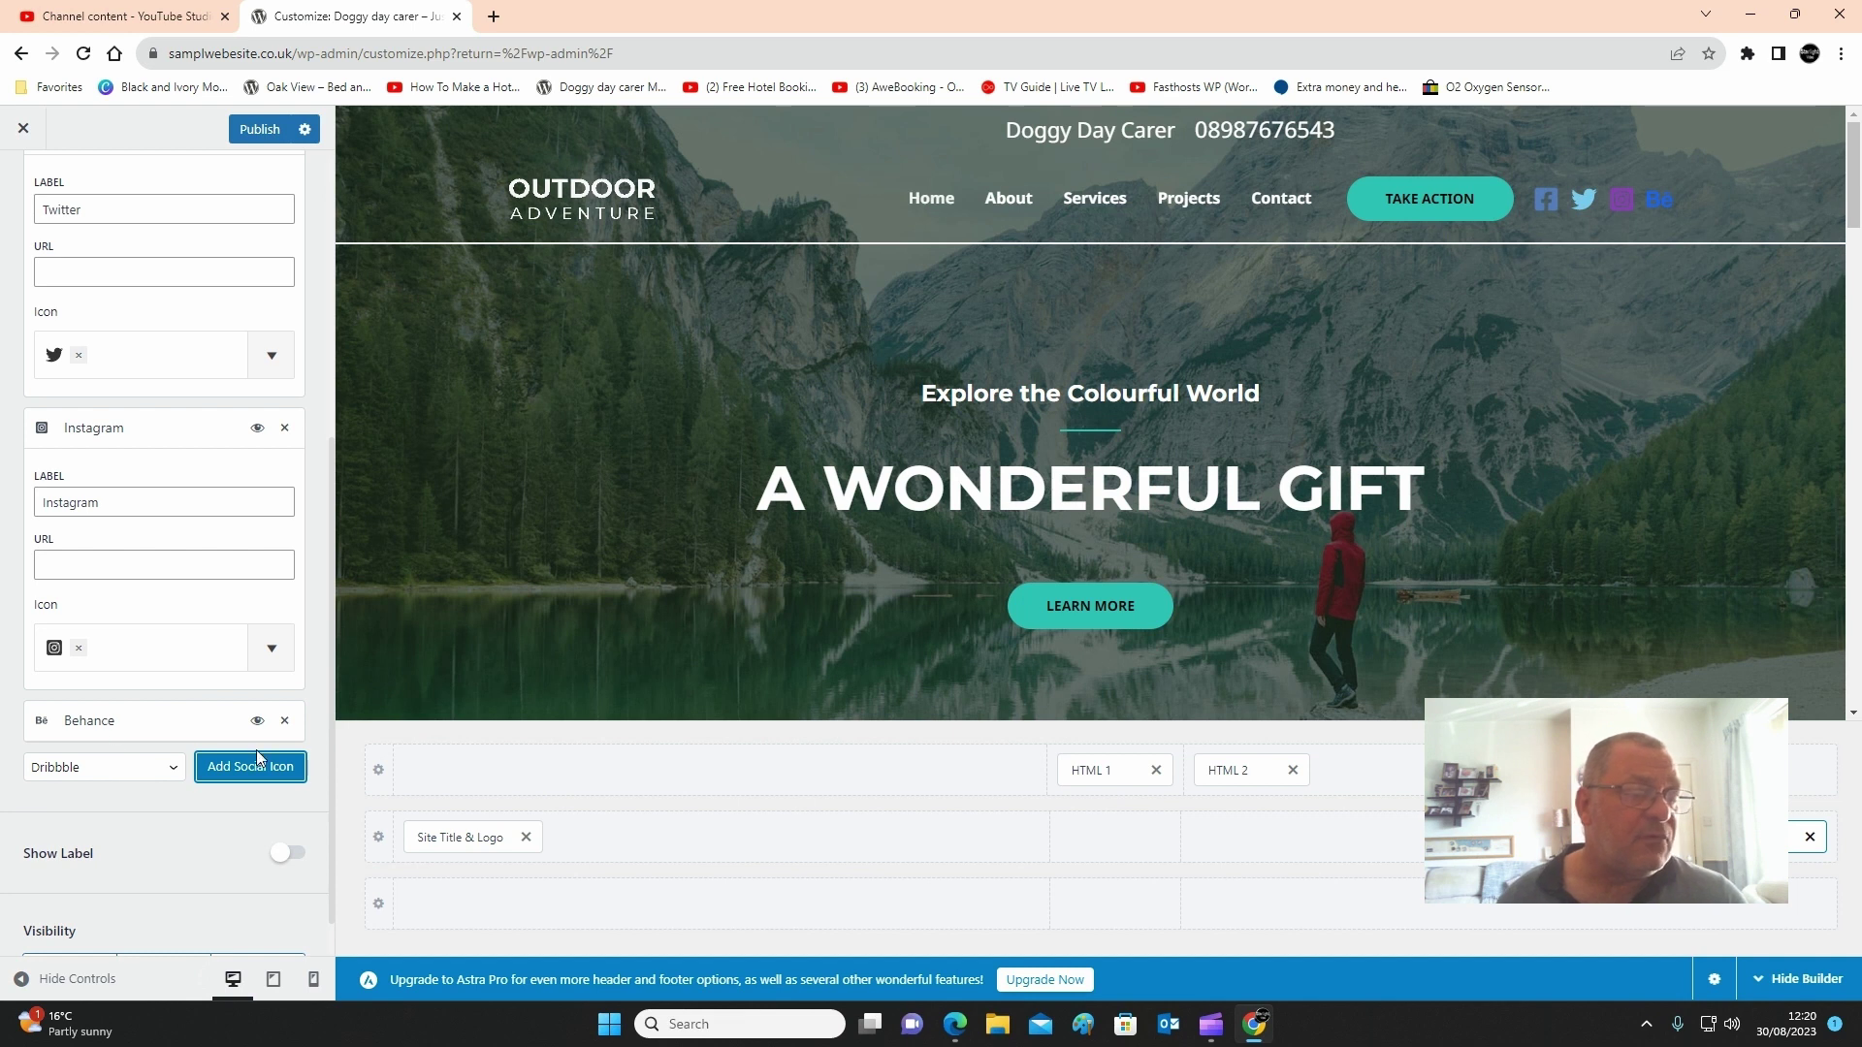
{"action": "left_click", "coordinate": [111, 732]}
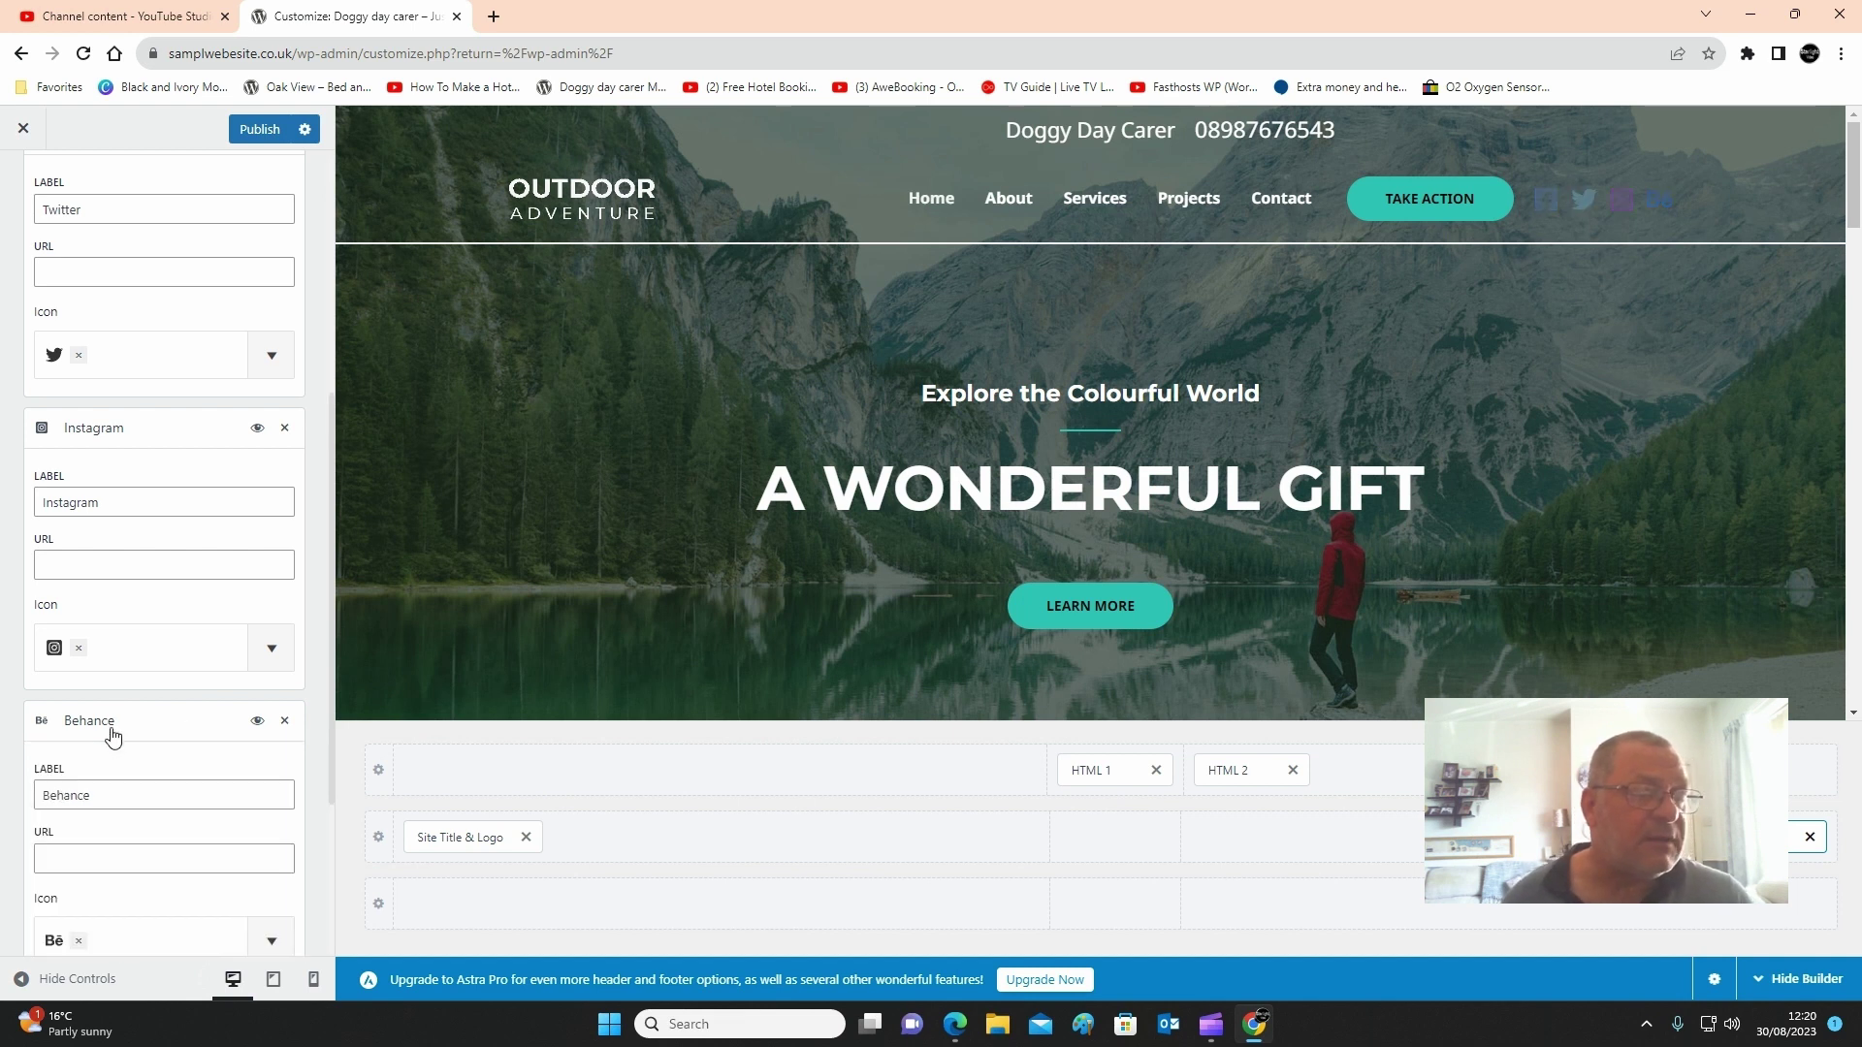
{"action": "left_click", "coordinate": [283, 723]}
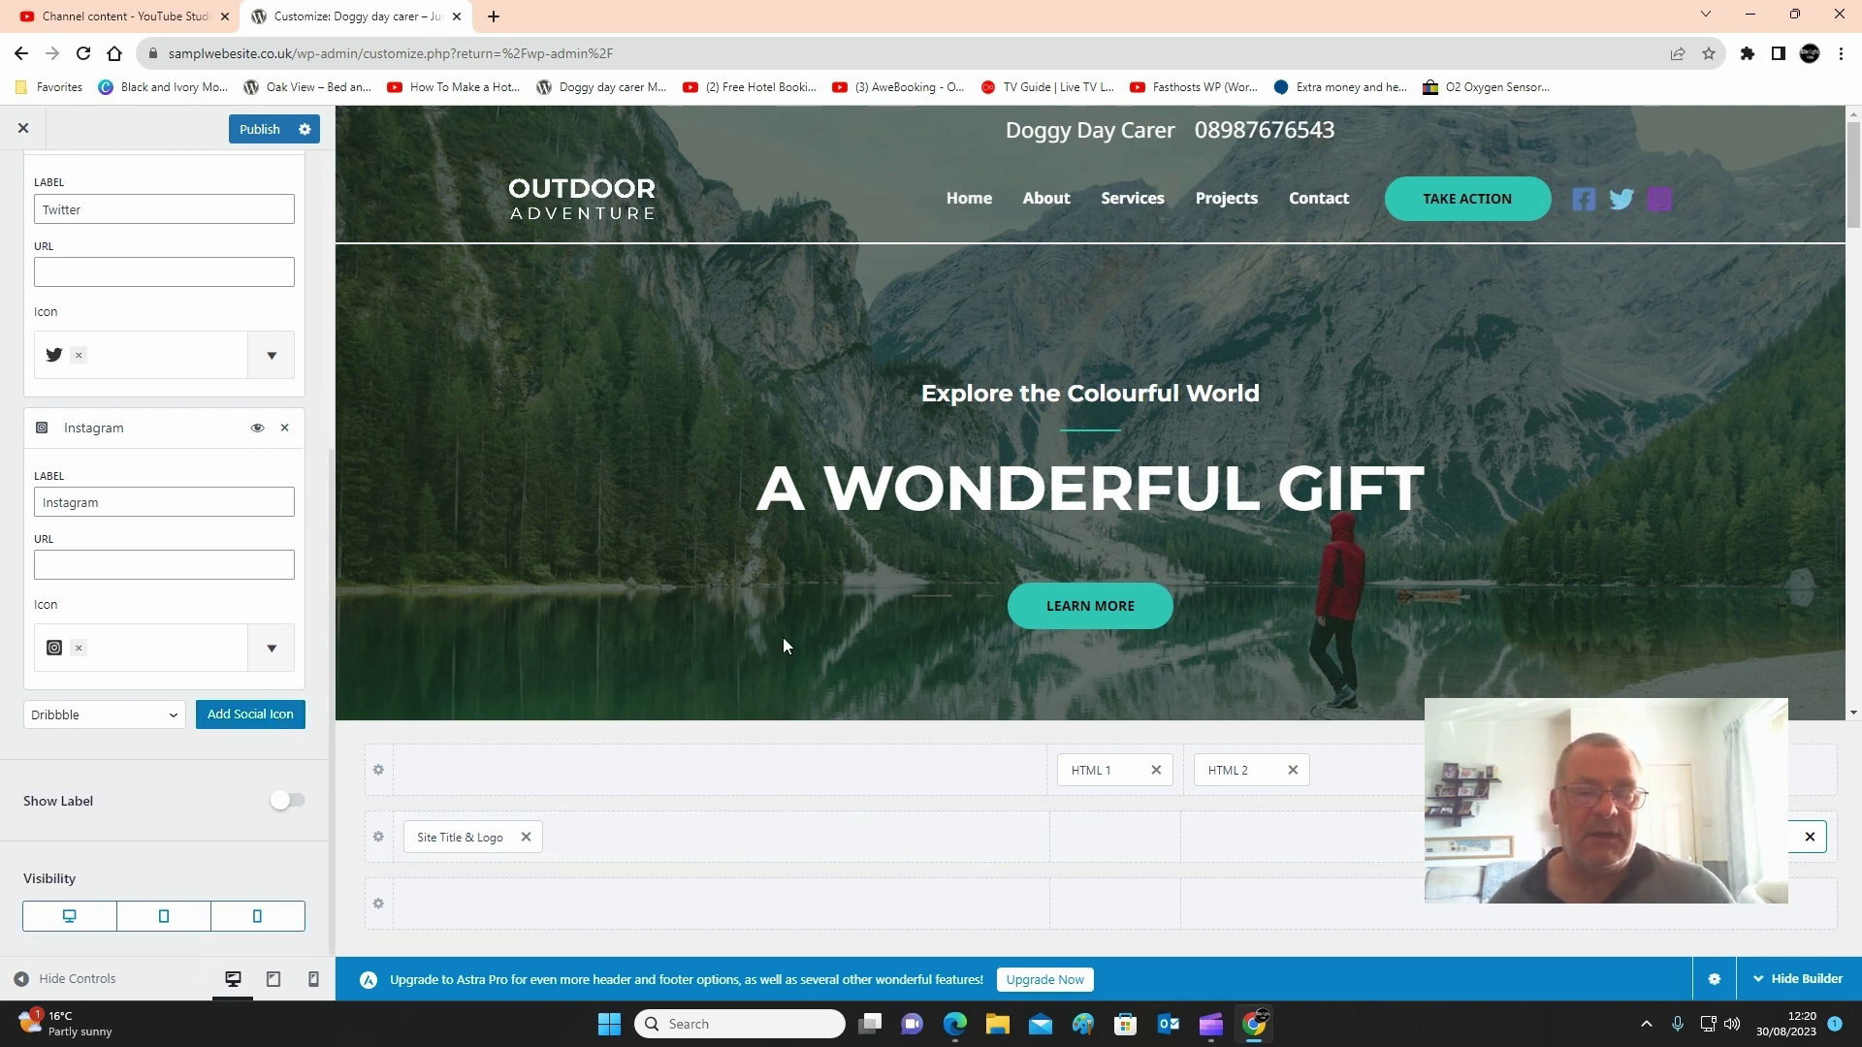
{"action": "scroll", "coordinate": [782, 644], "scroll_direction": "down", "scroll_amount": 10}
{"action": "scroll", "coordinate": [828, 662], "scroll_direction": "down", "scroll_amount": 5}
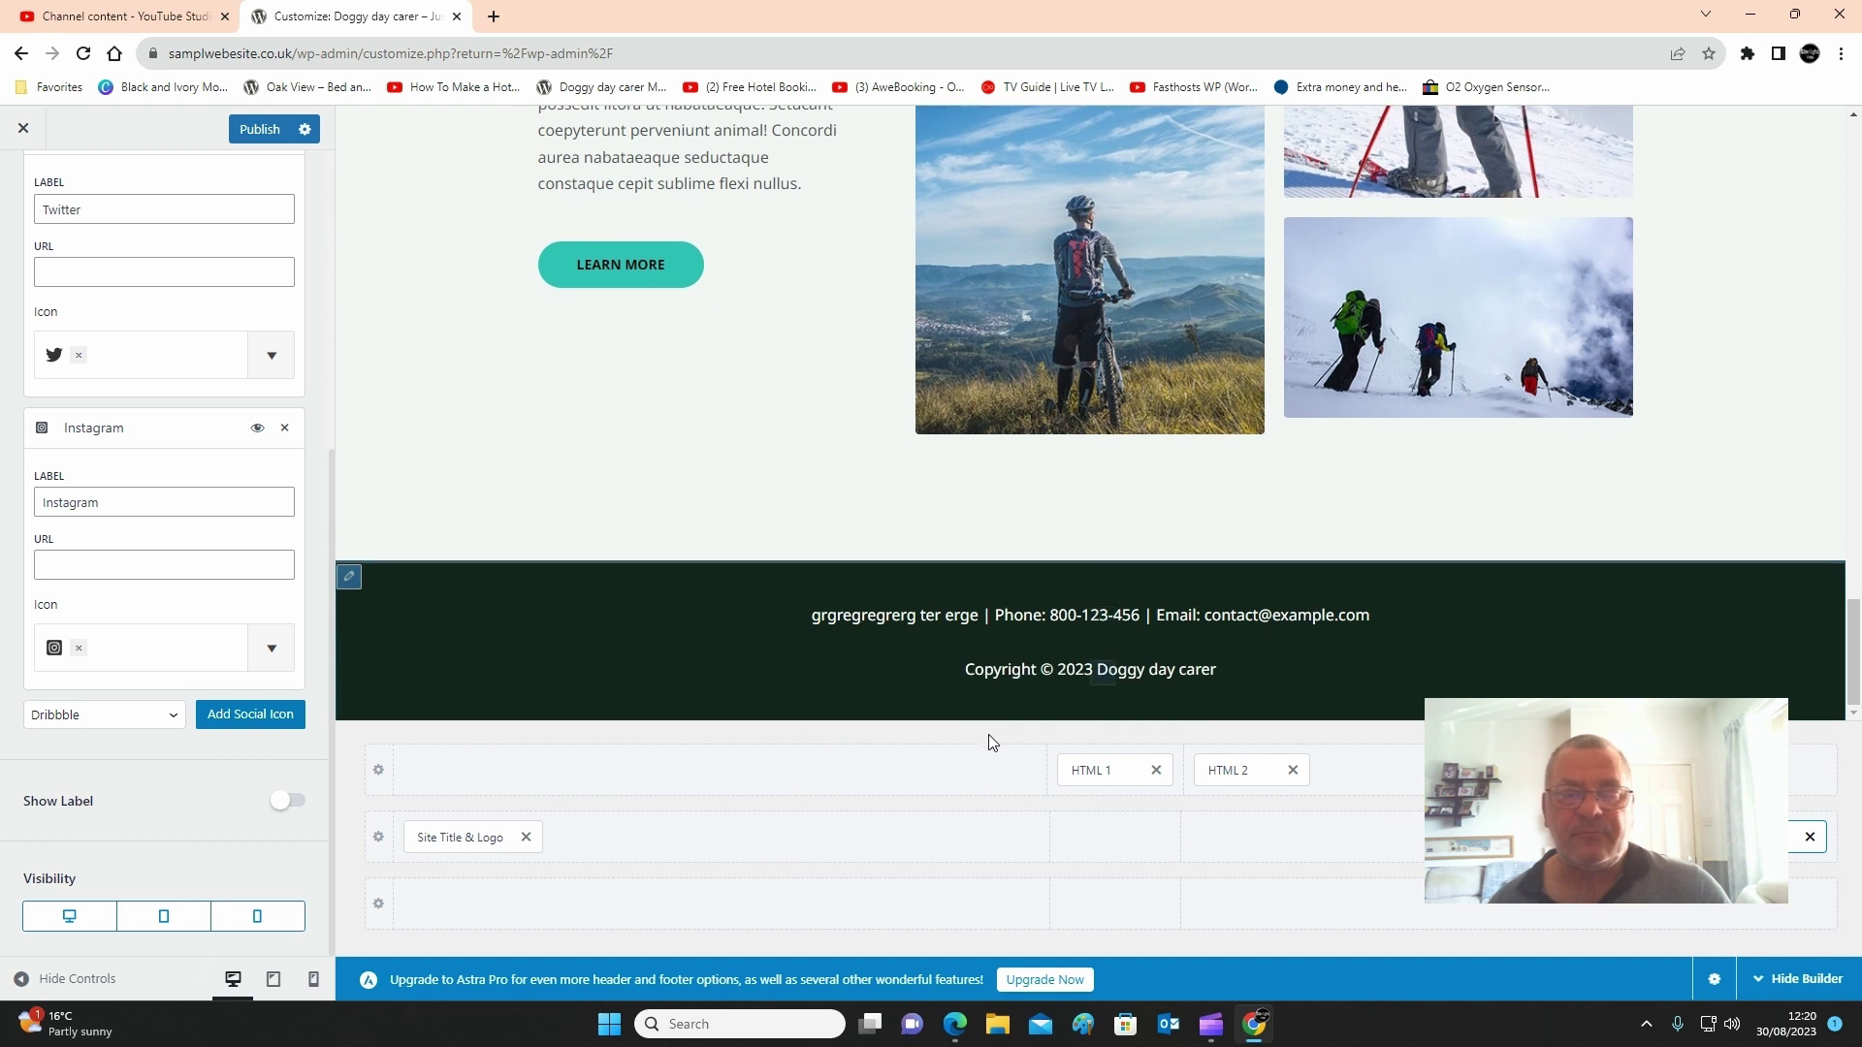
{"action": "left_click", "coordinate": [254, 132]}
{"action": "scroll", "coordinate": [770, 516], "scroll_direction": "up", "scroll_amount": 15}
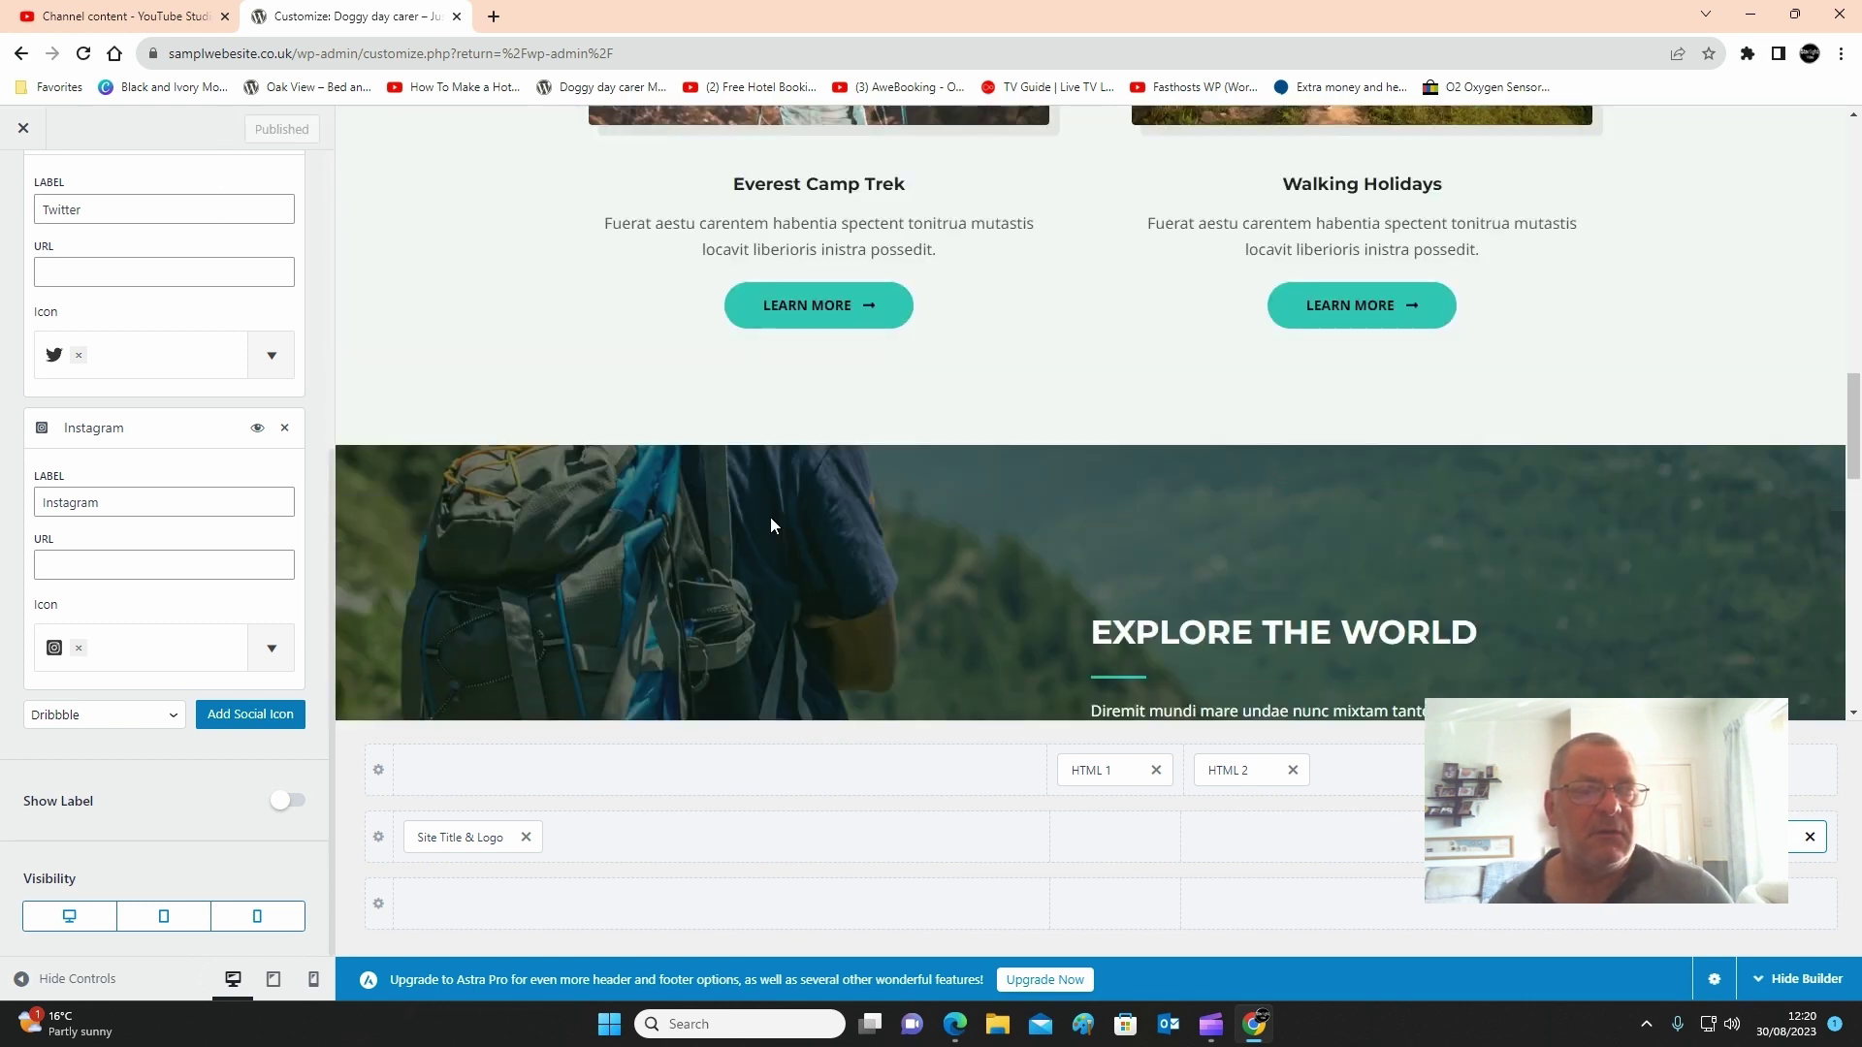
{"action": "scroll", "coordinate": [770, 508], "scroll_direction": "up", "scroll_amount": 1}
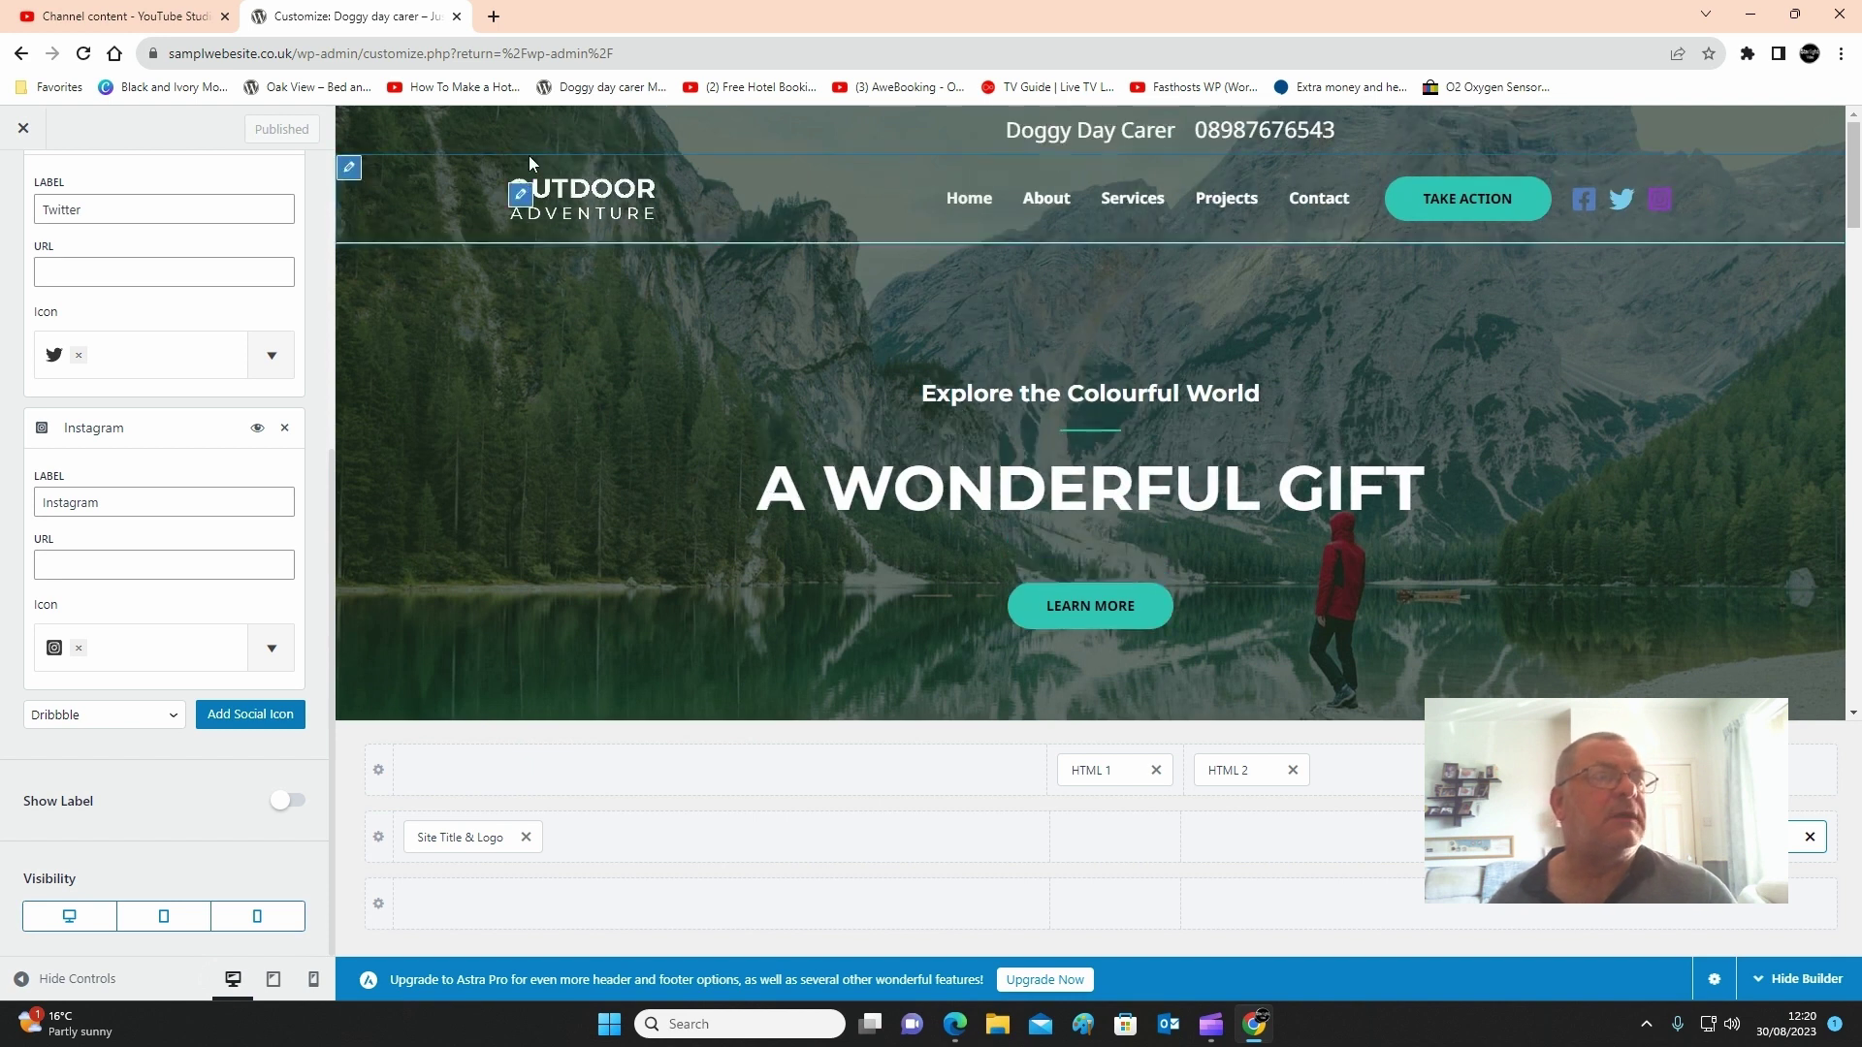
- Load the live samplwebsite.co.uk site in a new Chrome tab and scroll through it
{"action": "left_click", "coordinate": [495, 17]}
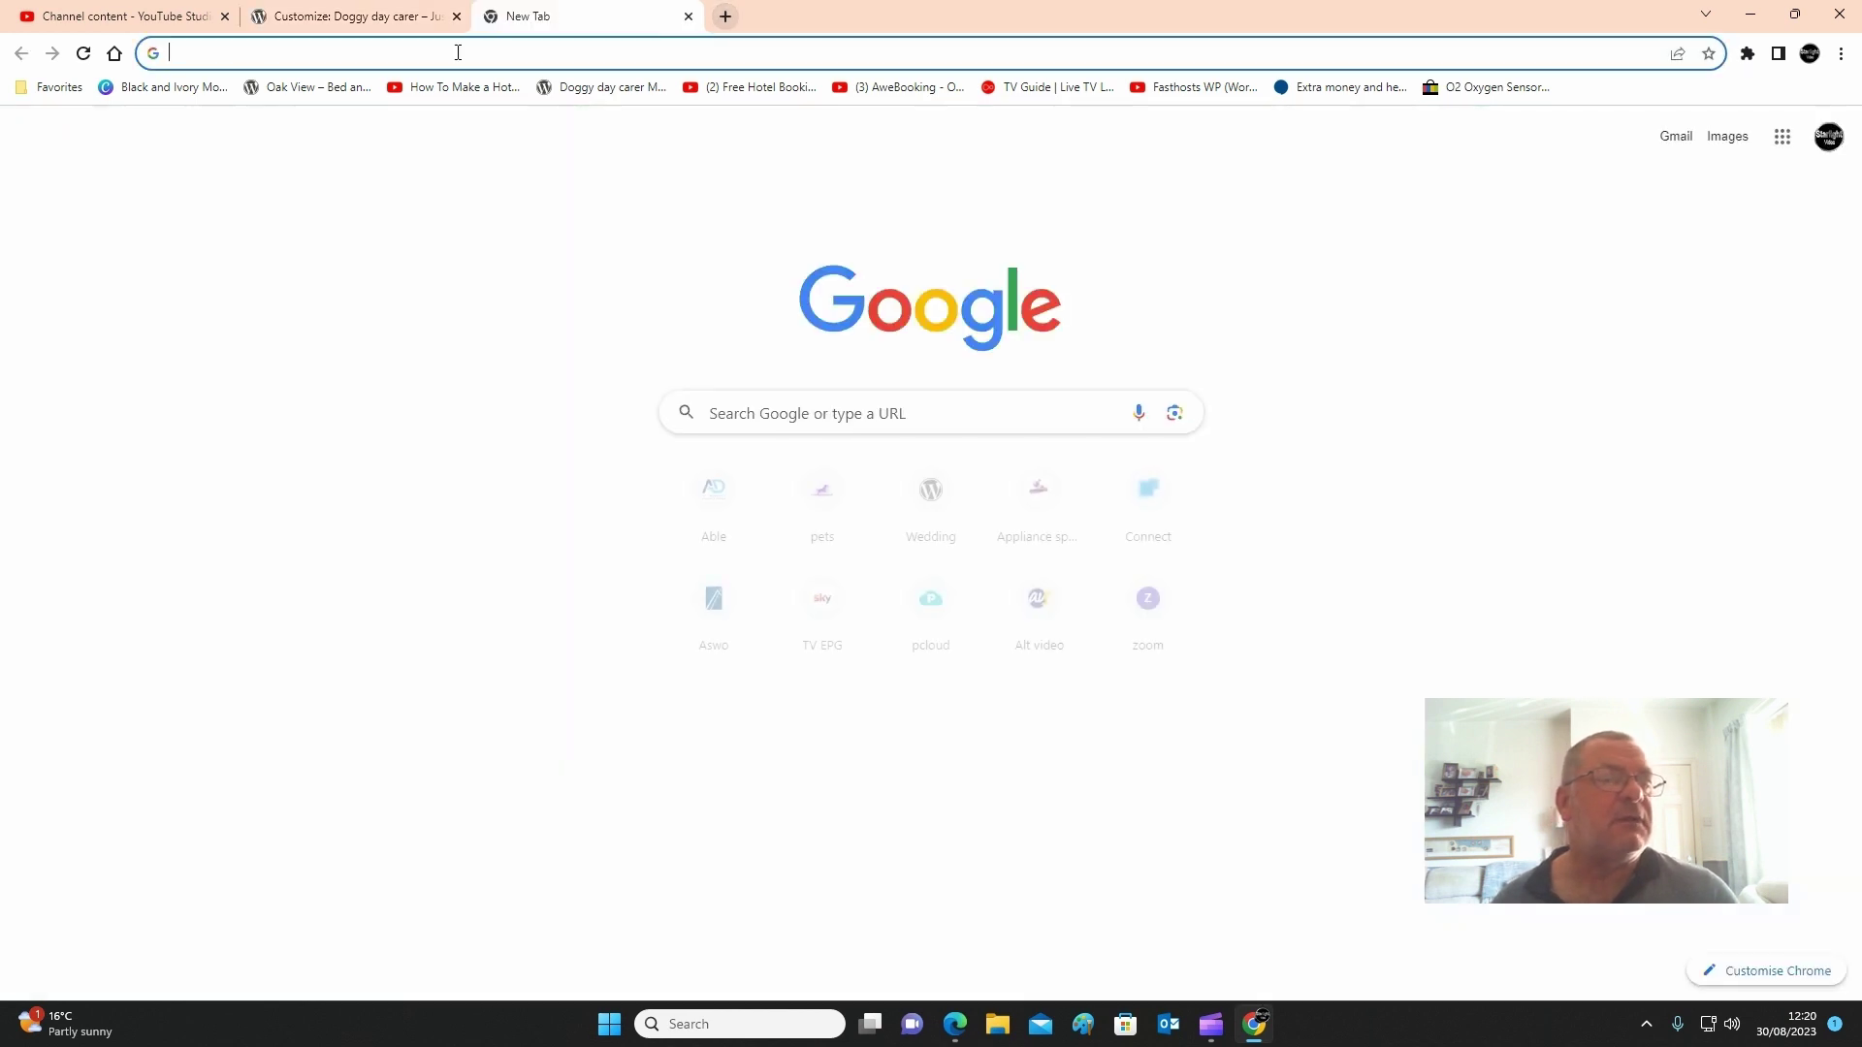
{"action": "left_click", "coordinate": [415, 57]}
{"action": "type", "text": "sa"}
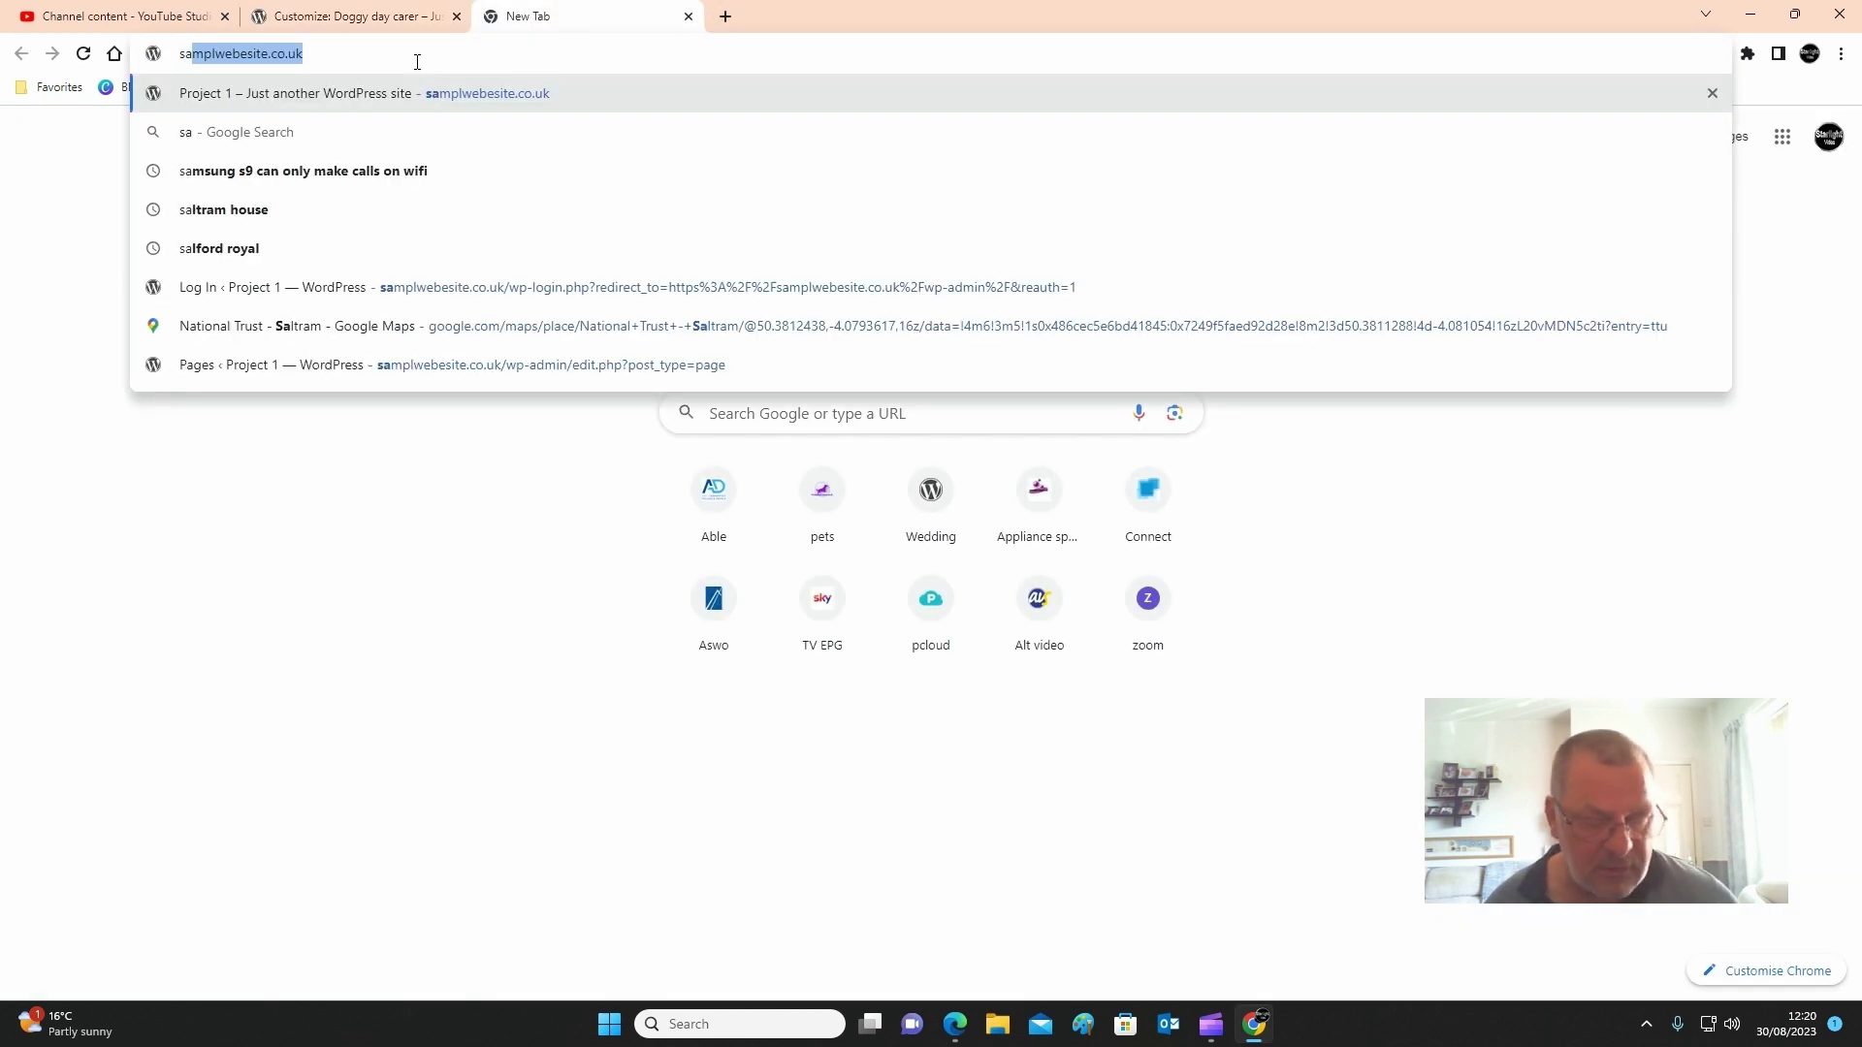
{"action": "key", "text": "Return"}
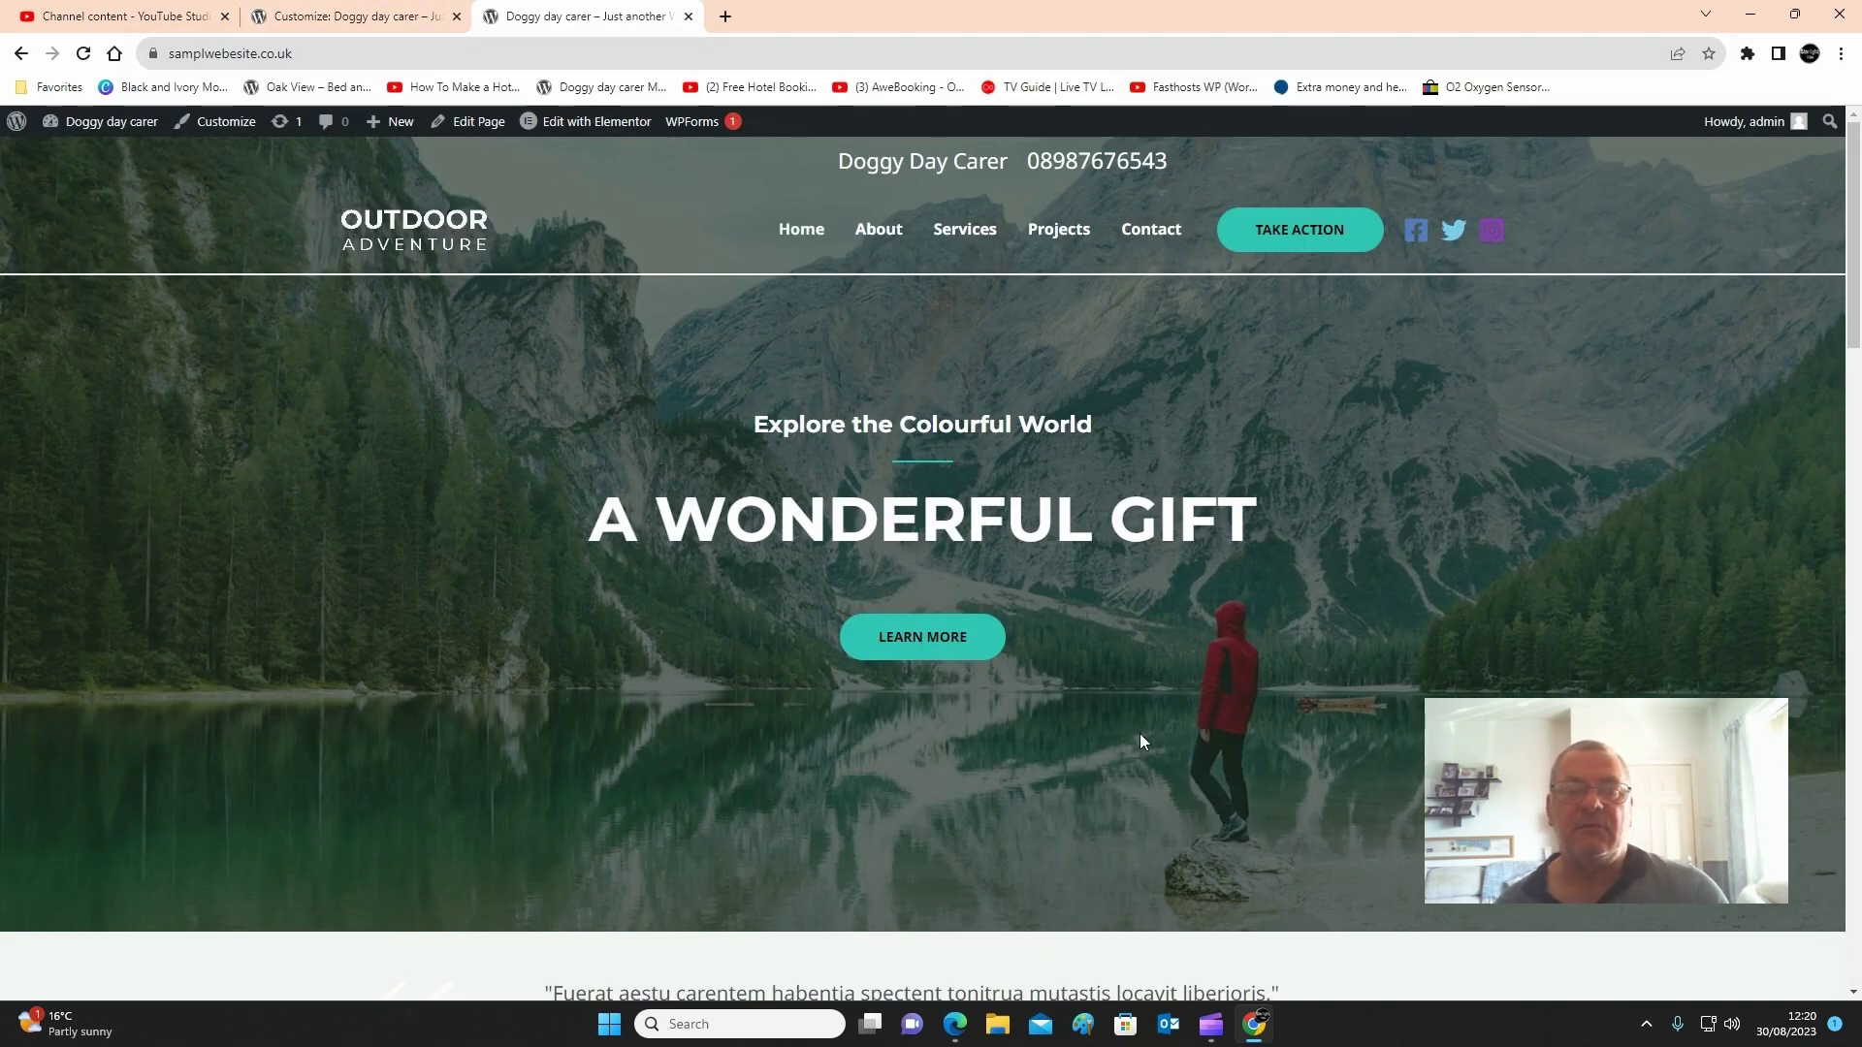
{"action": "scroll", "coordinate": [1065, 679], "scroll_direction": "down", "scroll_amount": 20}
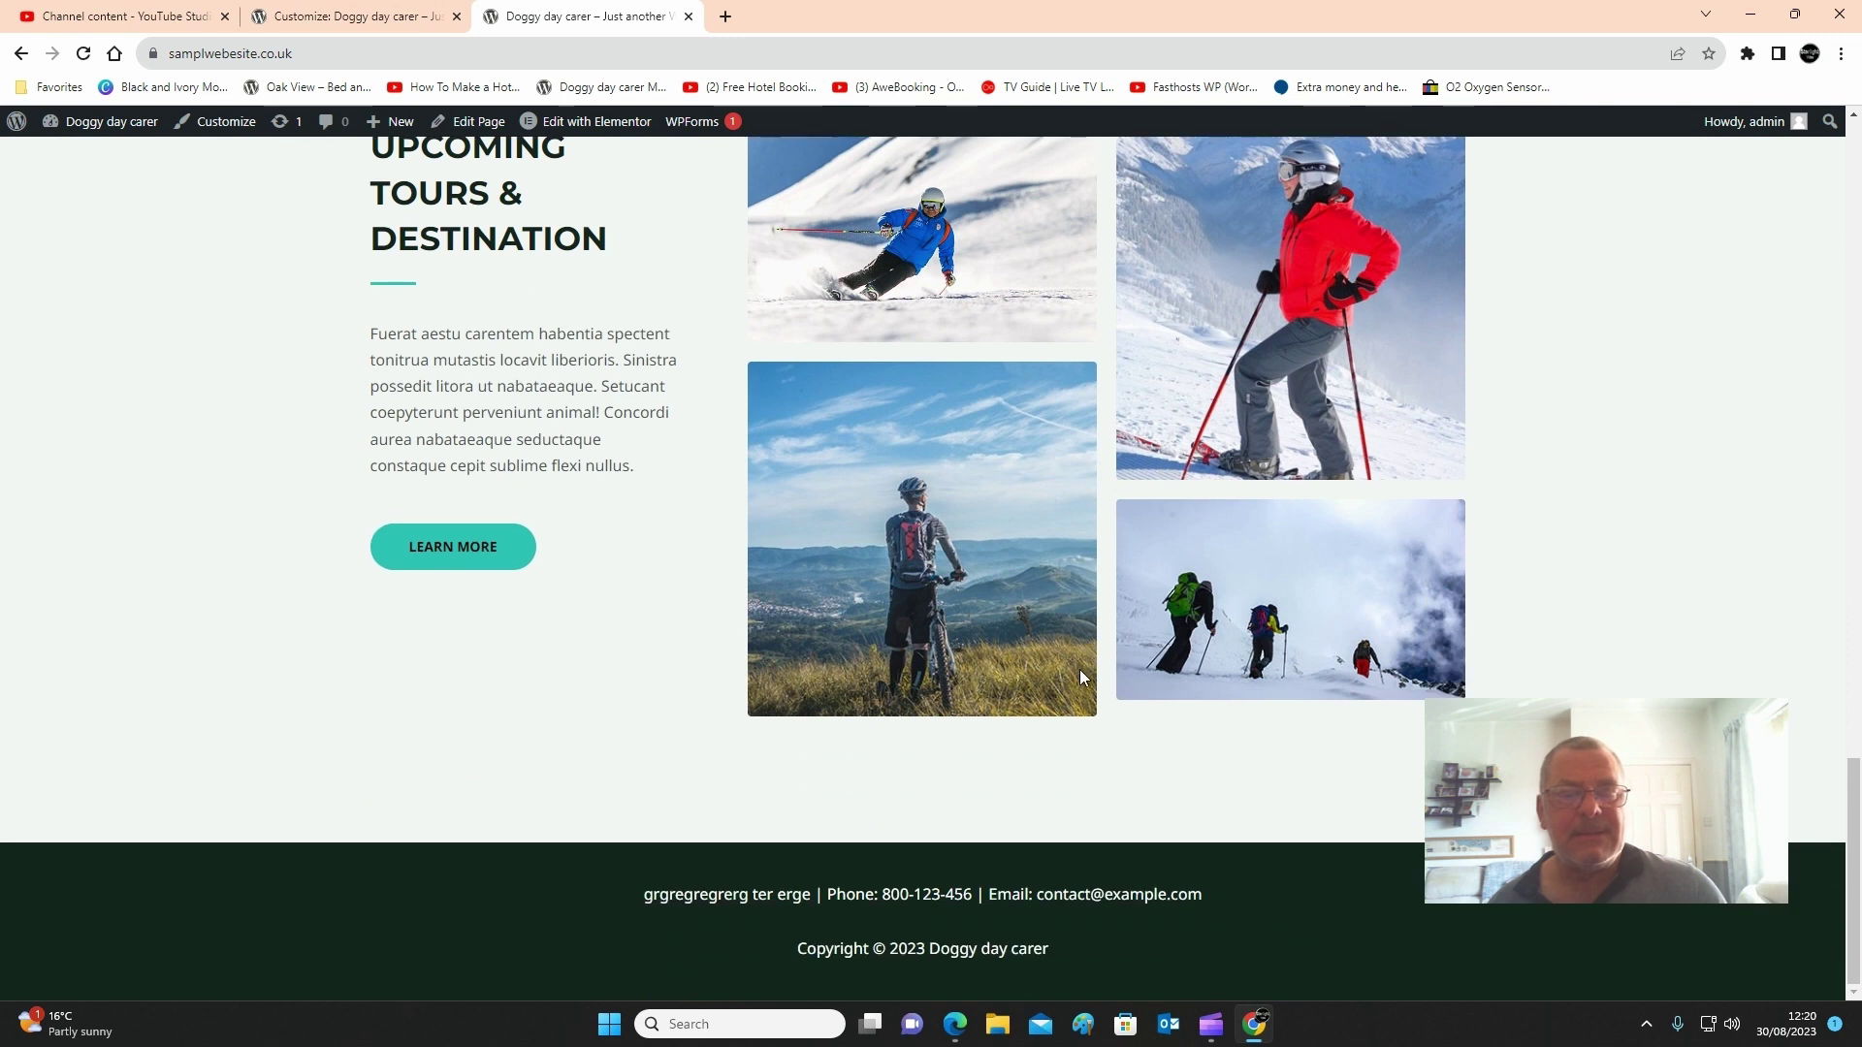
{"action": "scroll", "coordinate": [1079, 669], "scroll_direction": "up", "scroll_amount": 20}
{"action": "scroll", "coordinate": [1084, 633], "scroll_direction": "up", "scroll_amount": 1}
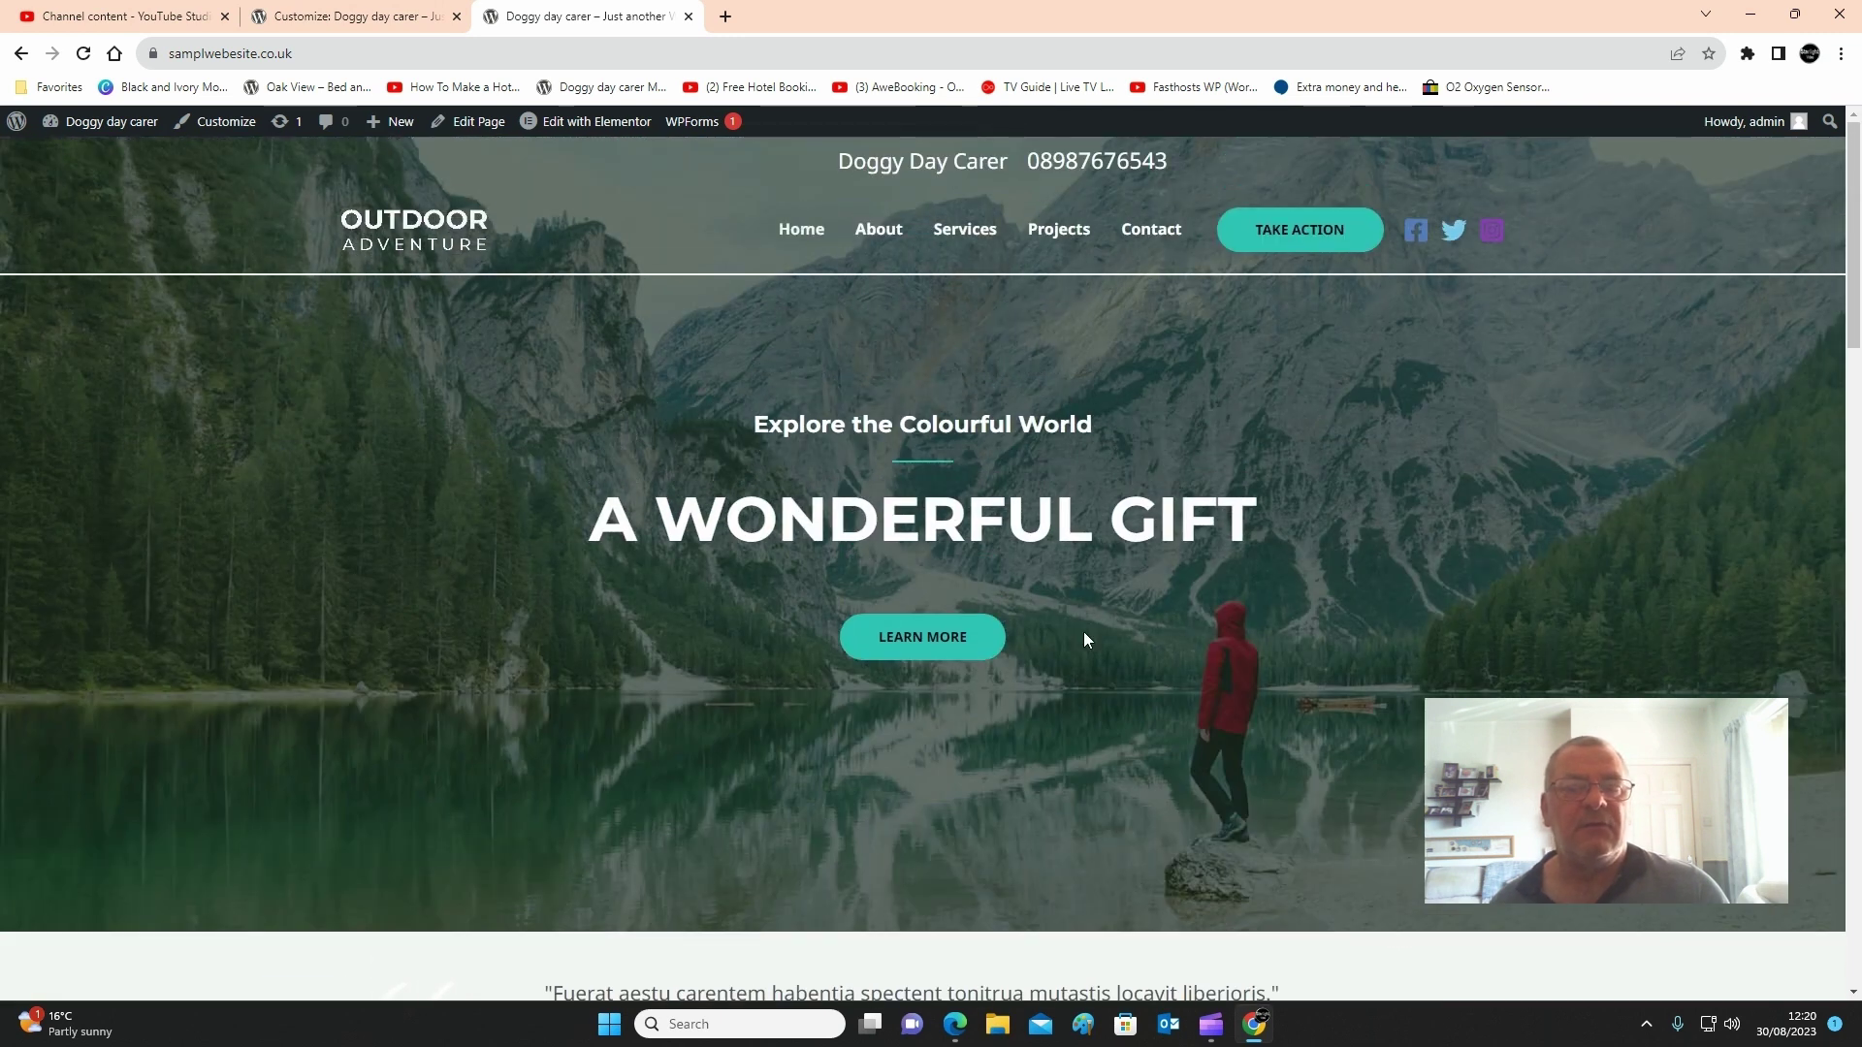